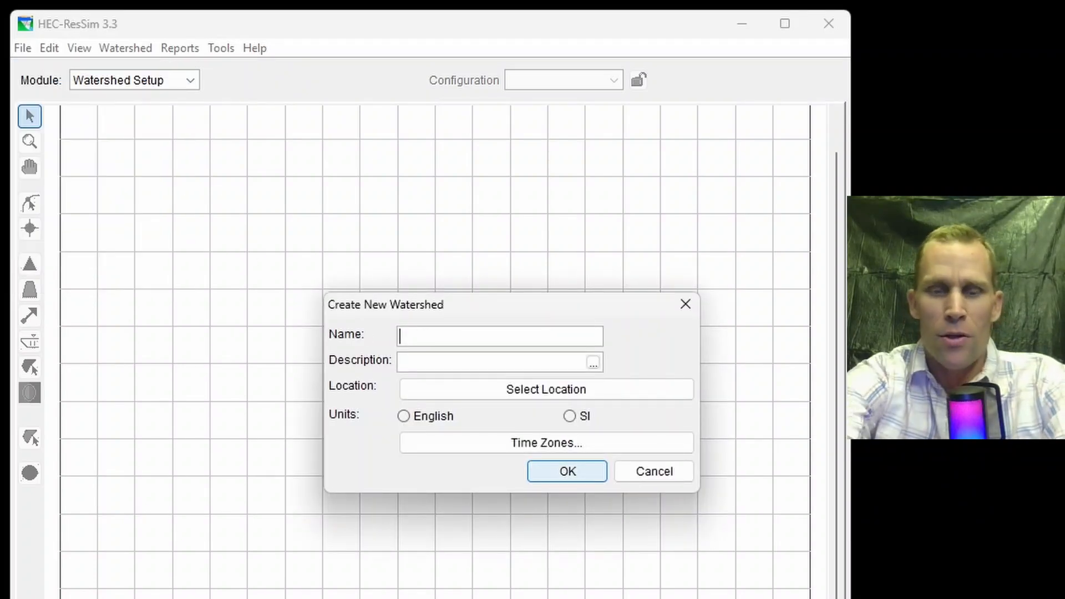
Step: Name the new watershed video_28, store it in C:/D/other/ResSim/Exercises, and choose English units
type("video_28")
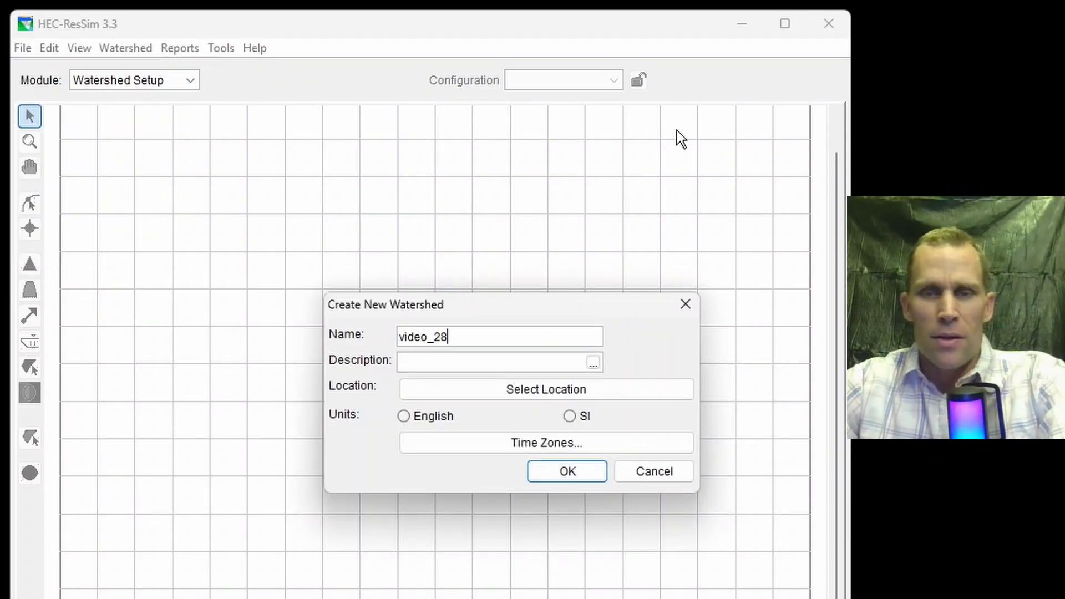
left_click(528, 395)
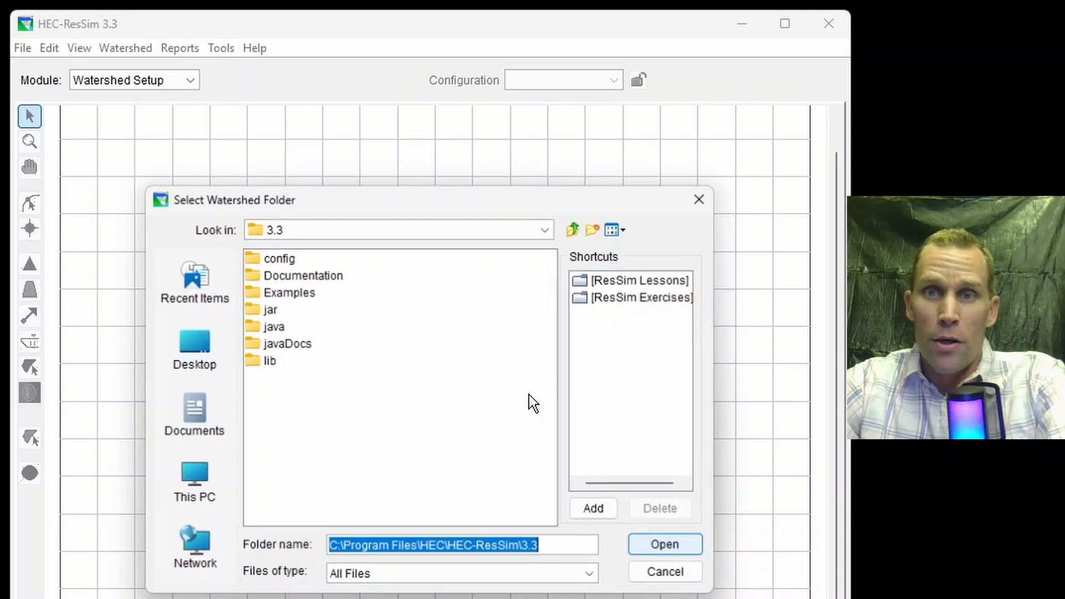
left_click(632, 244)
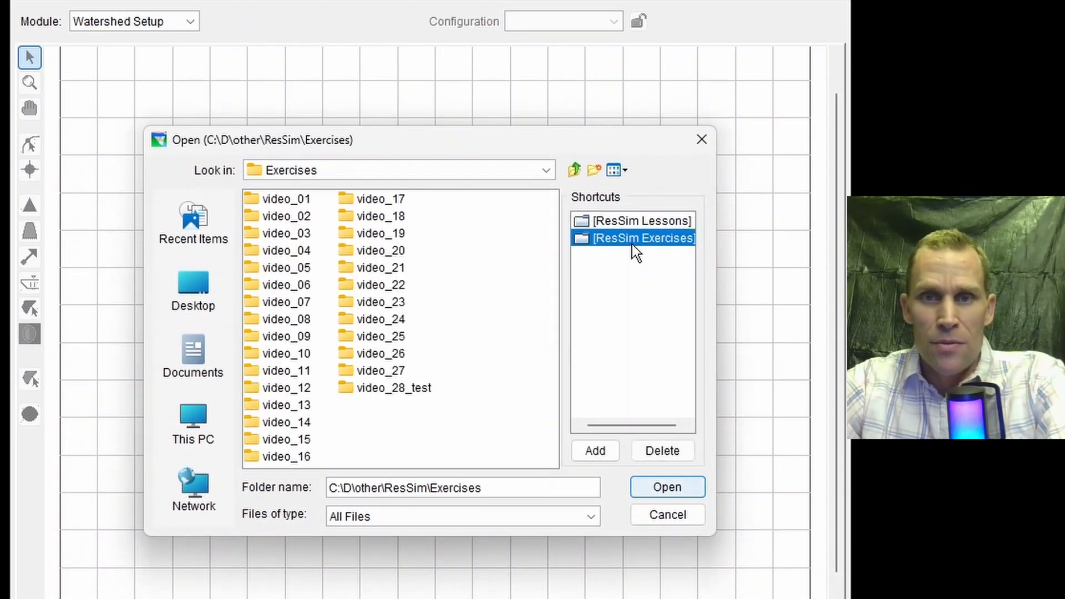
left_click(654, 488)
left_click(404, 357)
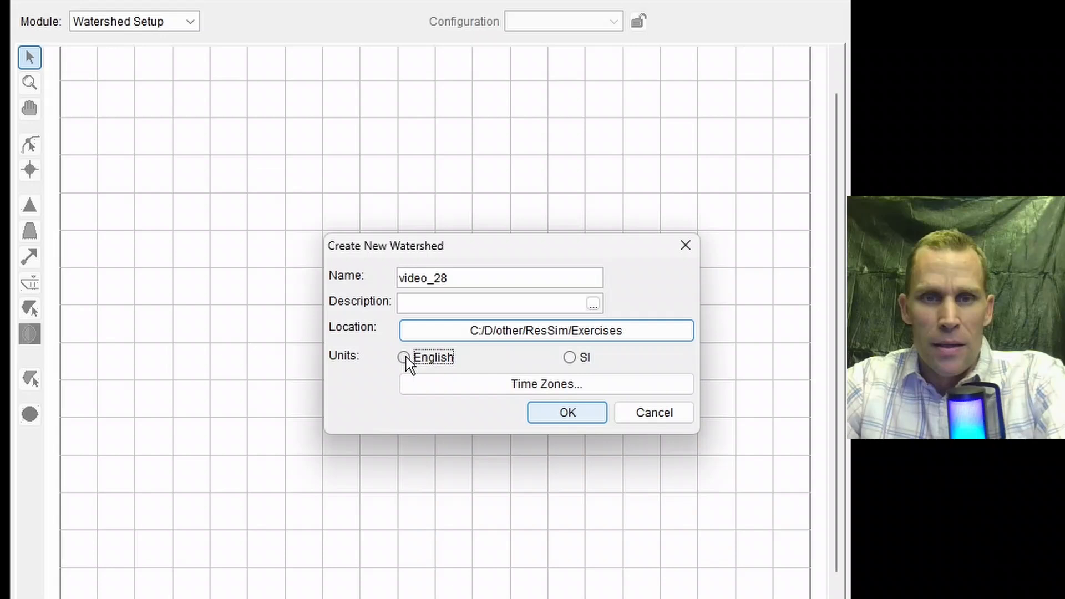
Step: Set the watershed's time zone to (GMT -08:00) Pacific Time and create the watershed
left_click(442, 382)
left_click(478, 271)
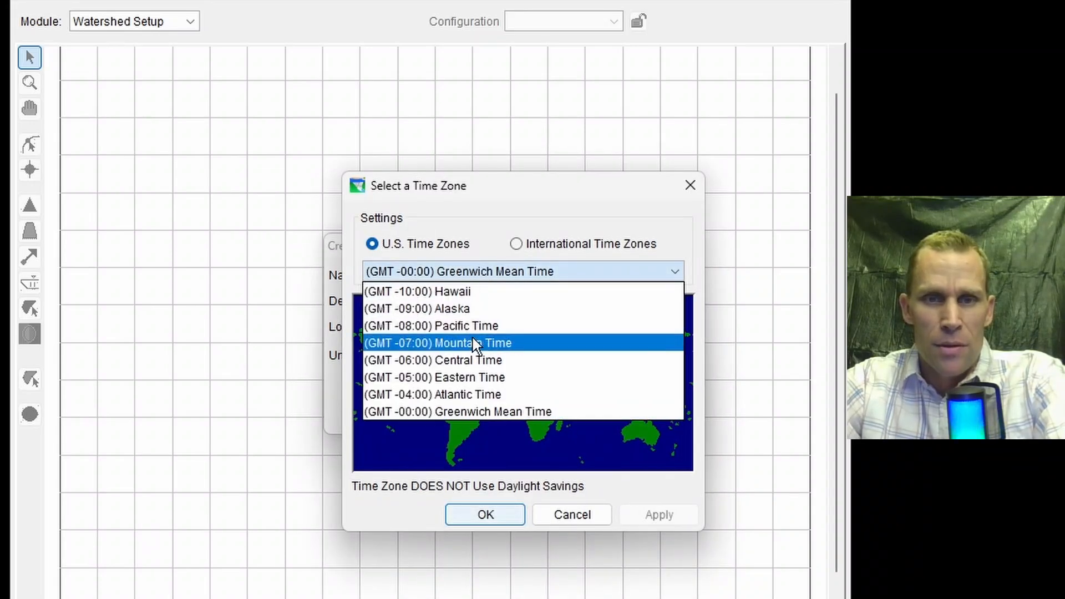
left_click(466, 327)
left_click(659, 515)
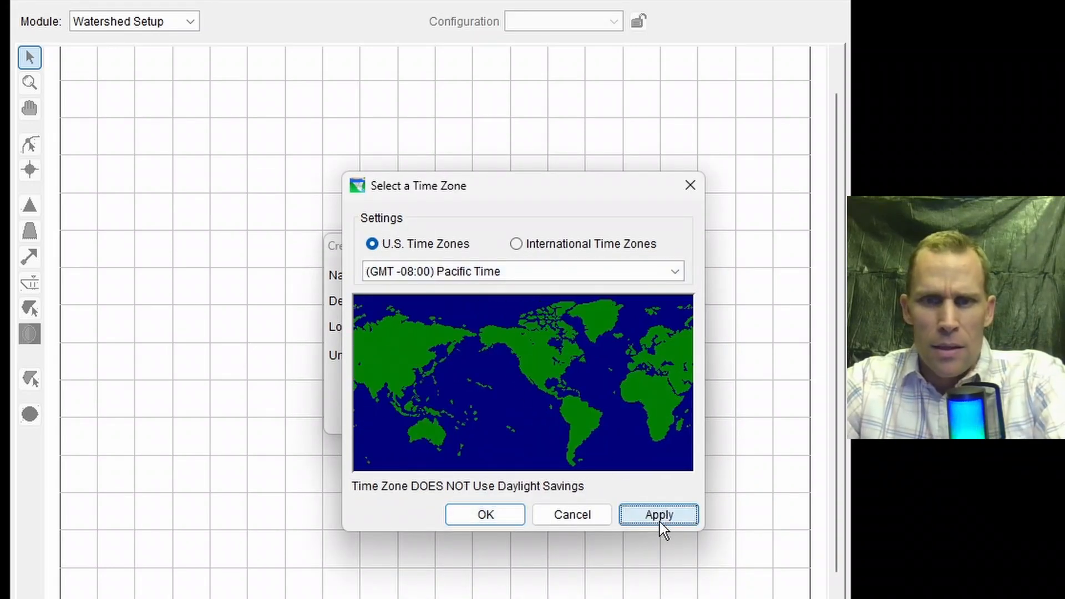
left_click(485, 515)
left_click(549, 419)
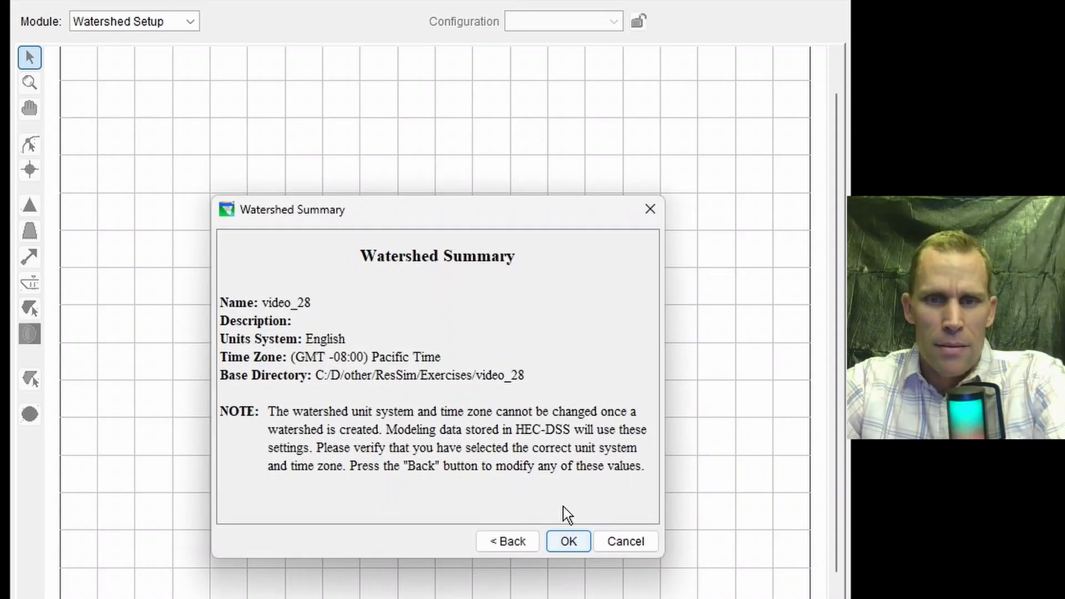
left_click(569, 541)
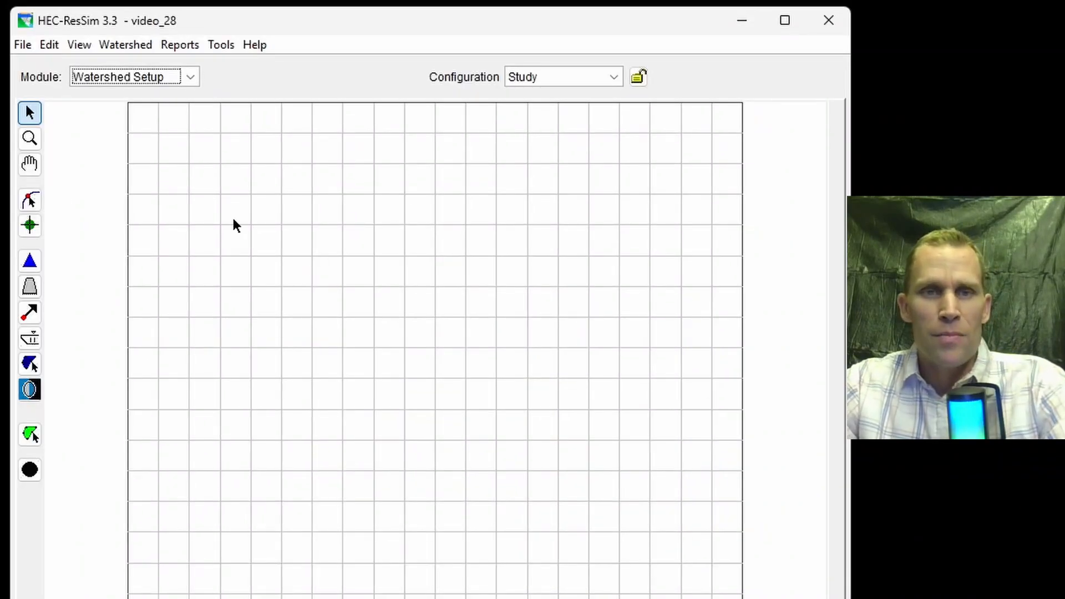
Step: Draw a six-point stream alignment running from the map's upper left down to its lower part and name it stream_1
left_click(30, 166)
left_click(21, 201)
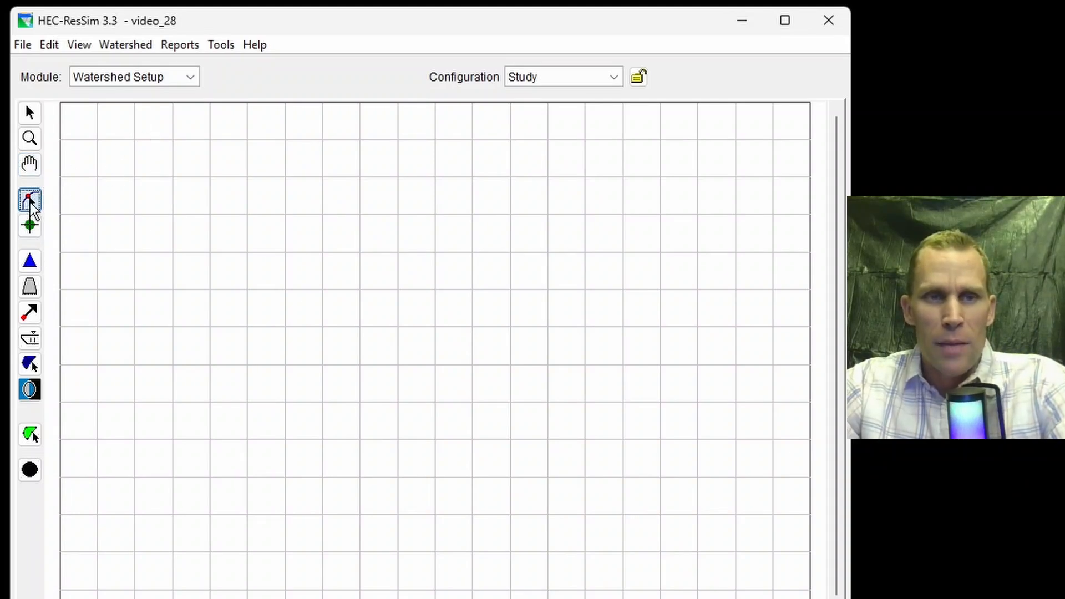
left_click(151, 141)
left_click(194, 159)
left_click(222, 207)
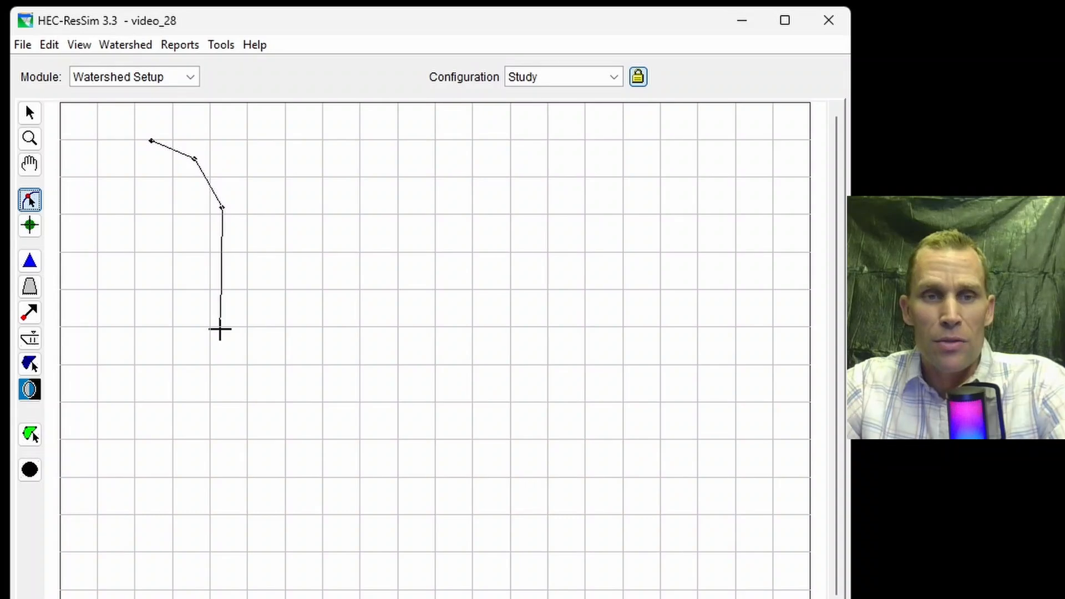
left_click(221, 400)
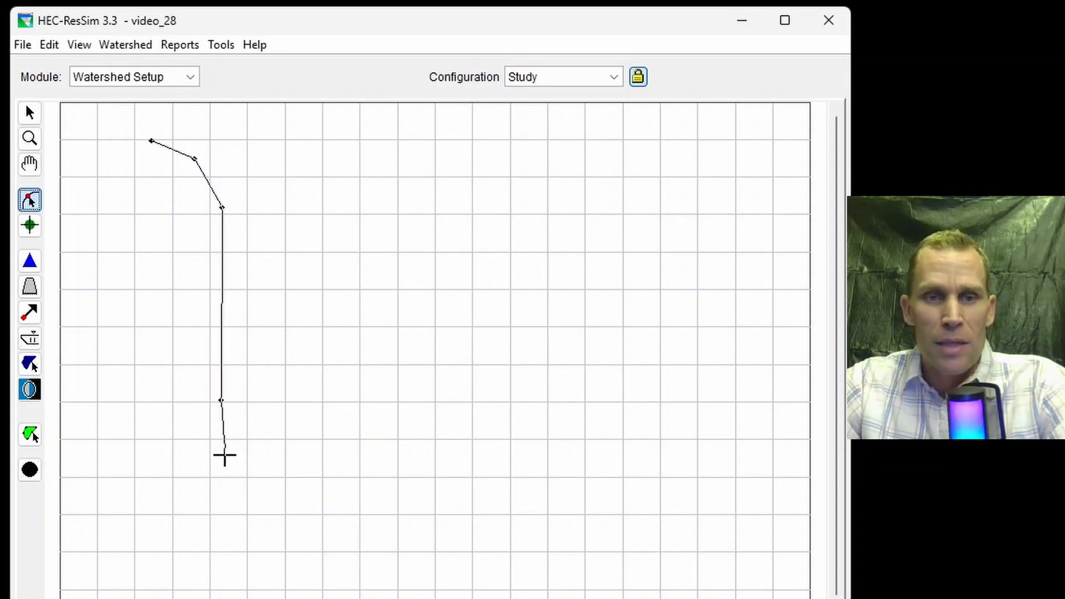
left_click(221, 445)
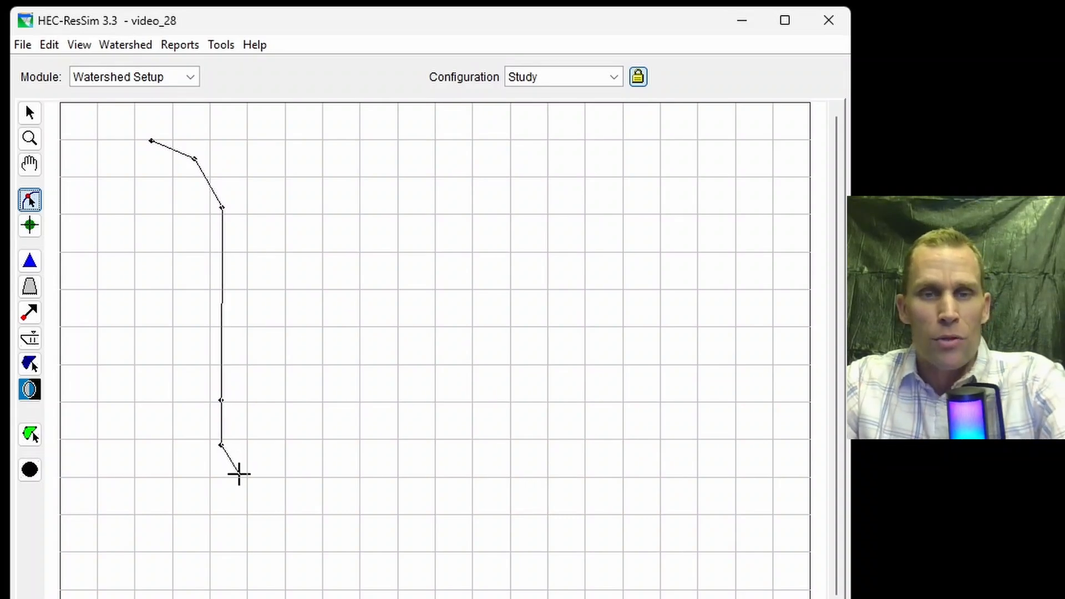
double_click(239, 475)
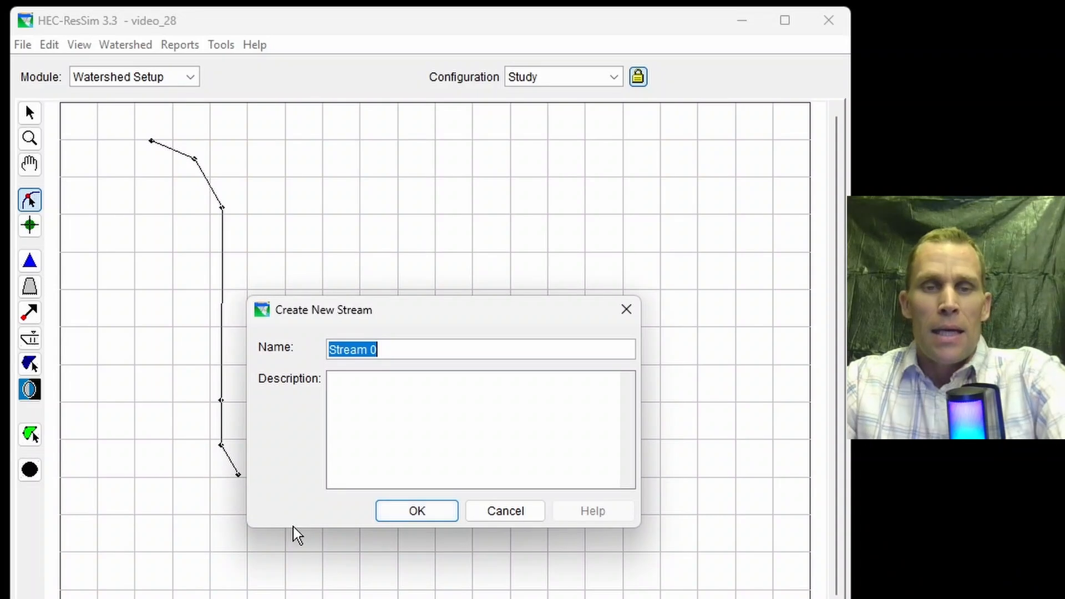
type("stream_1")
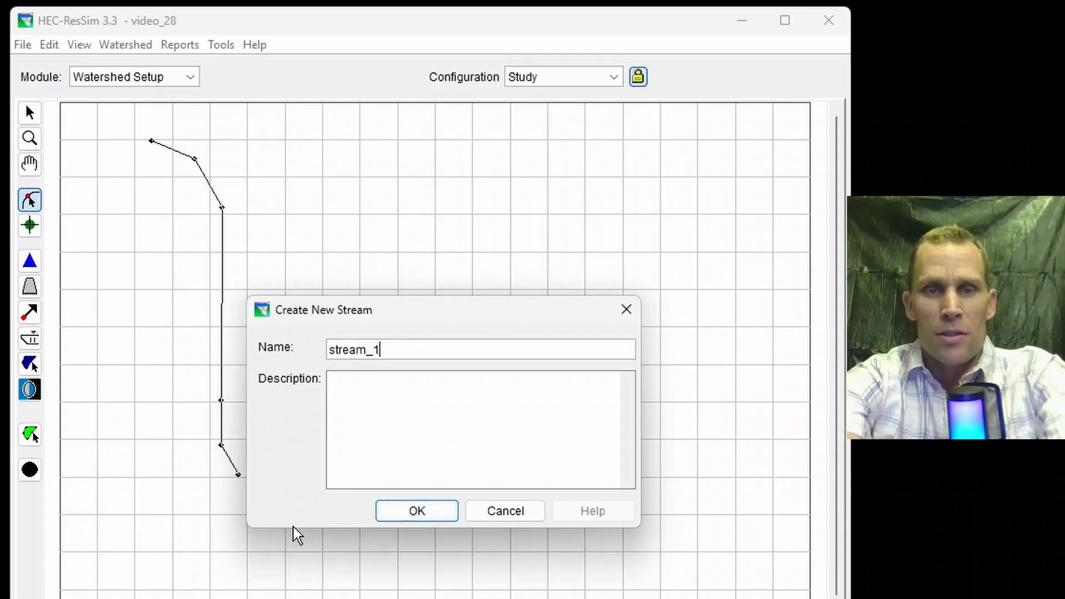
key("Return")
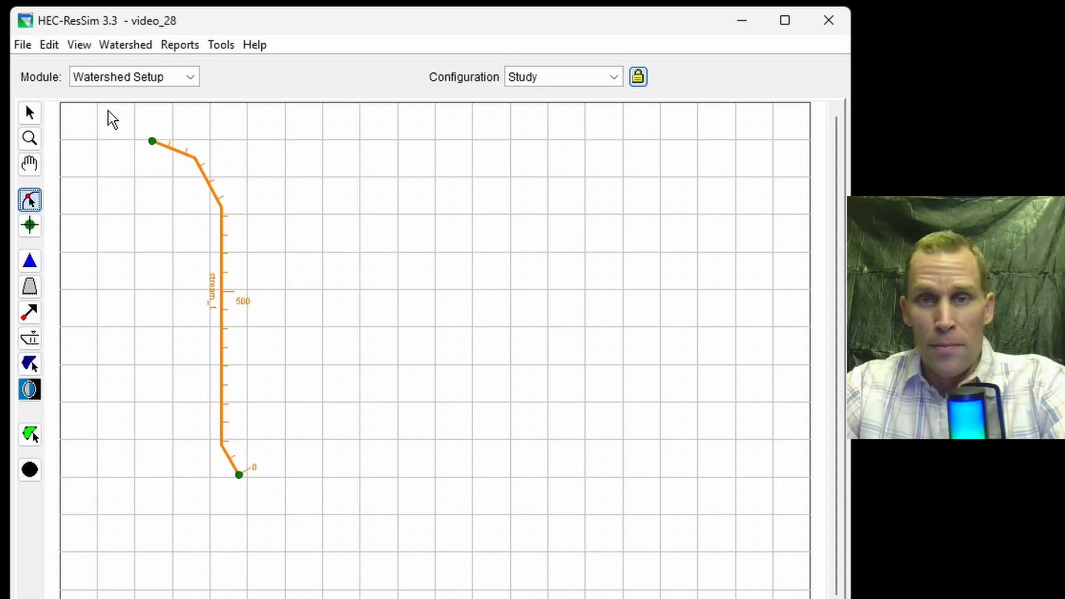
Step: Add a computation point named CP1 on stream_1 just below its upstream end
left_click(29, 470)
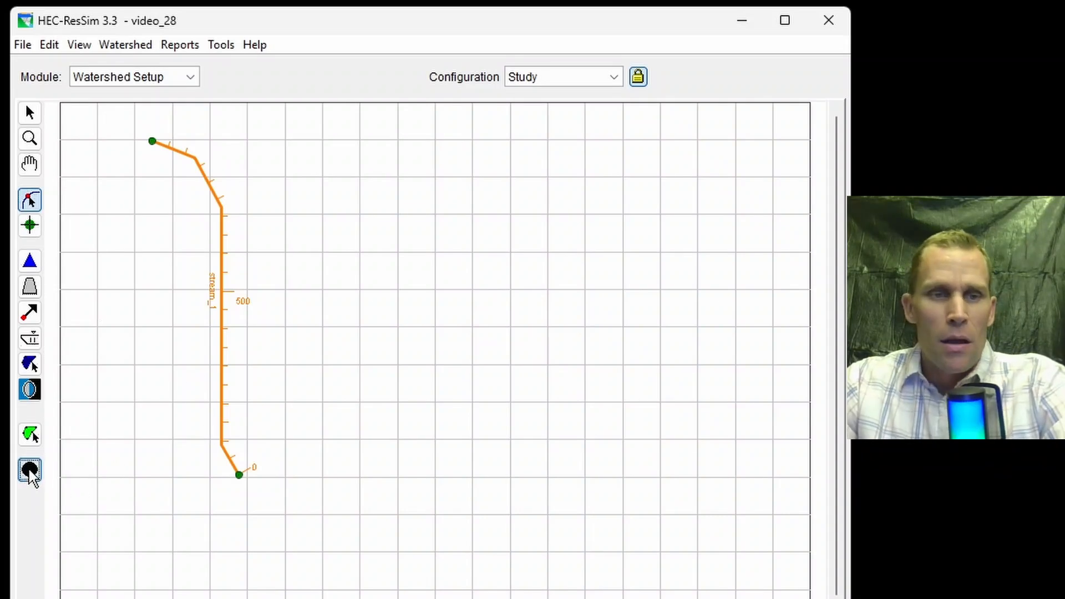
left_click(178, 151)
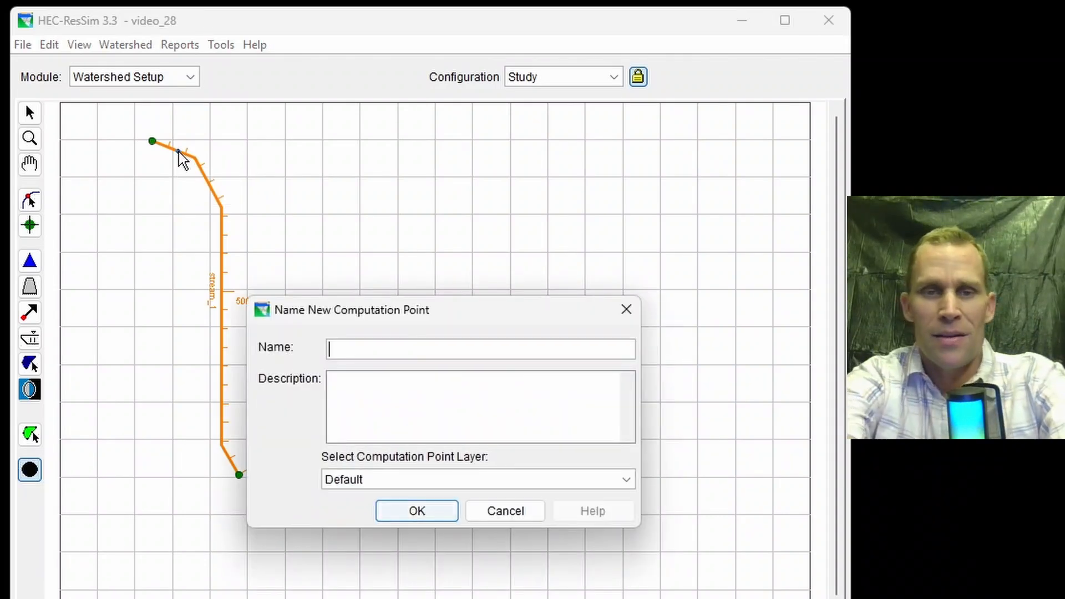
type("CP")
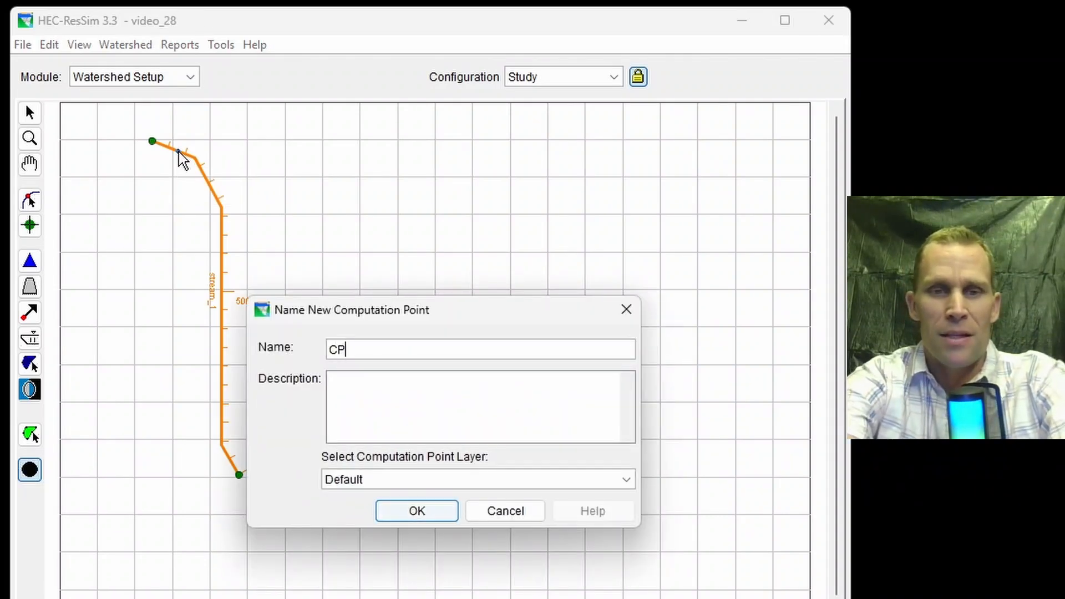
type("1")
key("Return")
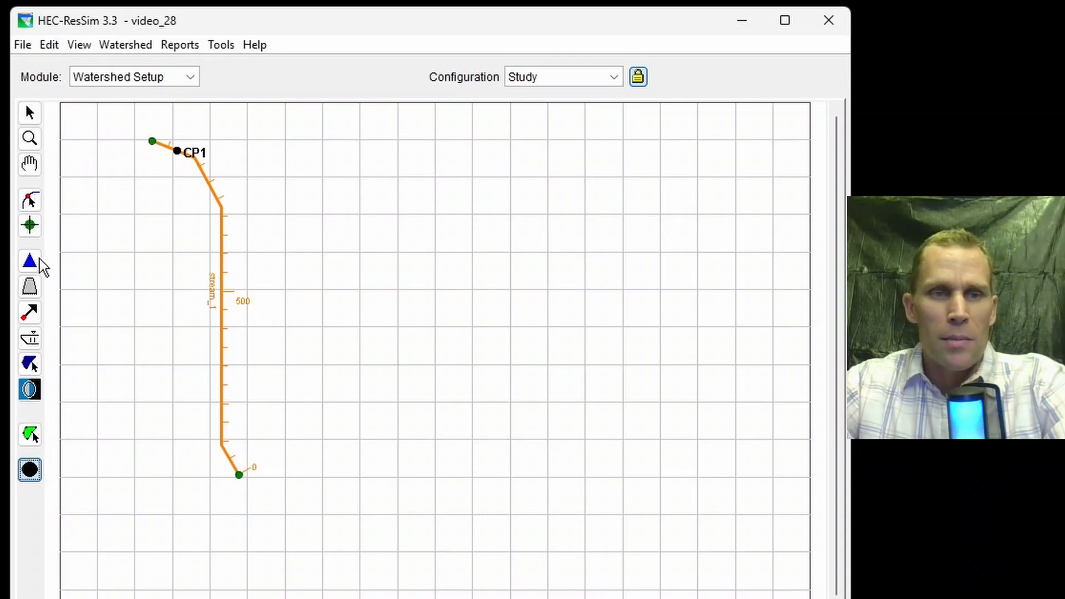
Step: Place a reservoir named reservoir_1 along the middle of stream_1's long vertical section
left_click(39, 260)
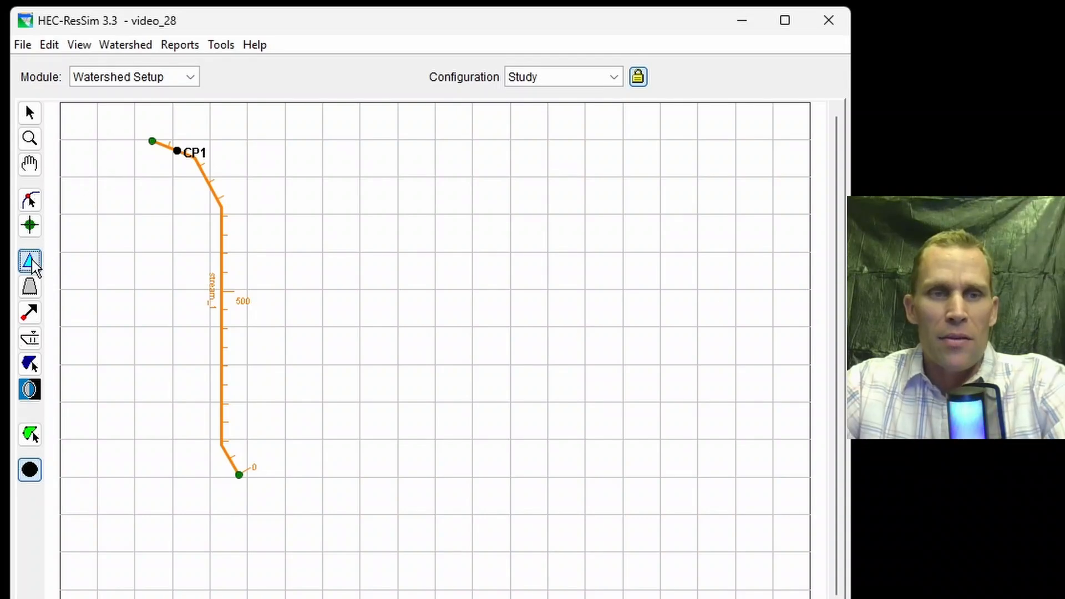
left_click(221, 271)
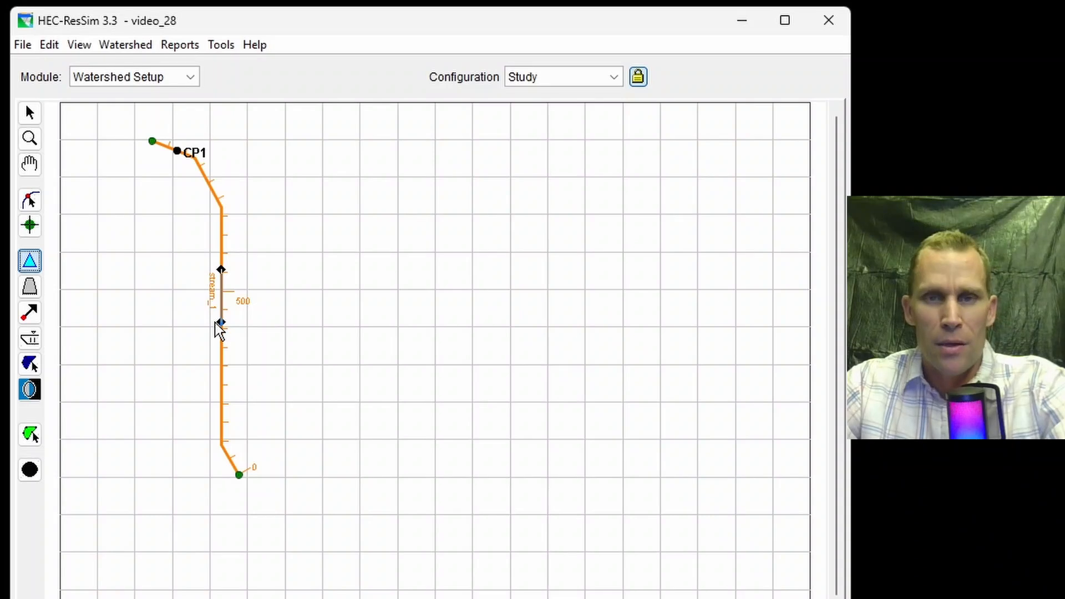
left_click(216, 323)
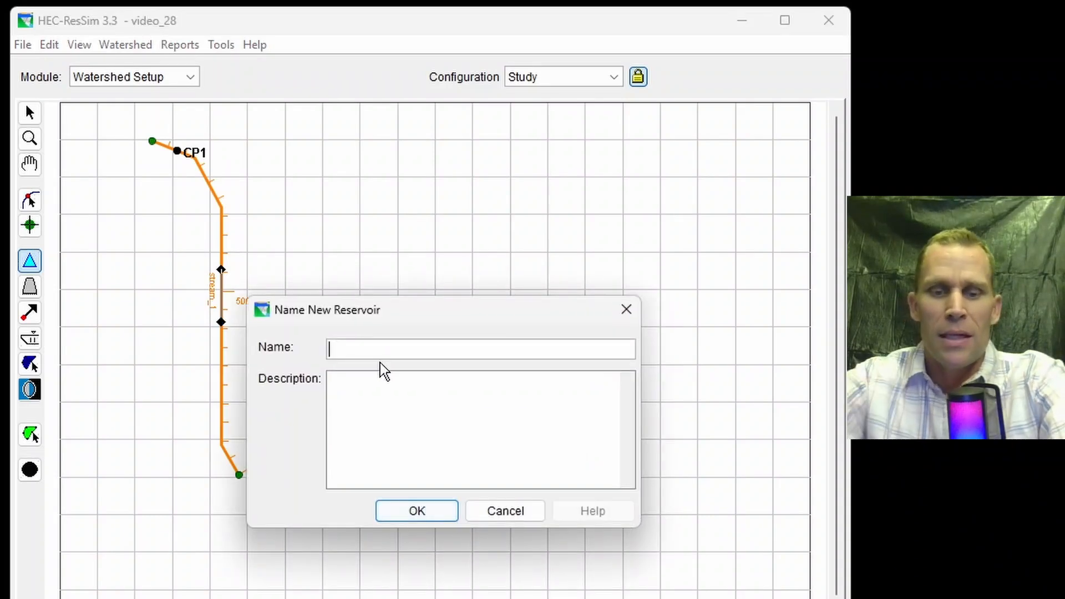
type("reservoir_")
key("Return")
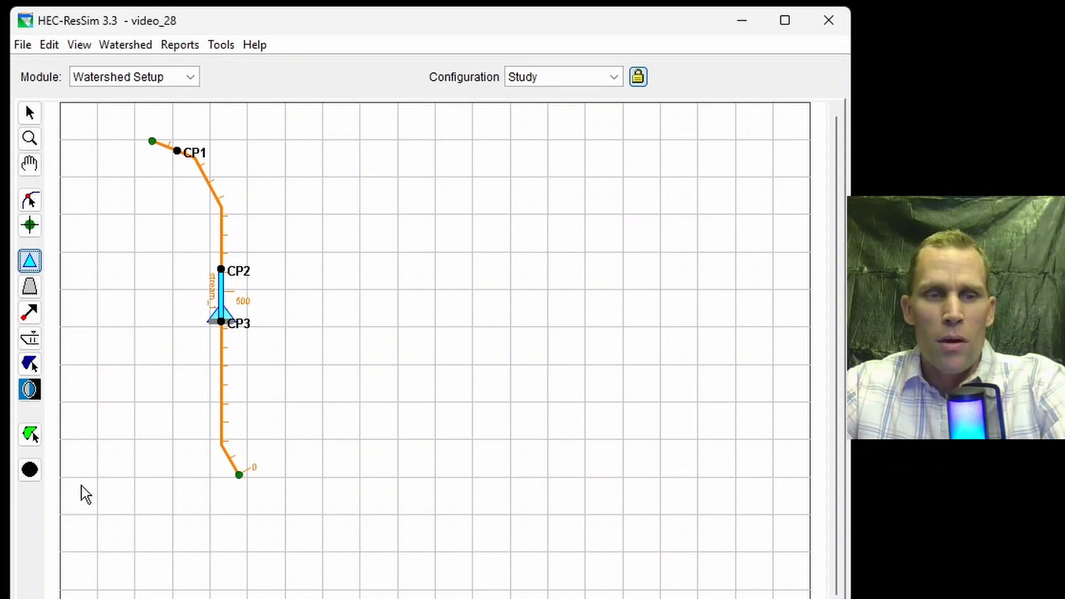
Step: Add a computation point named CP4 on stream_1 downstream of the reservoir, just above the lower bend
left_click(35, 472)
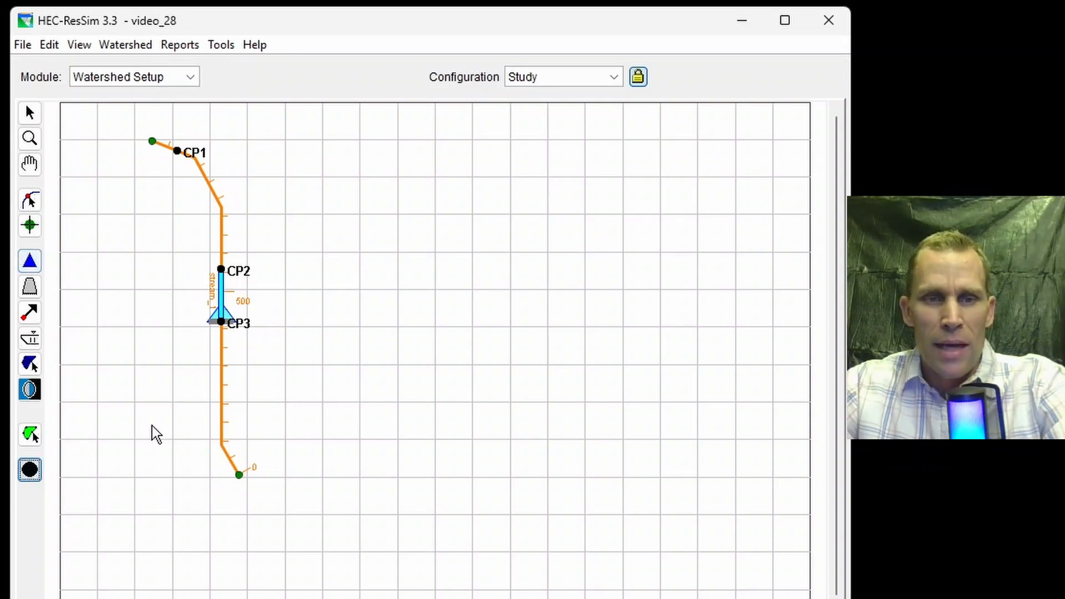
left_click(221, 430)
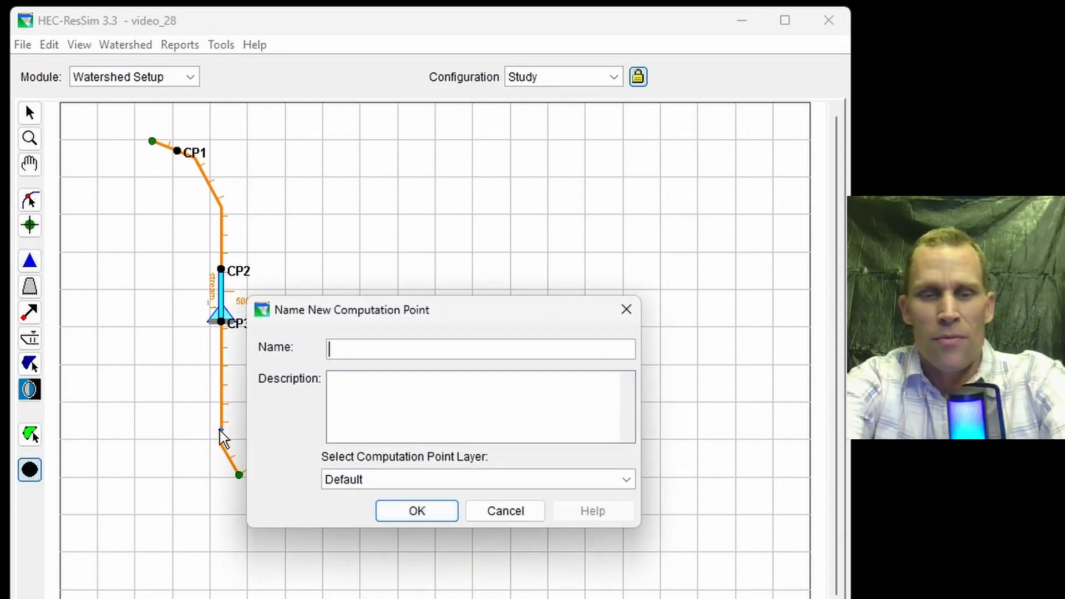
type("CP4")
key("Return")
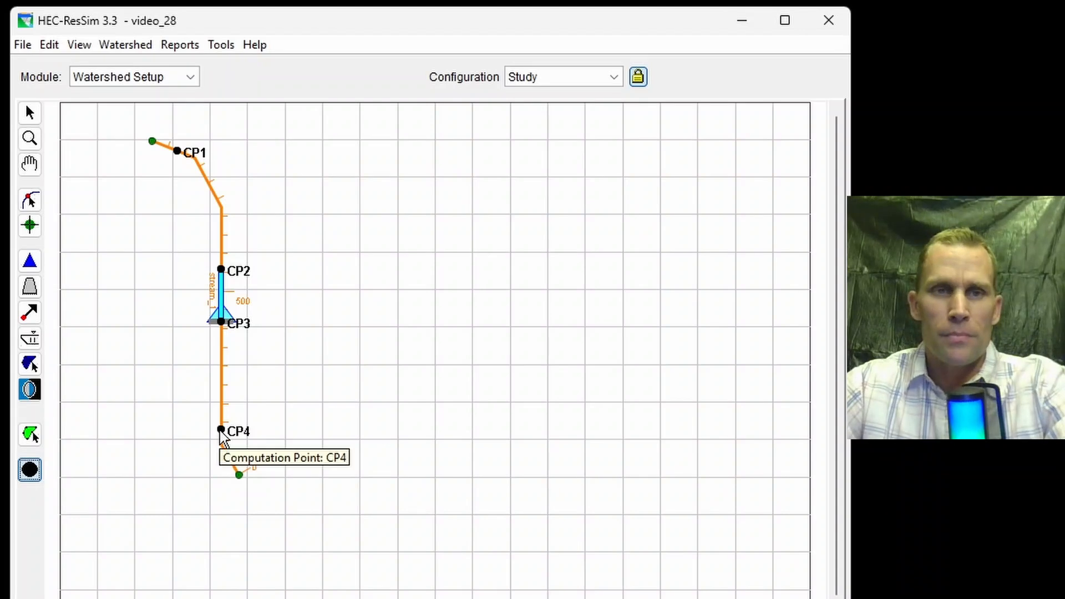
Step: Create a new watershed configuration named config_1 with a 1 Hour time step
left_click(130, 47)
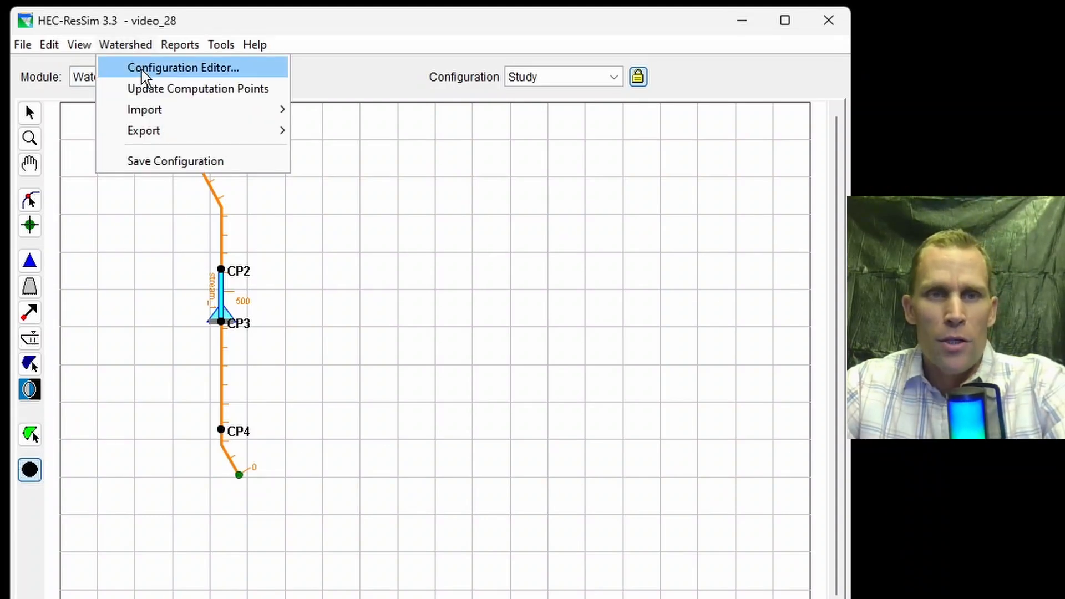
left_click(142, 69)
left_click_drag(358, 215, 413, 136)
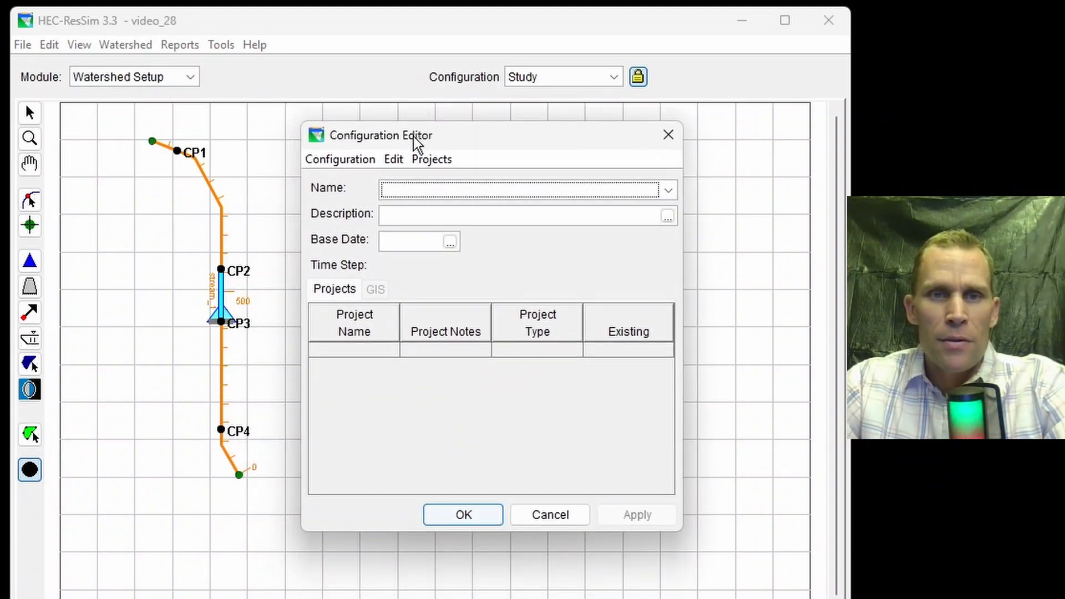
left_click(359, 157)
left_click(360, 178)
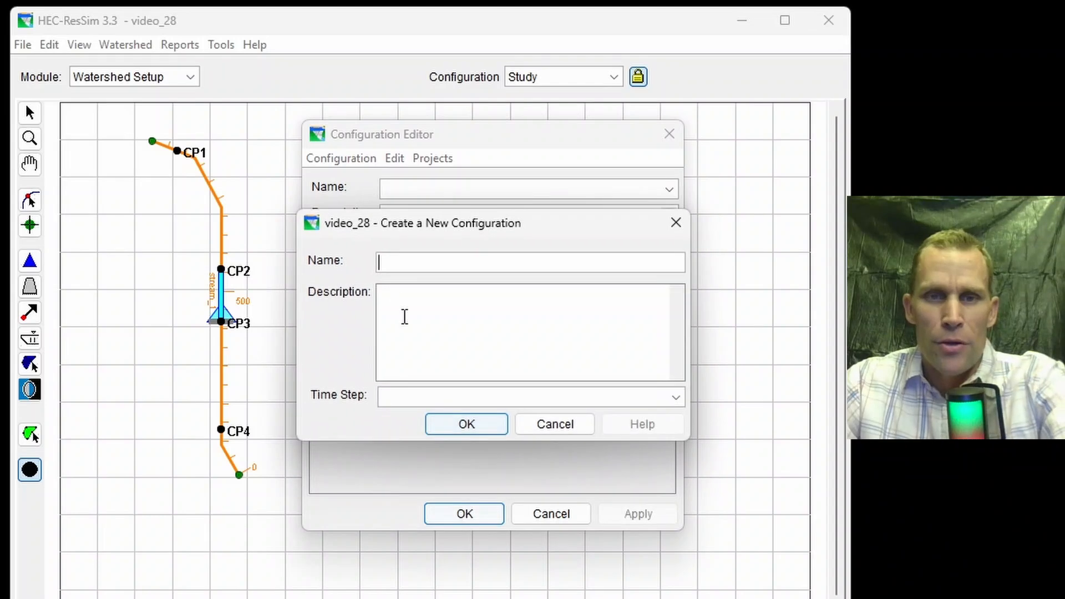
type("config_1")
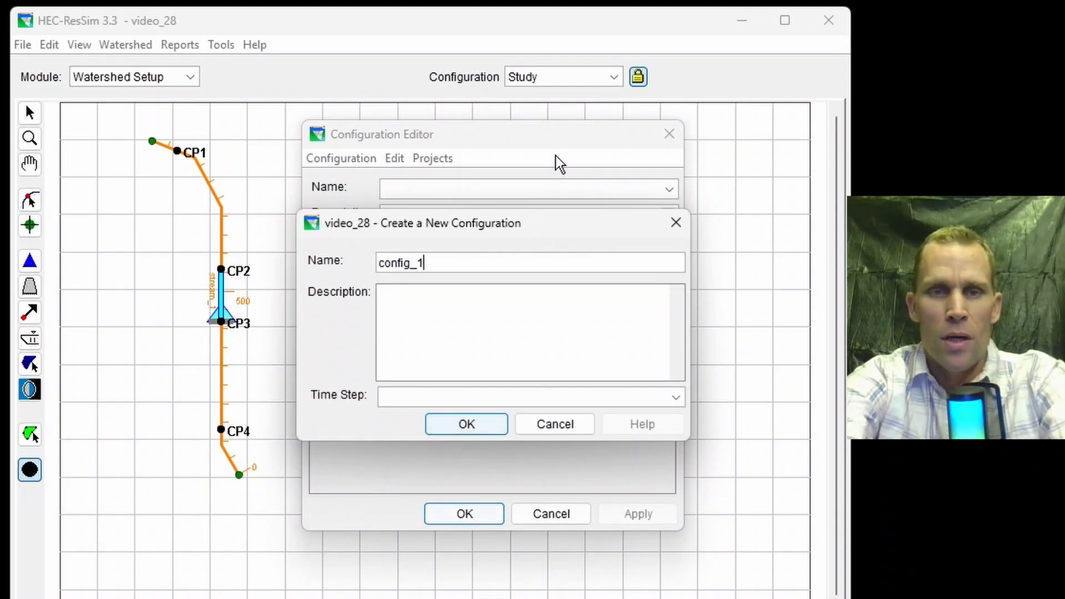
left_click(452, 397)
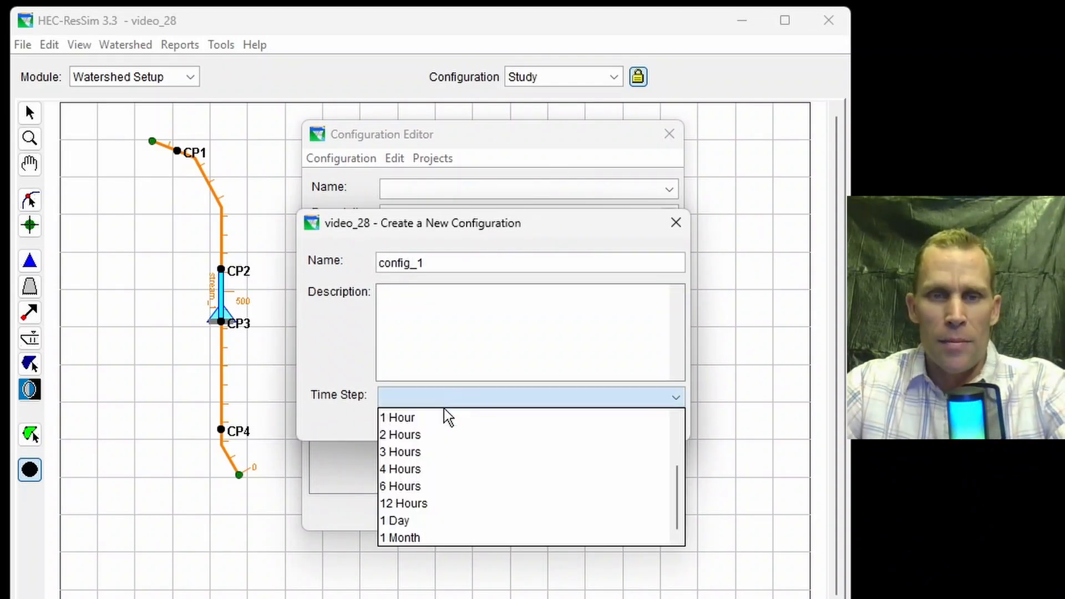
left_click(442, 415)
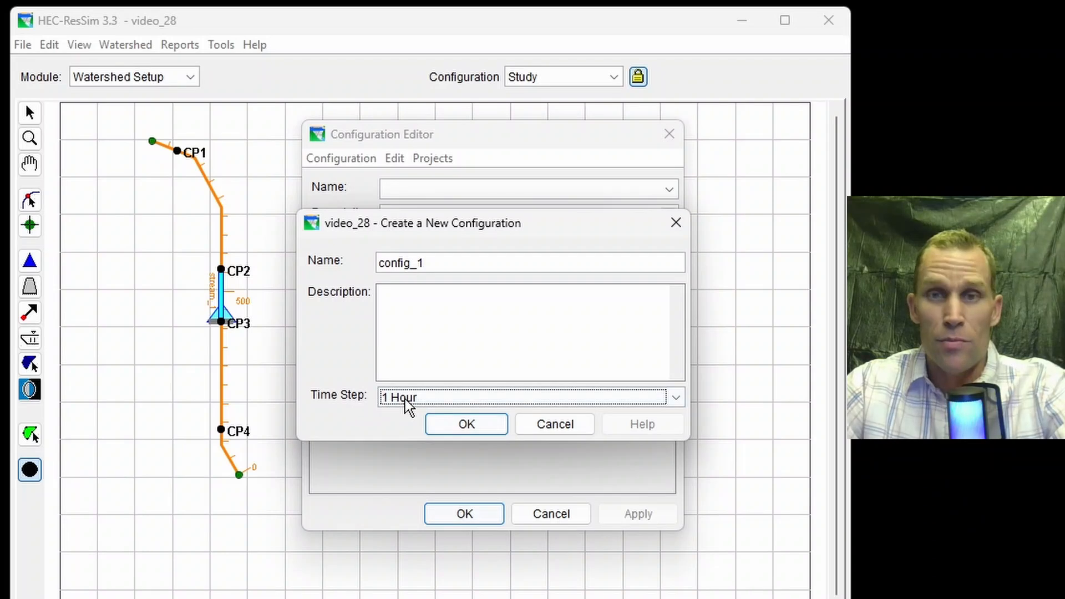
left_click(484, 423)
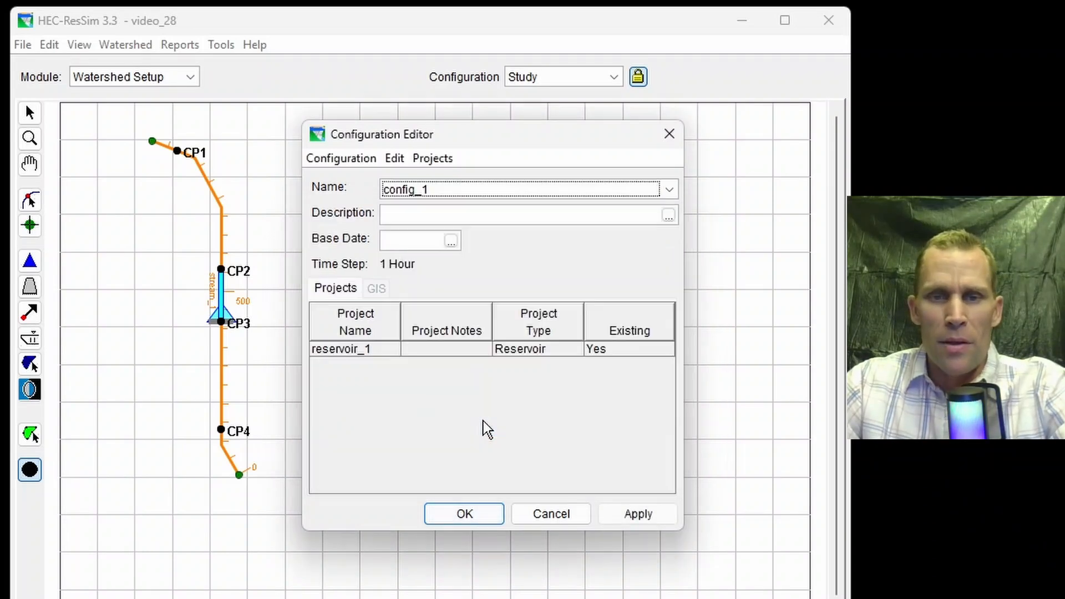
Step: Apply config_1 with its reservoir project, close the Configuration Editor, and save the configuration
left_click(643, 517)
left_click(492, 515)
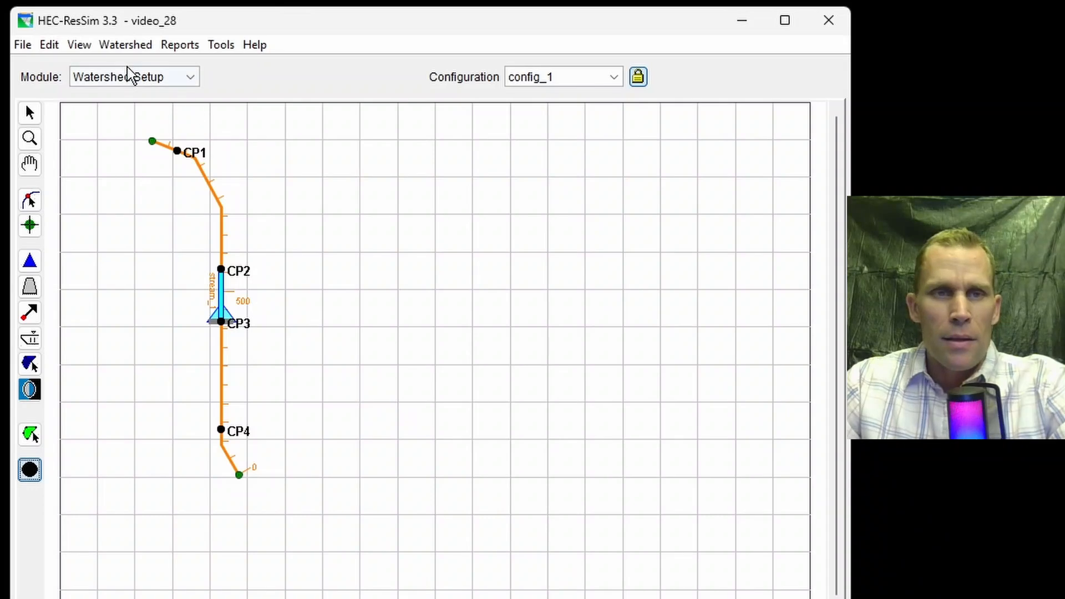
left_click(115, 49)
left_click(150, 162)
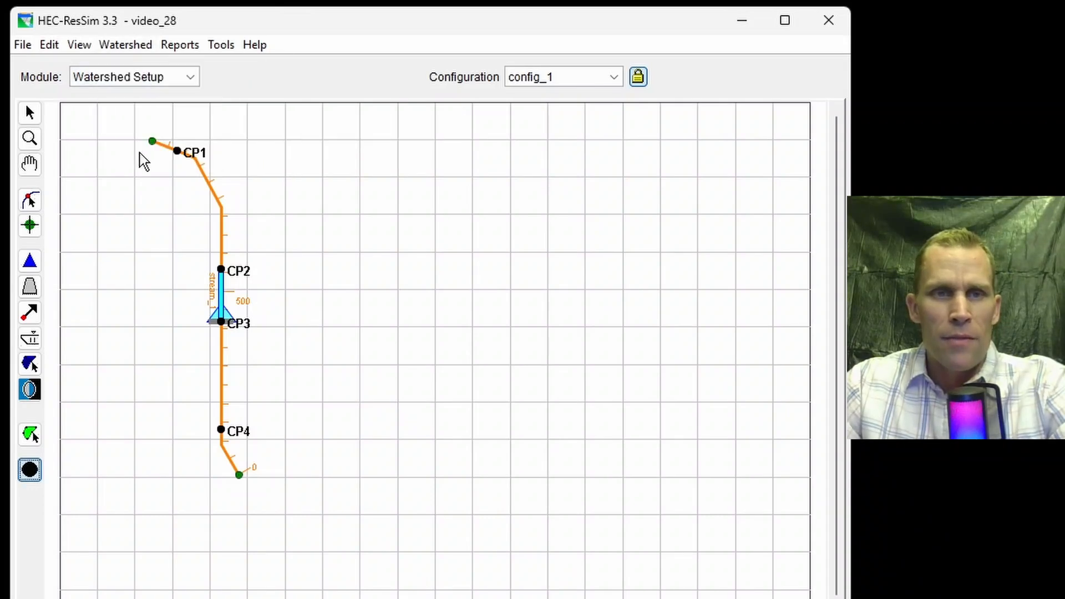
Step: Save the watershed and switch to the Reservoir Network module
left_click(24, 44)
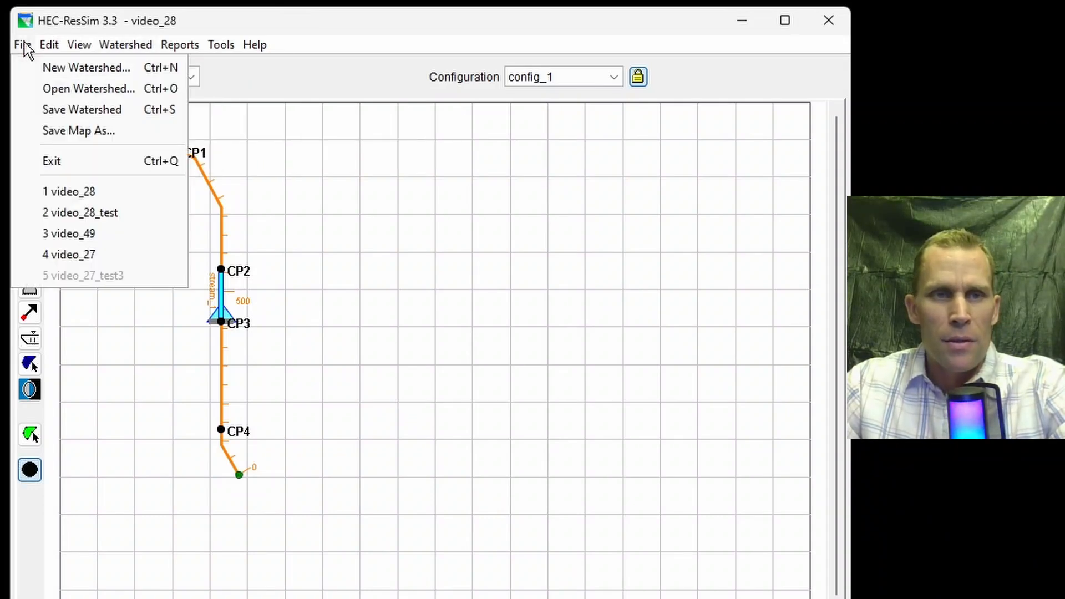
left_click(64, 113)
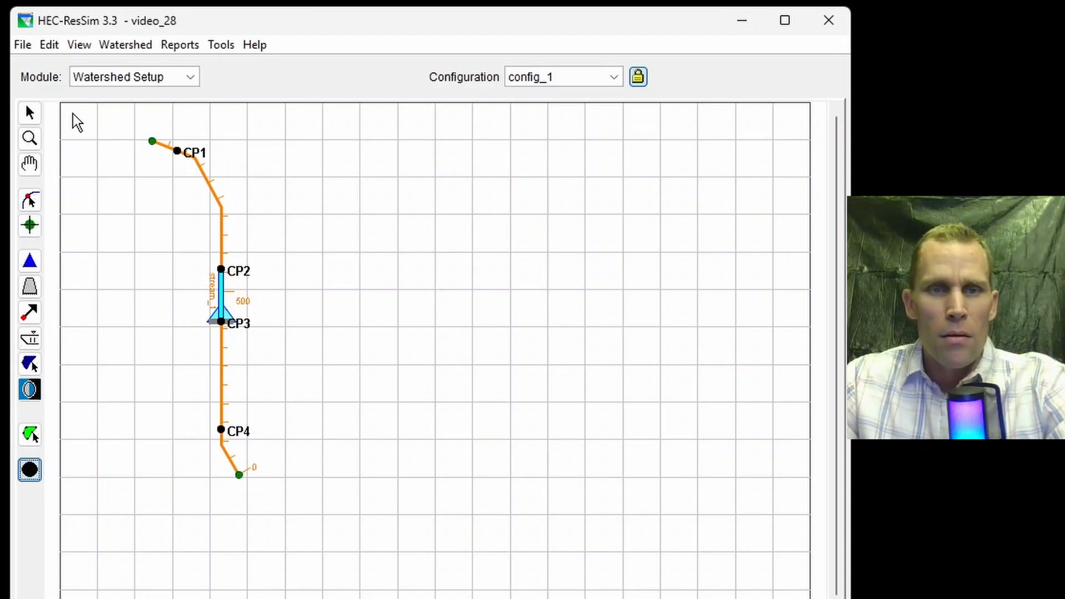
left_click(191, 81)
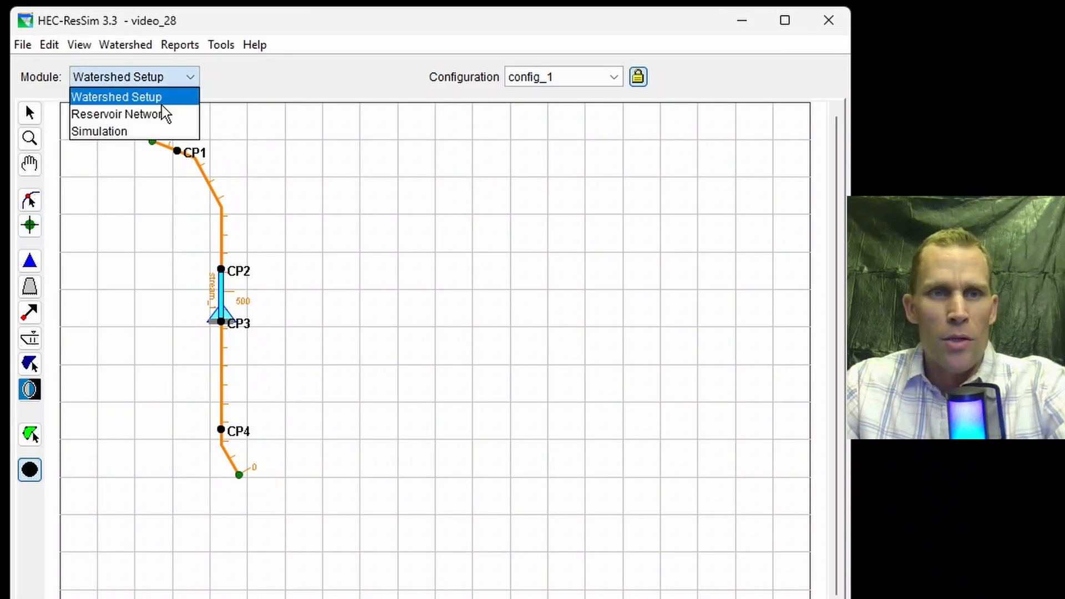
left_click(157, 117)
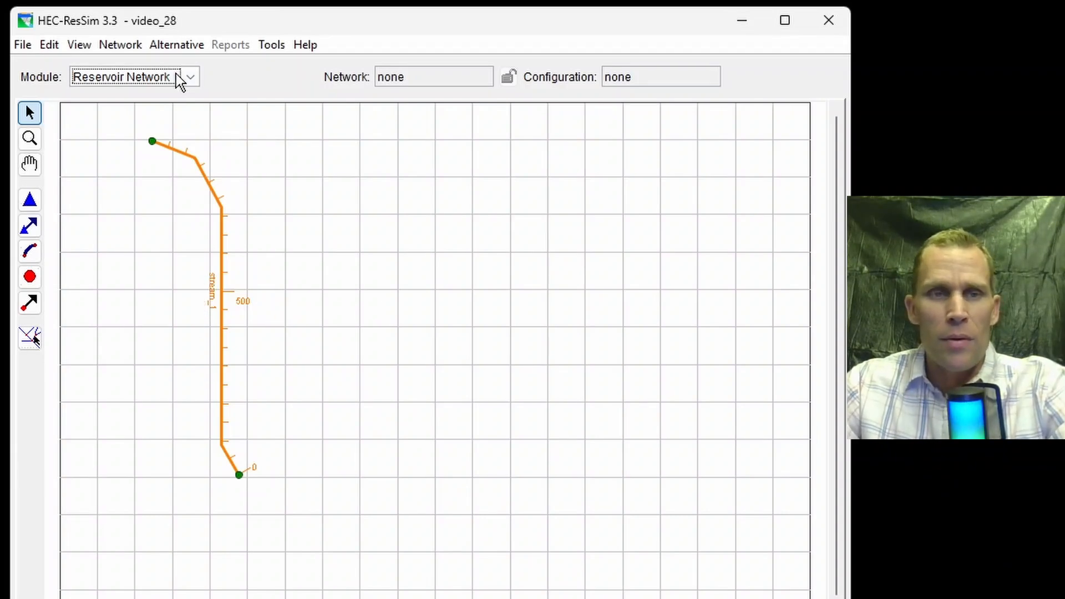
Step: Create a new reservoir network named network_1 based on the config_1 configuration
left_click(122, 47)
left_click(142, 68)
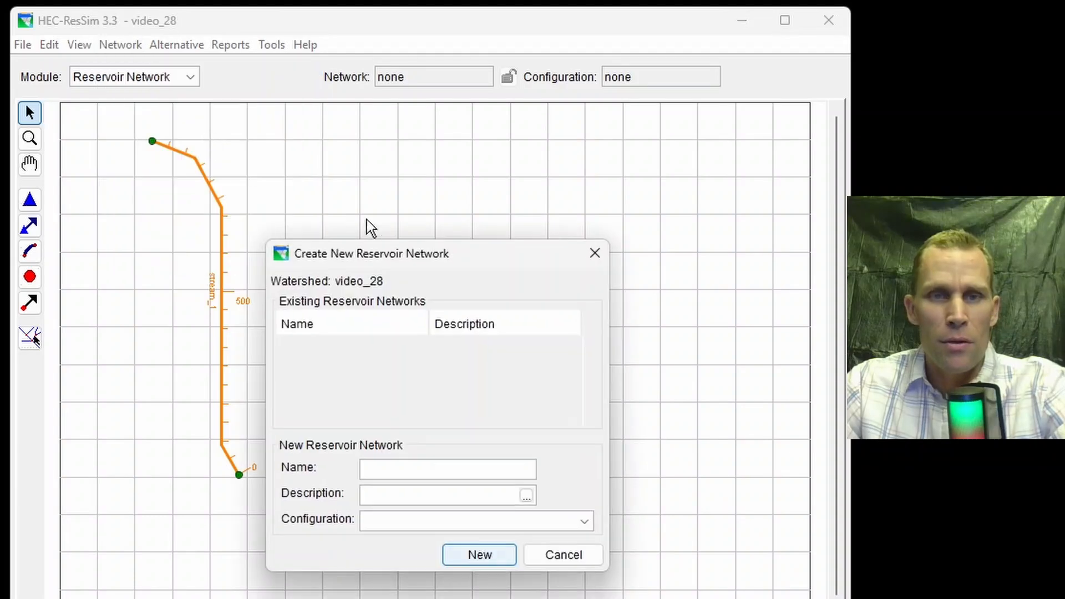
left_click(465, 416)
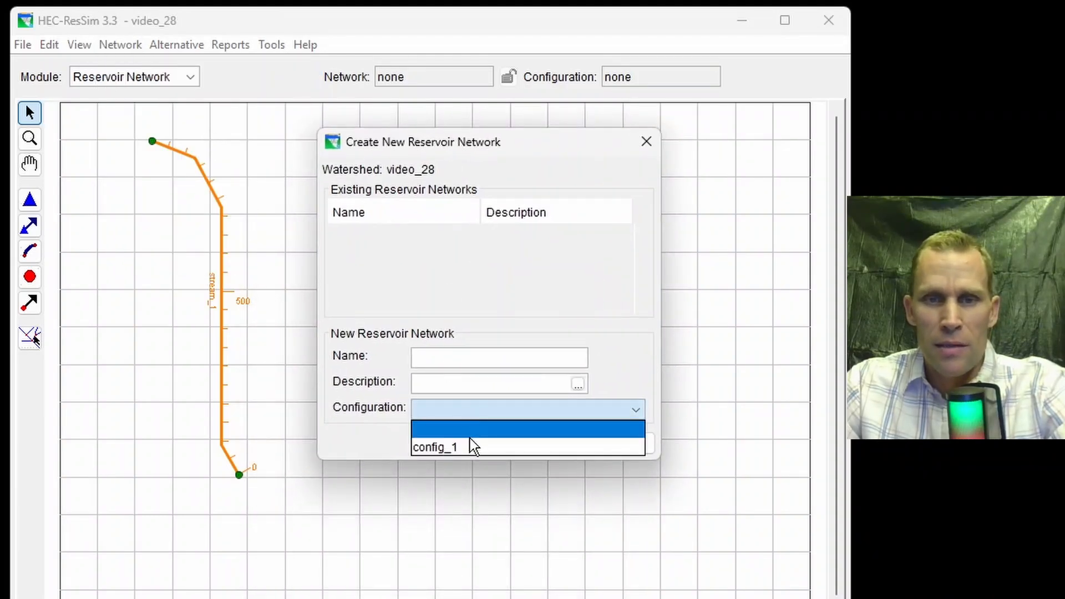
left_click(472, 443)
left_click(458, 358)
type("network_1")
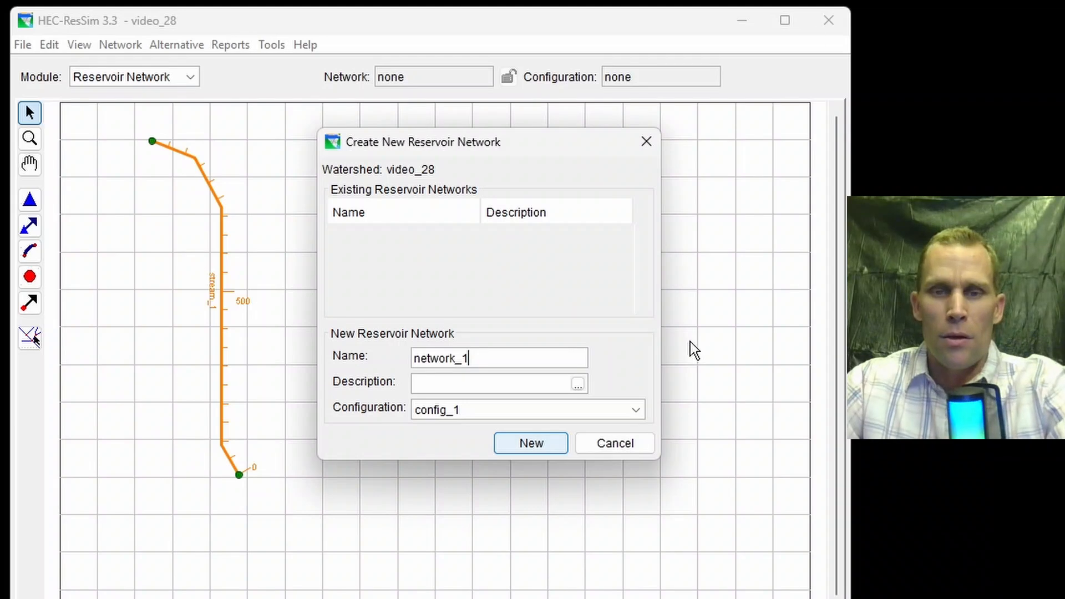
left_click(558, 437)
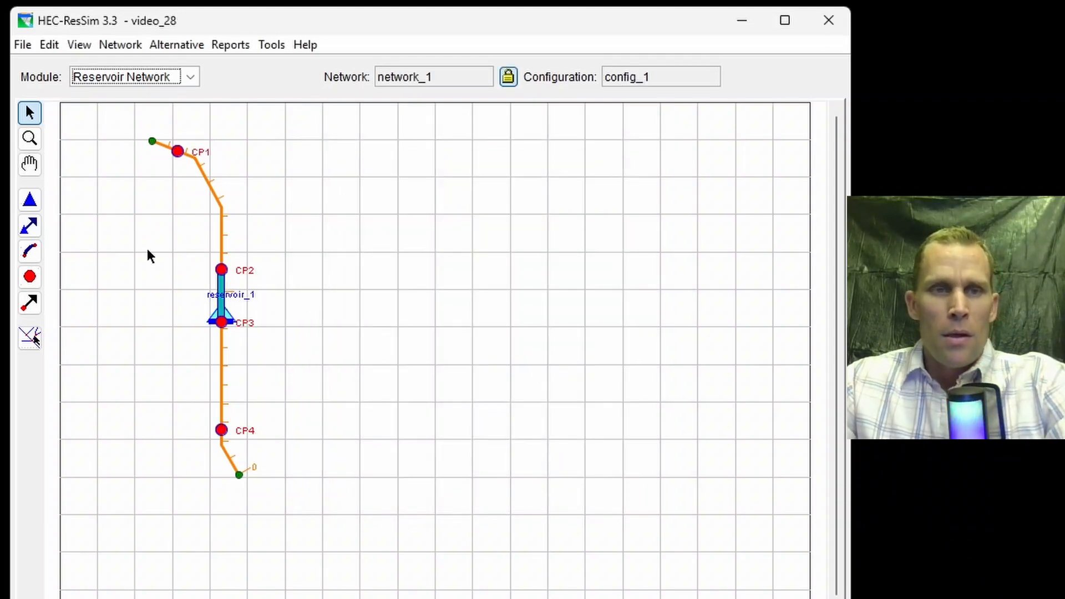
Step: Add a routing reach from junction CP1 to junction CP2, keeping the name CP1 to CP2
left_click(29, 252)
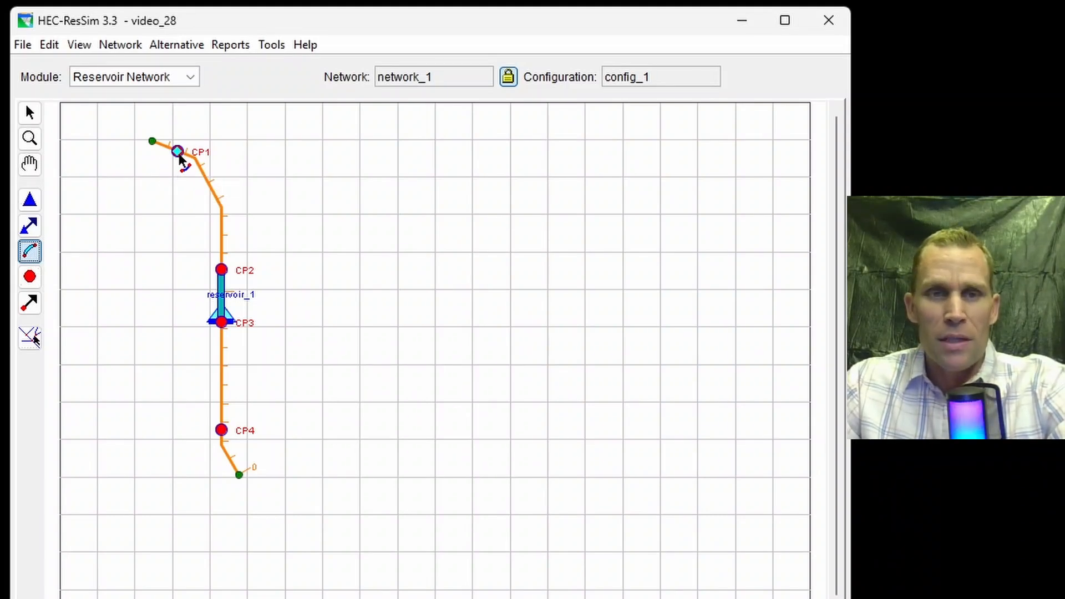
left_click(179, 155)
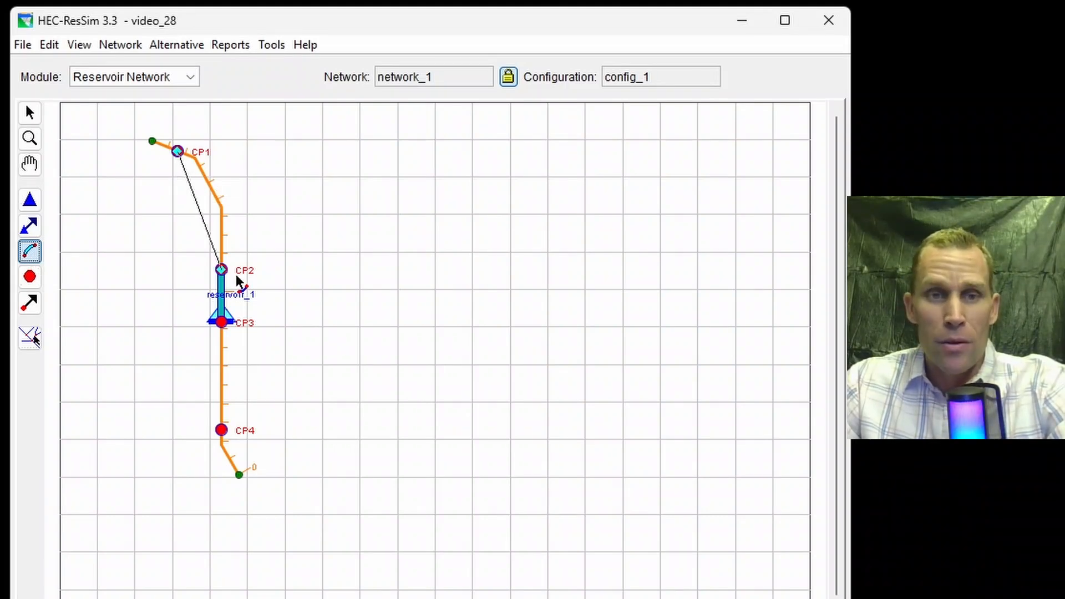
left_click(224, 274)
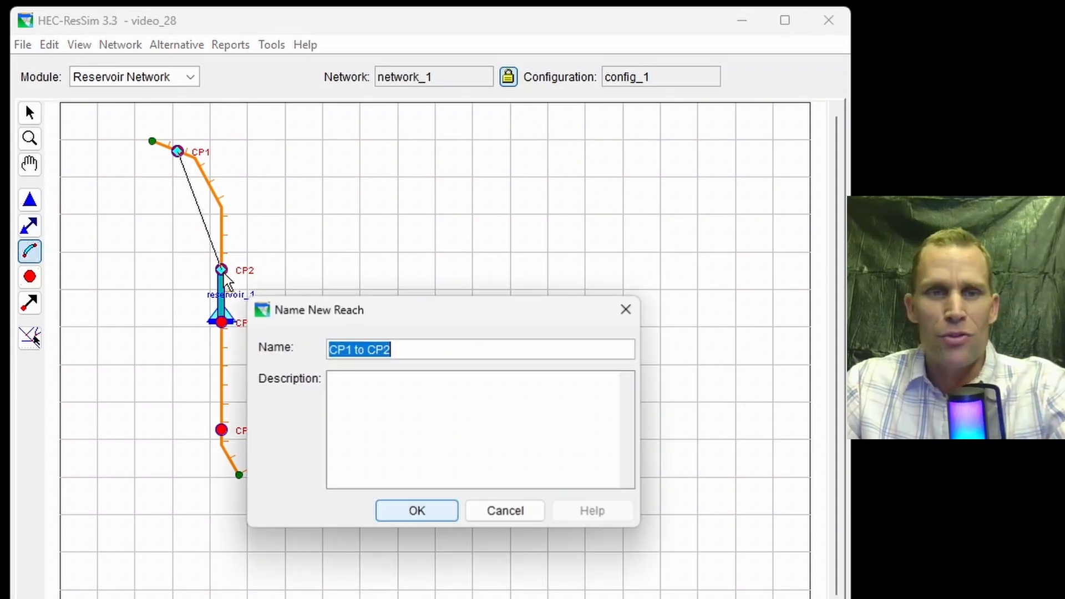
left_click(435, 351)
left_click_drag(442, 351, 321, 352)
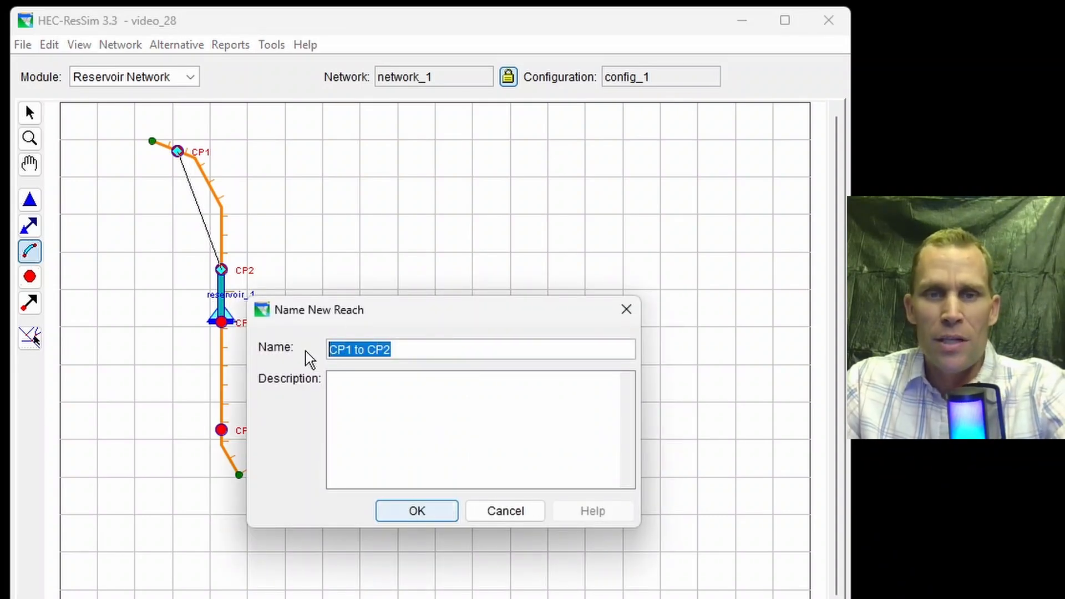
left_click(412, 351)
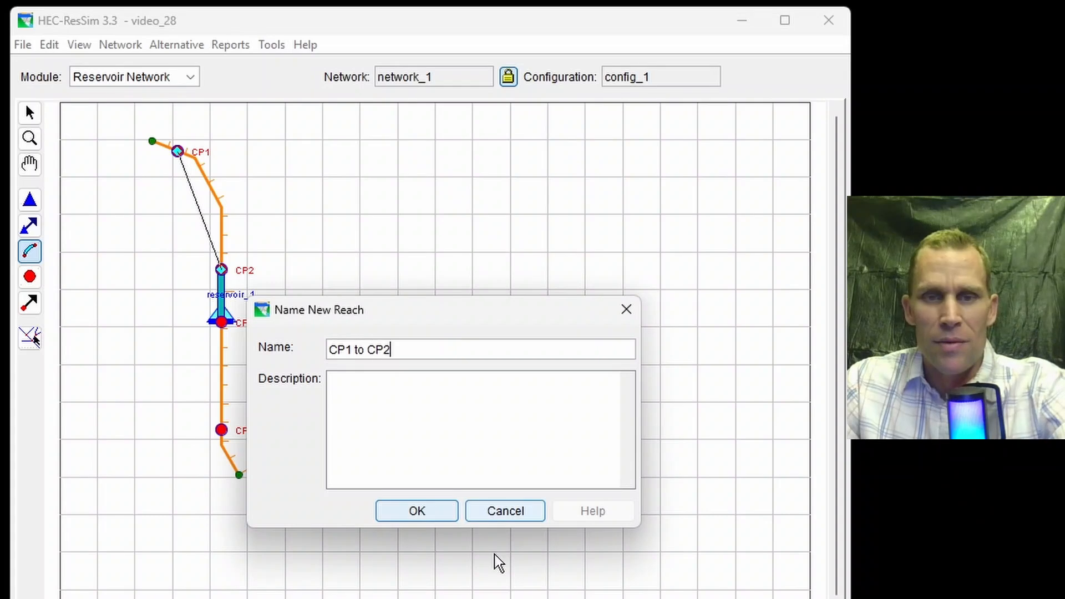
left_click(419, 515)
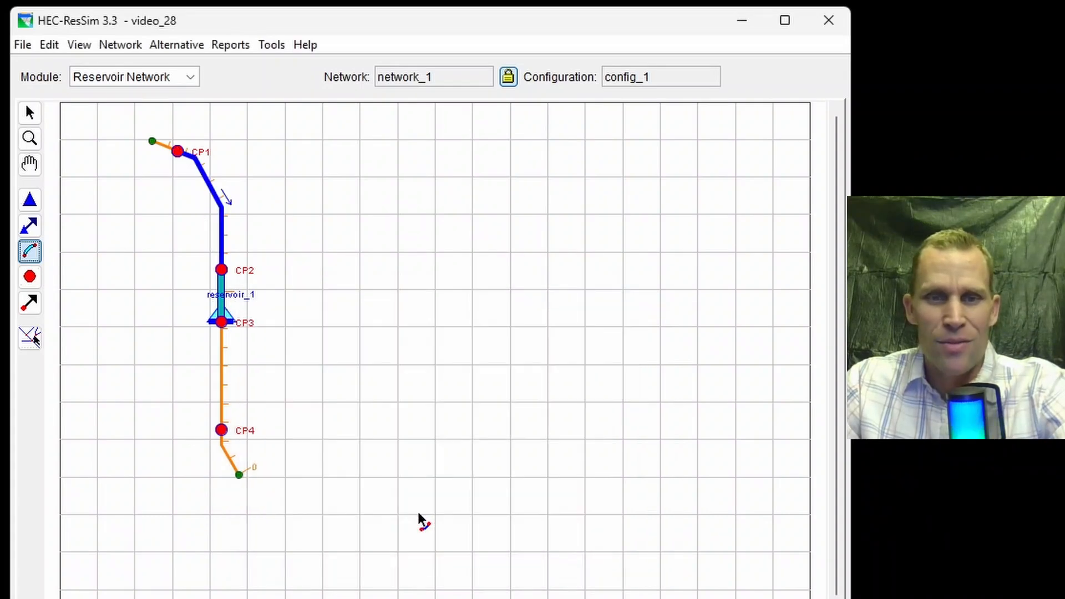
Step: Add a routing reach from junction CP3 to junction CP4 with its default name, and save the network
left_click(221, 323)
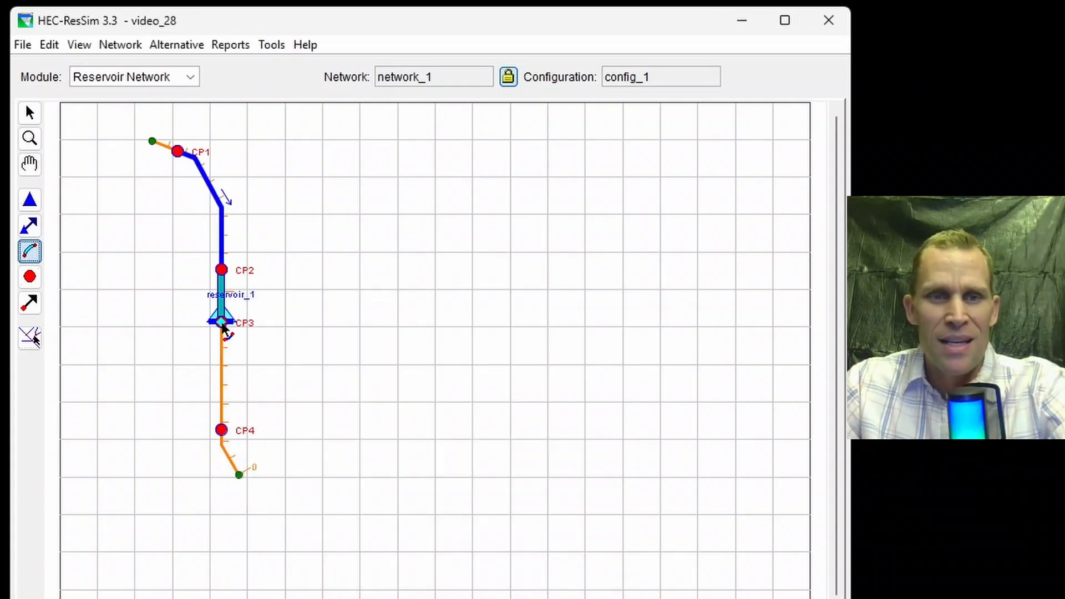
left_click(222, 431)
left_click(415, 510)
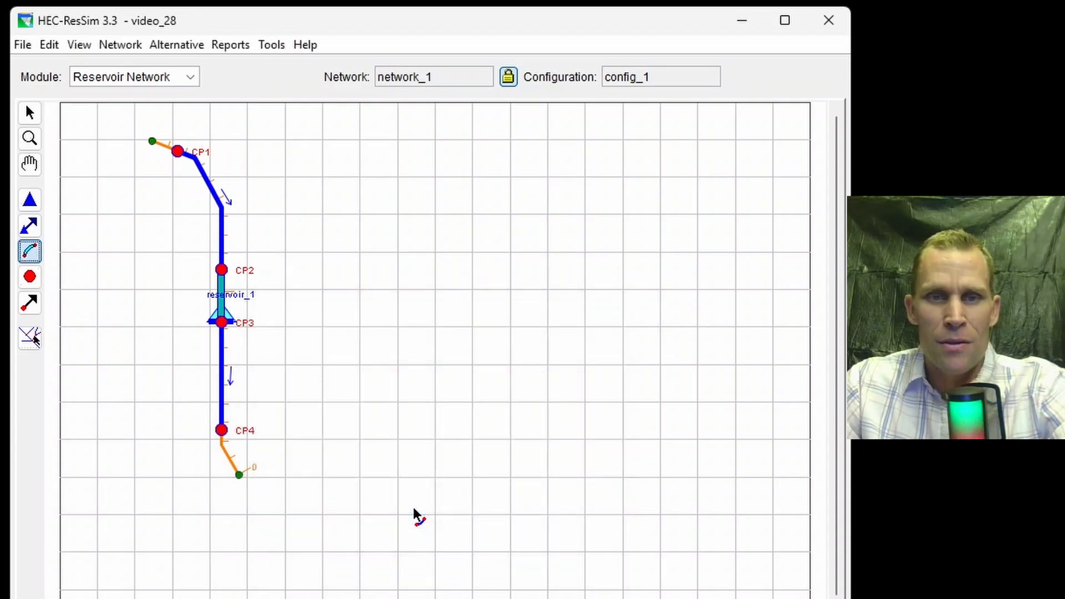
left_click(116, 45)
left_click(137, 129)
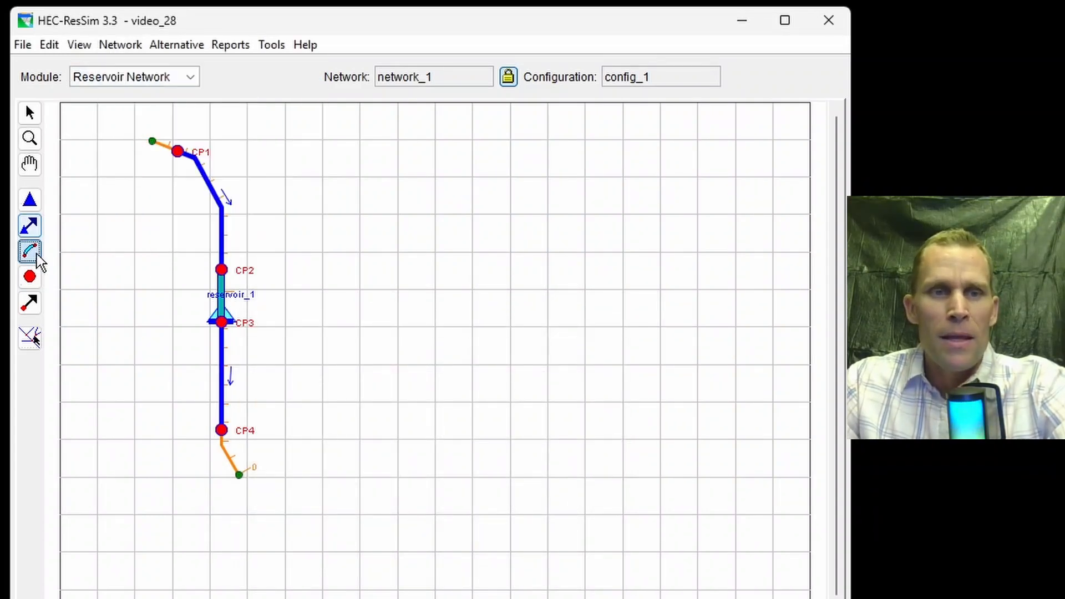
Step: Open the Junction Editor for network_1 and select junction CP1
left_click(29, 276)
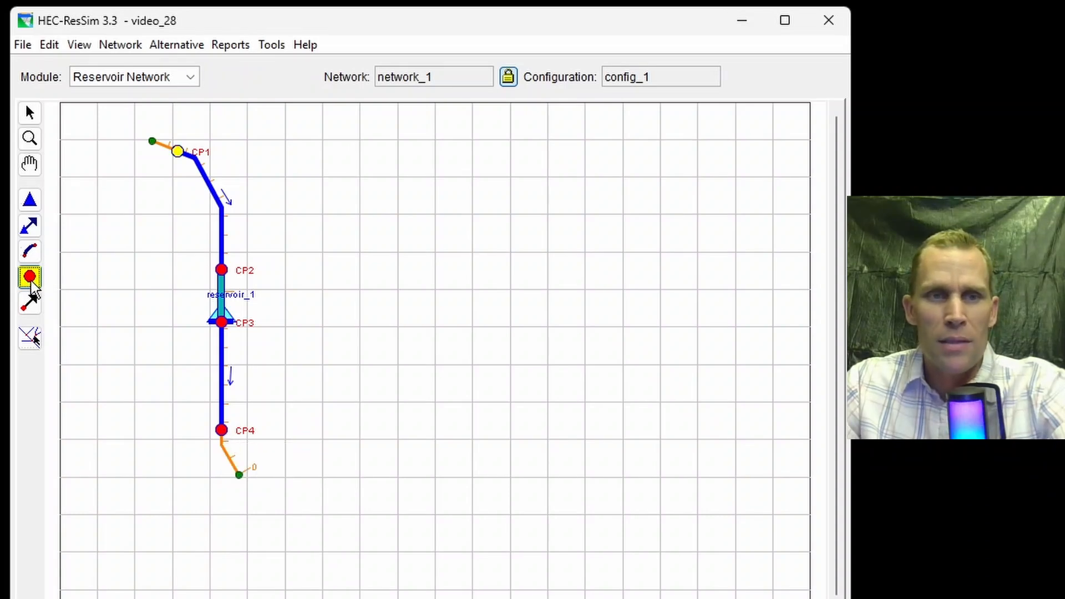
right_click(177, 151)
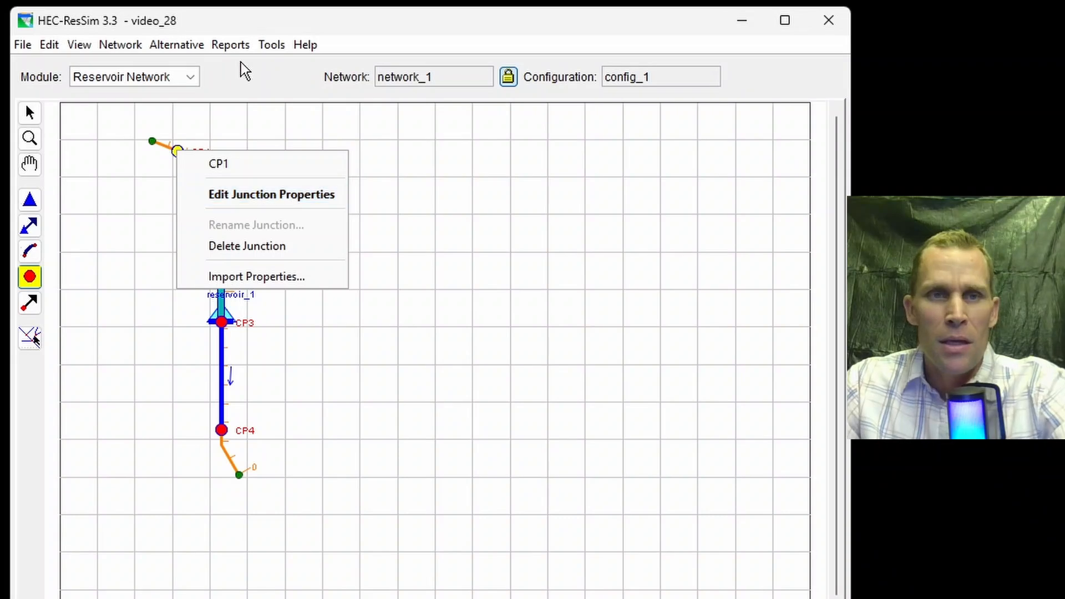
left_click(221, 21)
left_click(51, 49)
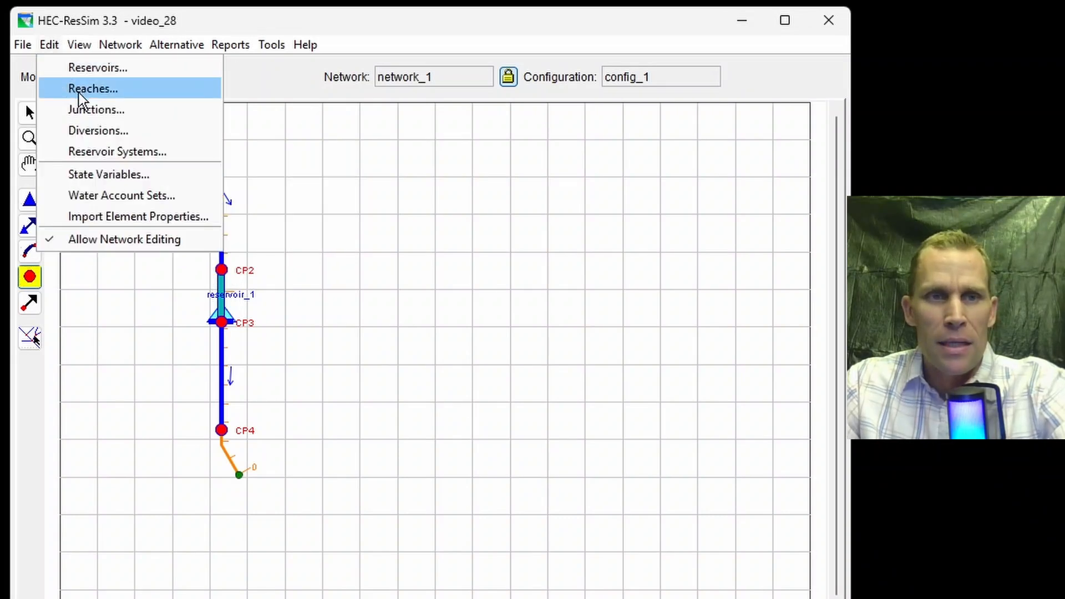
left_click(87, 109)
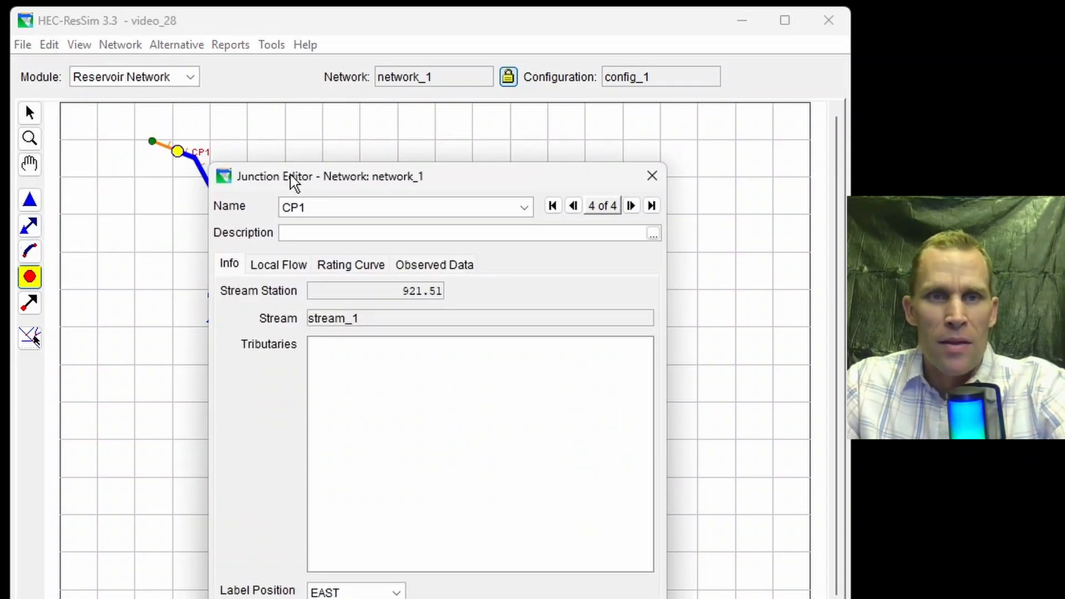
left_click_drag(294, 175, 377, 111)
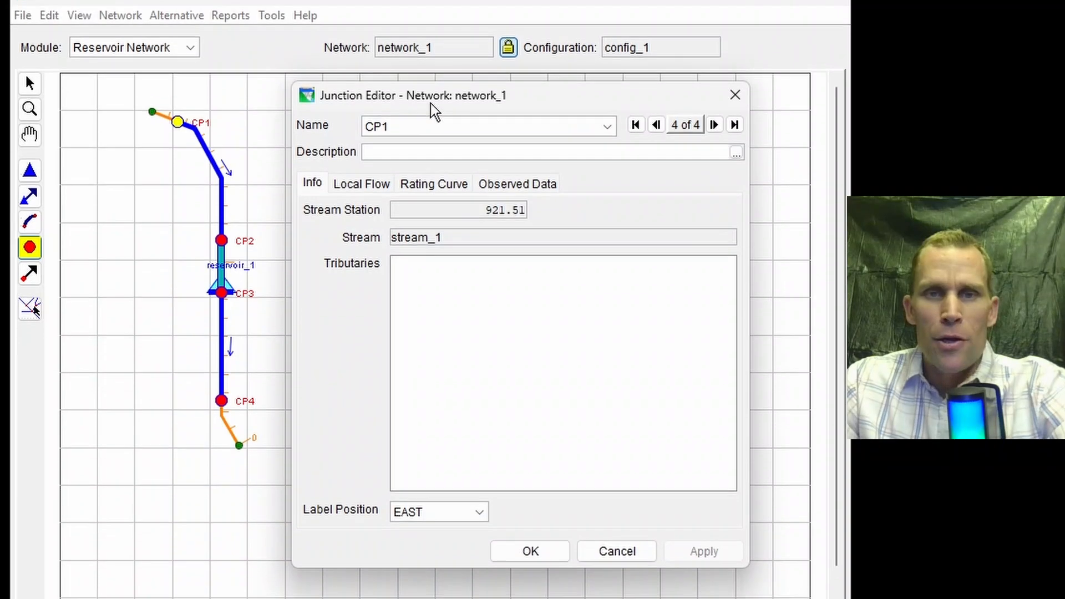
left_click(435, 125)
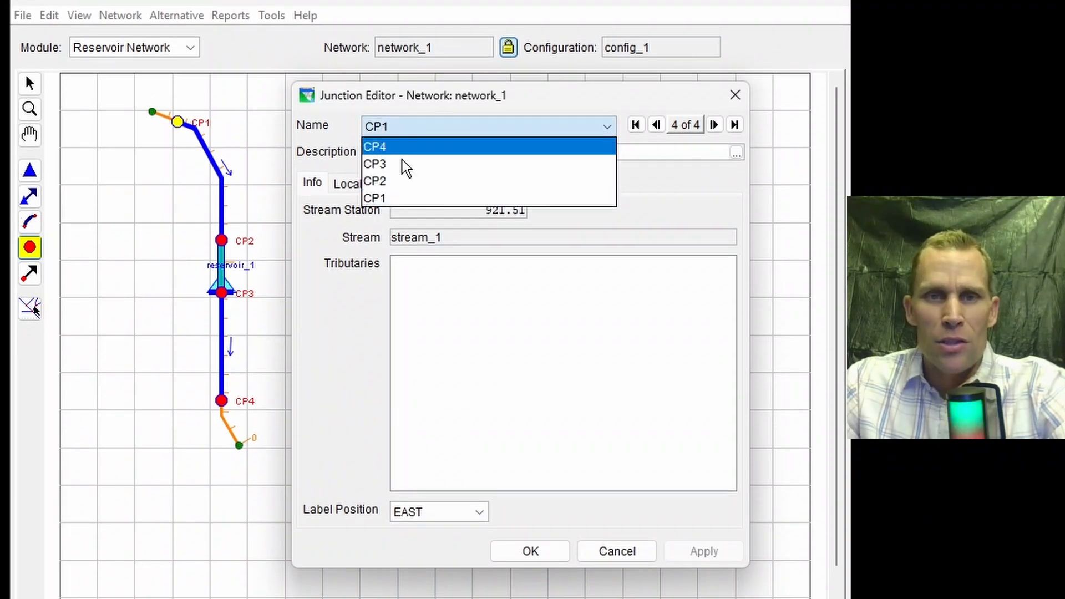
left_click(379, 204)
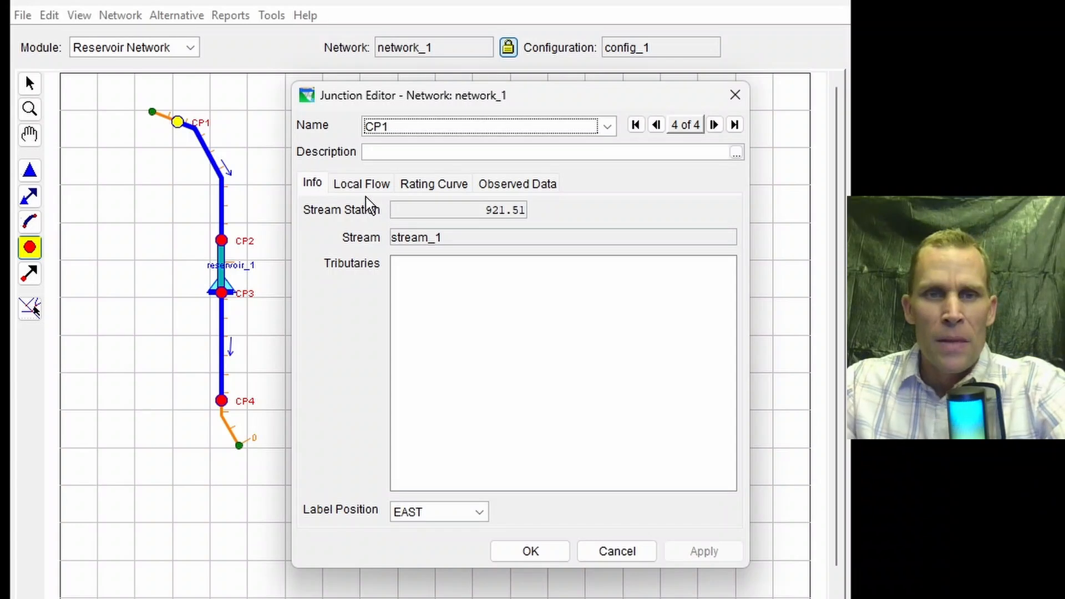
Step: Add a local flow named "inflow at CP1" with a factor of 1 to junction CP1, apply it and close the editor
left_click(356, 186)
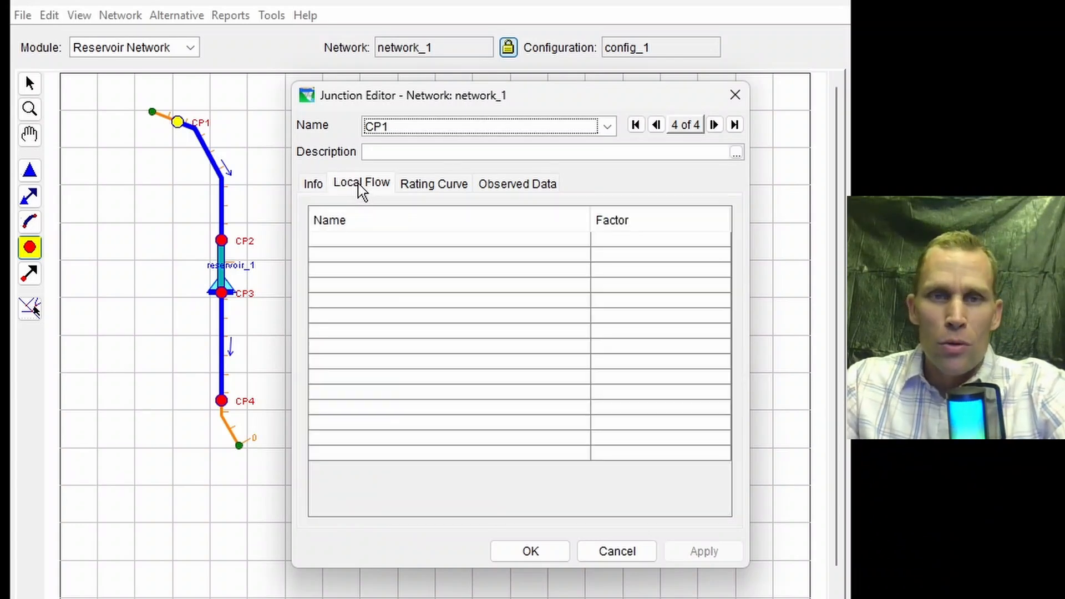
left_click(353, 242)
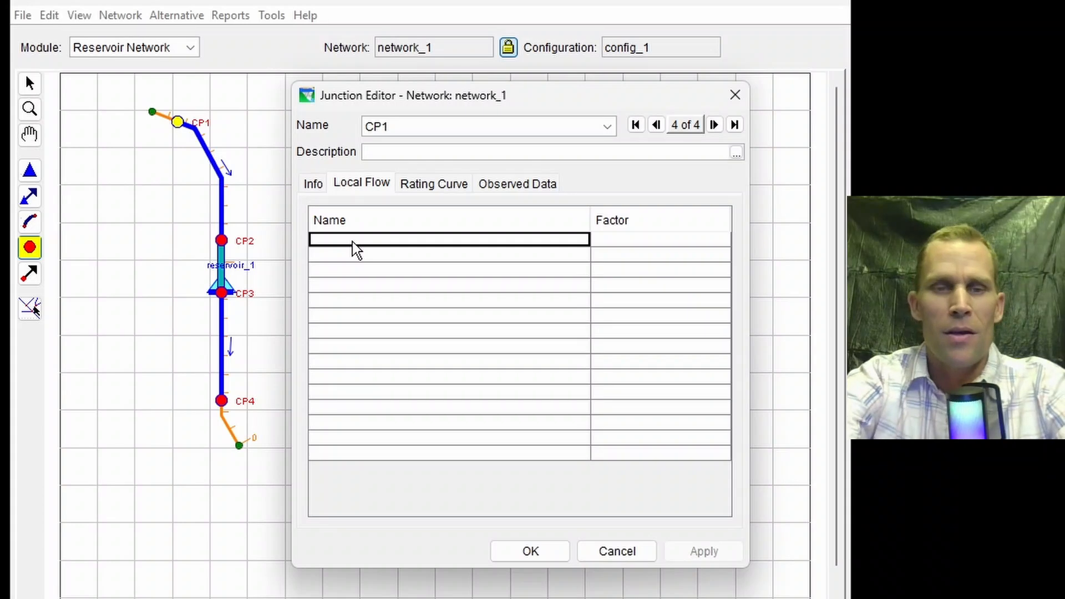
type("inflo")
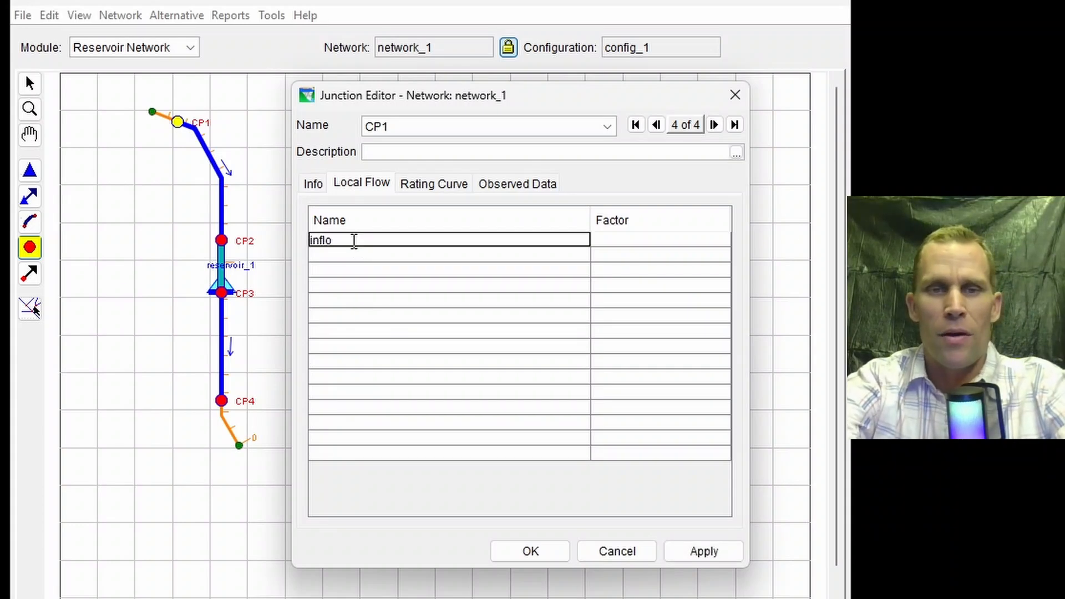
type("w at CP1")
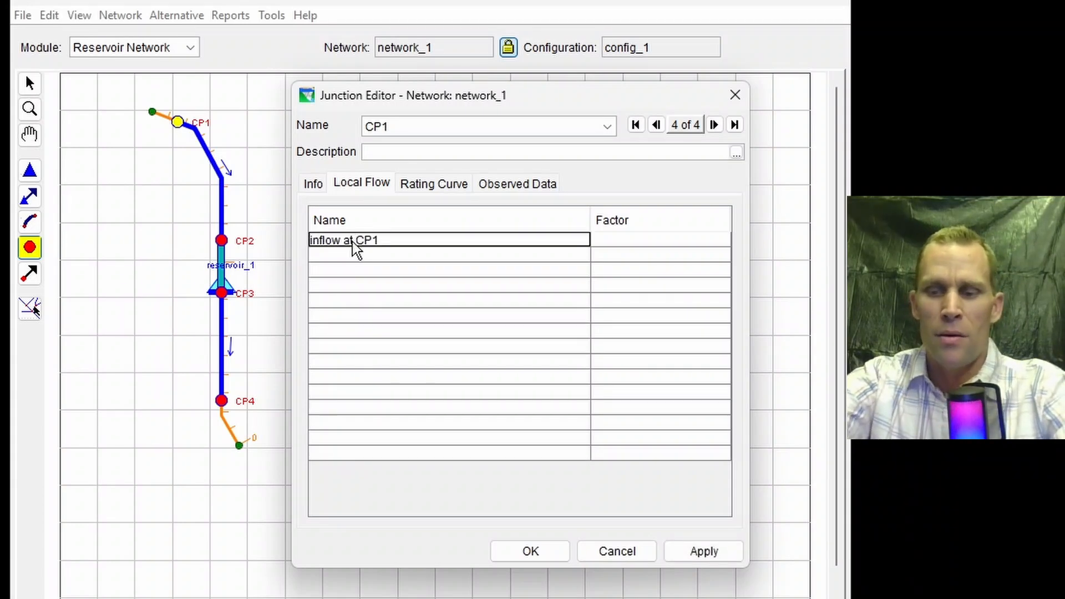
key("Tab")
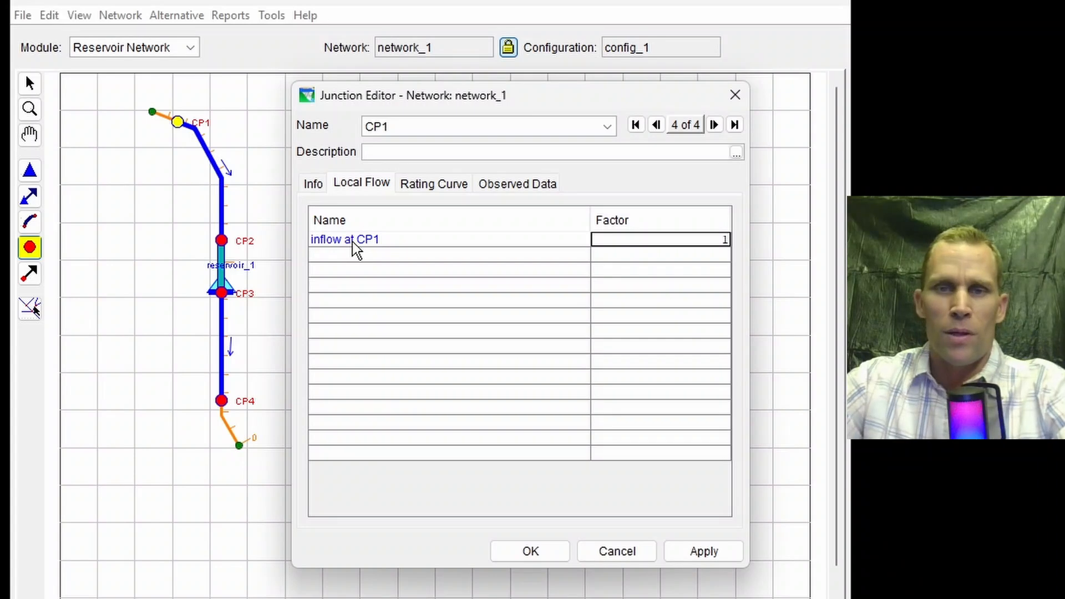
key("Tab")
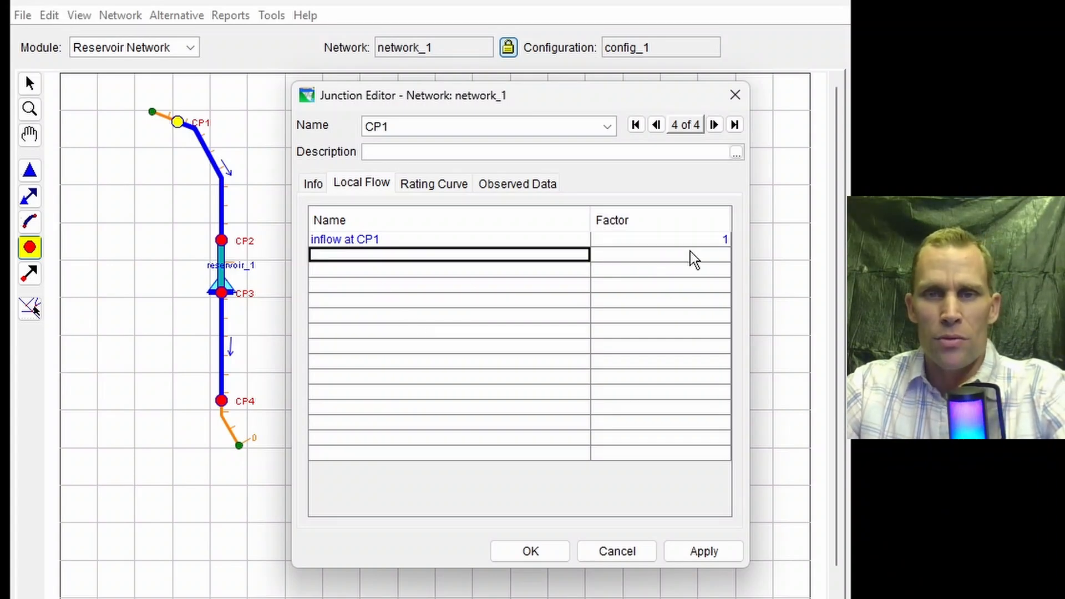
left_click(701, 559)
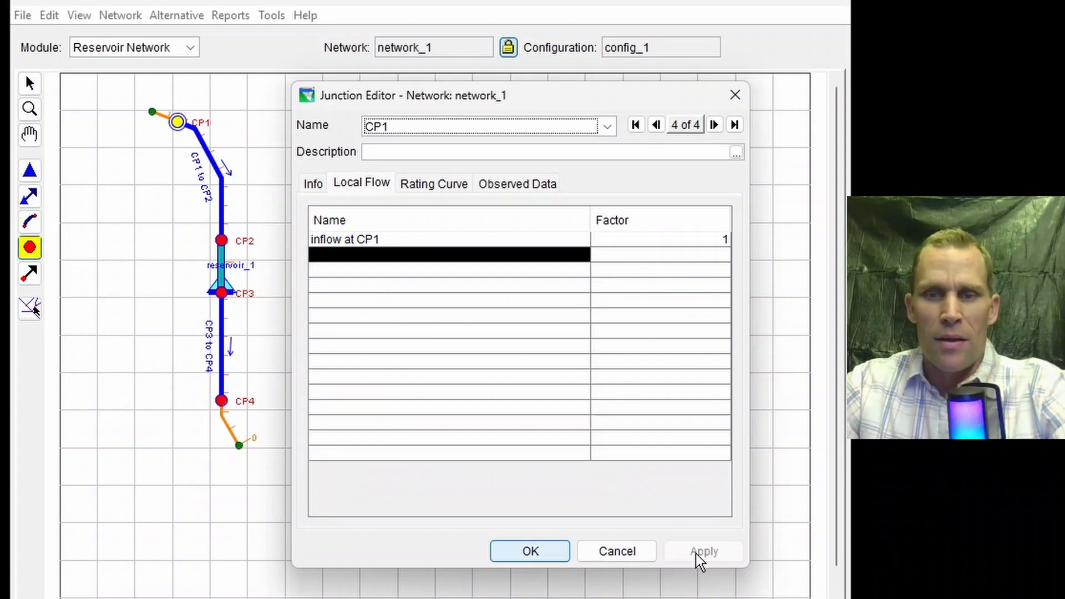
left_click(530, 553)
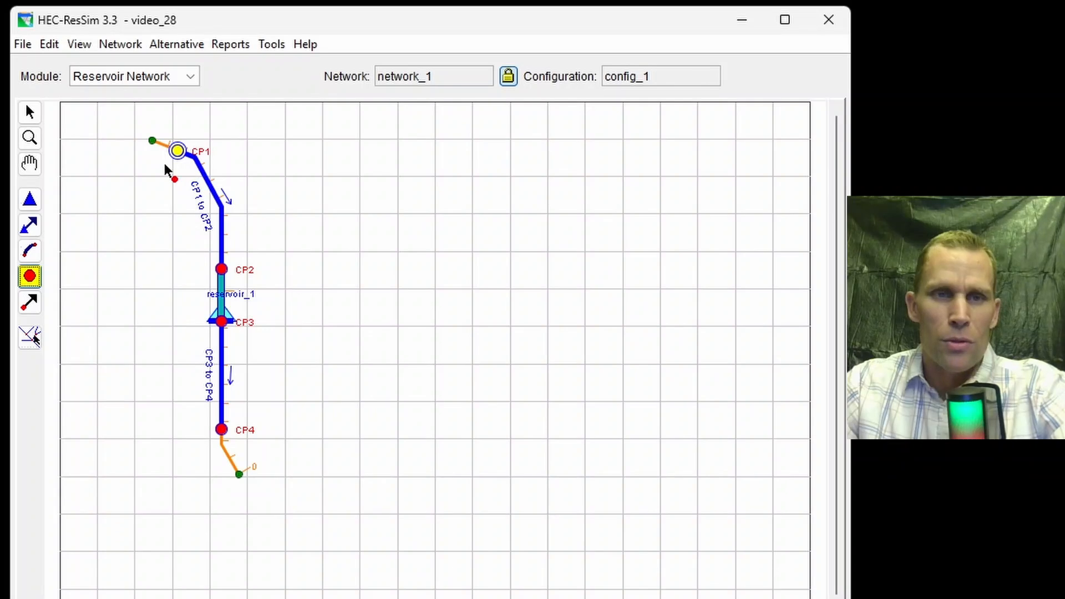
Step: Return to the selection pointer and open HEC-DSSVue
left_click(30, 112)
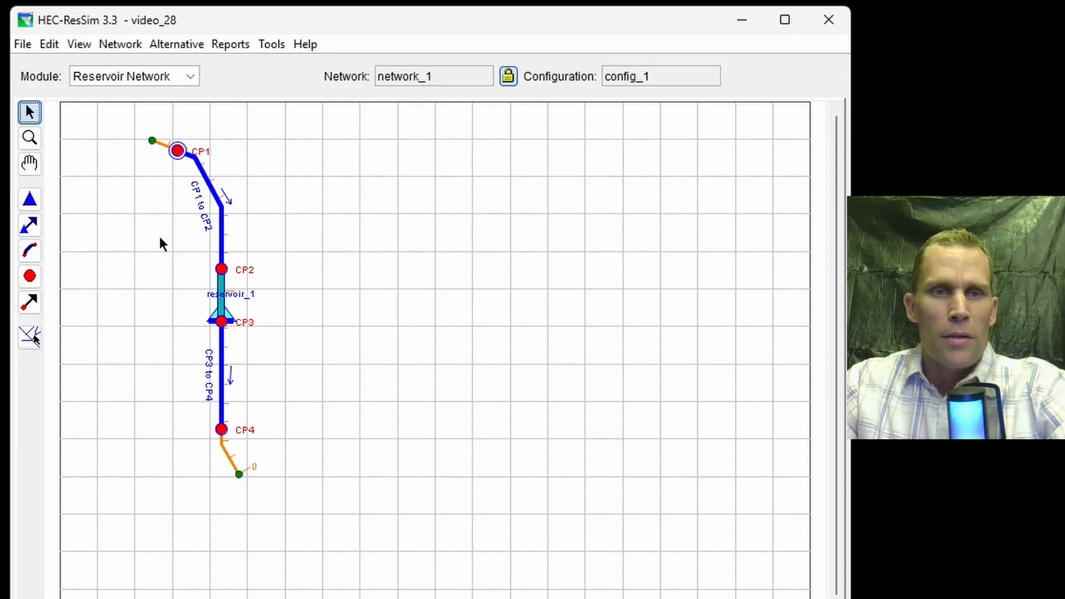
left_click(233, 51)
mouse_move(271, 46)
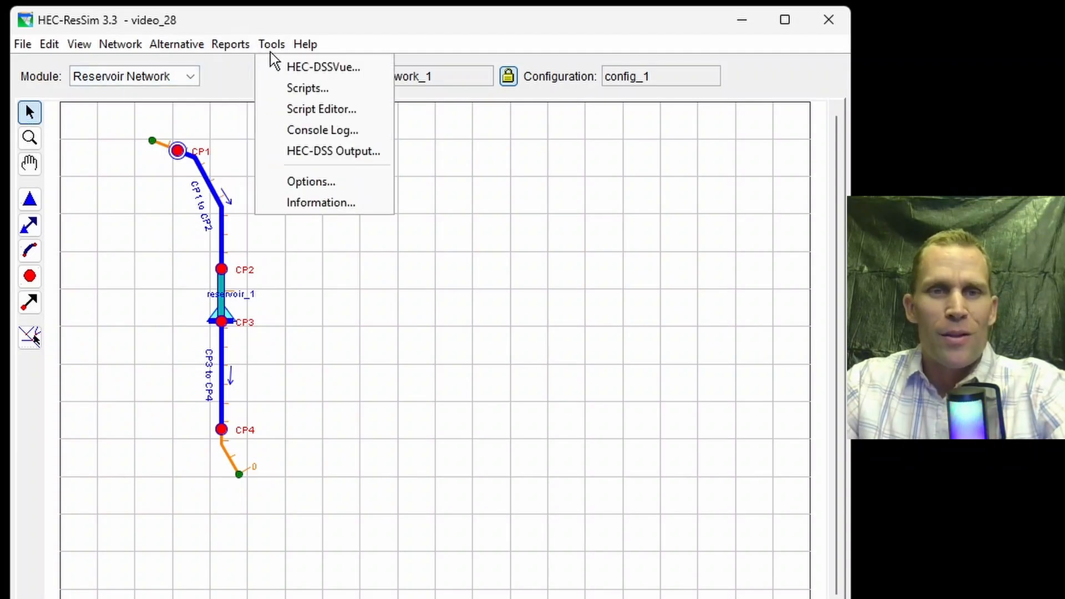
left_click(289, 66)
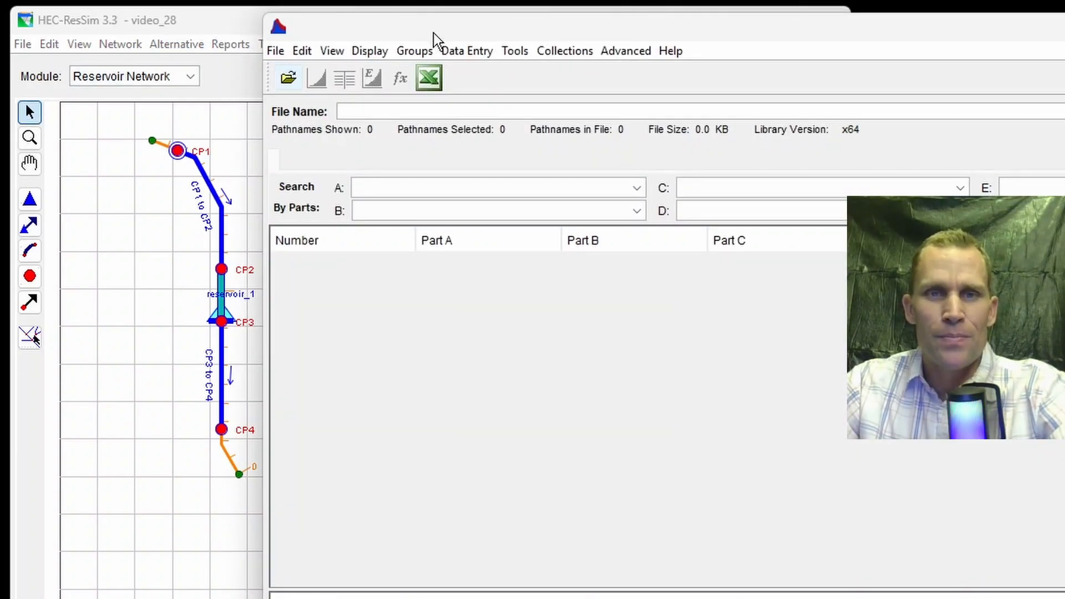
Step: Create a new HEC-DSS file named data in the video_28 folder and select its catalog
left_click_drag(435, 35, 227, 34)
left_click(67, 49)
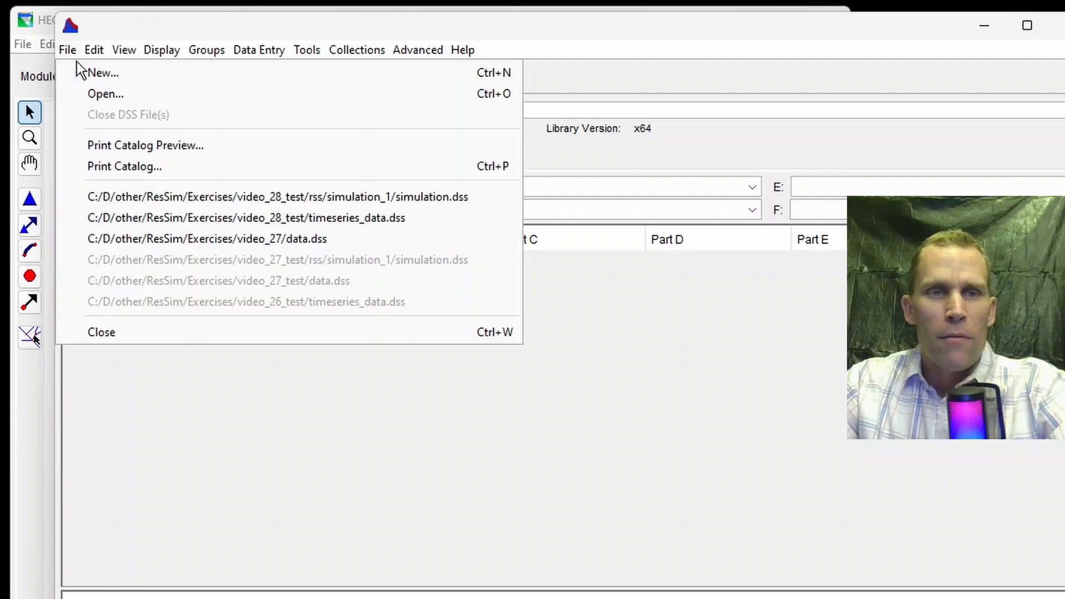
left_click(83, 71)
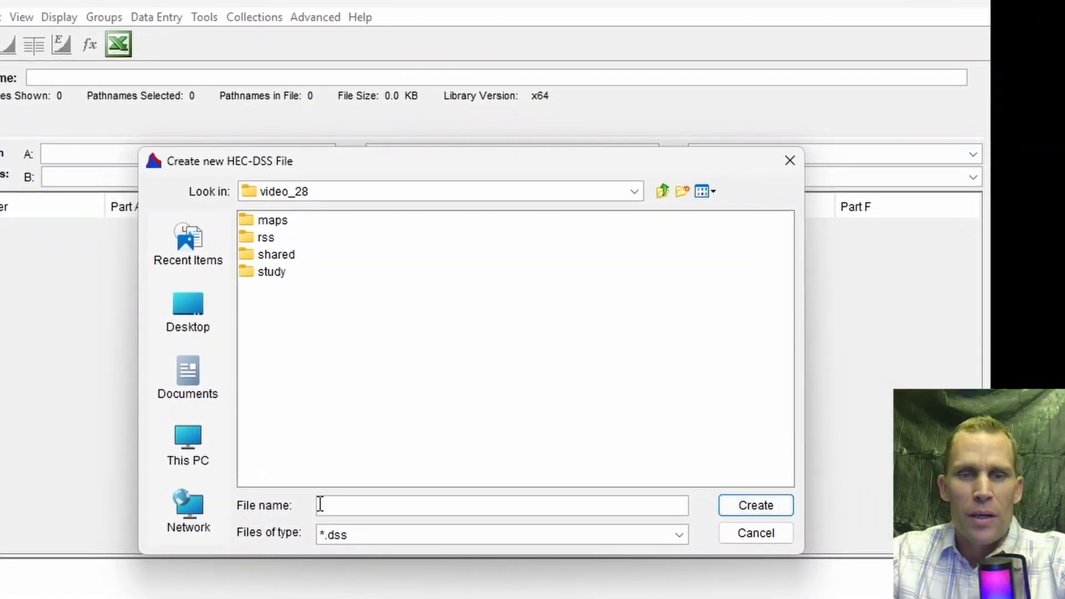
type("data")
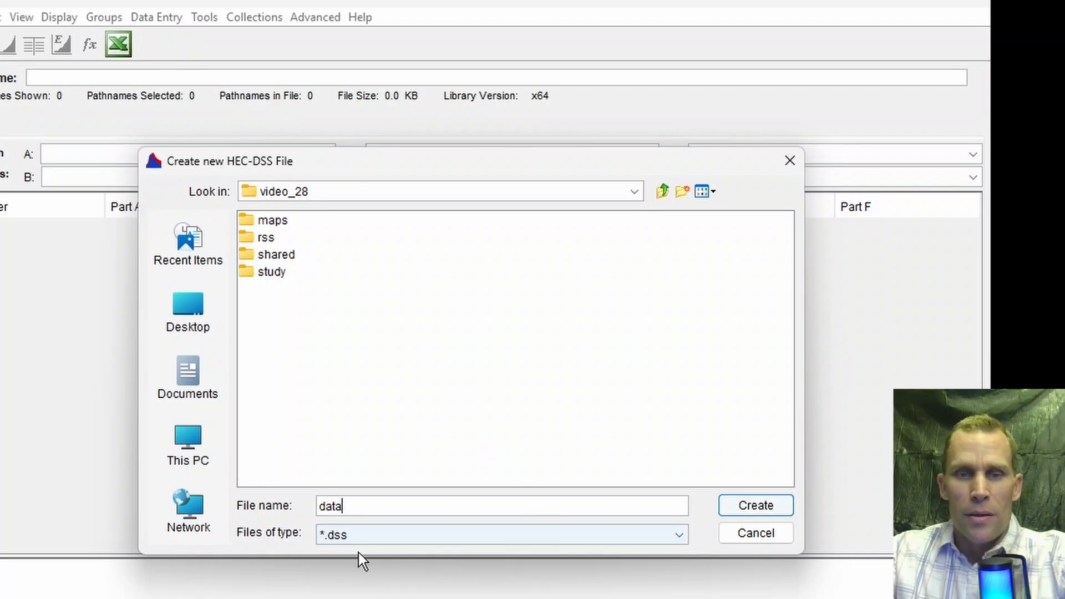
left_click(756, 507)
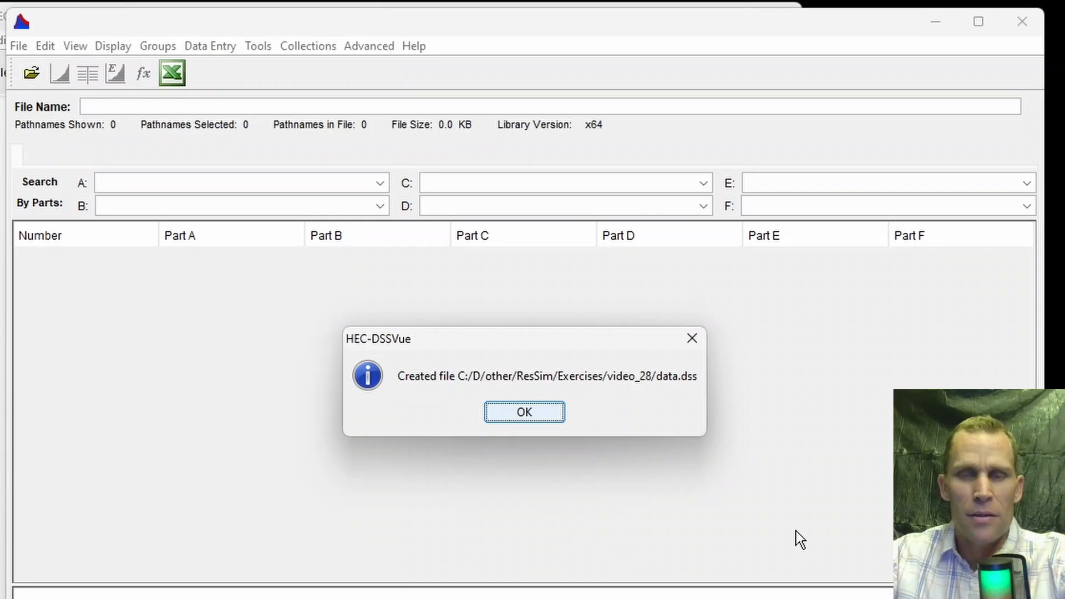
left_click(511, 420)
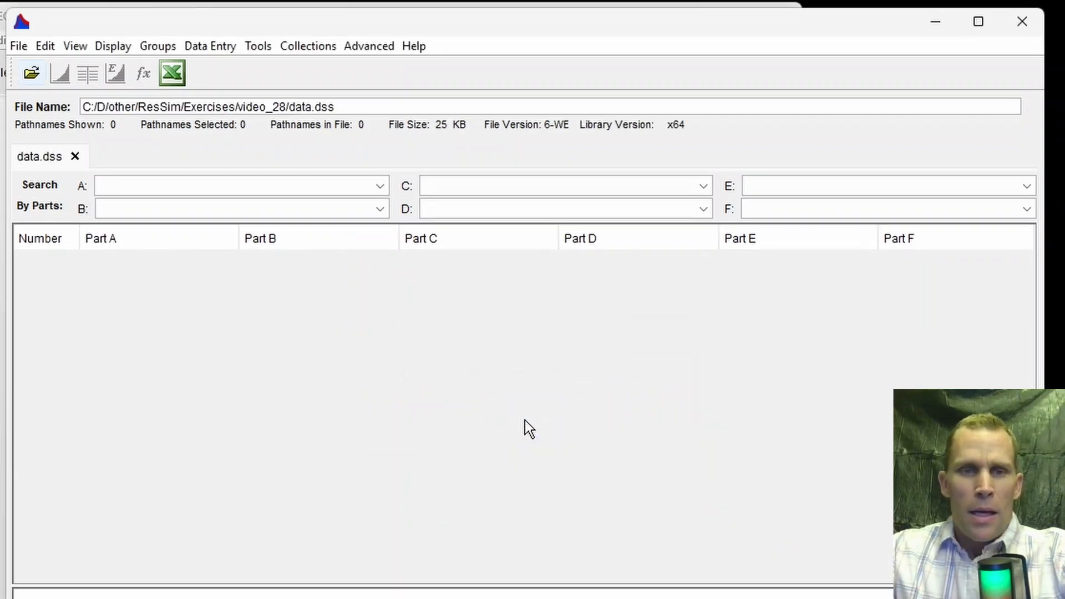
left_click(38, 159)
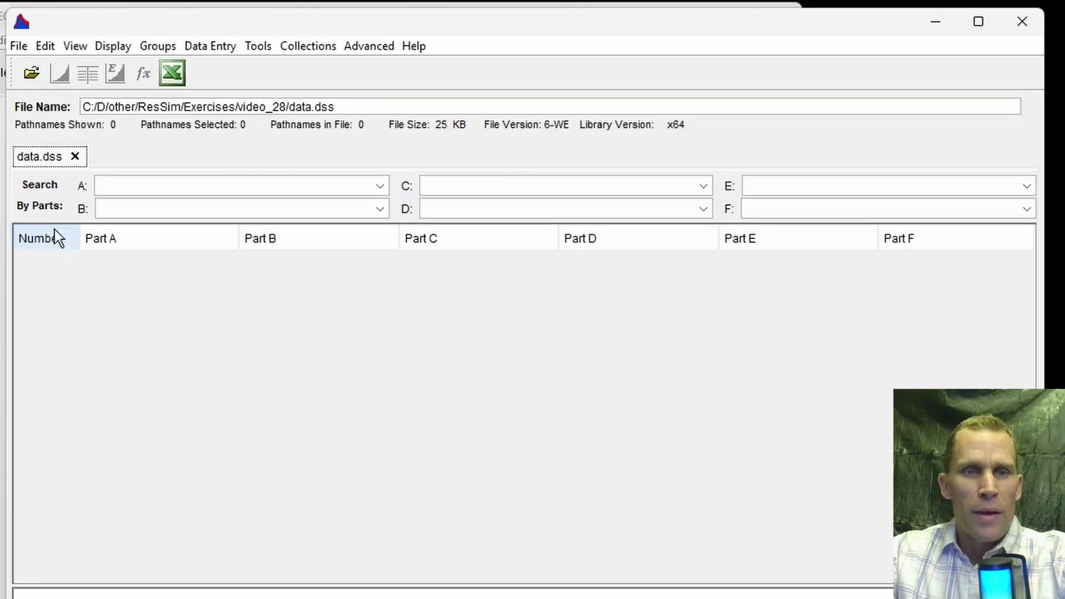
Step: Start a manual time series with pathname parts A PROJECT, B LOCATION, C FLOW and F 500->5,000, keeping the 1HOUR interval
left_click(206, 52)
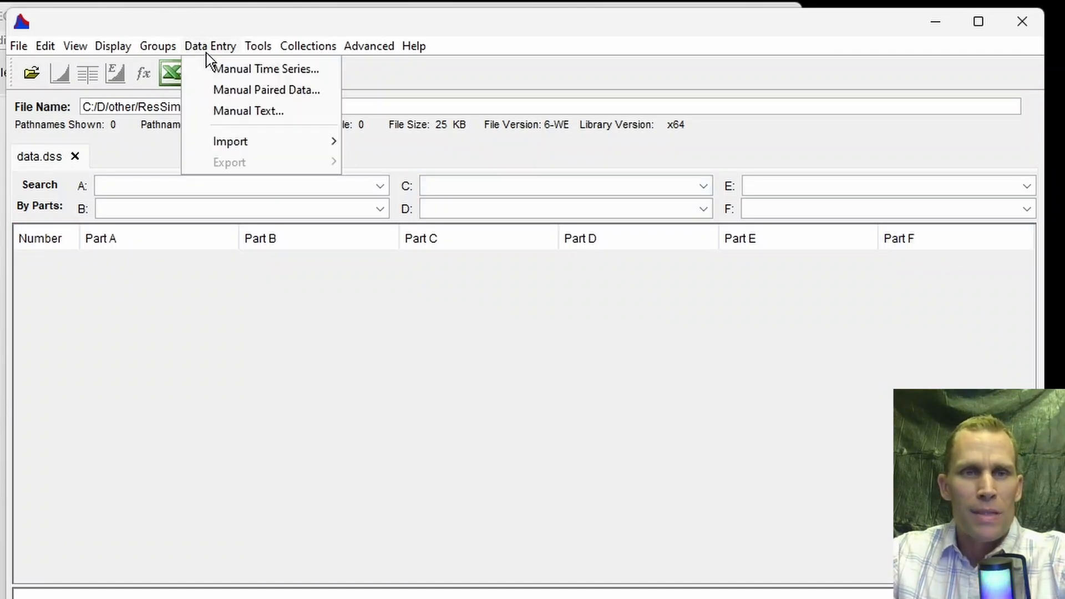
left_click(214, 71)
left_click_drag(175, 44, 558, 45)
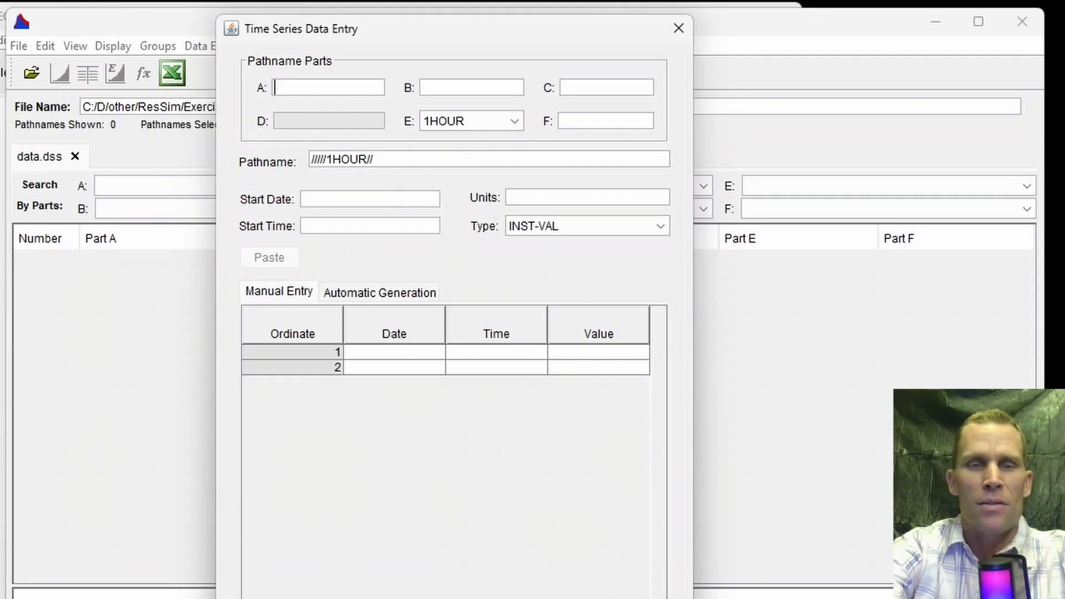
type("PROJECT")
key("Tab")
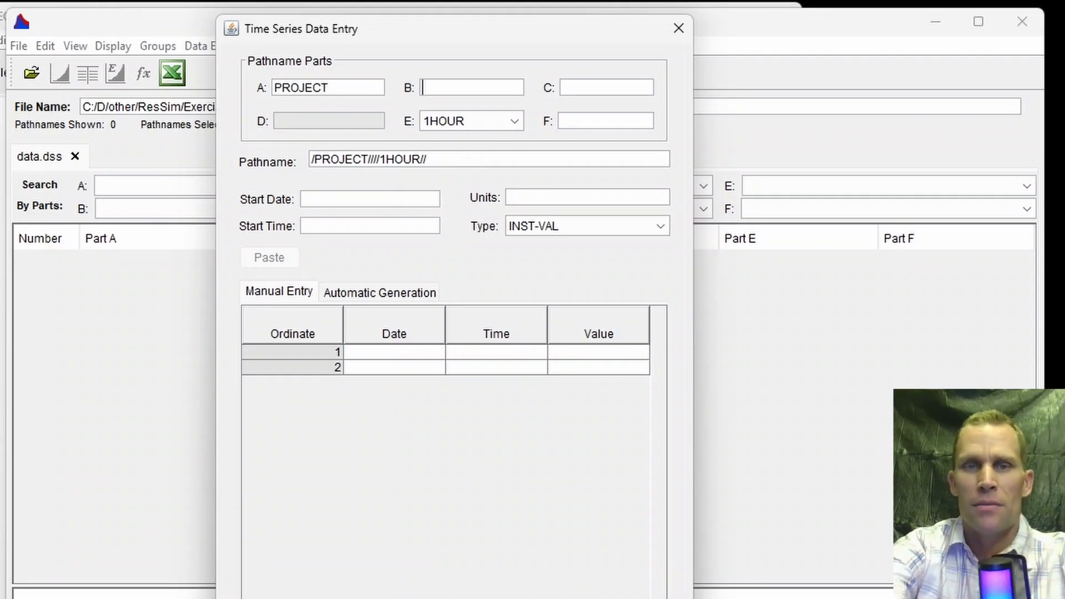
type("LOCATION")
key("Tab")
type("FLOW")
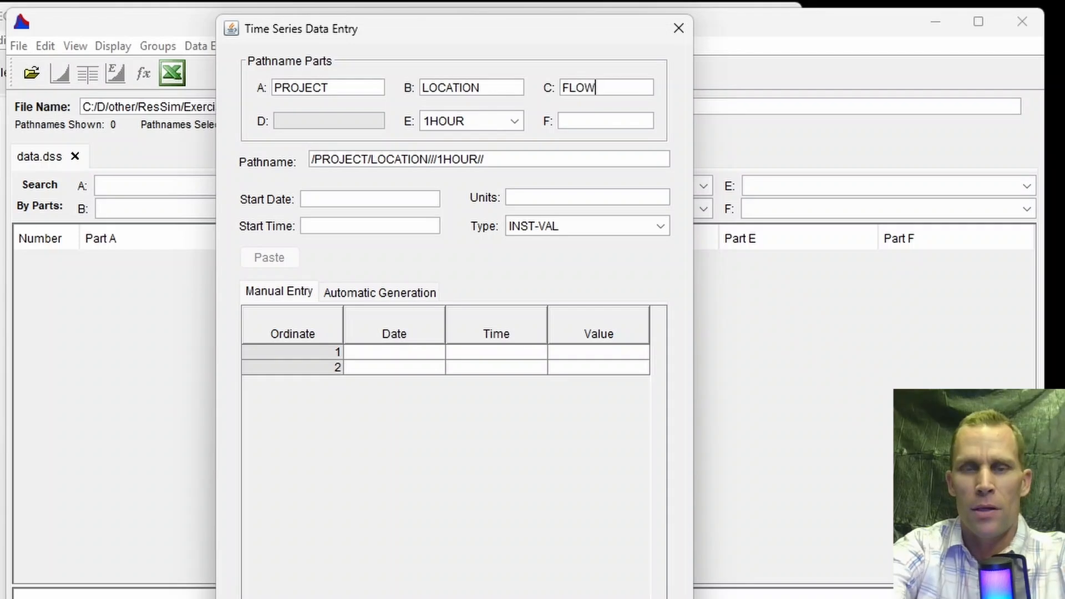
key("Tab")
key("Tab")
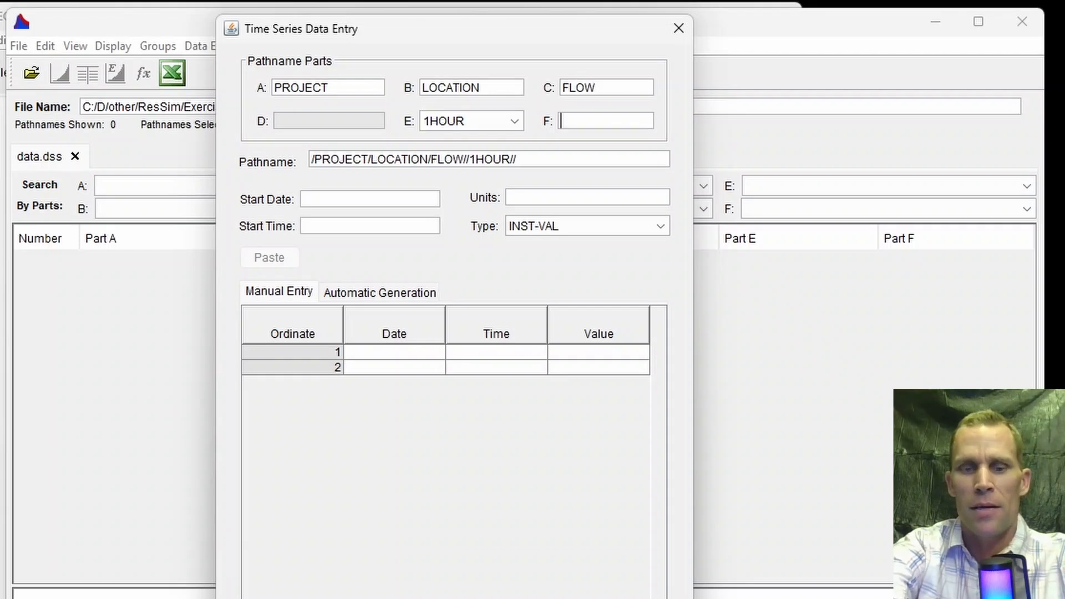
type("500")
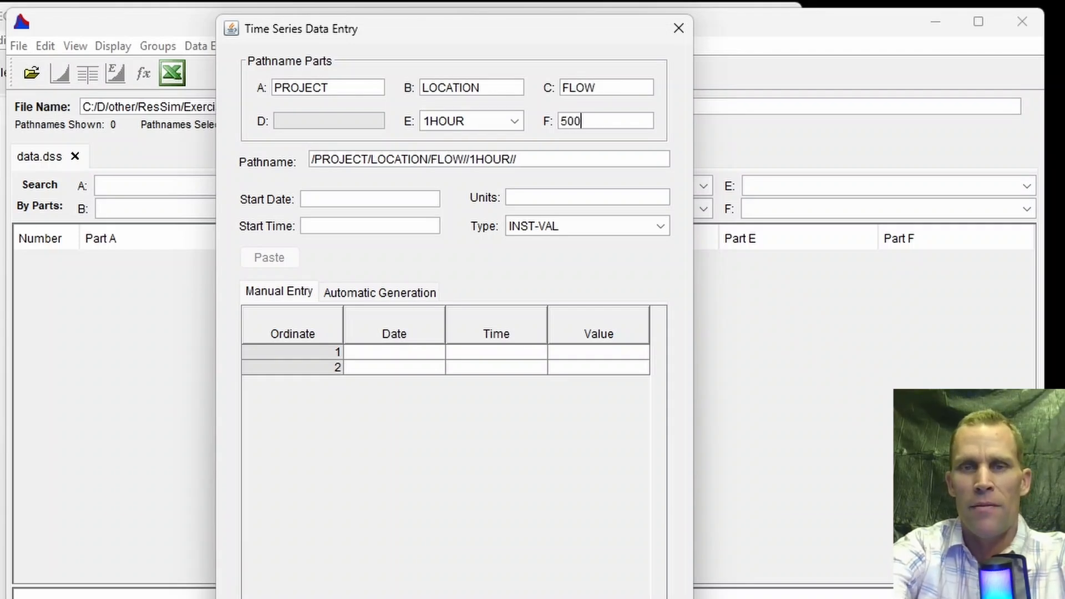
type("->")
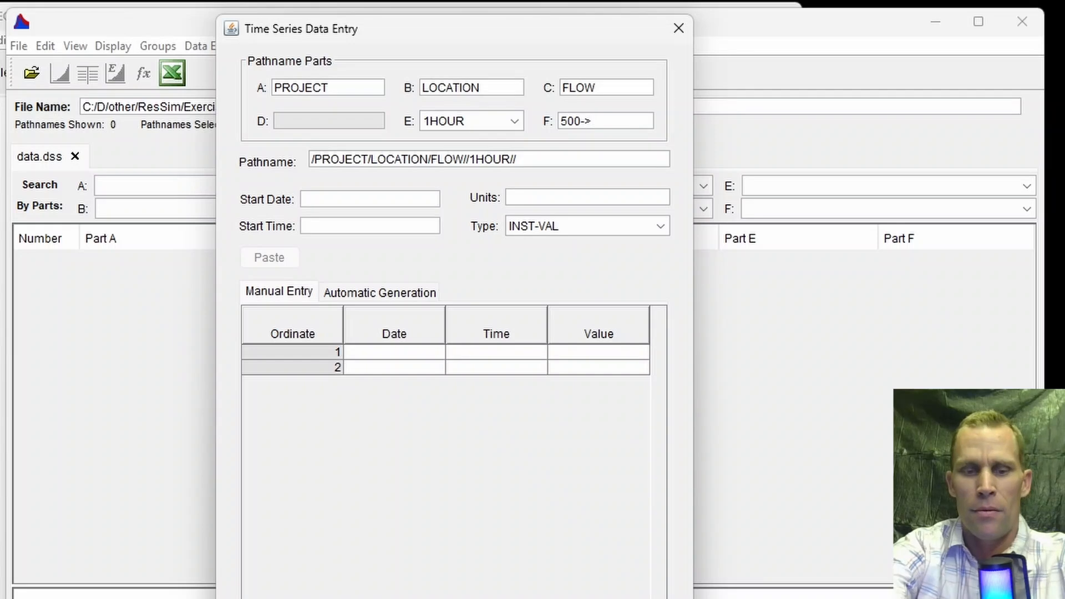
type("5,000")
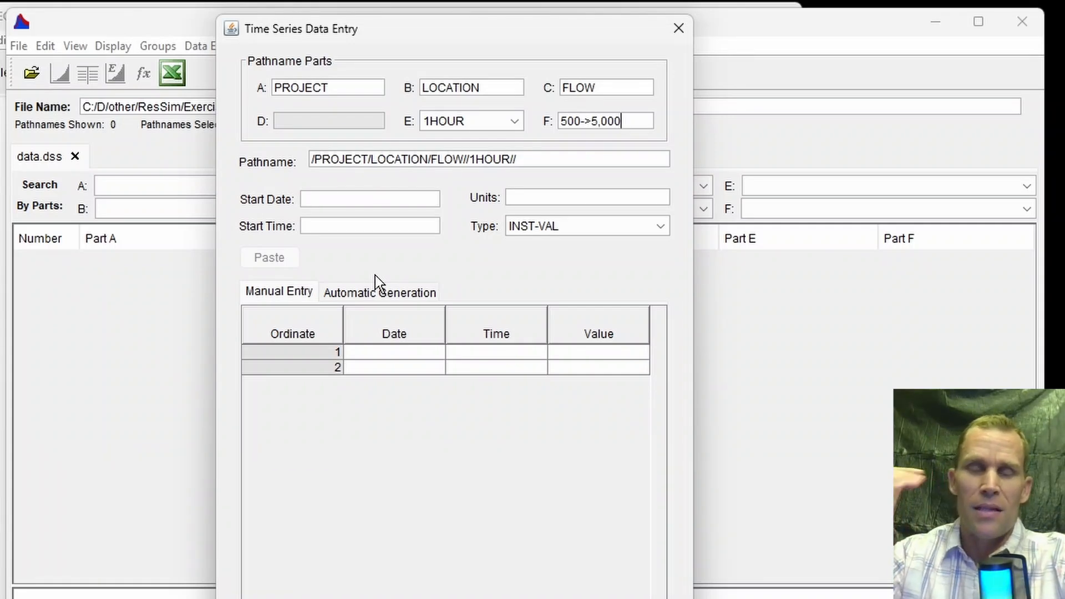
Step: Set the time series start date to 01JUL2024, the start time to 0100 and the units to CFS
left_click(311, 201)
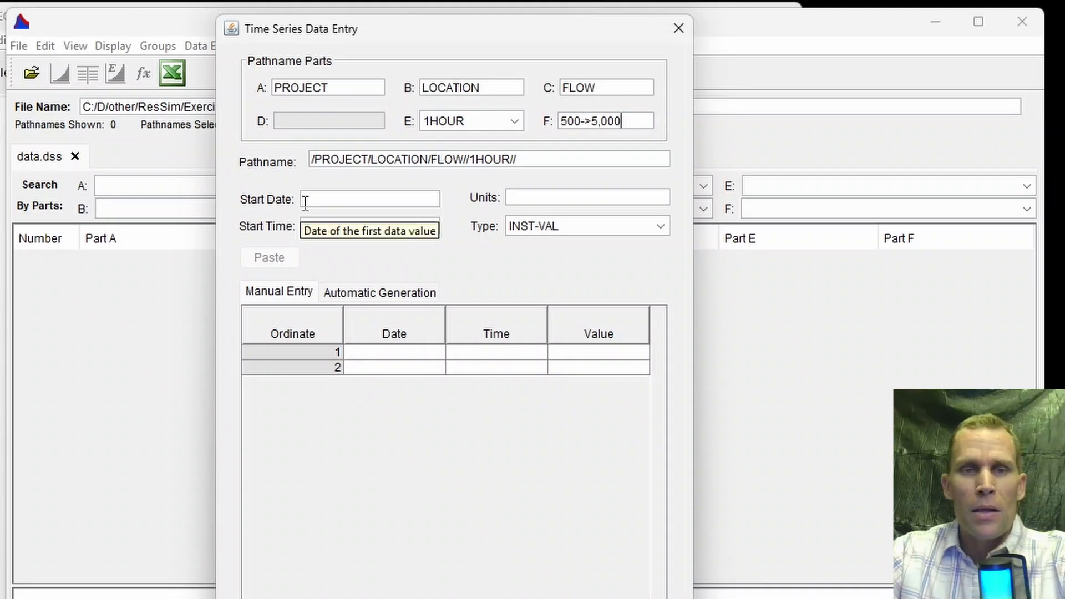
type("01")
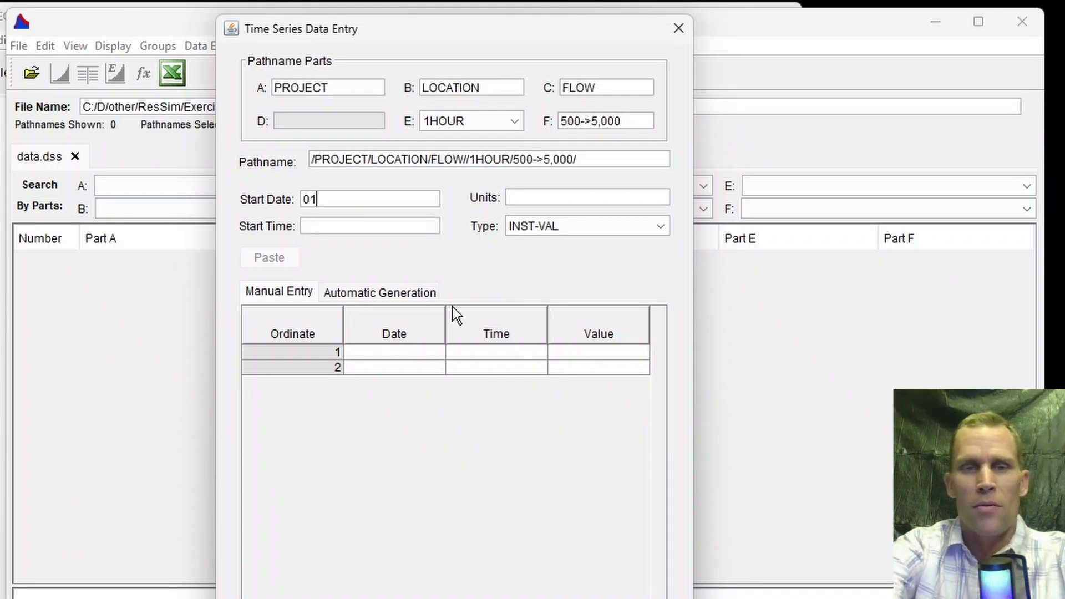
type("JUL2024")
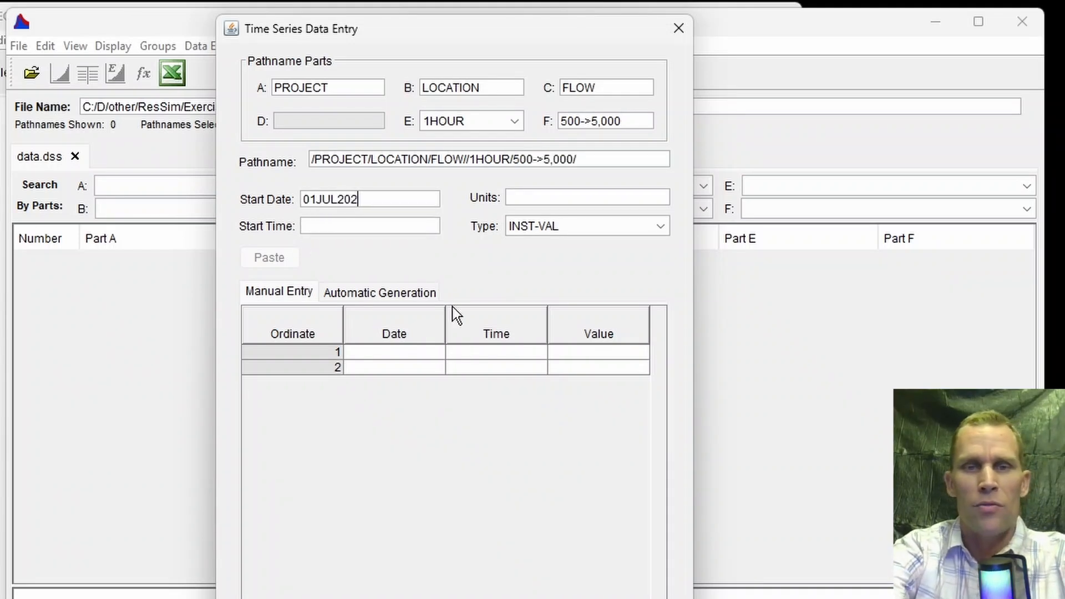
key("Tab")
type("0100")
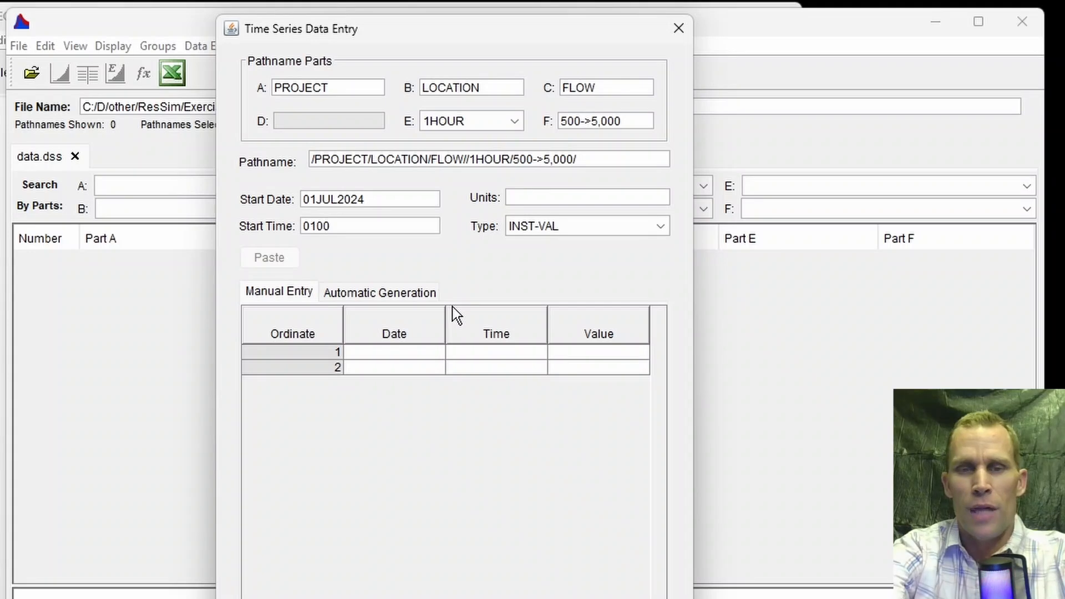
key("Tab")
type("CFS")
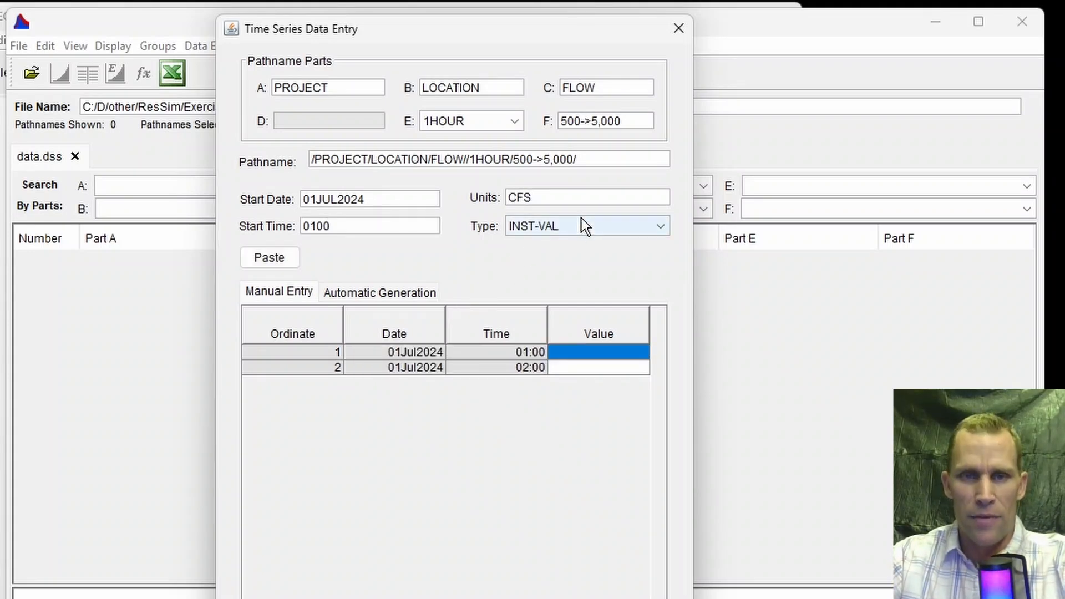
Step: Paste the copied flow values into the time series from the first ordinate, save the record and leave data entry
left_click(581, 367)
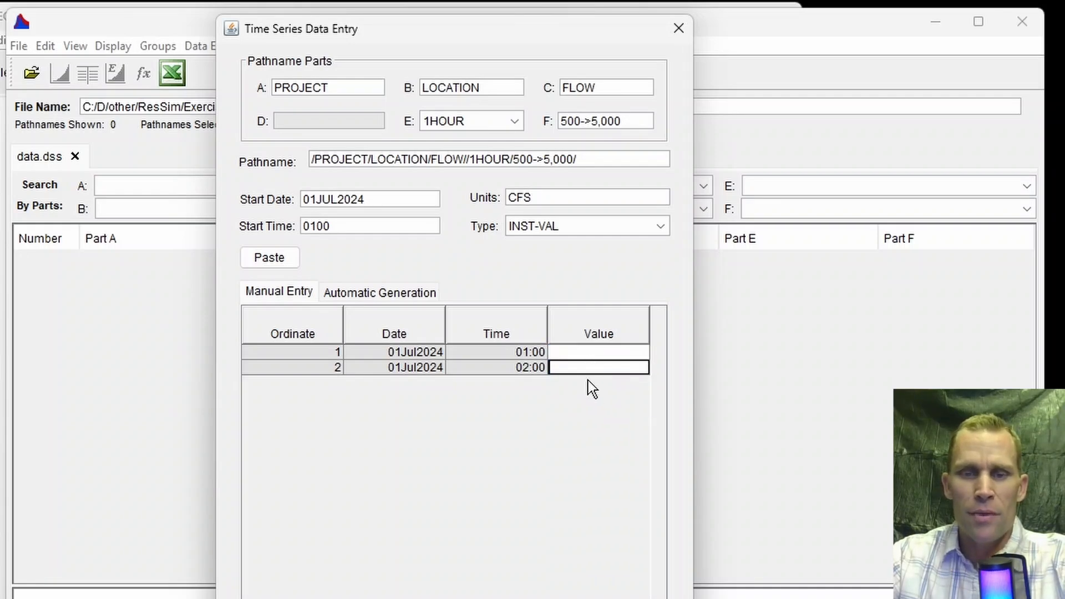
left_click(596, 353)
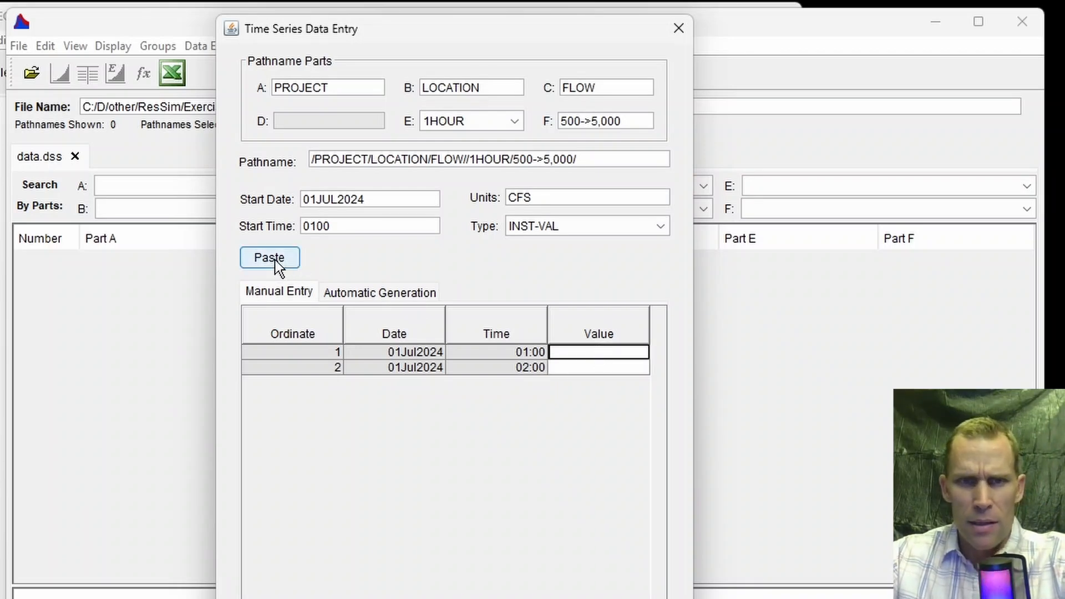
right_click(590, 353)
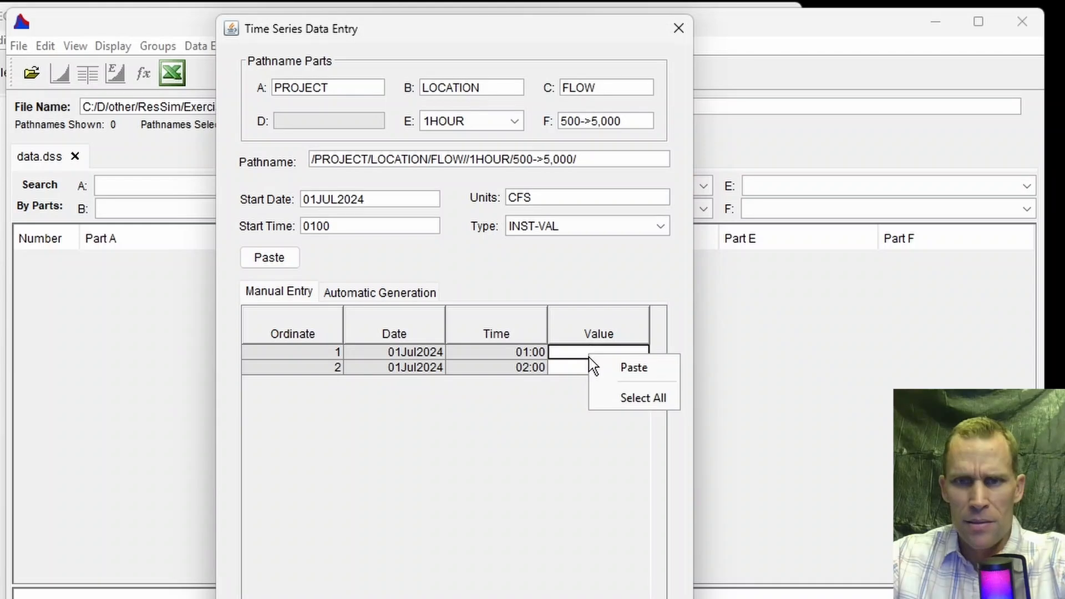
left_click(565, 357)
left_click(276, 260)
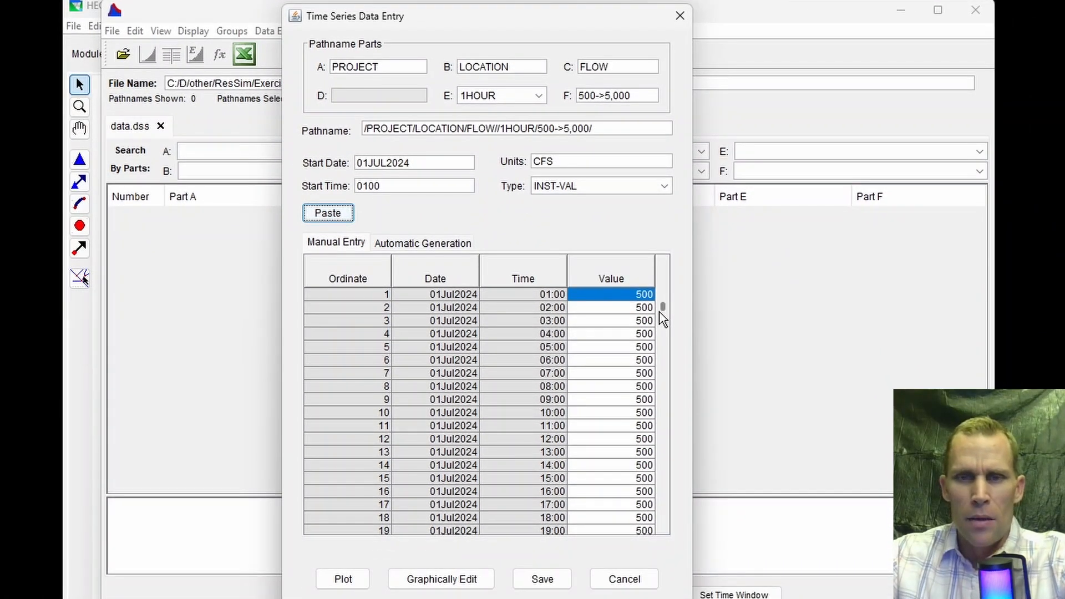
left_click_drag(658, 306, 687, 524)
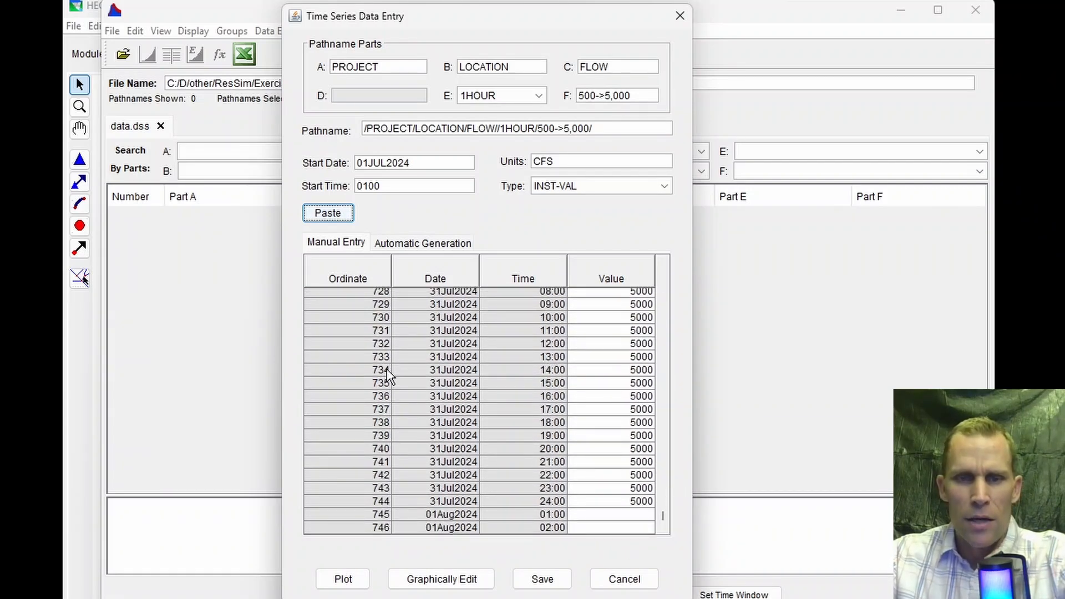
left_click(544, 583)
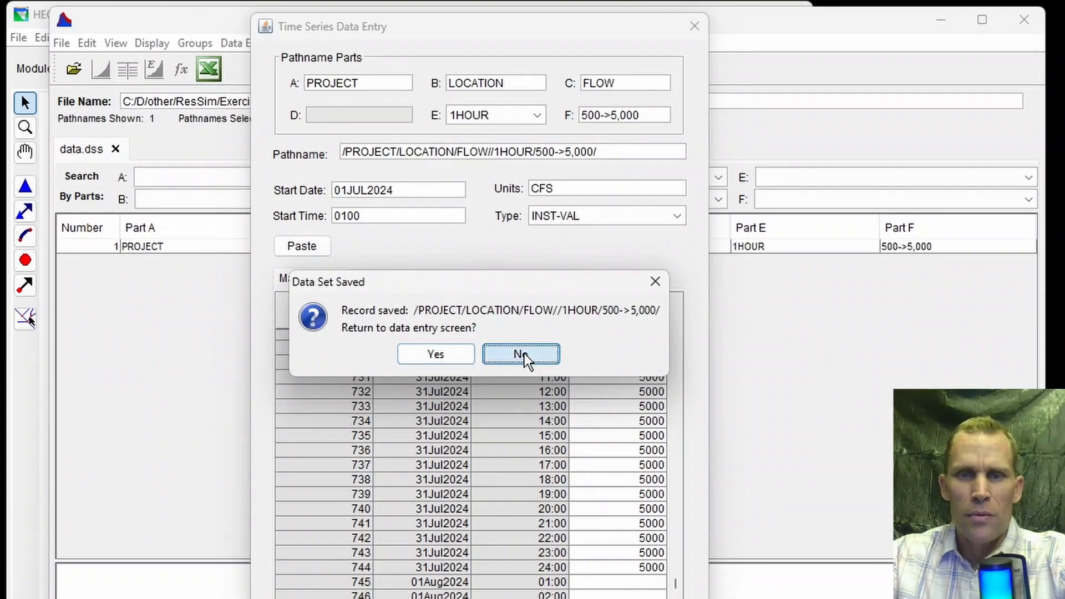
left_click(524, 354)
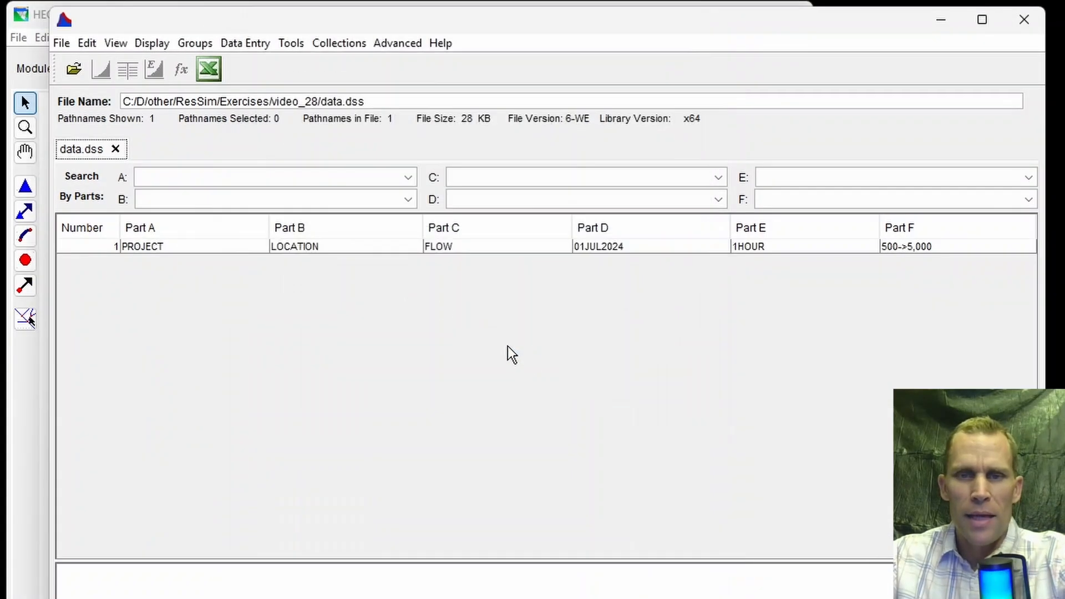
Step: Plot the saved 500->5,000 flow record to check the hydrograph, then close the plot and the DSS file window
left_click(287, 248)
left_click(102, 69)
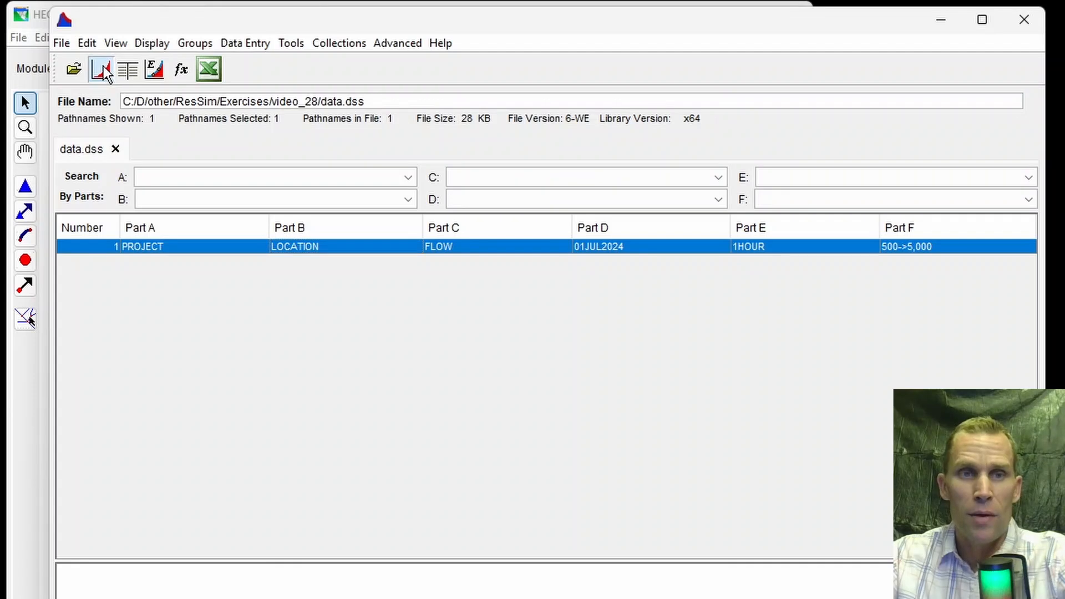
left_click_drag(241, 45, 527, 111)
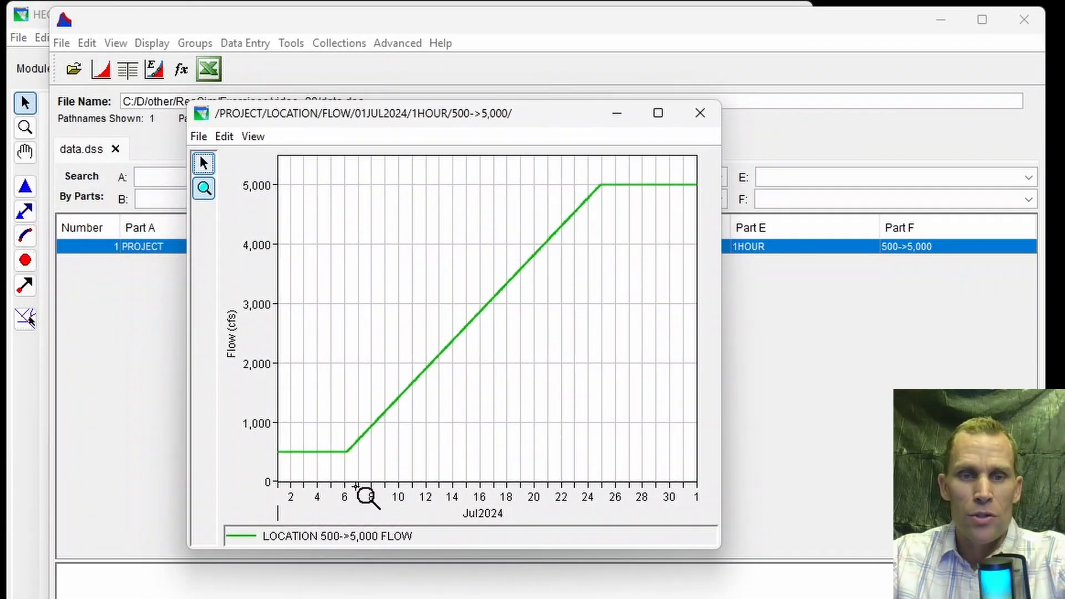
left_click(331, 542)
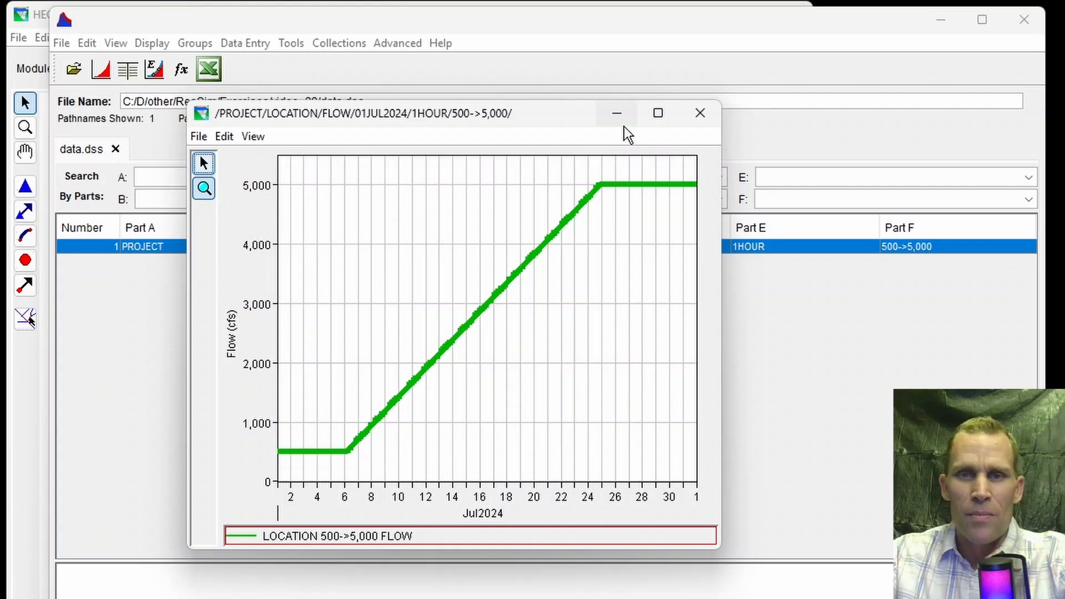
left_click(700, 114)
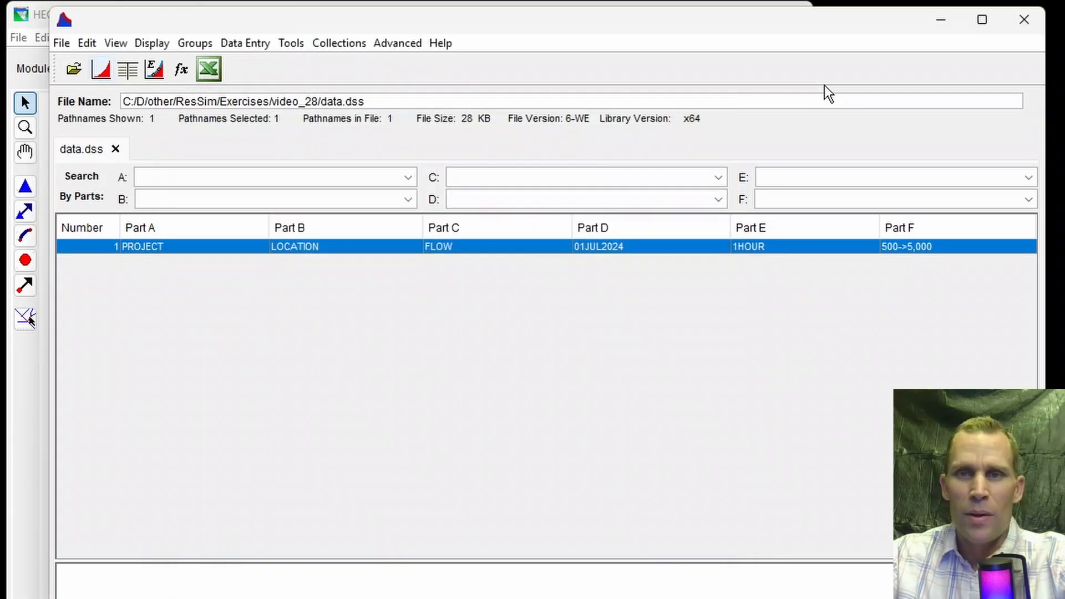
left_click(1018, 28)
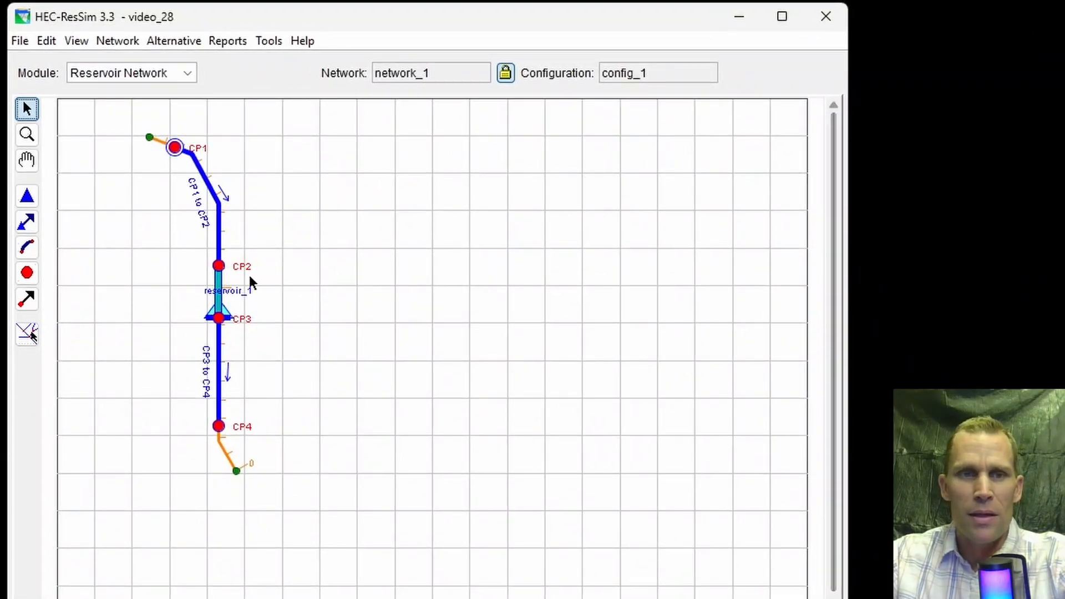
Step: Open the Reservoir Editor for reservoir_1 from the reservoir network in HEC-ResSim
left_click(27, 196)
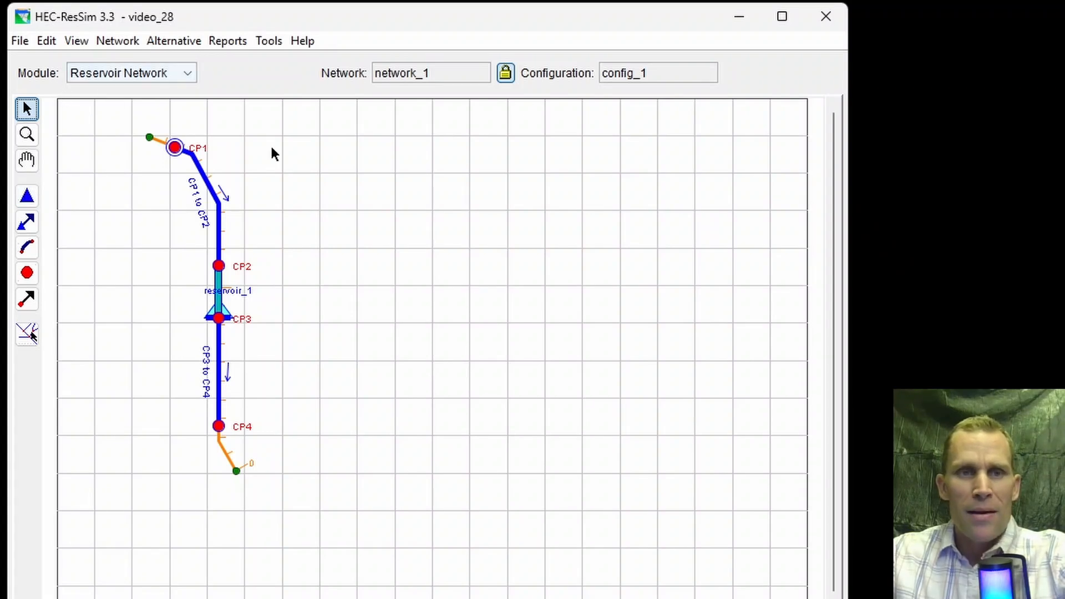
left_click(27, 197)
right_click(217, 314)
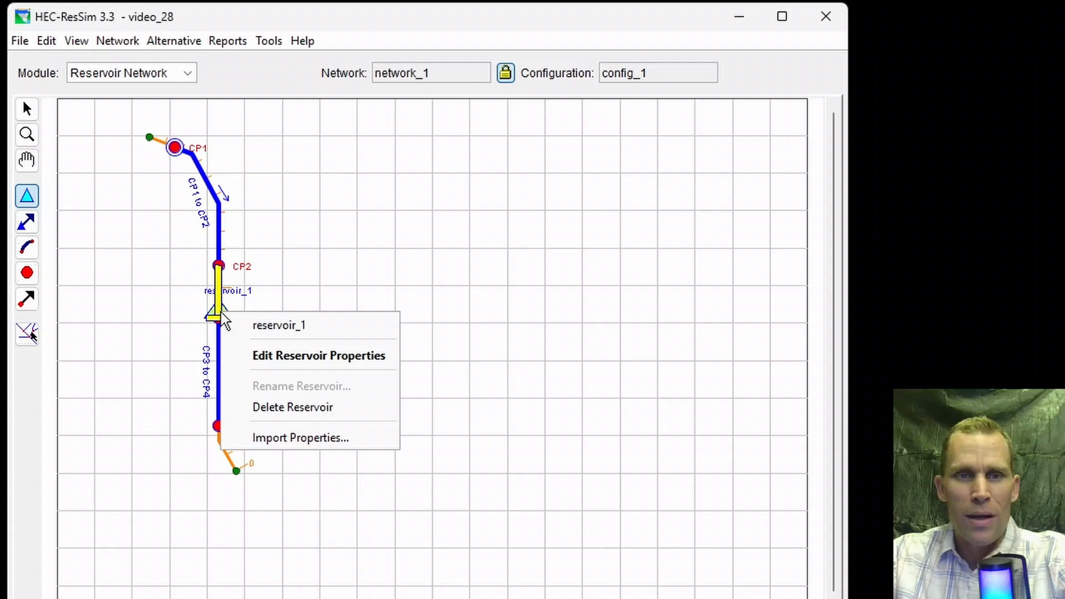
left_click(280, 357)
left_click_drag(326, 100, 570, 57)
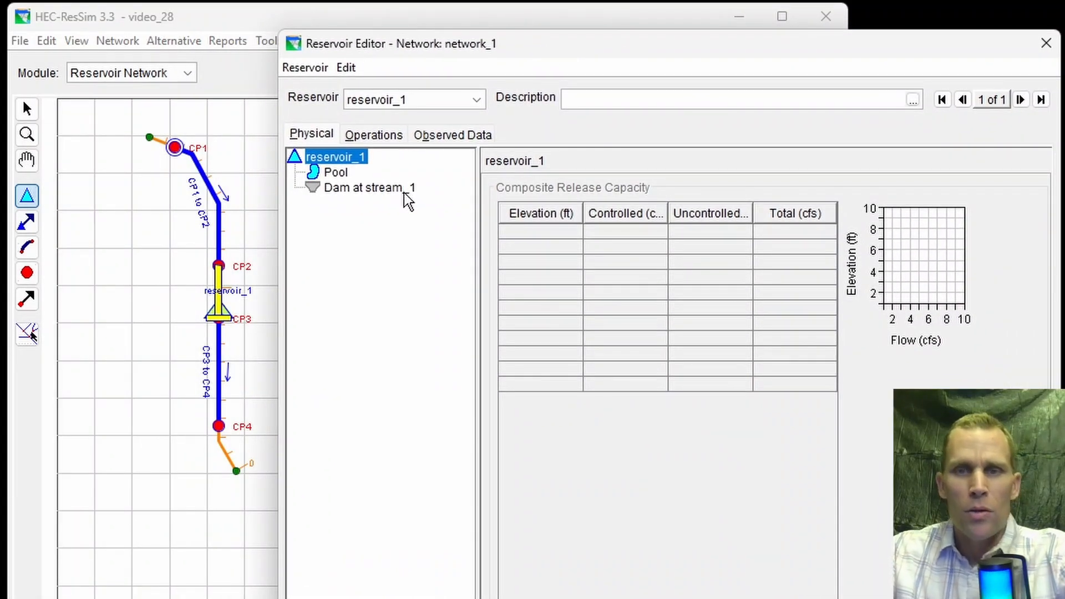
Step: Rename reservoir_1's dam component from its default stream-based name to Dam
right_click(349, 190)
left_click(399, 394)
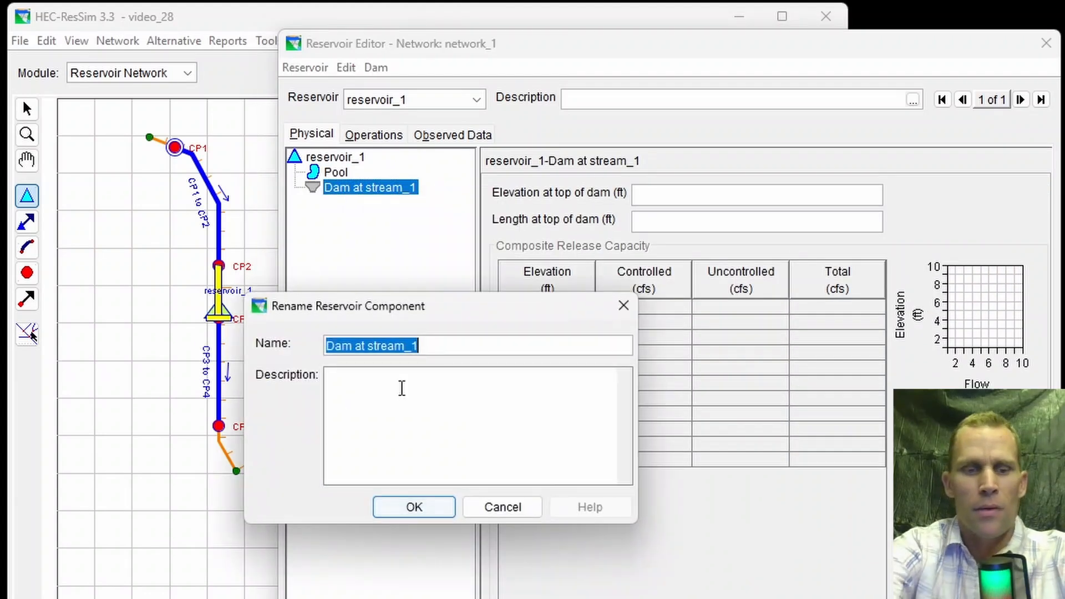
type("Dam")
key("Return")
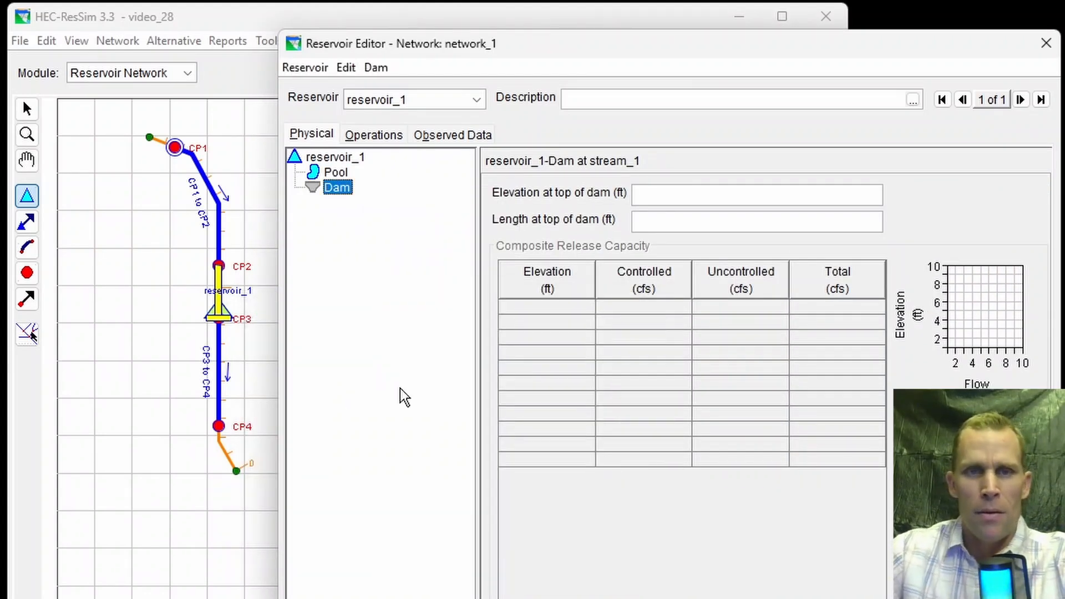
Step: Paste the copied elevation-storage-area table for elevations 1350 to 1500 ft into reservoir_1's Pool and apply it
left_click(341, 175)
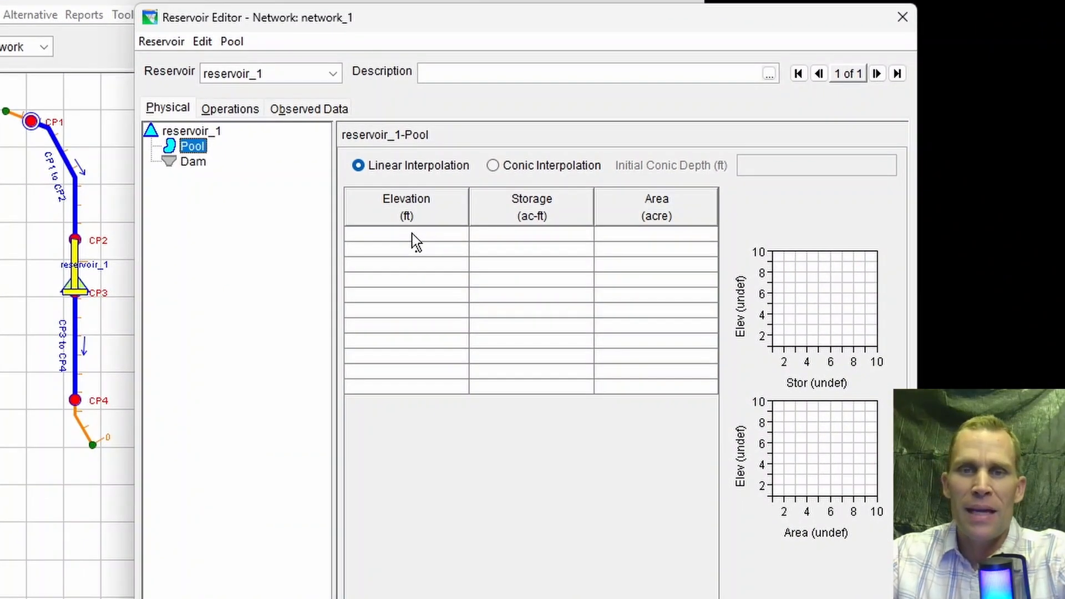
left_click(556, 261)
right_click(411, 234)
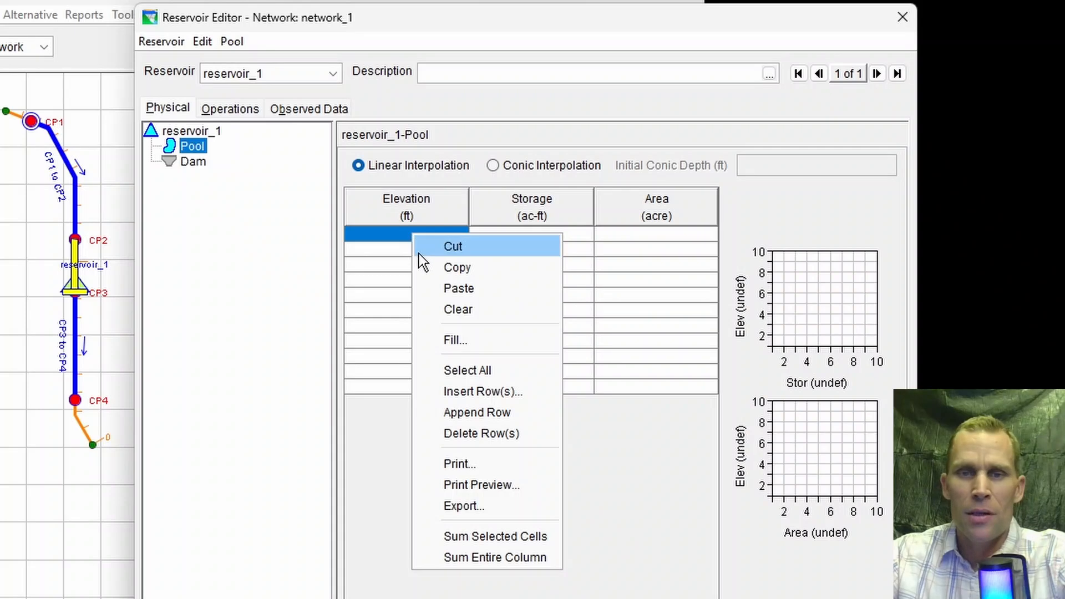
left_click(452, 292)
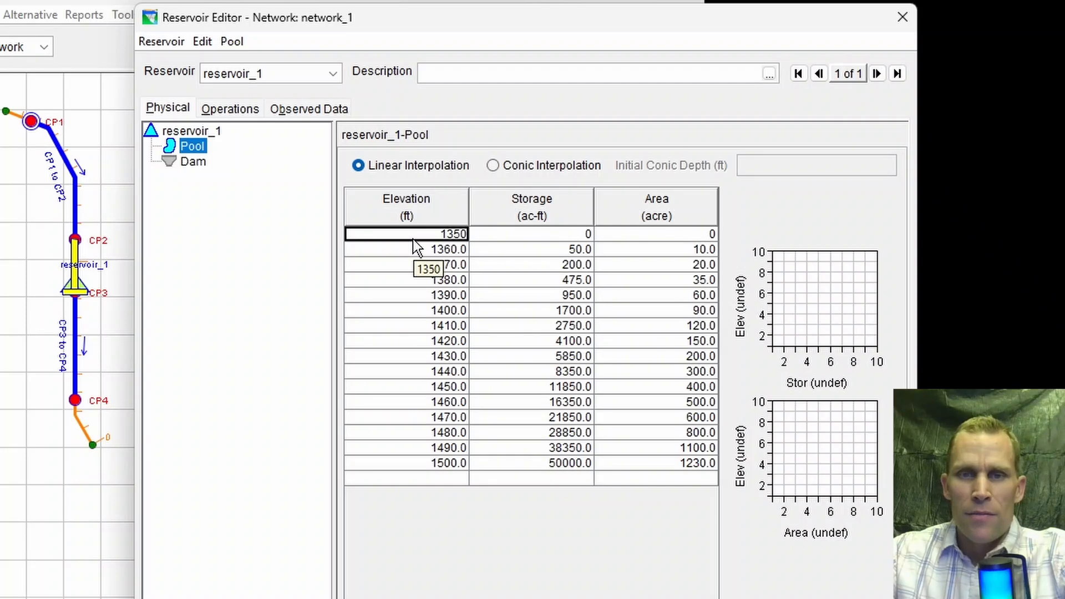
left_click(430, 465)
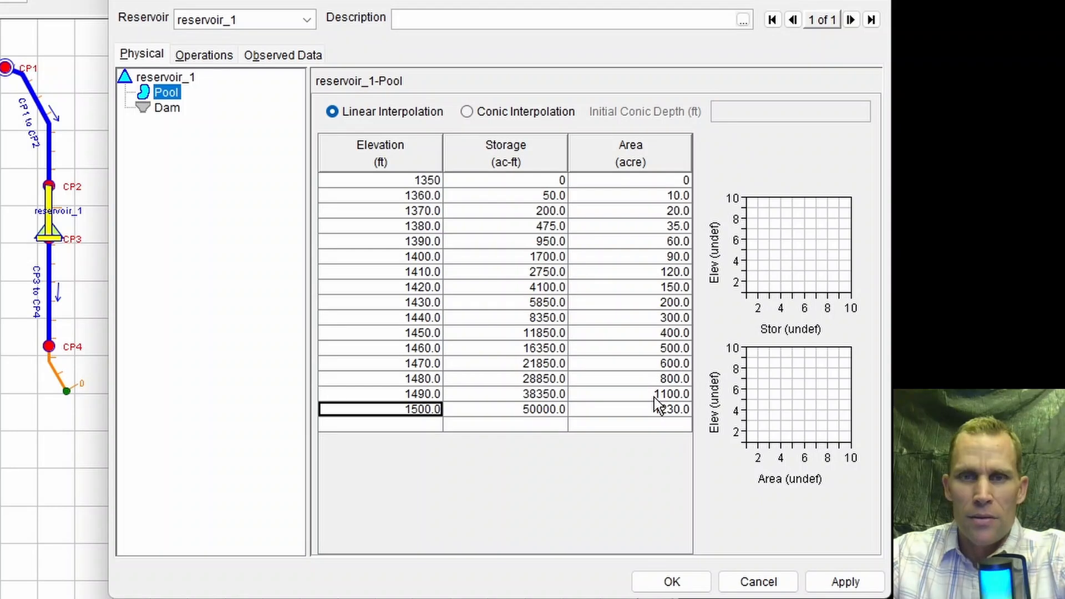
left_click(835, 582)
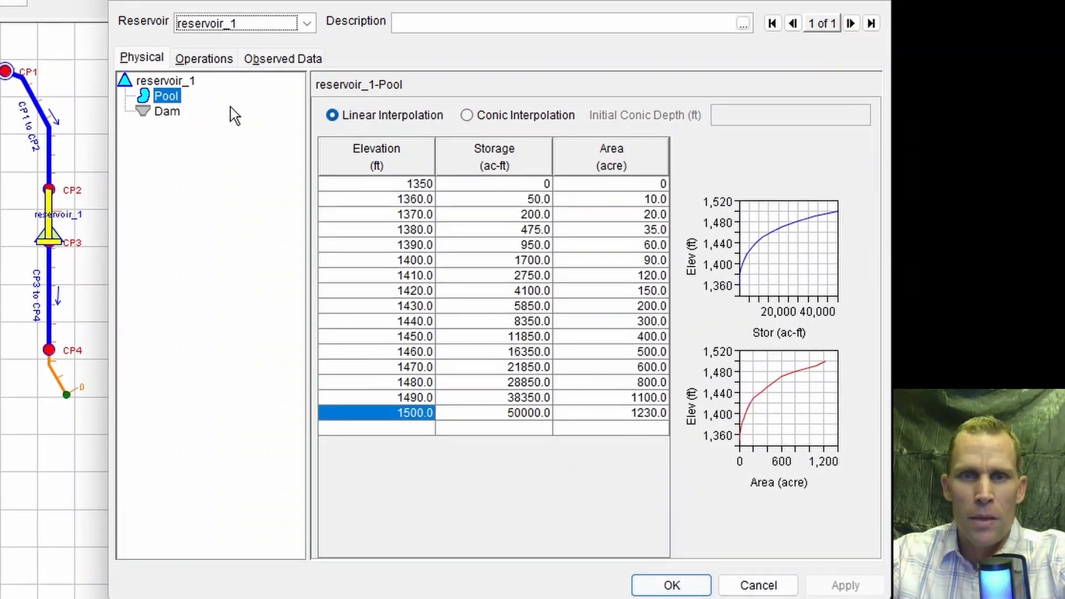
Step: Set the Dam's elevation at top to 1500 ft and its length at top to 350 ft
left_click(169, 162)
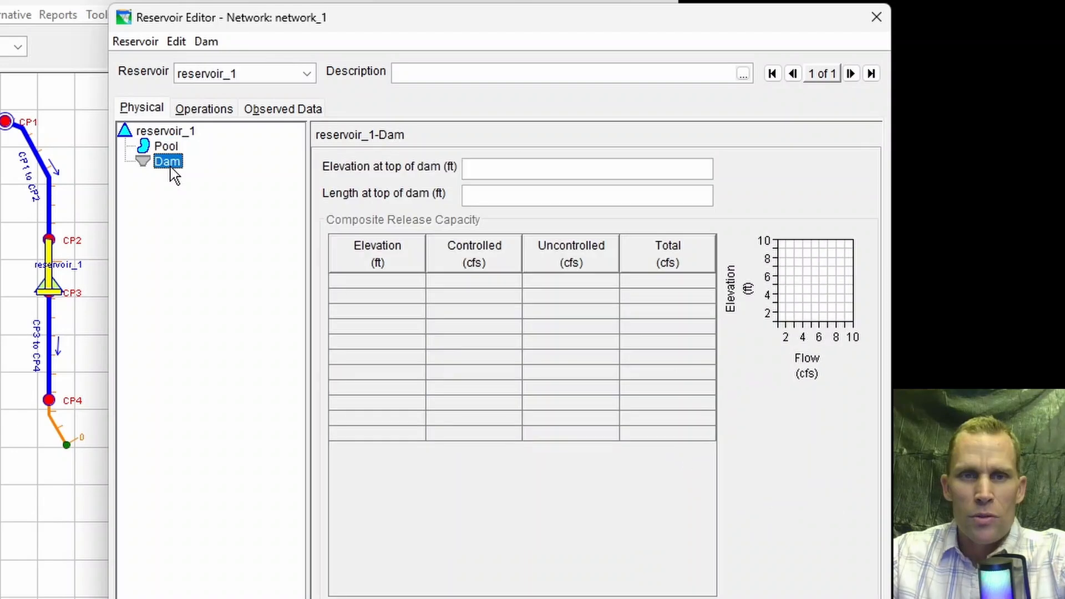
left_click(508, 167)
type("1")
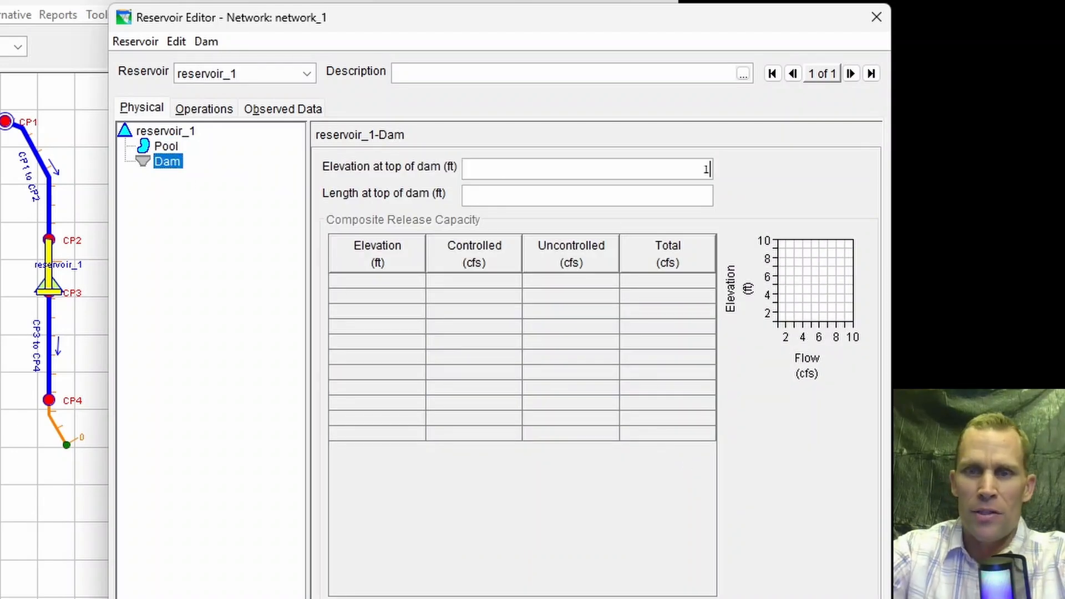
type("500")
key("Tab")
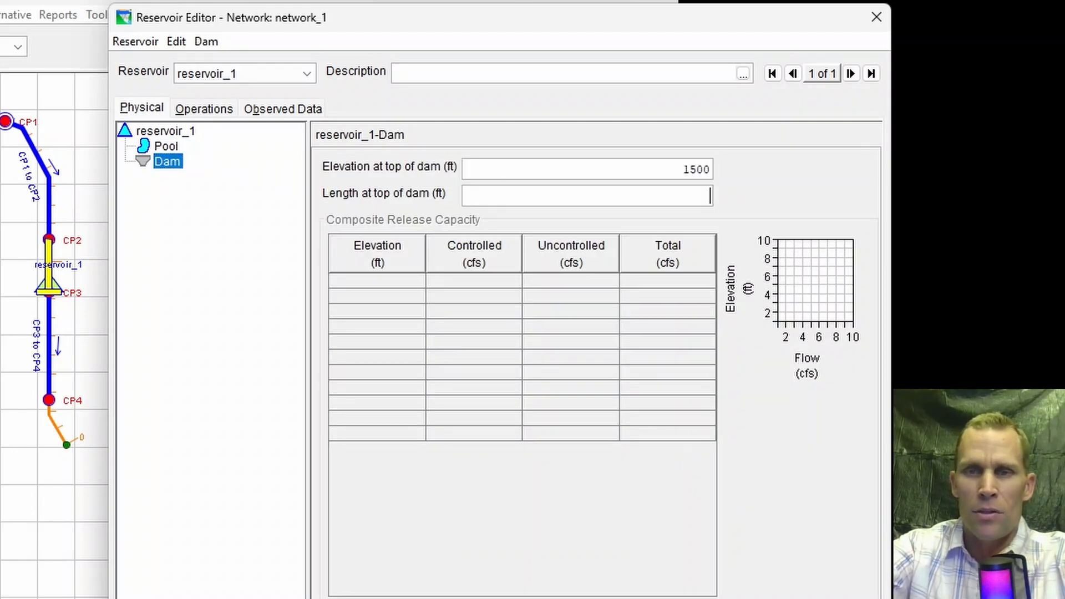
type("350")
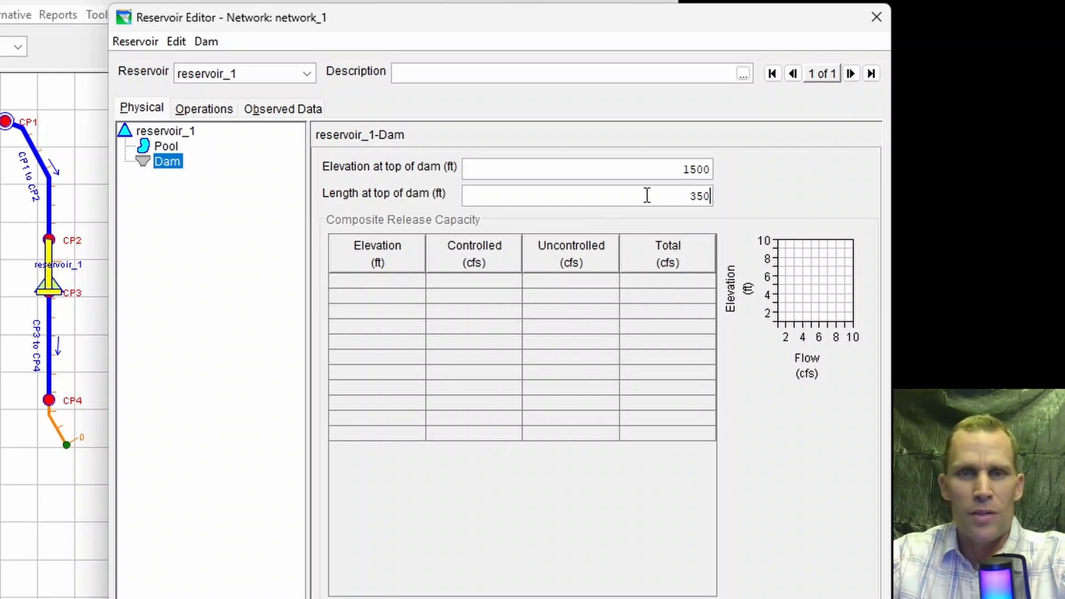
Step: Add a controlled outlet to the Dam and set its number of gates to 3
right_click(169, 170)
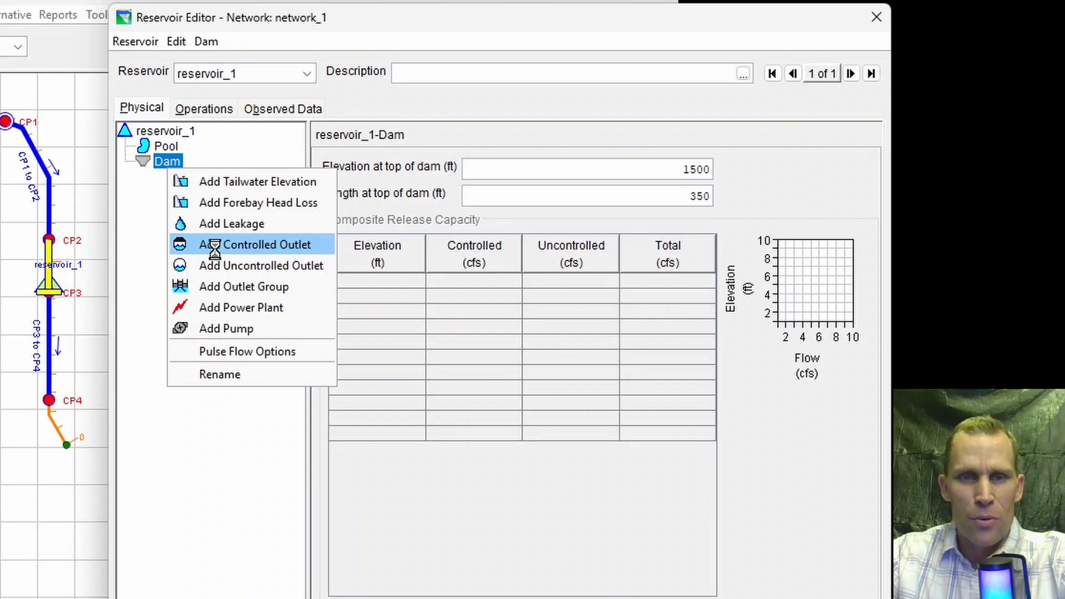
left_click(215, 245)
left_click(362, 223)
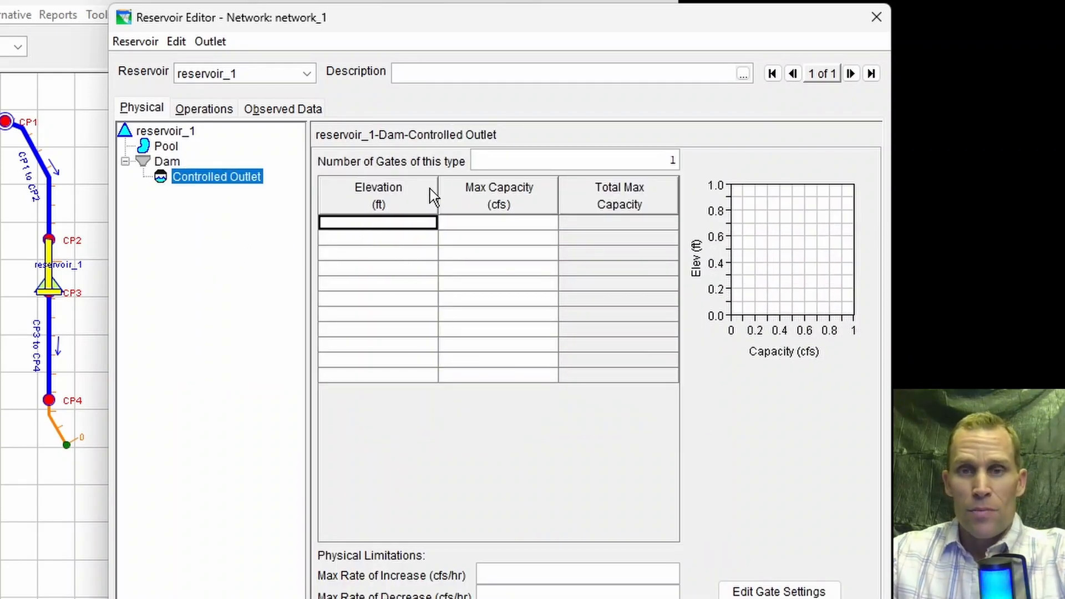
left_click(509, 161)
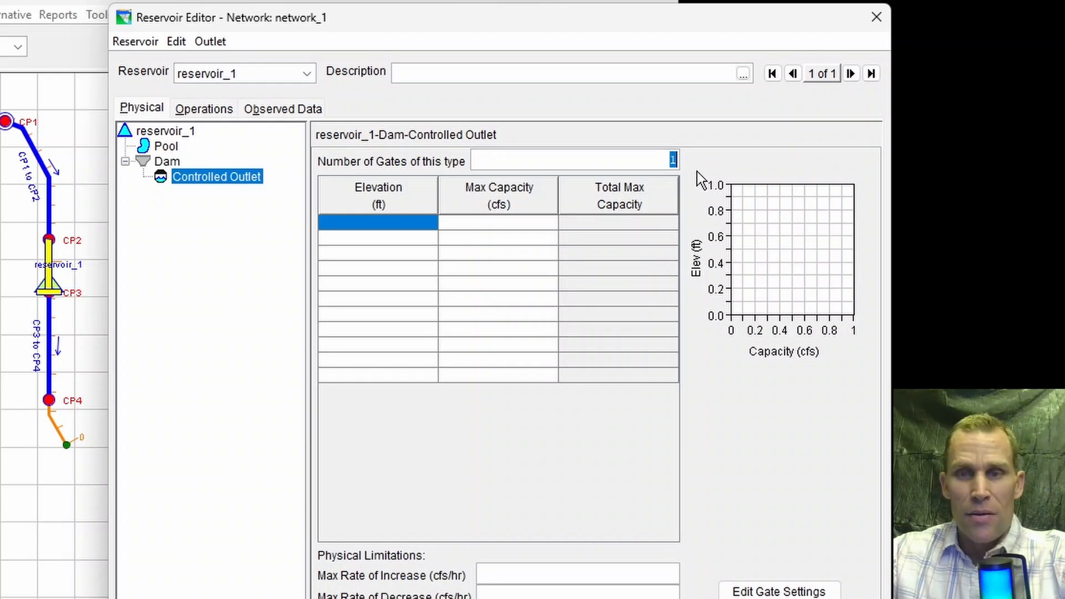
type("3")
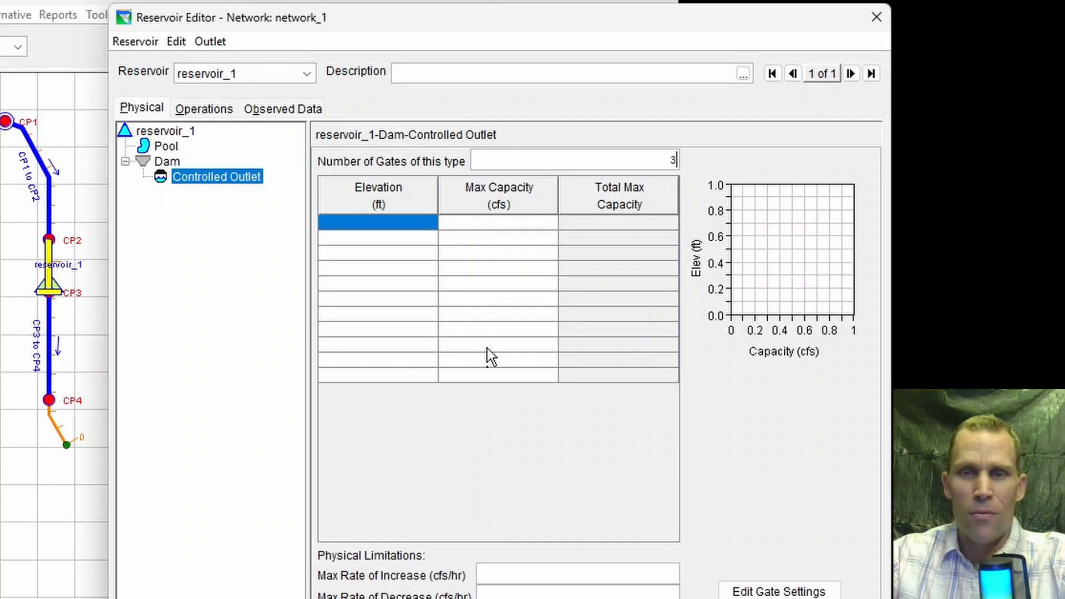
Step: Paste the copied elevation and max capacity values for 1400 to 1500 ft into the controlled outlet's table and apply them
left_click(394, 222)
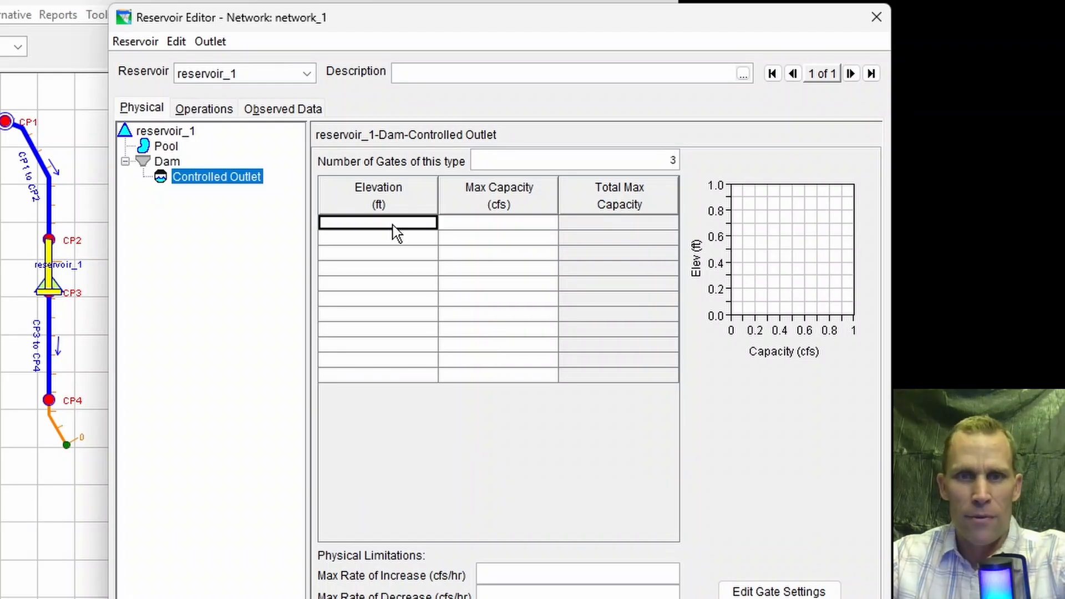
key("ctrl+v")
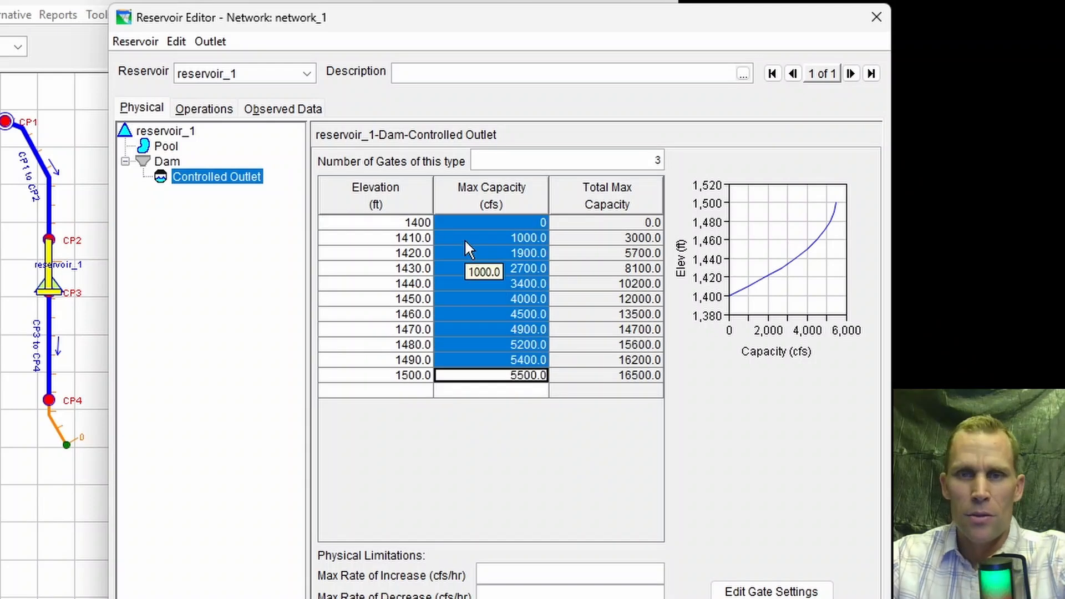
left_click(466, 237)
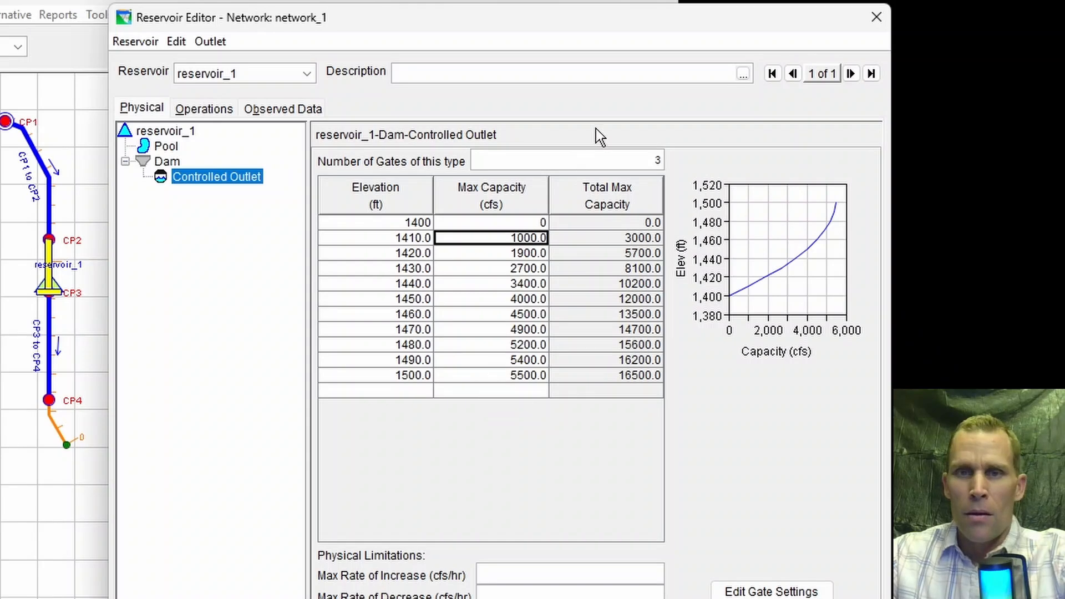
left_click(617, 156)
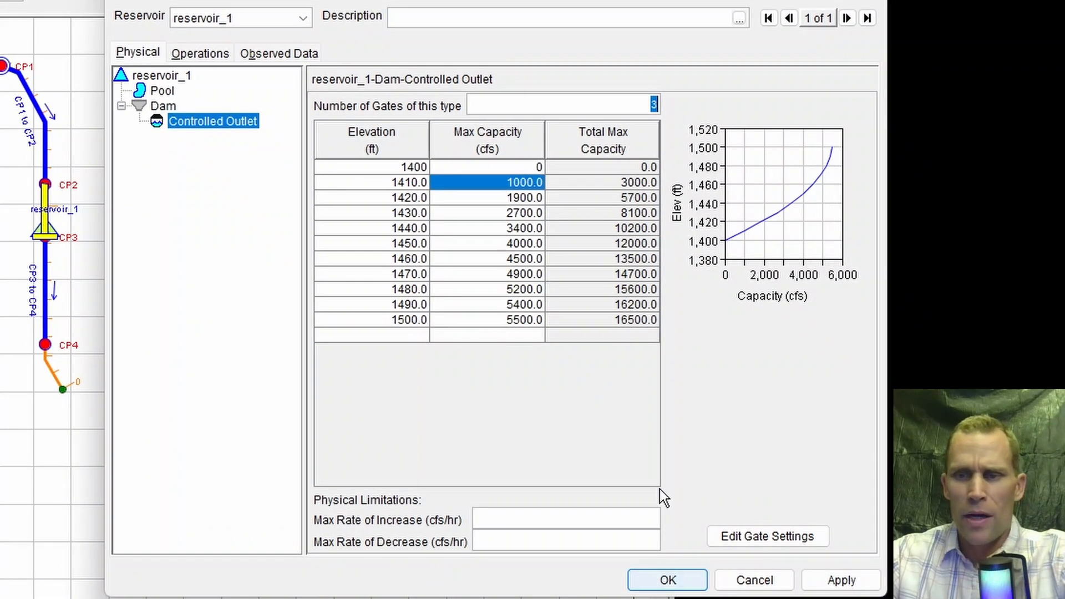
left_click(827, 580)
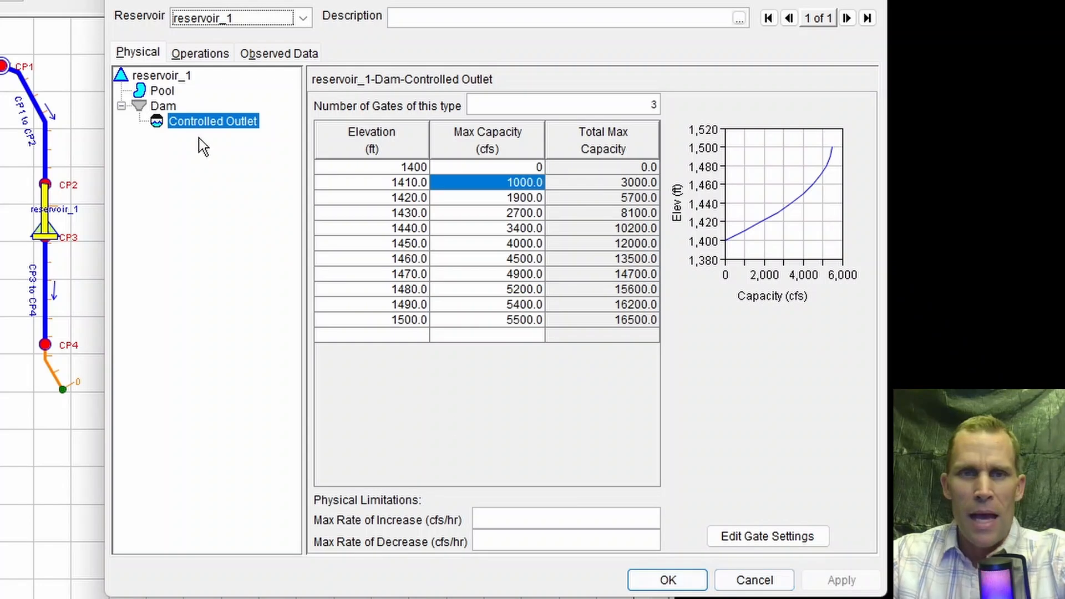
Step: Create a new operation set named operation_set_1 in reservoir_1's operations
left_click(198, 60)
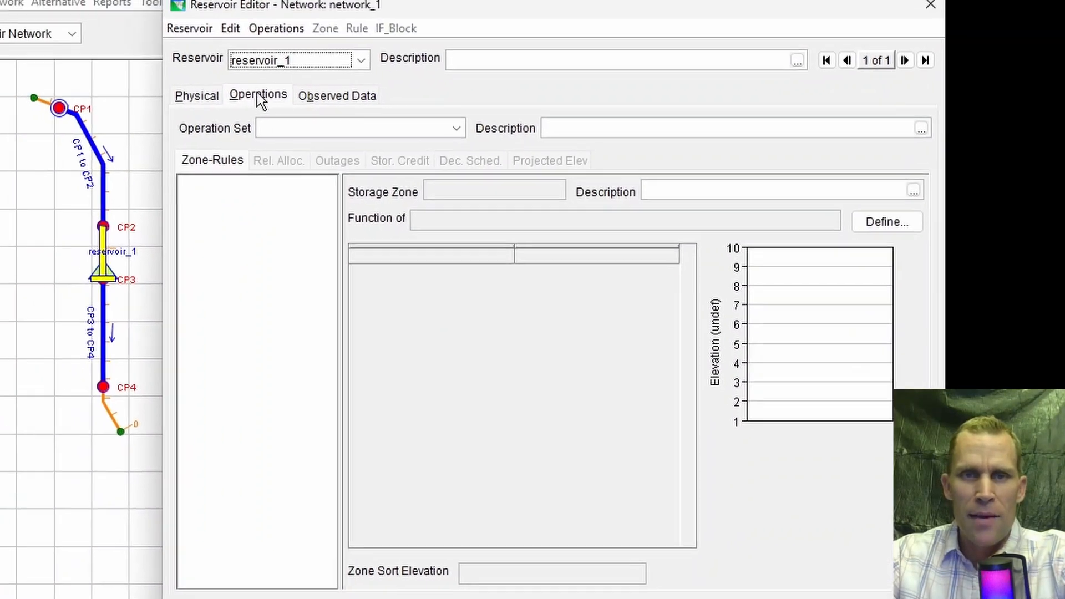
left_click(210, 109)
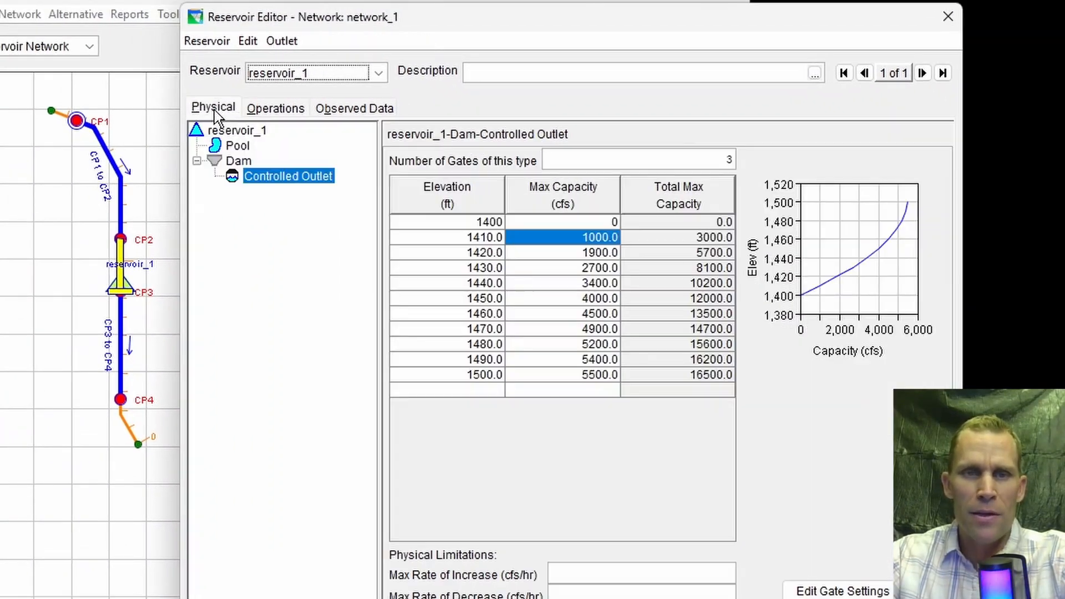
left_click(276, 110)
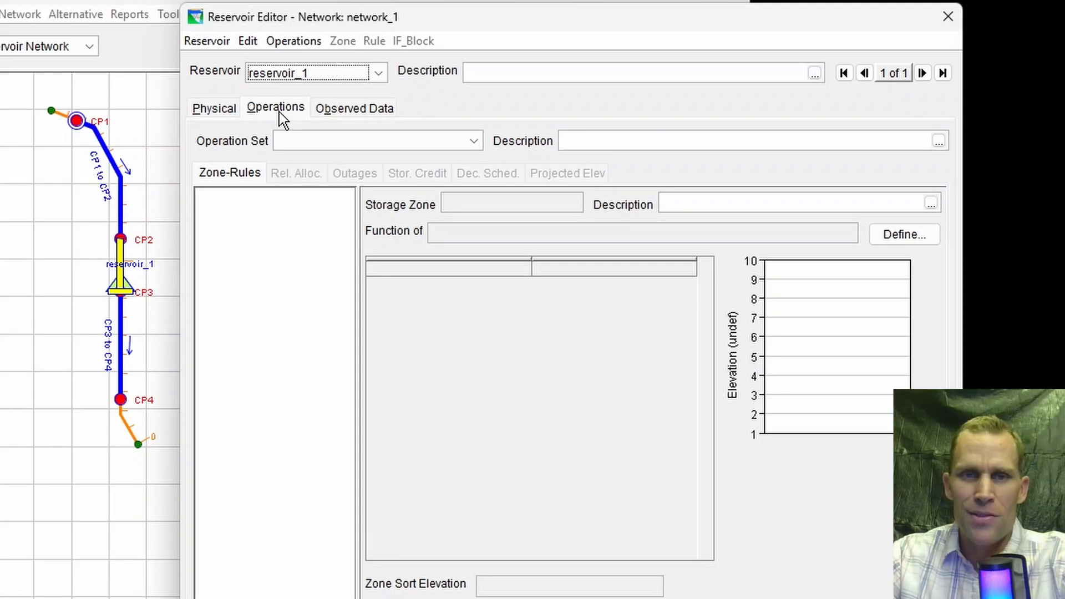
left_click(280, 42)
left_click(291, 61)
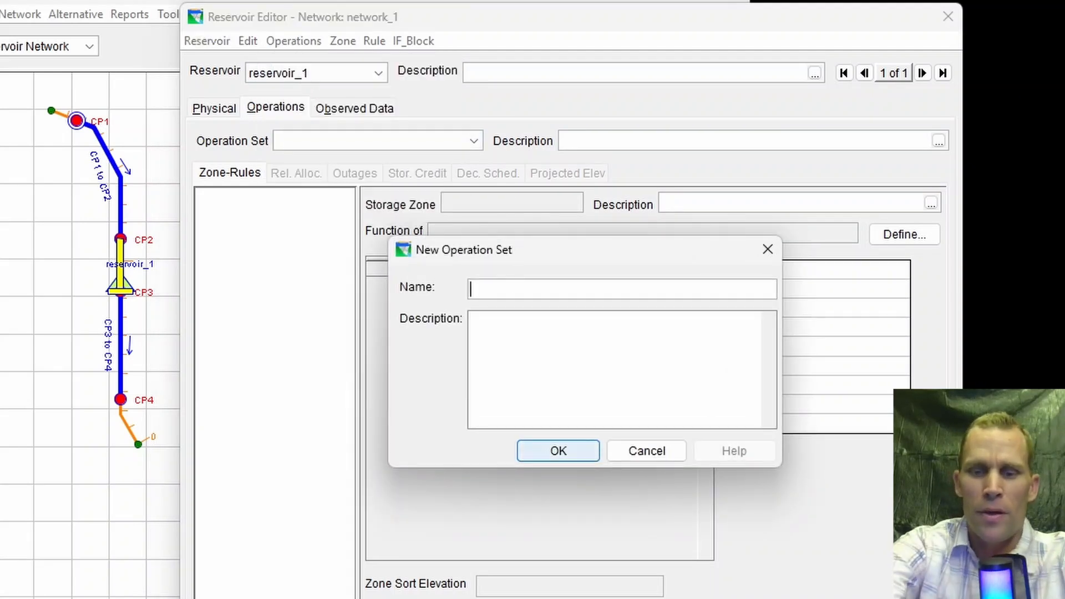
type("operation_set_1")
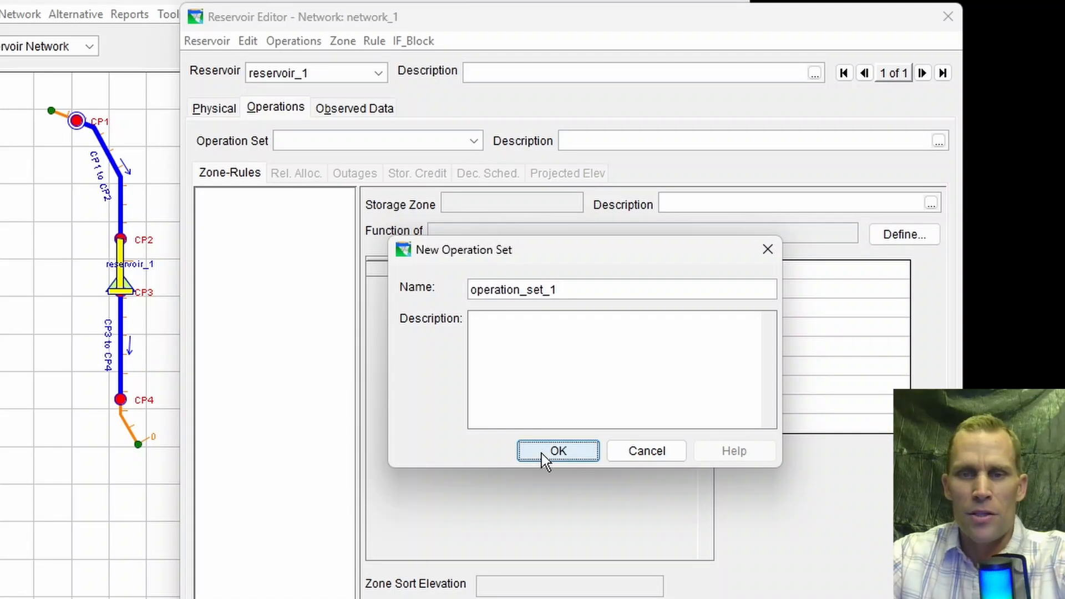
left_click(546, 461)
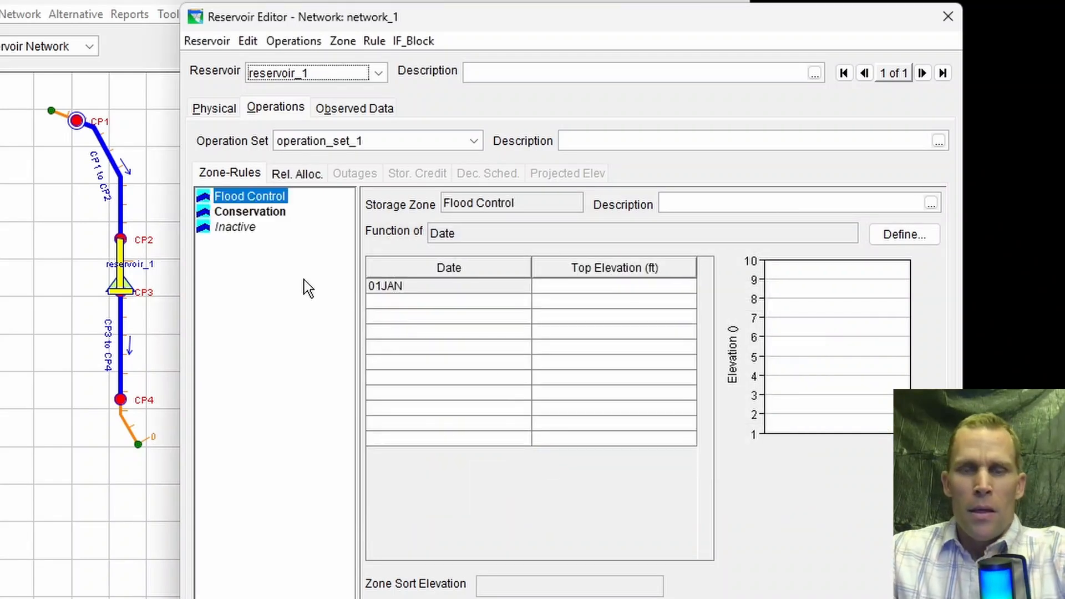
Step: Set the Flood Control zone's top elevation to 1500 ft for 01JAN and apply it
left_click(250, 212)
left_click(247, 229)
left_click(250, 201)
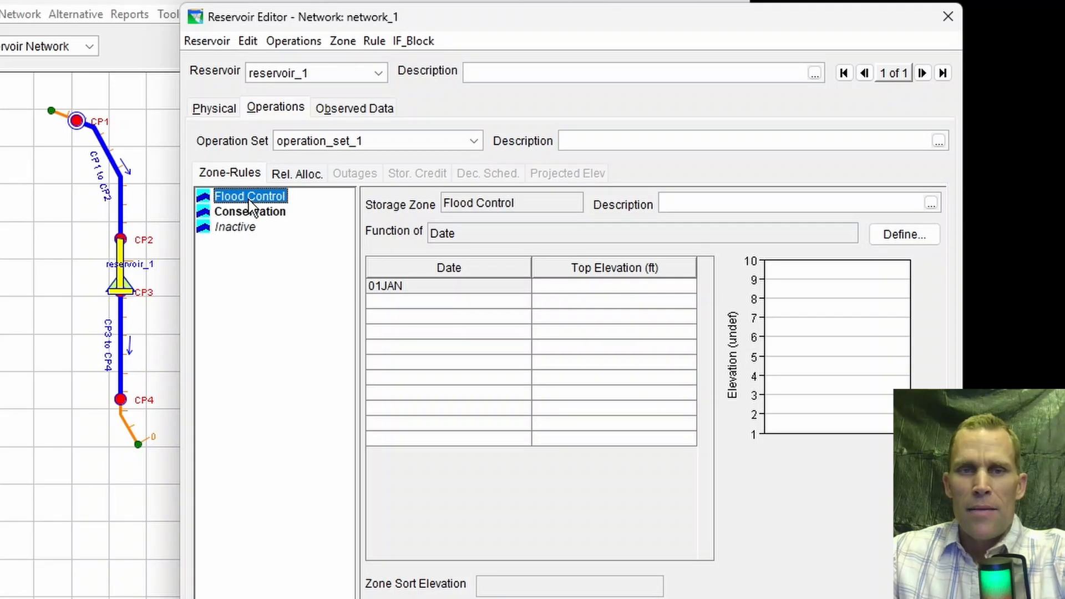
left_click(596, 285)
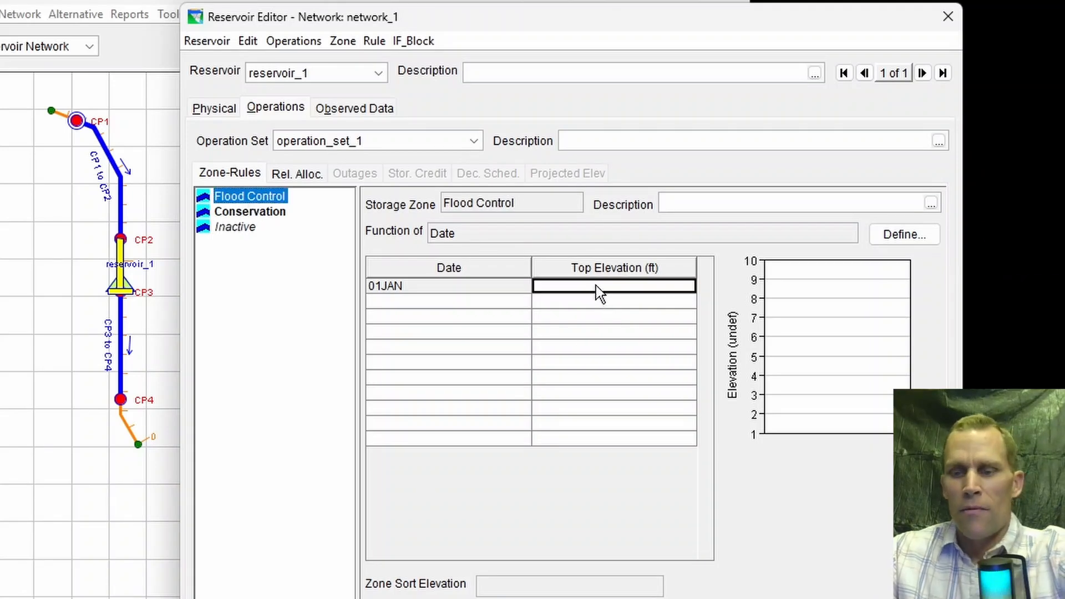
type("1500")
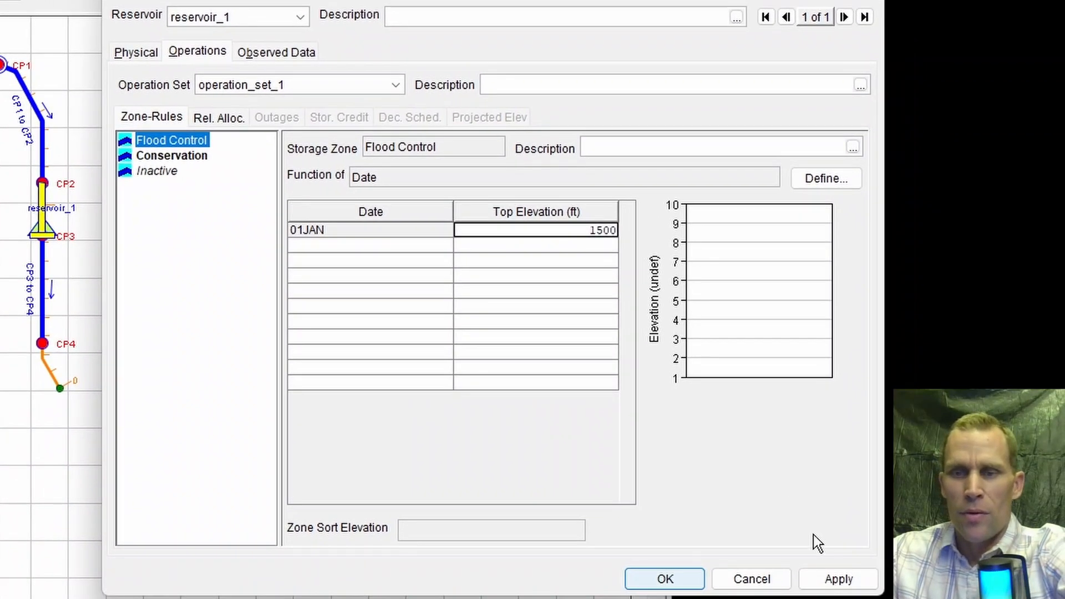
left_click(839, 579)
Step: Set the Conservation zone's top elevation to 1480 ft for 01JAN and apply it
left_click(162, 160)
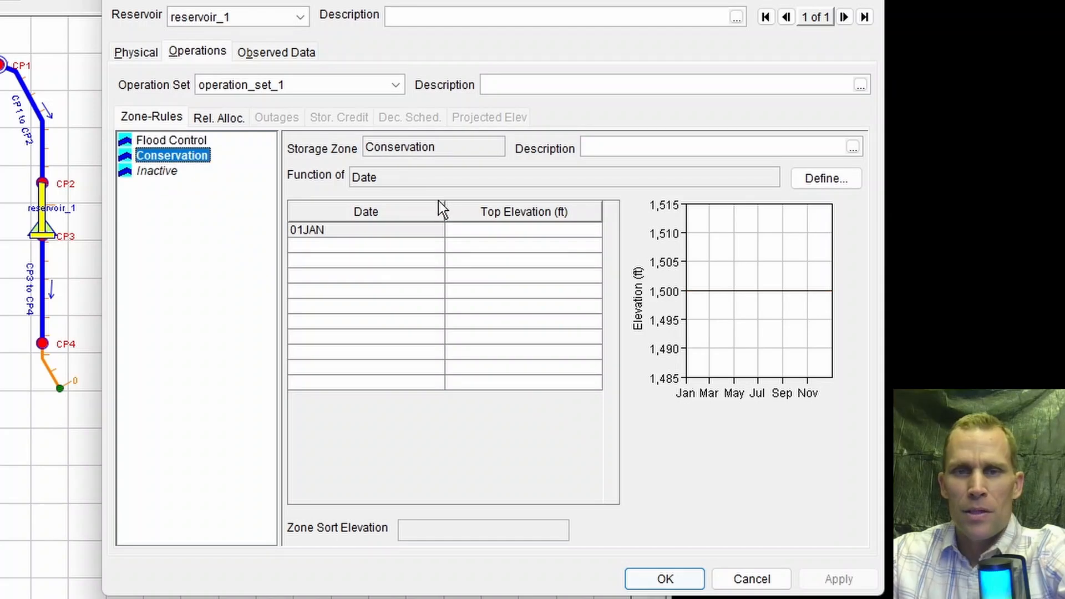
left_click(507, 229)
type("148")
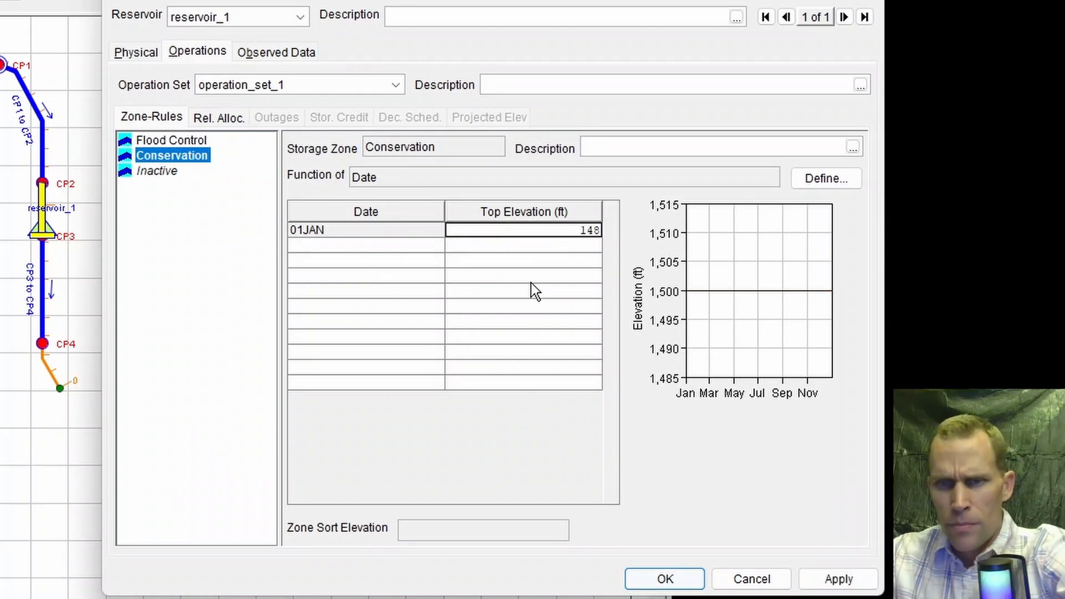
type("0")
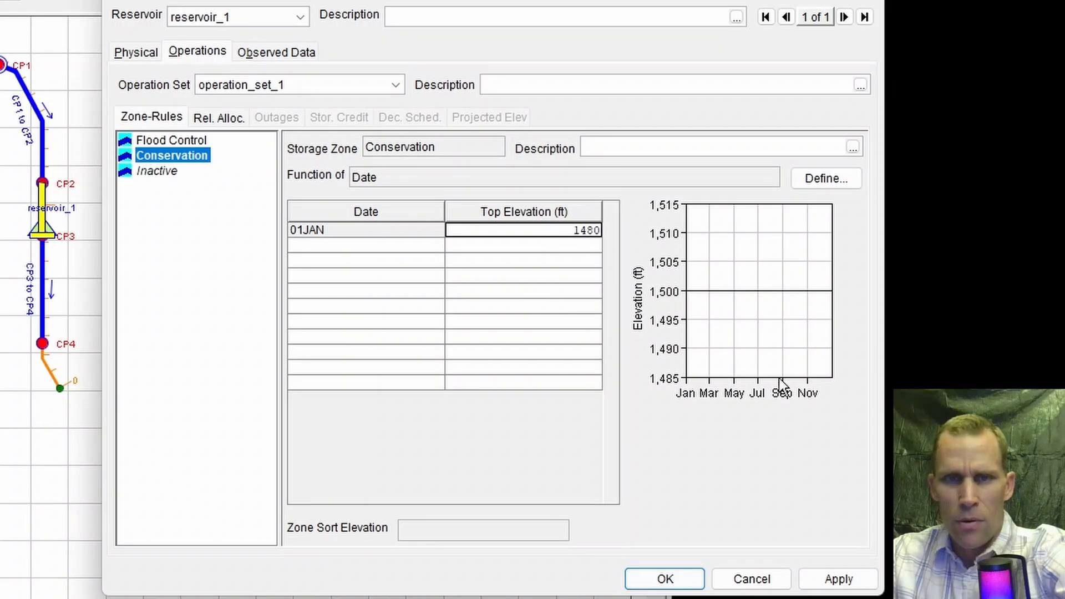
left_click(838, 580)
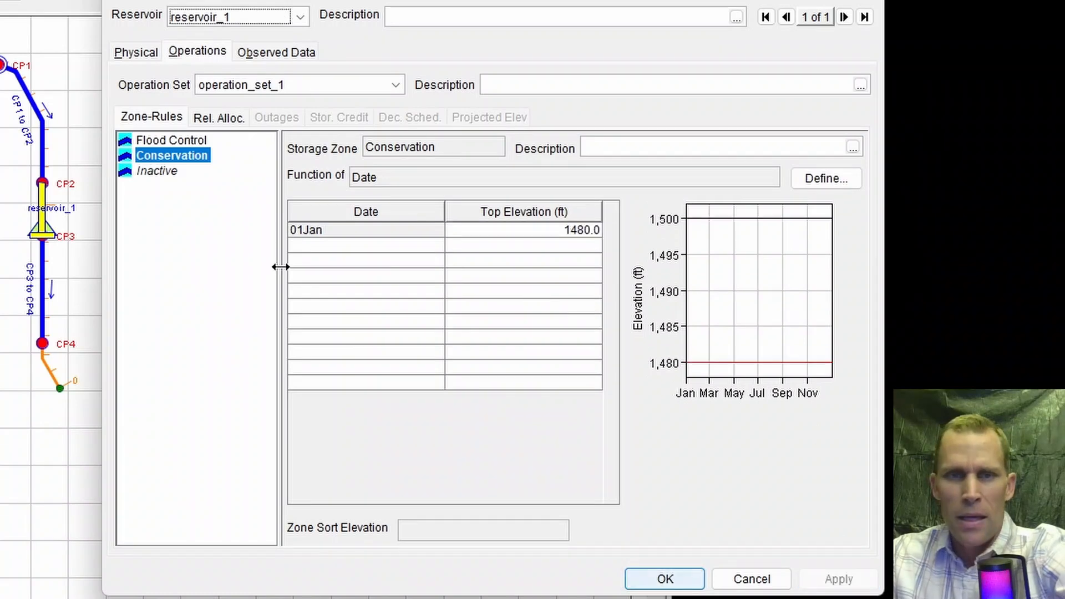
Step: Set the Inactive zone's top elevation to 1400 ft for 01JAN and apply it
left_click(158, 173)
left_click(517, 232)
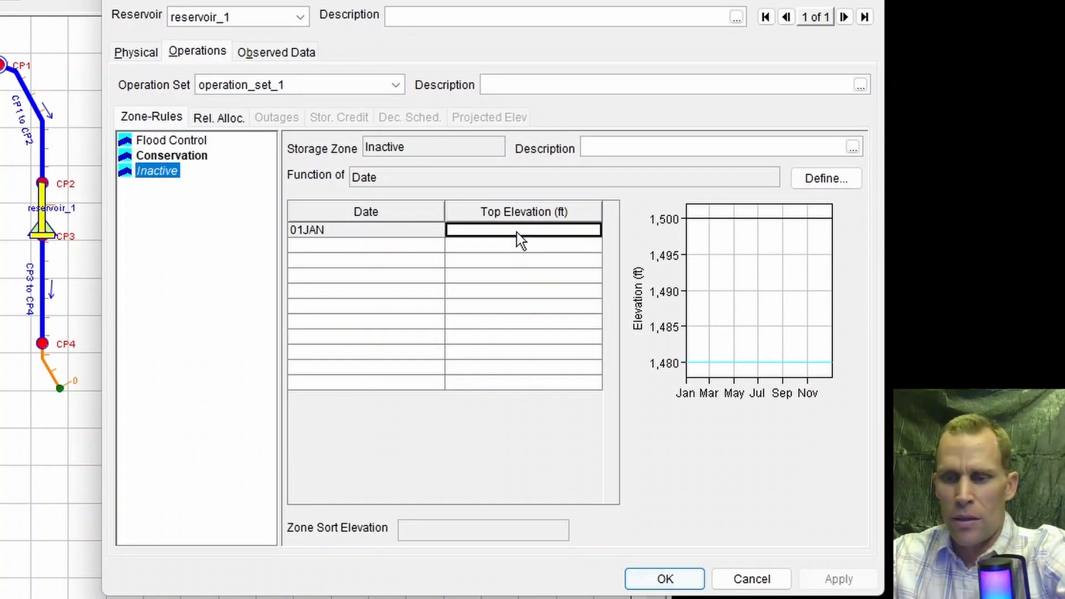
type("1400")
left_click(838, 579)
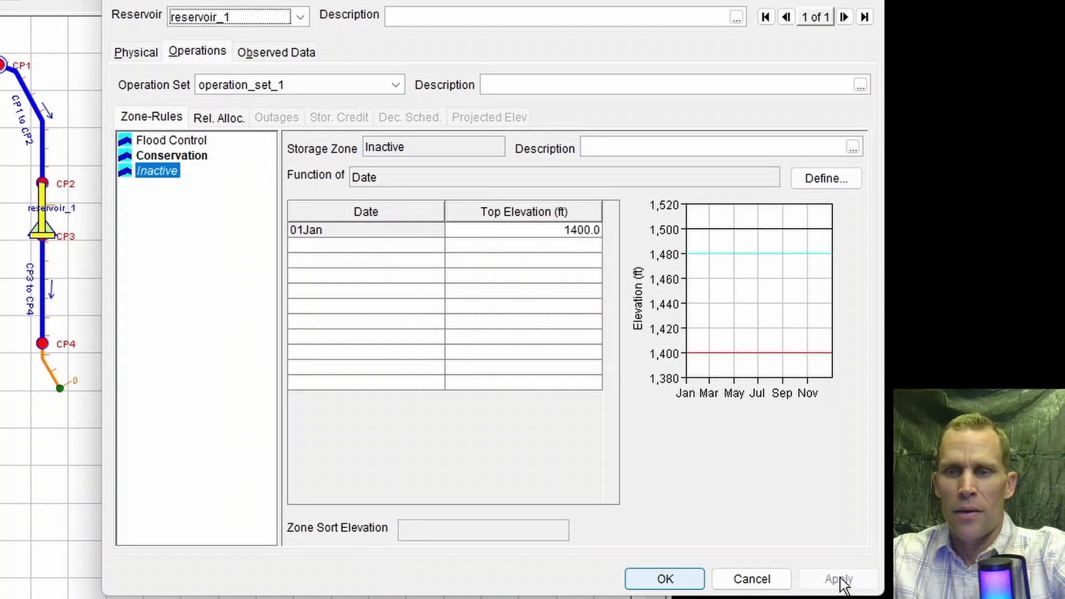
Step: Examine the storage zones plot and the Conservation zone's top elevation, and close the reservoir editor with its settings accepted
double_click(740, 305)
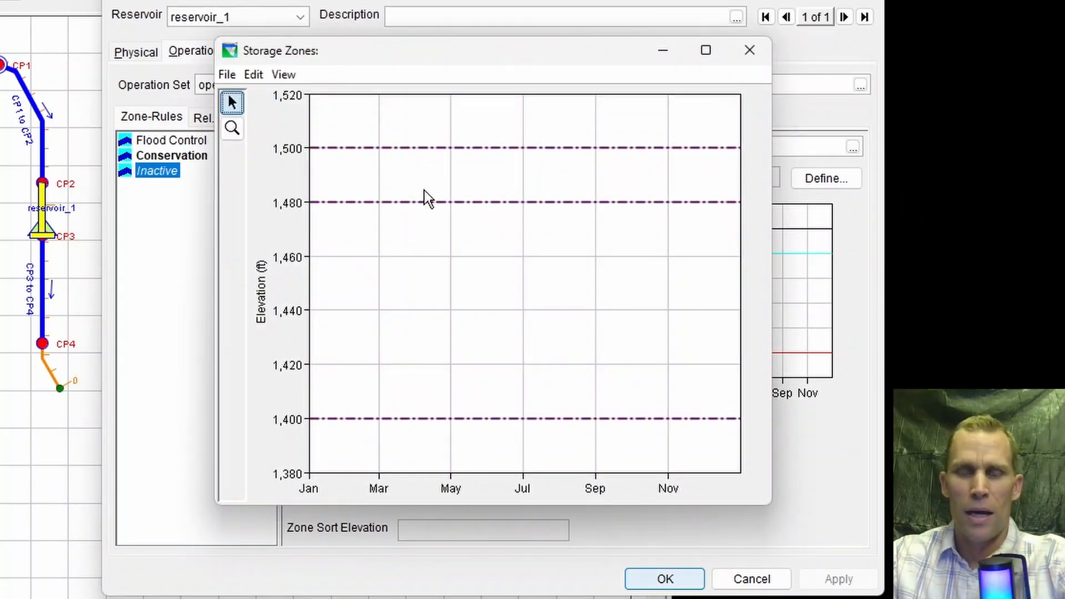
left_click(749, 51)
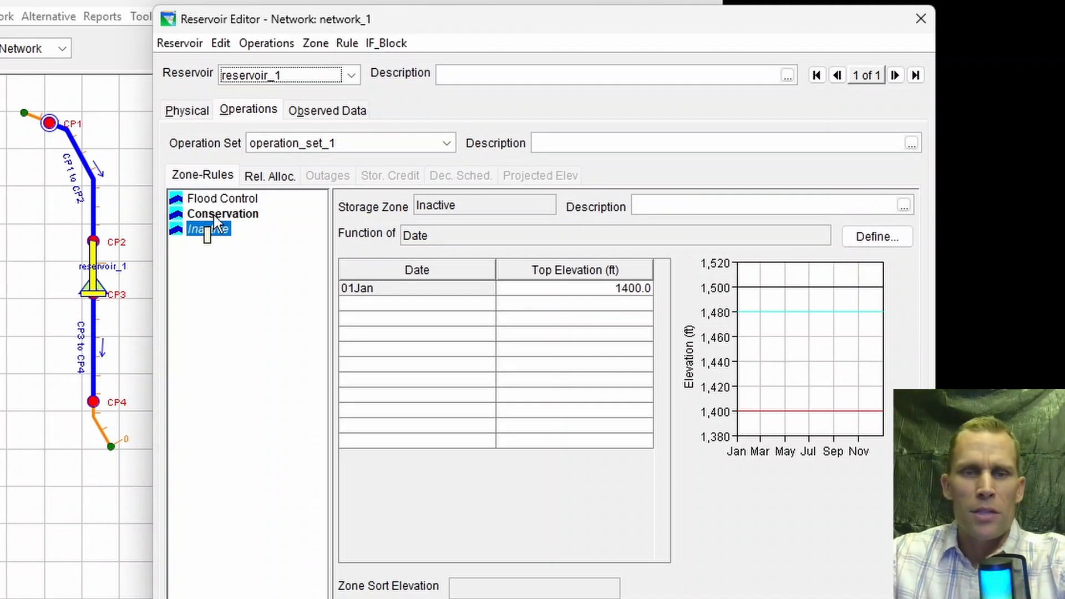
left_click(247, 218)
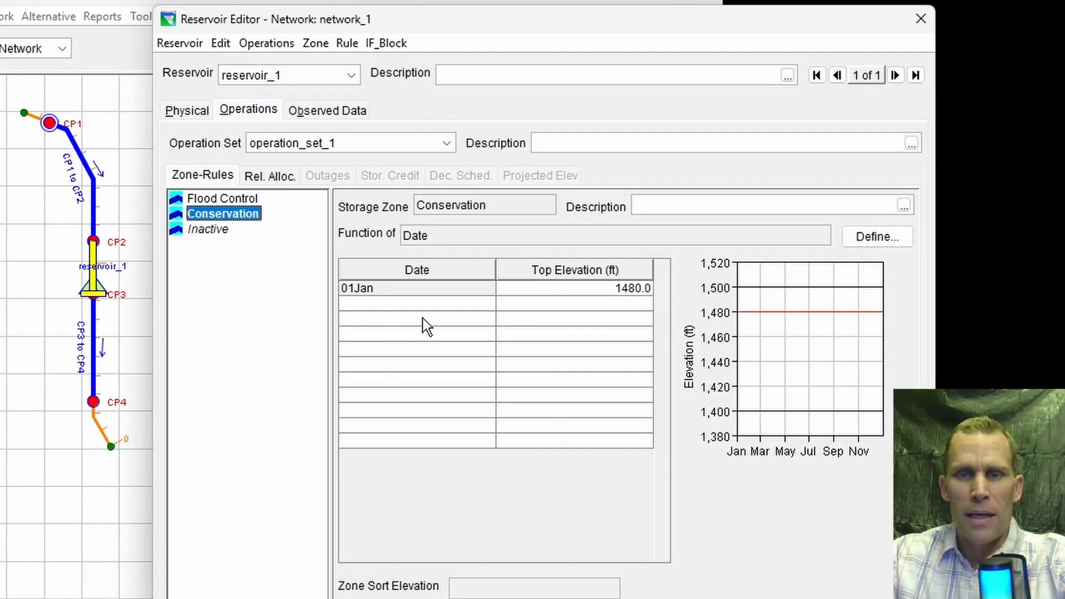
left_click(581, 288)
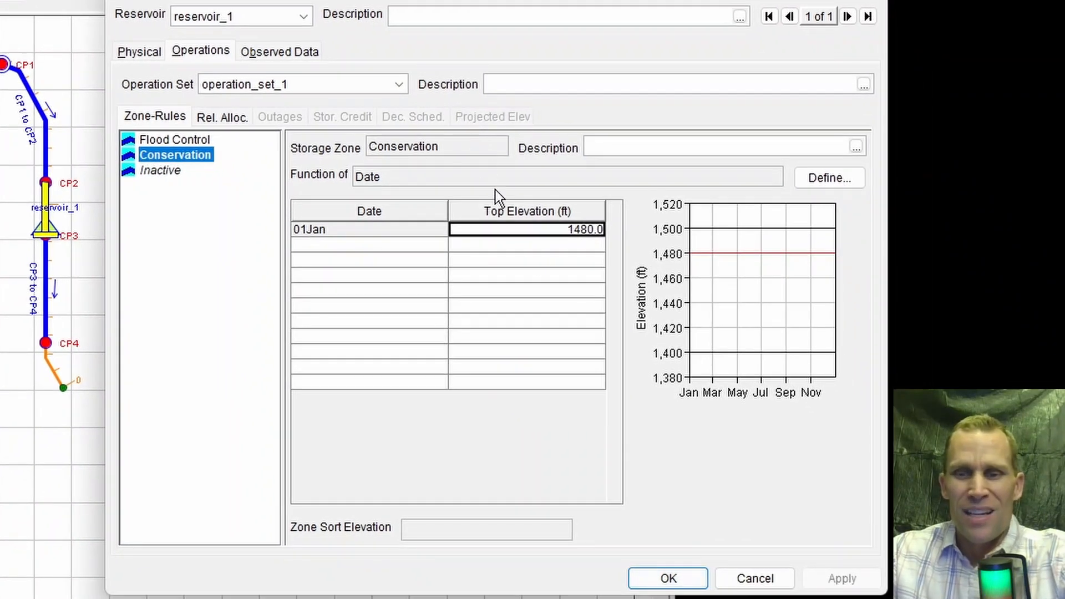
left_click(664, 582)
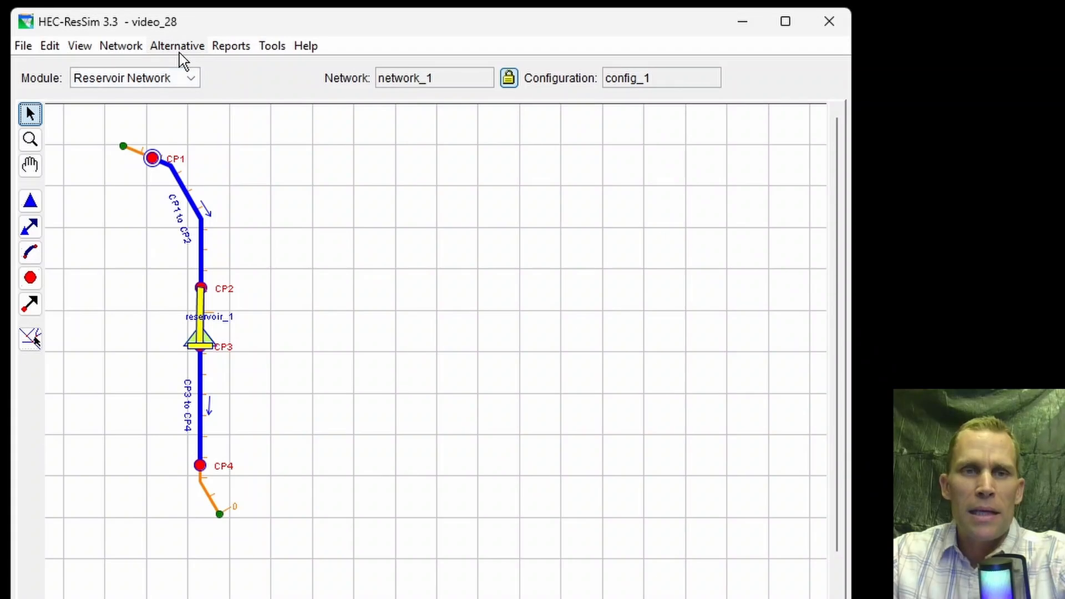
Step: Create a new alternative named Base for network_1 in the config_1 configuration
left_click(180, 50)
left_click(202, 69)
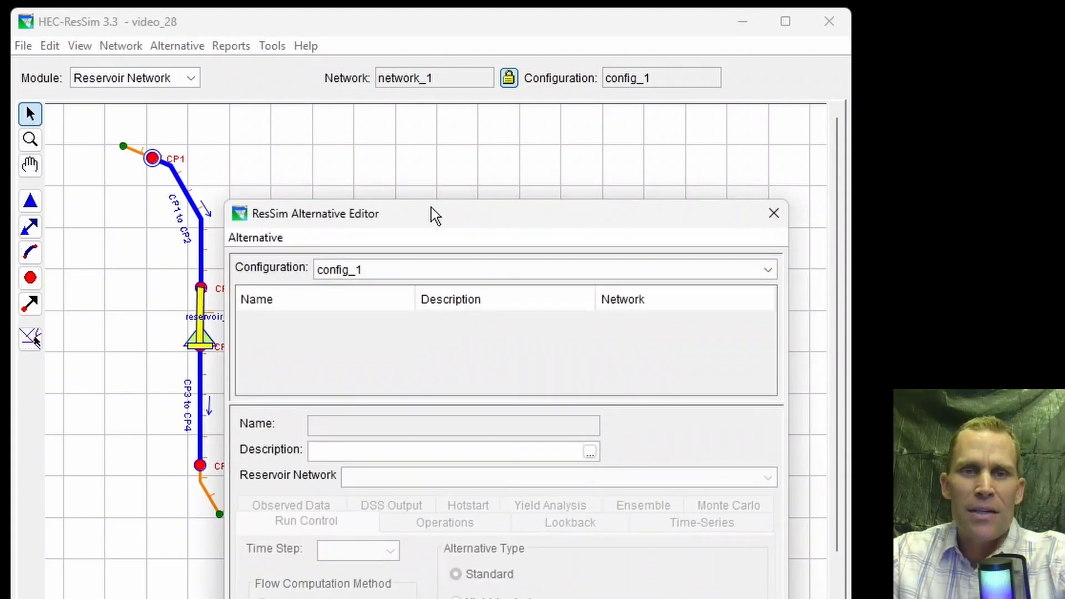
left_click_drag(436, 215, 510, 38)
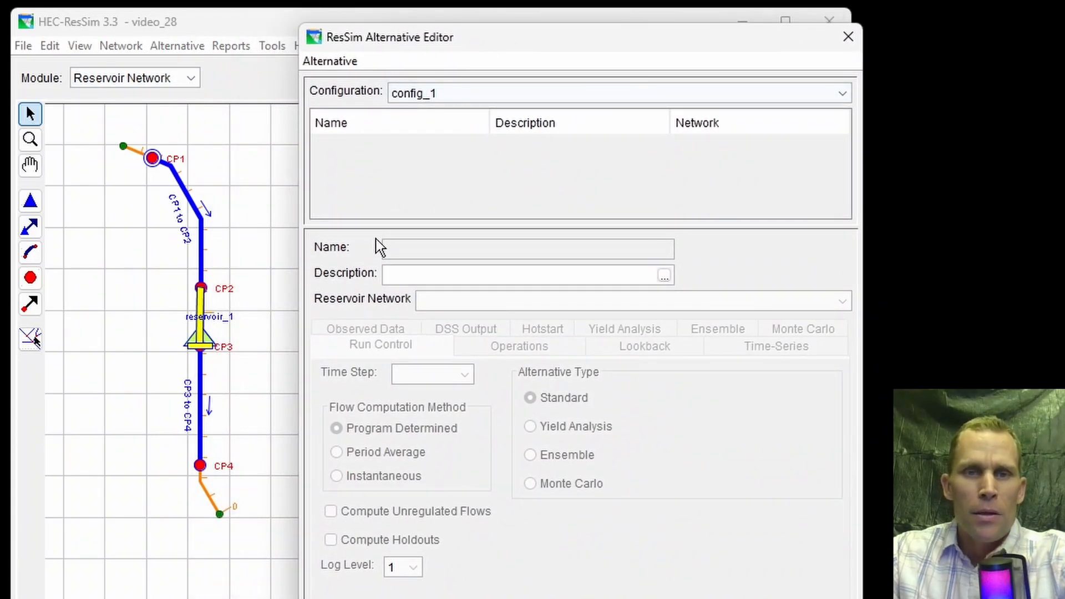
left_click(330, 62)
left_click(343, 85)
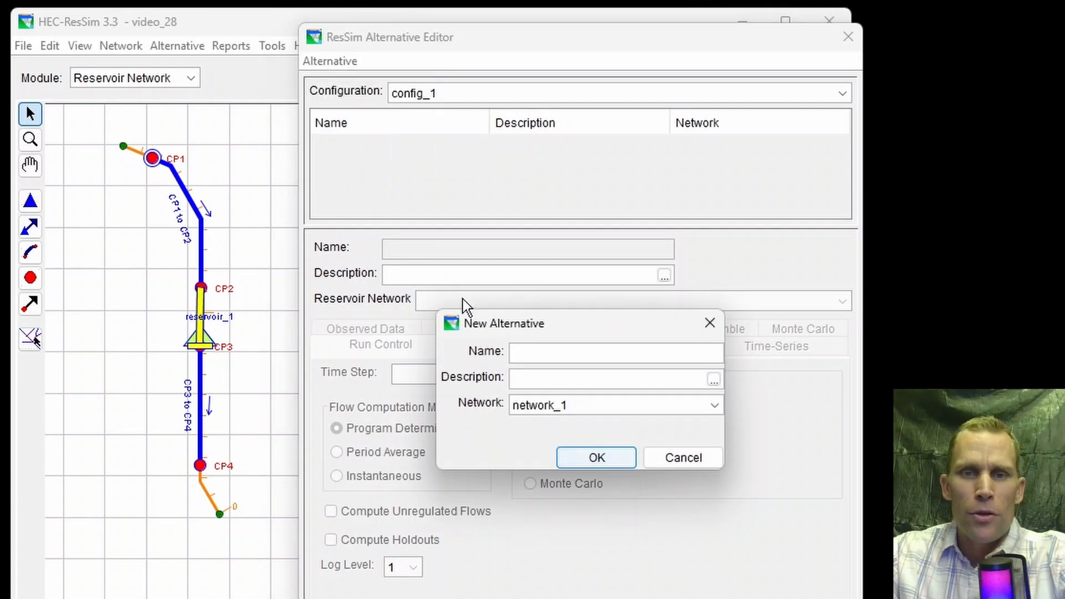
left_click(538, 351)
type("Base")
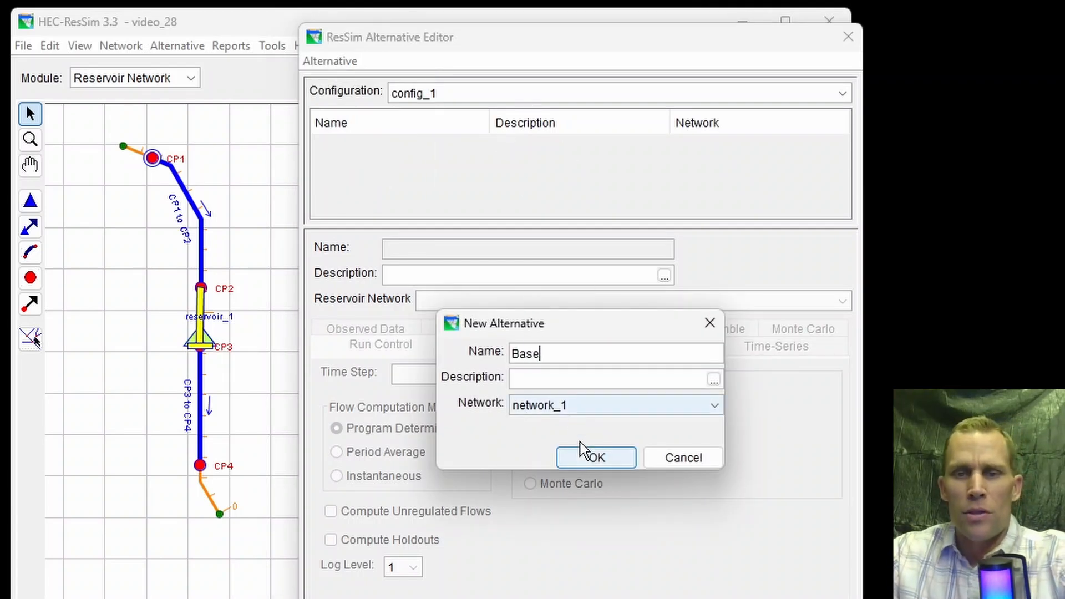
left_click(595, 459)
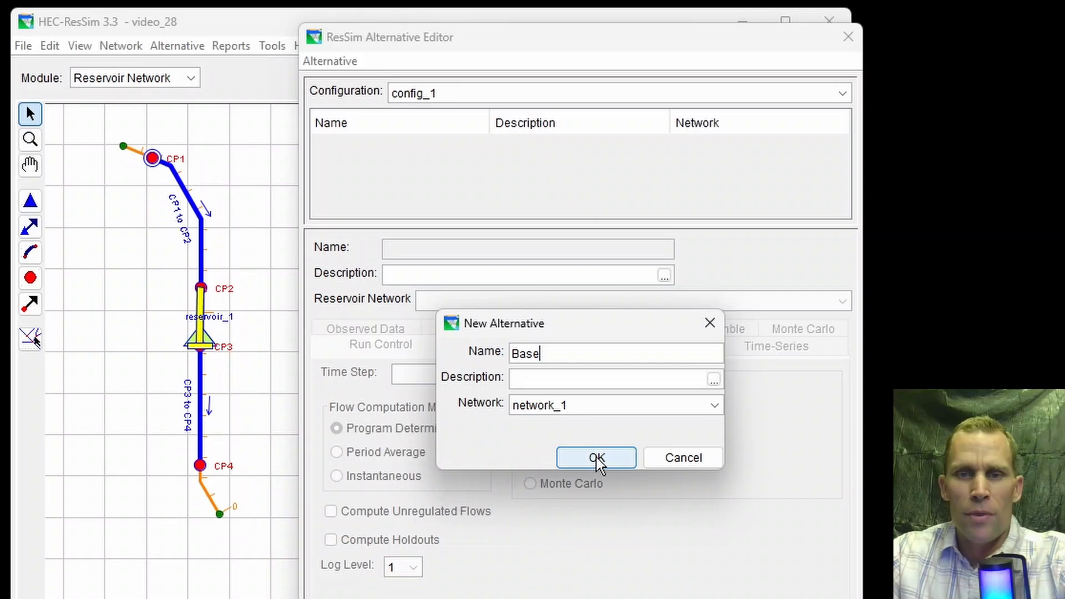
Step: Set the Base alternative's time step to 1 Hour and assign operation_set_1 to reservoir_1
left_click(465, 375)
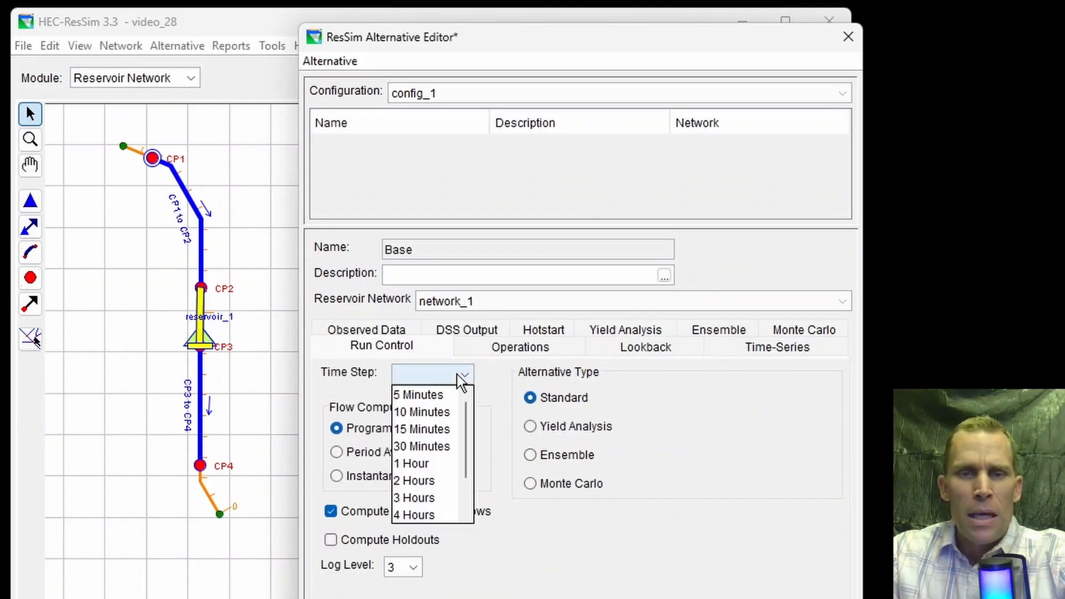
left_click(425, 464)
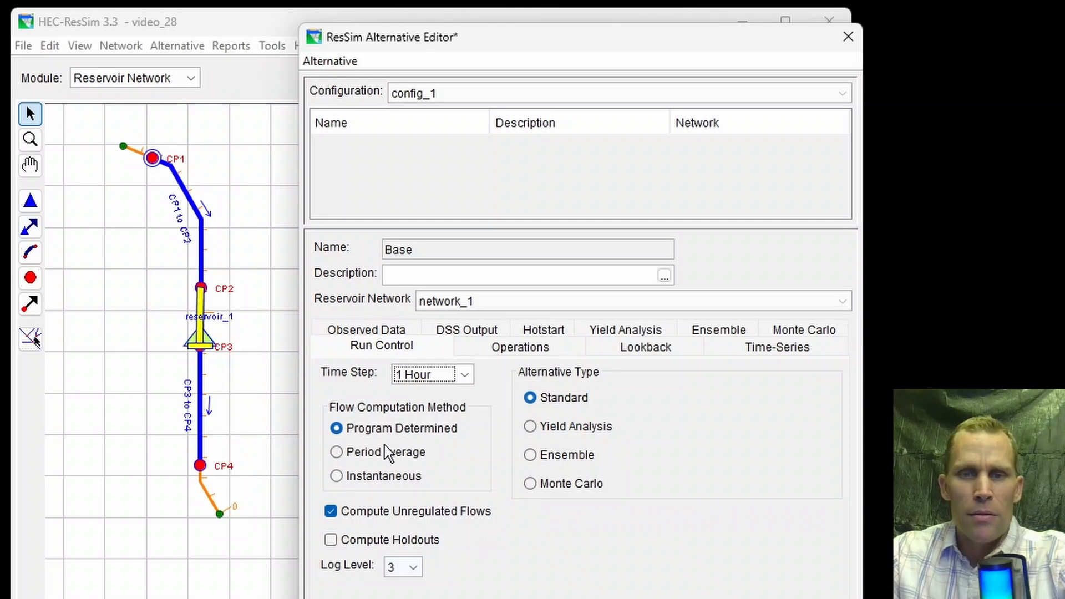
left_click(525, 351)
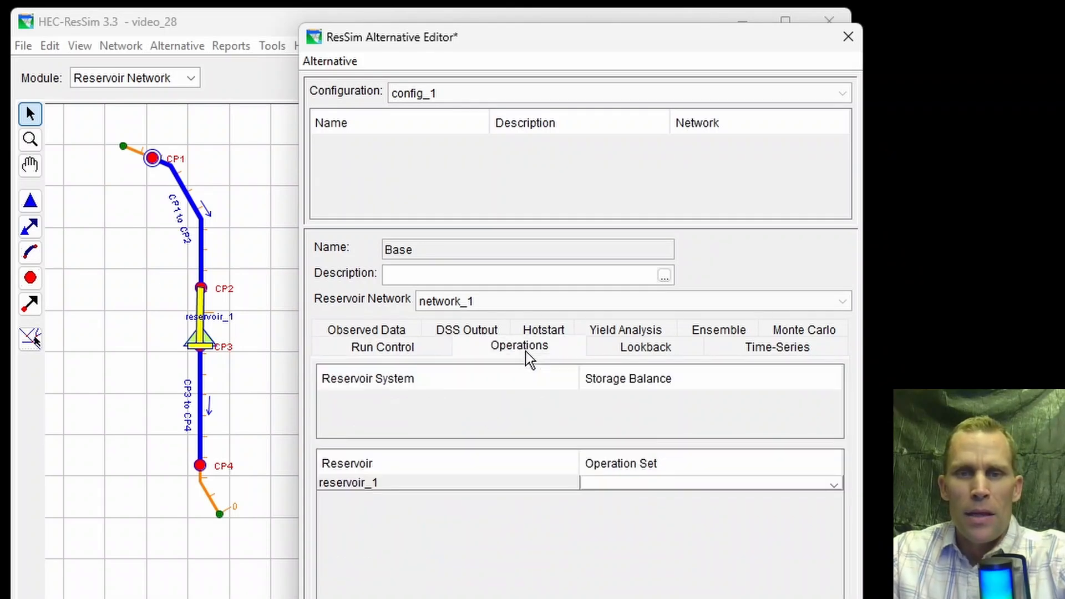
left_click(618, 486)
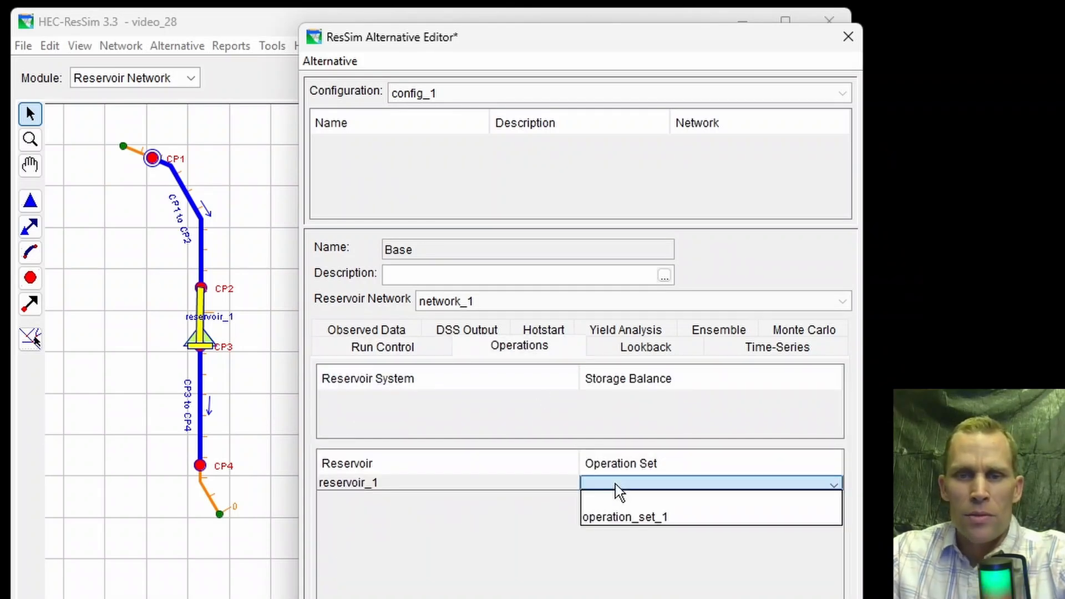
left_click(633, 515)
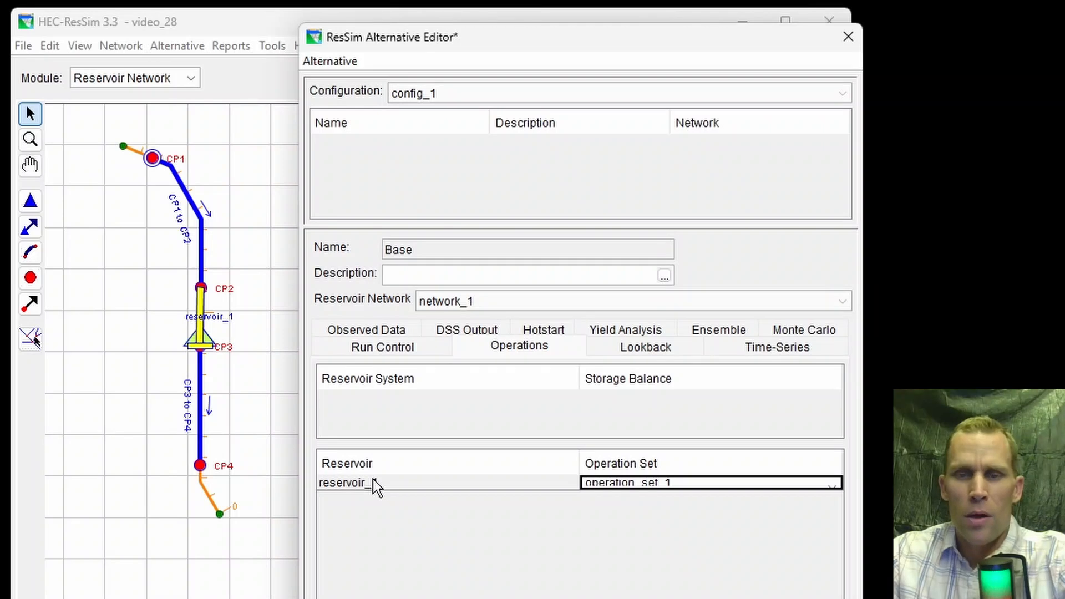
Step: Set reservoir_1's default lookback elevation to 1480 and its controlled outlet's default lookback release to 500
left_click(642, 357)
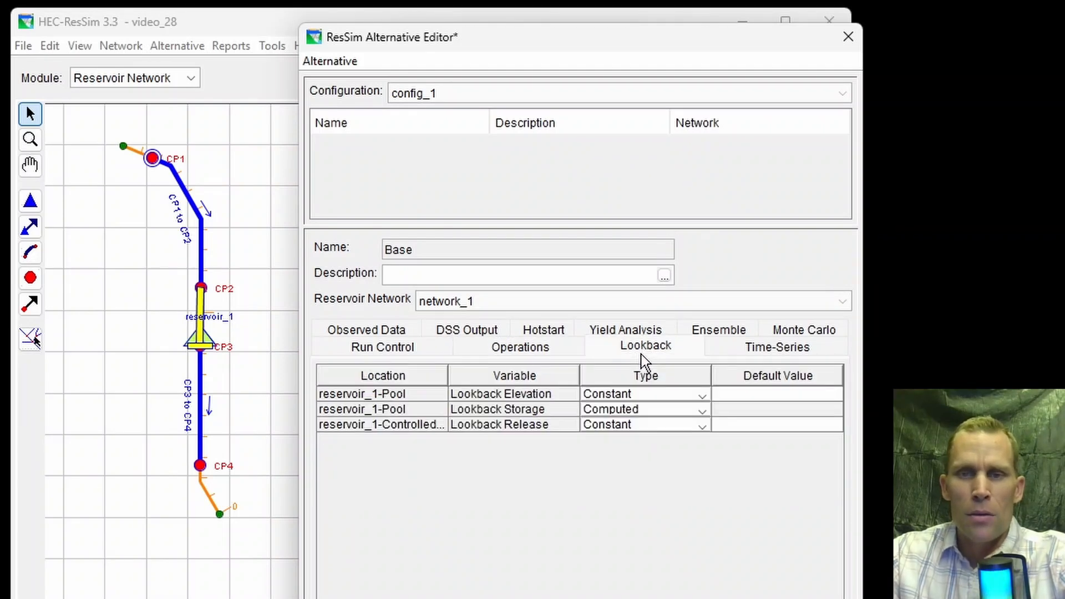
left_click(728, 394)
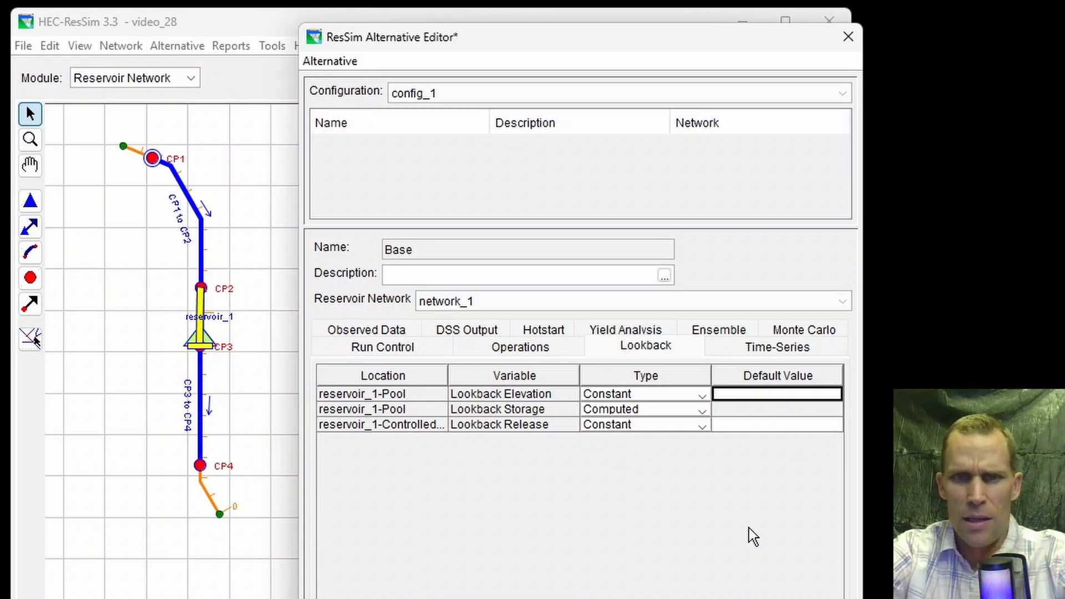
type("1480")
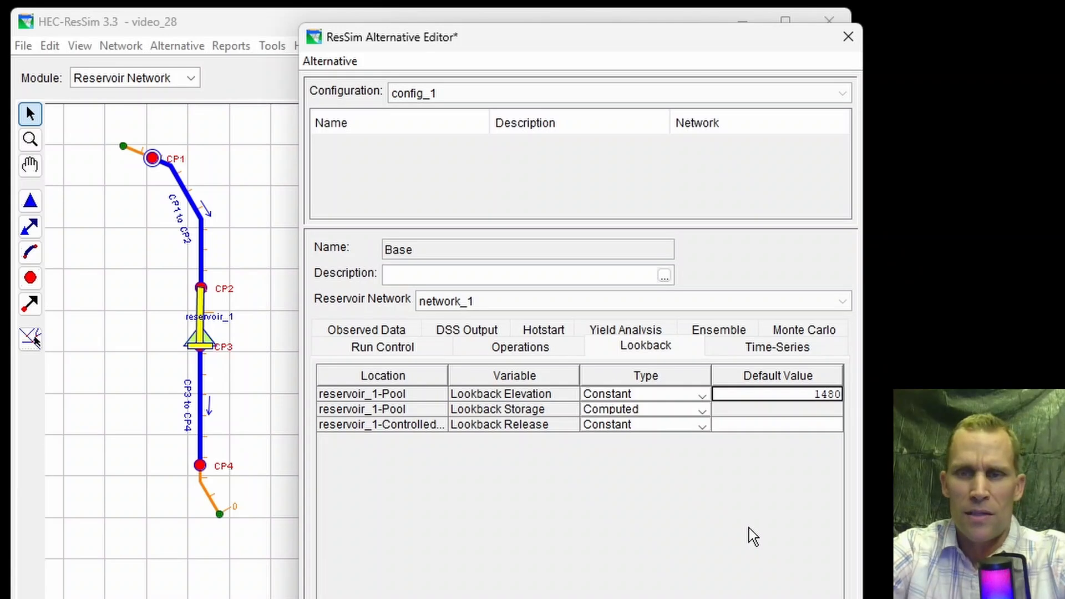
key("Tab")
key("Tab")
key("Tab")
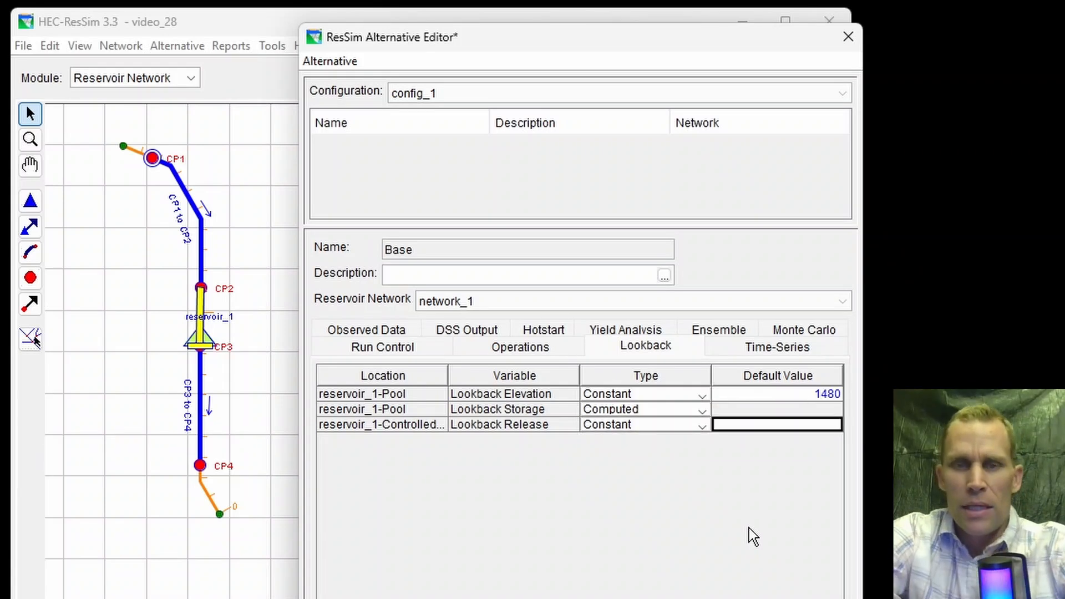
type("500")
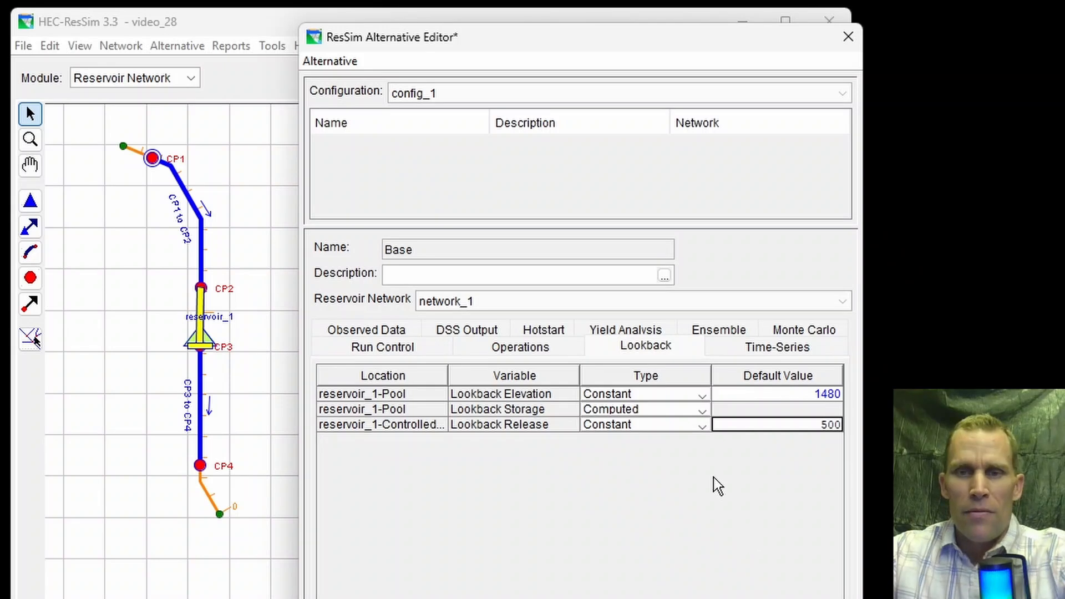
Step: Link the inflow at CP1 time series to the 1HOUR FLOW record 500->5,000 in data.dss
left_click(777, 349)
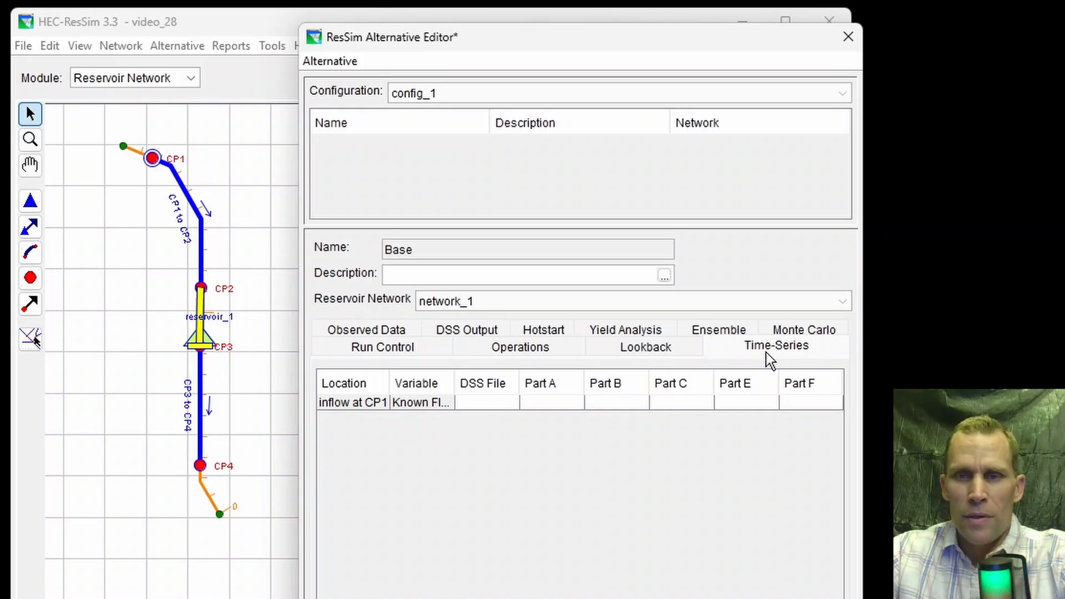
left_click(768, 352)
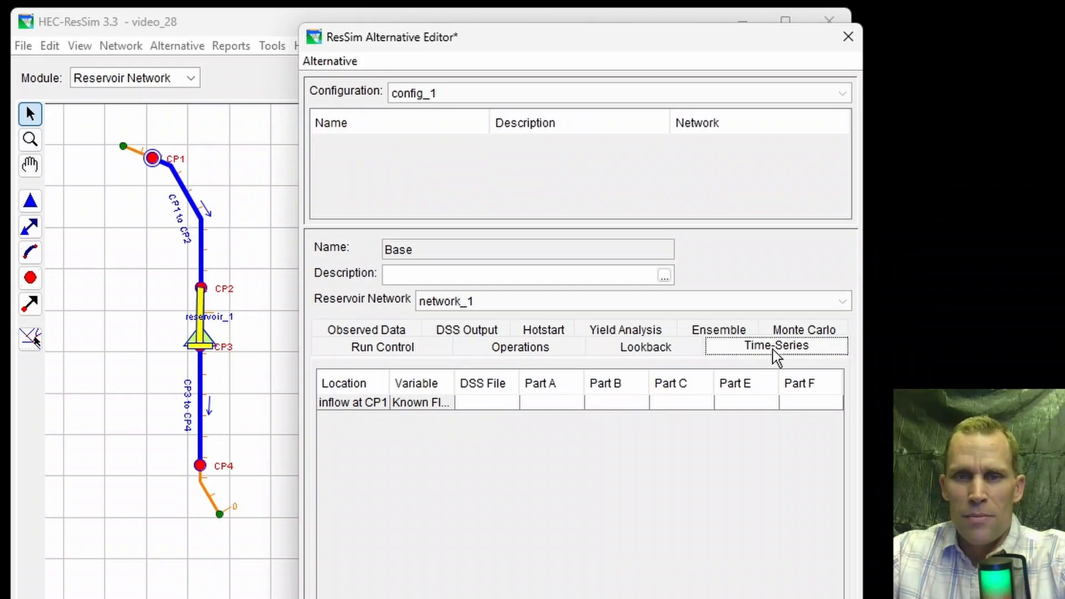
left_click(351, 404)
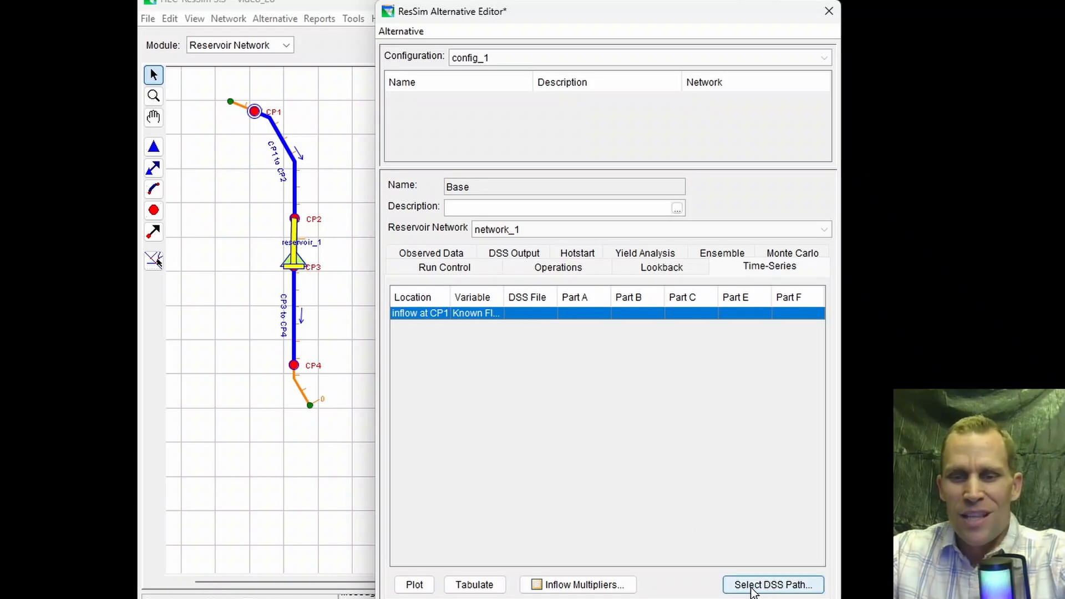
left_click(766, 587)
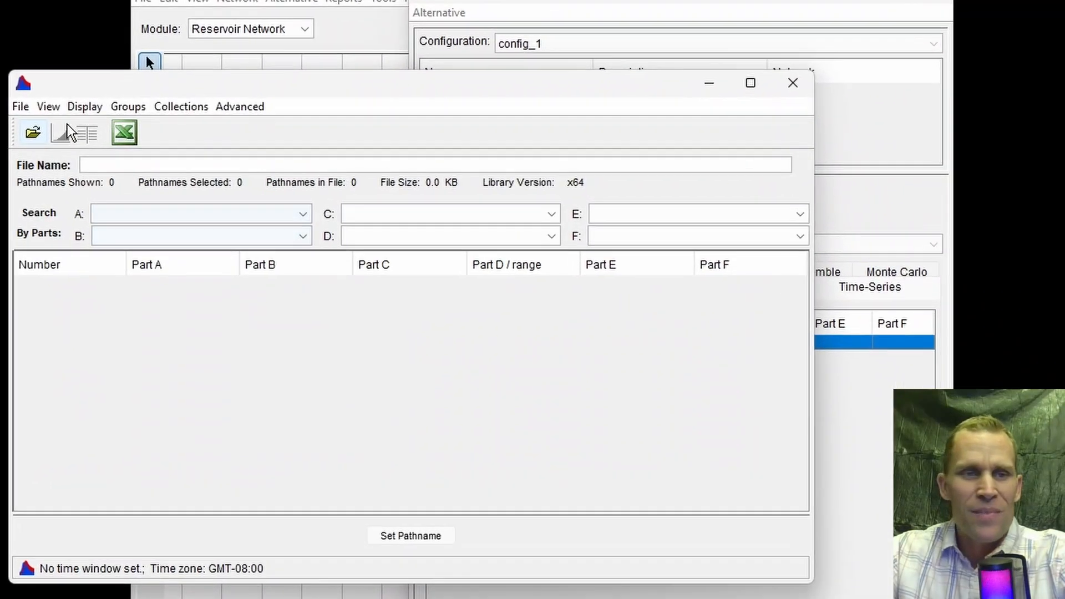
left_click(33, 133)
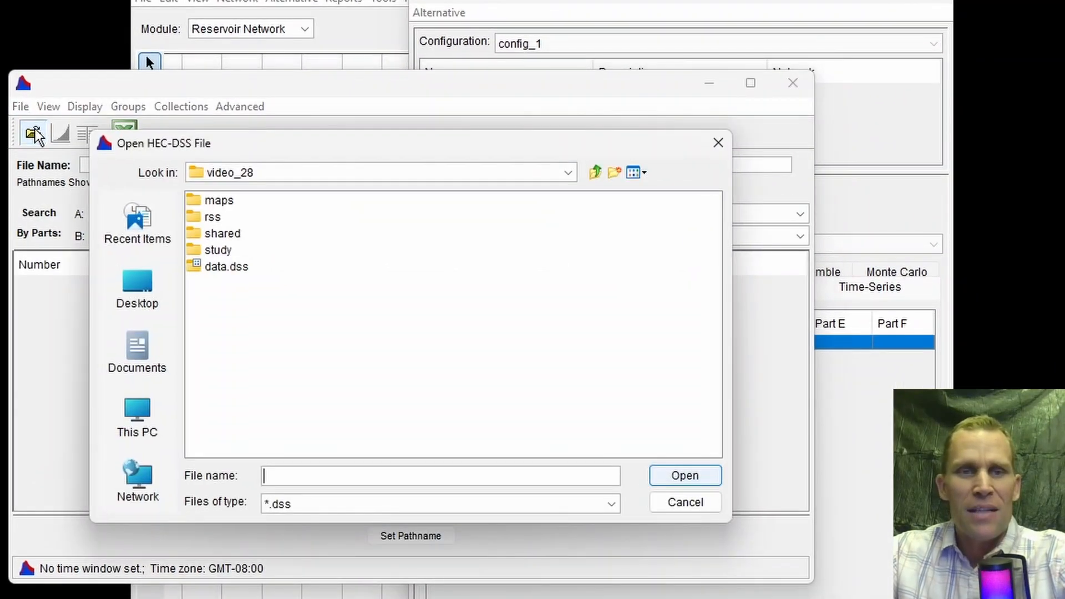
left_click(223, 269)
left_click(684, 476)
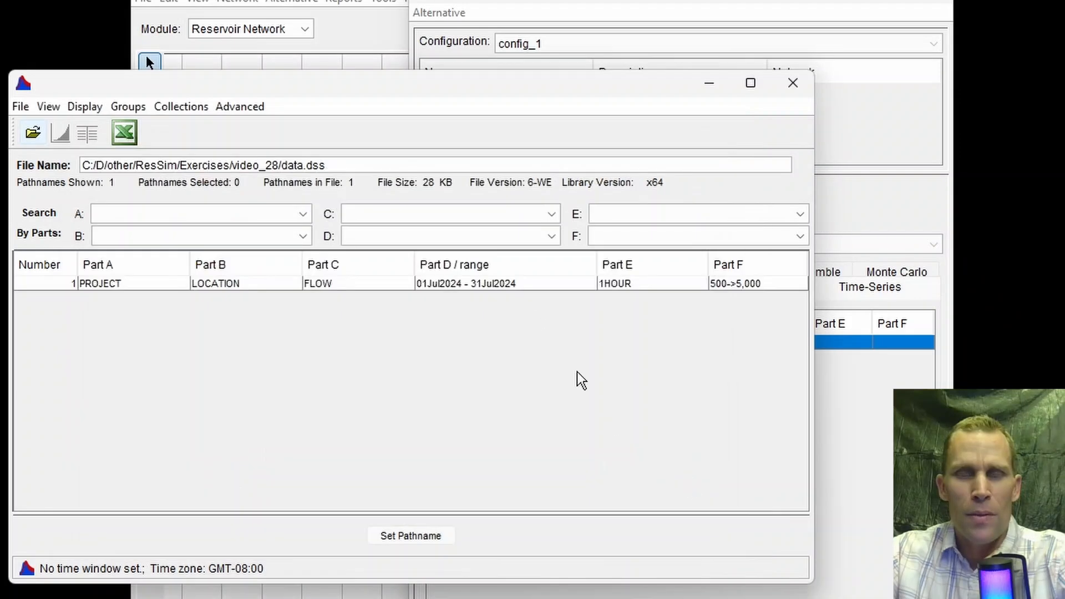
left_click(505, 287)
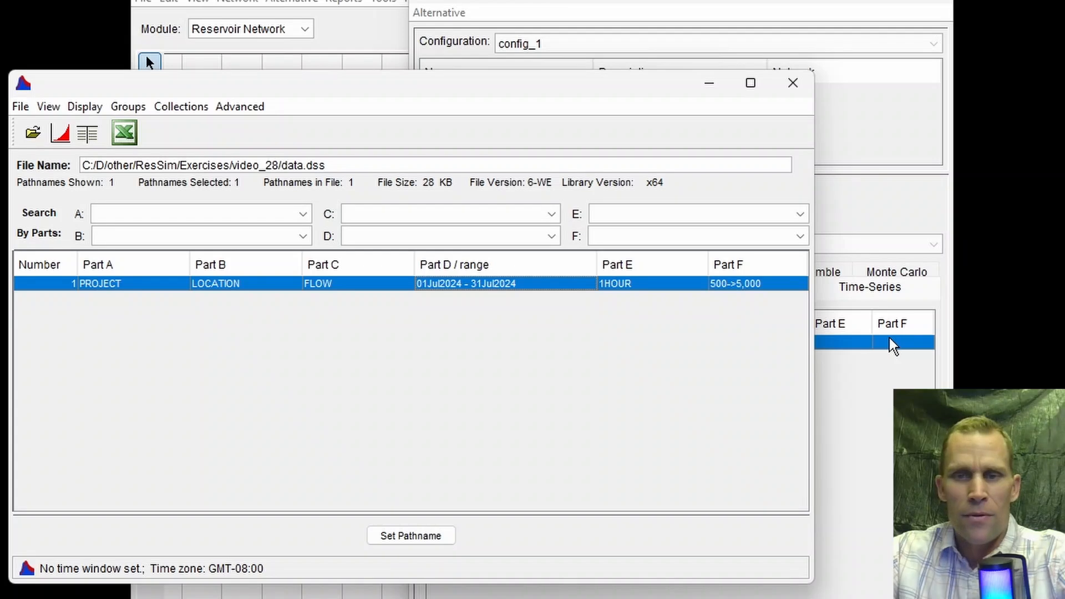
left_click(420, 533)
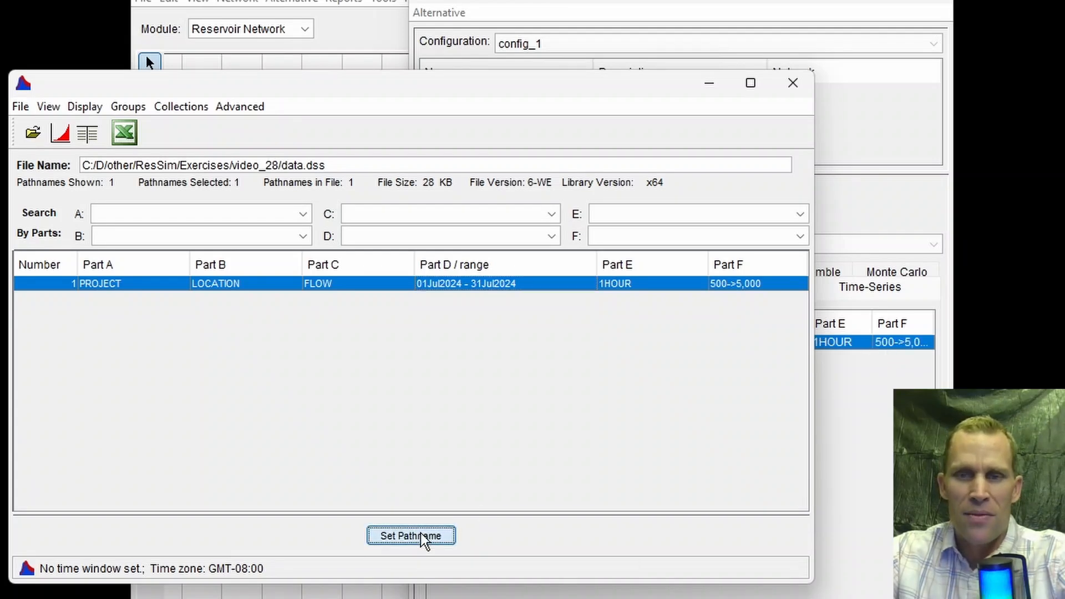
left_click(793, 83)
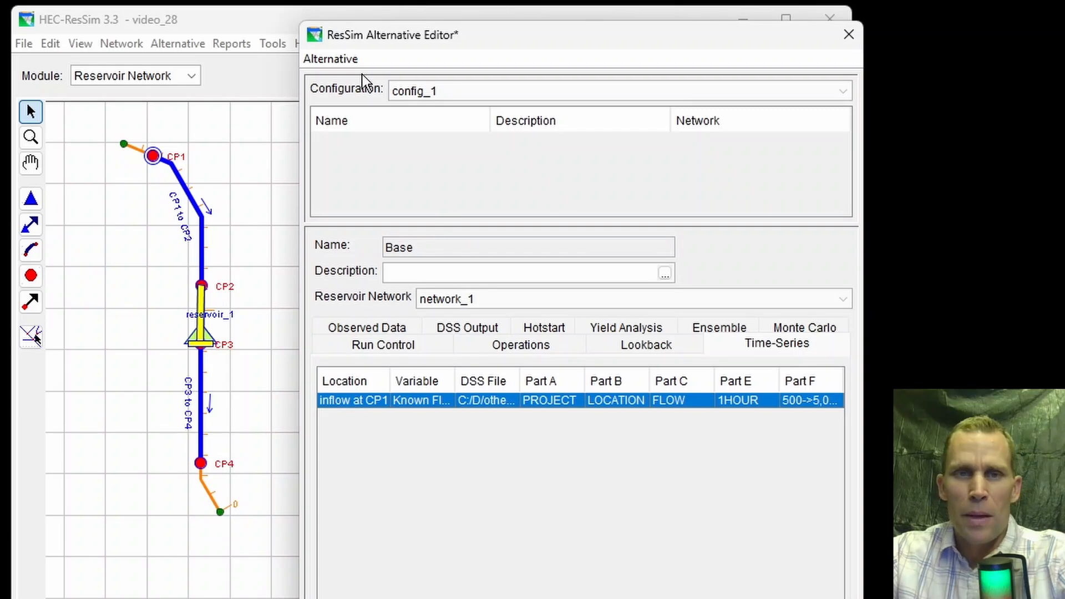
Step: Save the Base alternative and close the alternative editor
left_click(338, 60)
left_click(347, 108)
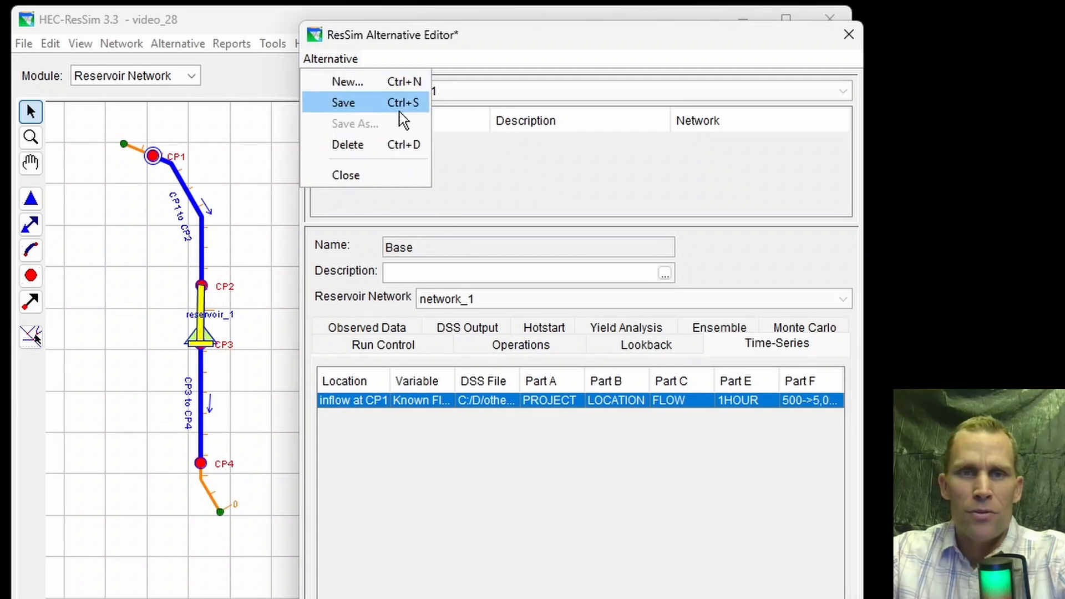
left_click(848, 33)
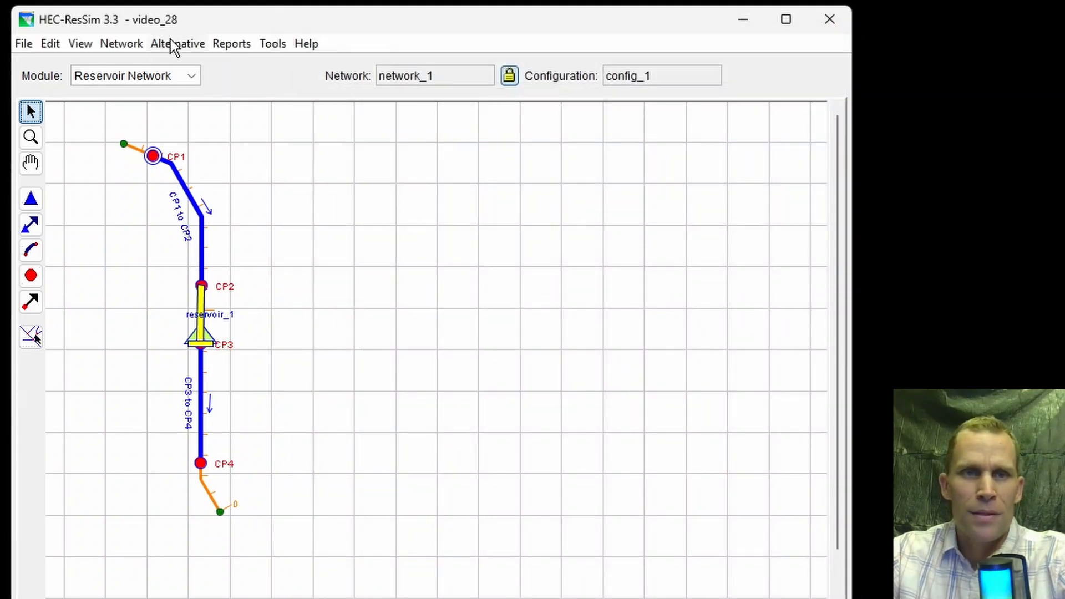
Step: Save the reservoir network and the watershed
left_click(125, 44)
left_click(138, 129)
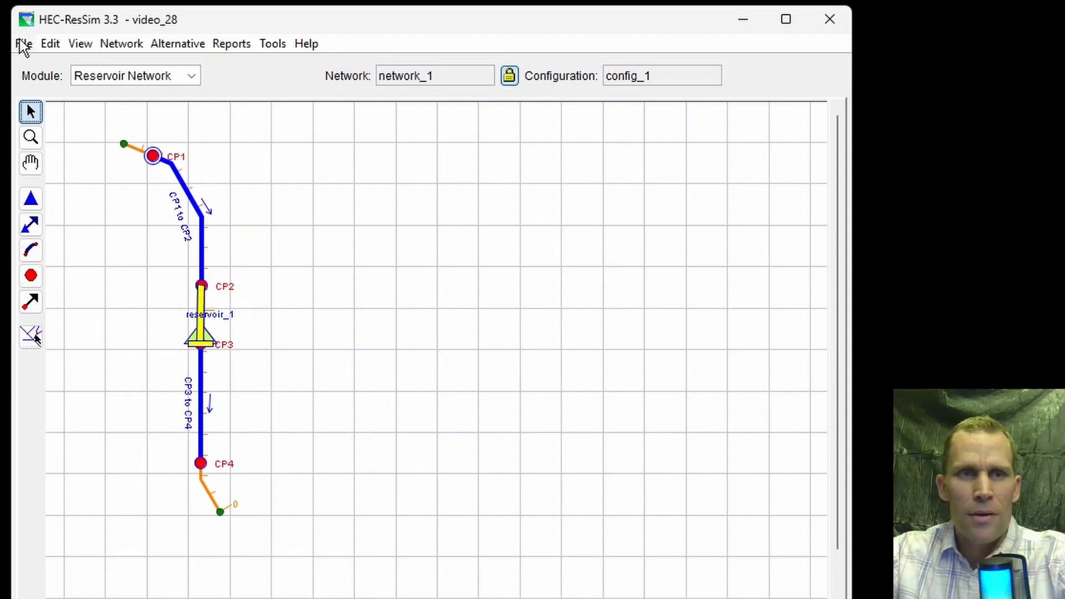
left_click(24, 43)
left_click(39, 87)
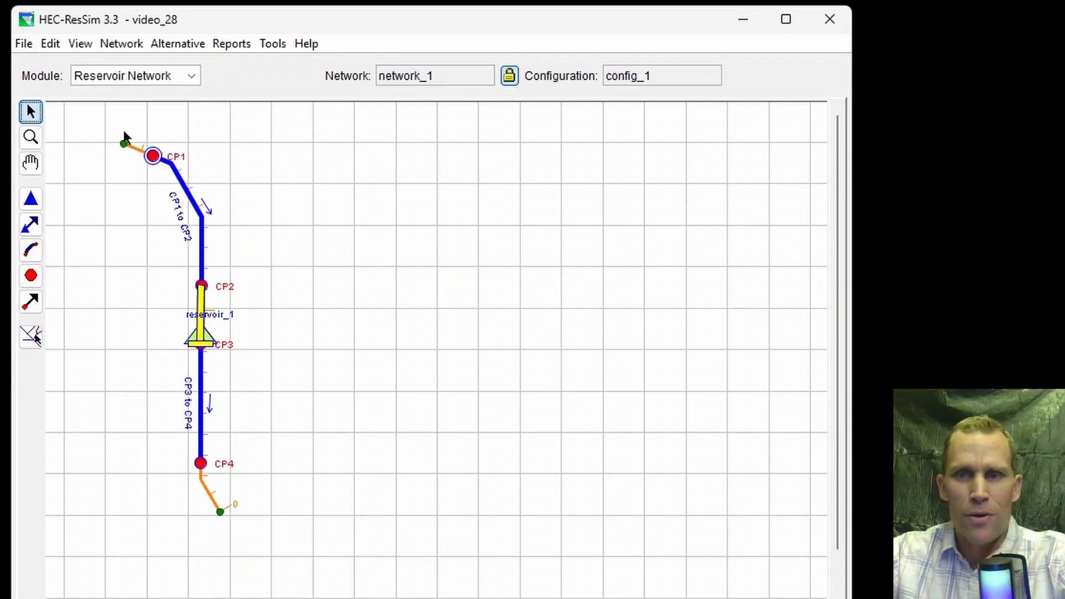
Step: Switch from the Reservoir Network module to the Simulation module
left_click(195, 85)
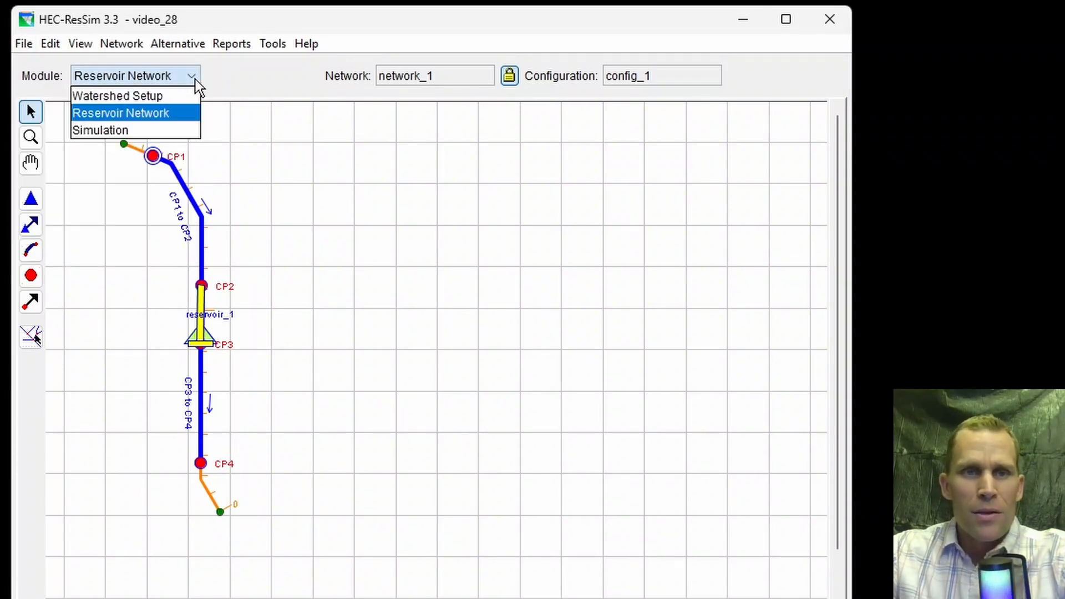
left_click(147, 131)
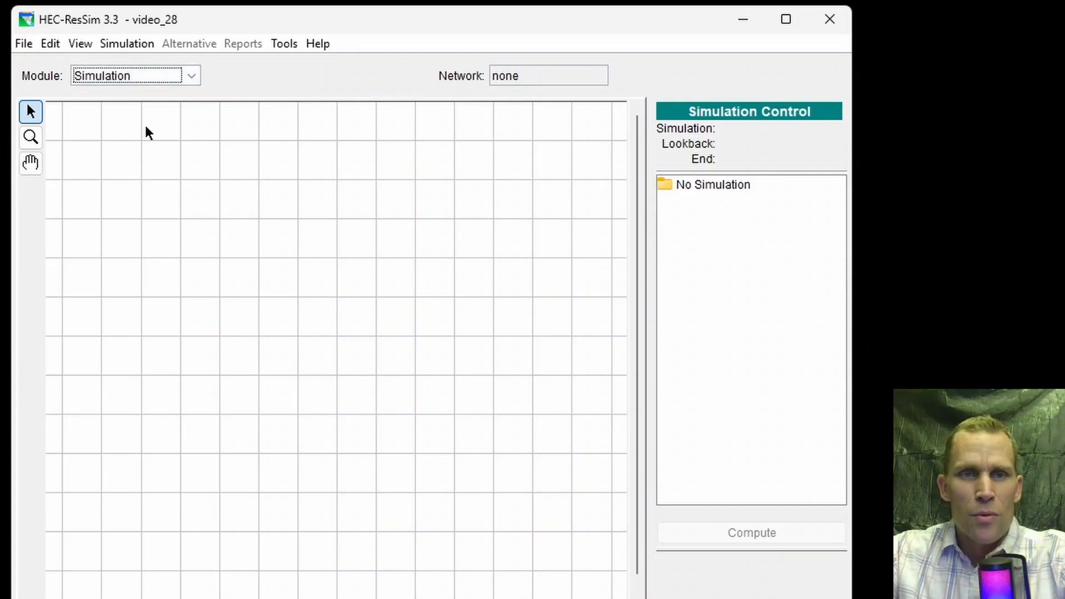
Step: Start a new simulation and name it sim1
left_click(117, 44)
left_click(136, 67)
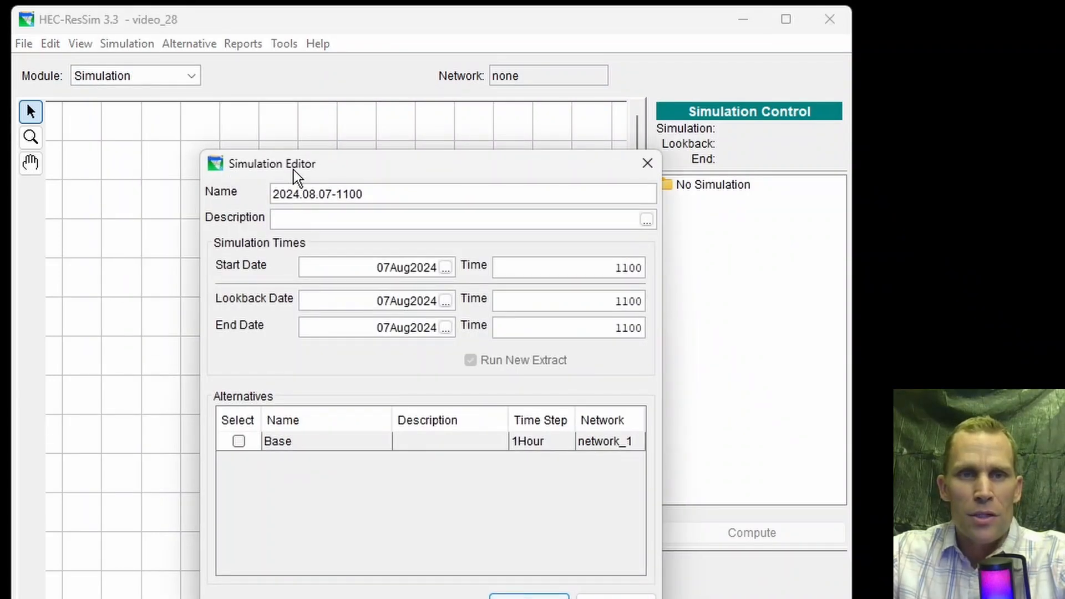
left_click_drag(295, 166, 327, 155)
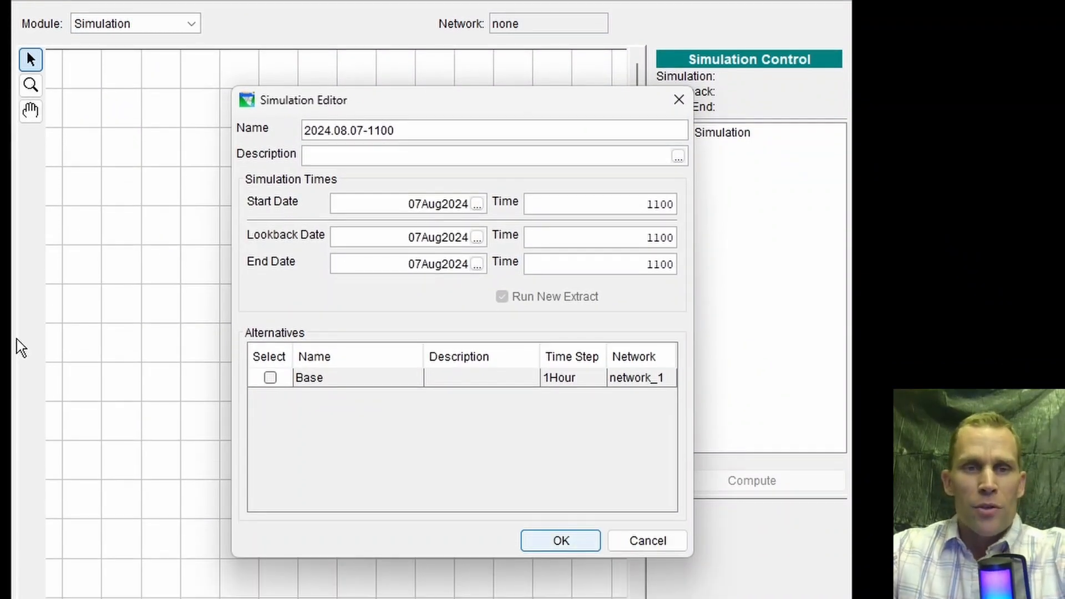
left_click_drag(395, 130, 256, 133)
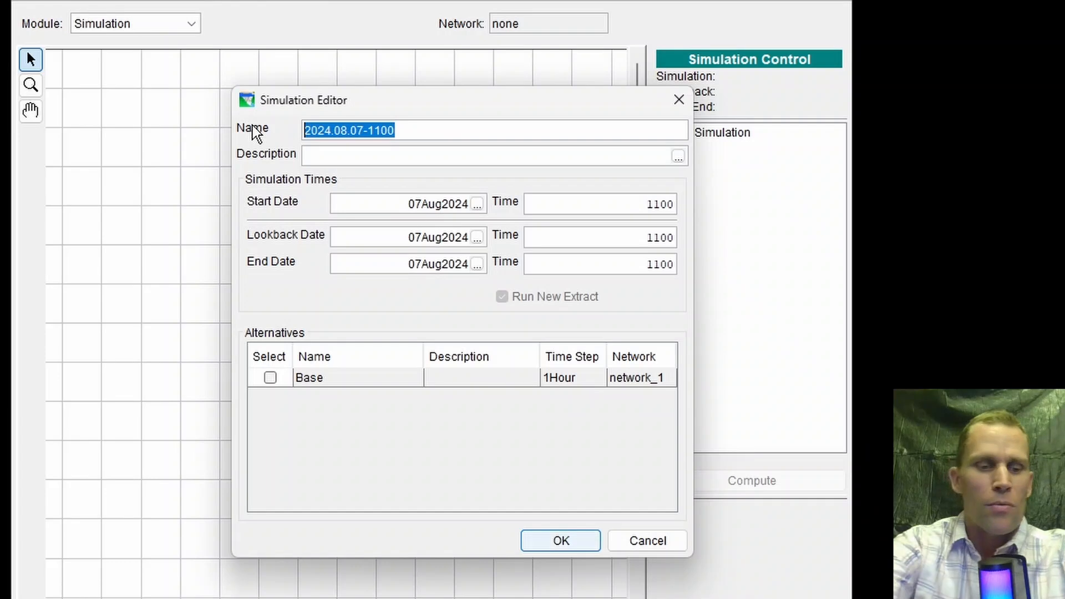
type("sim1")
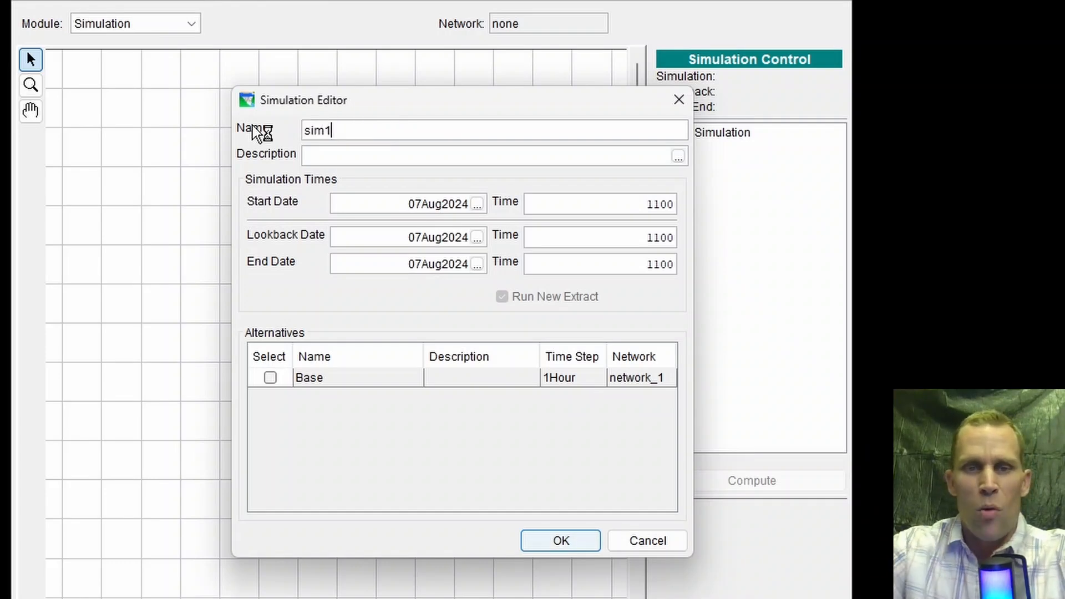
Step: Set the simulation's start date to 01JUL2024 and its start time to 1200
left_click_drag(398, 204, 479, 204)
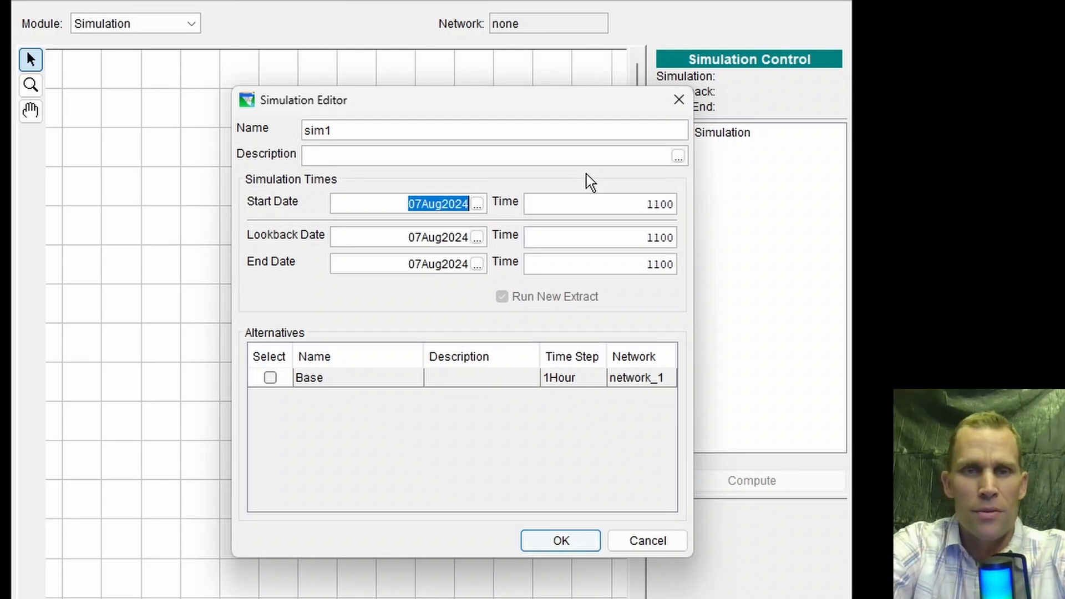
type("01JUL2024")
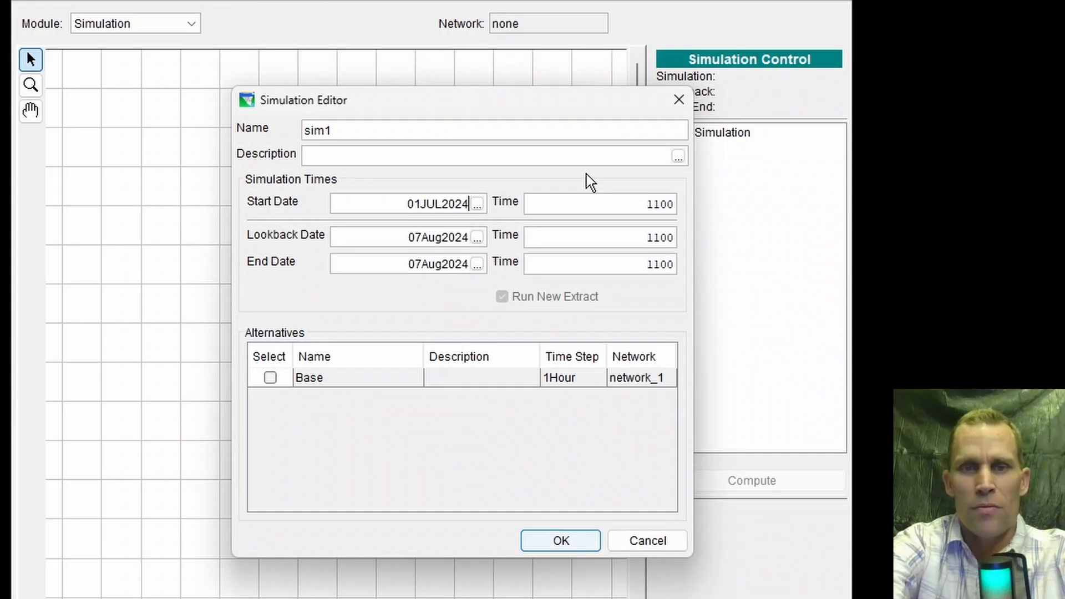
key("Tab")
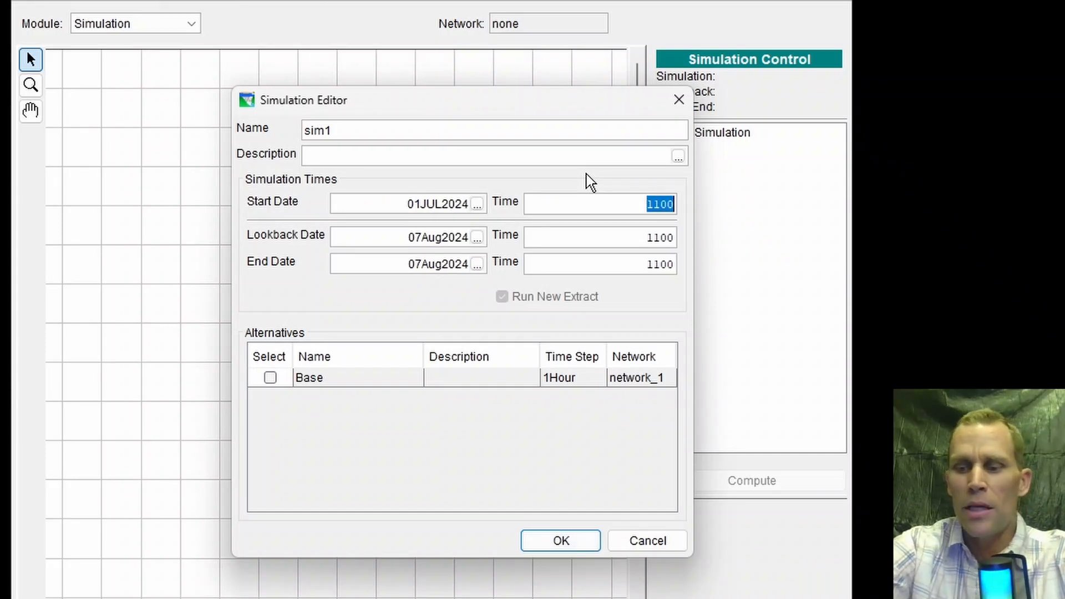
type("1200")
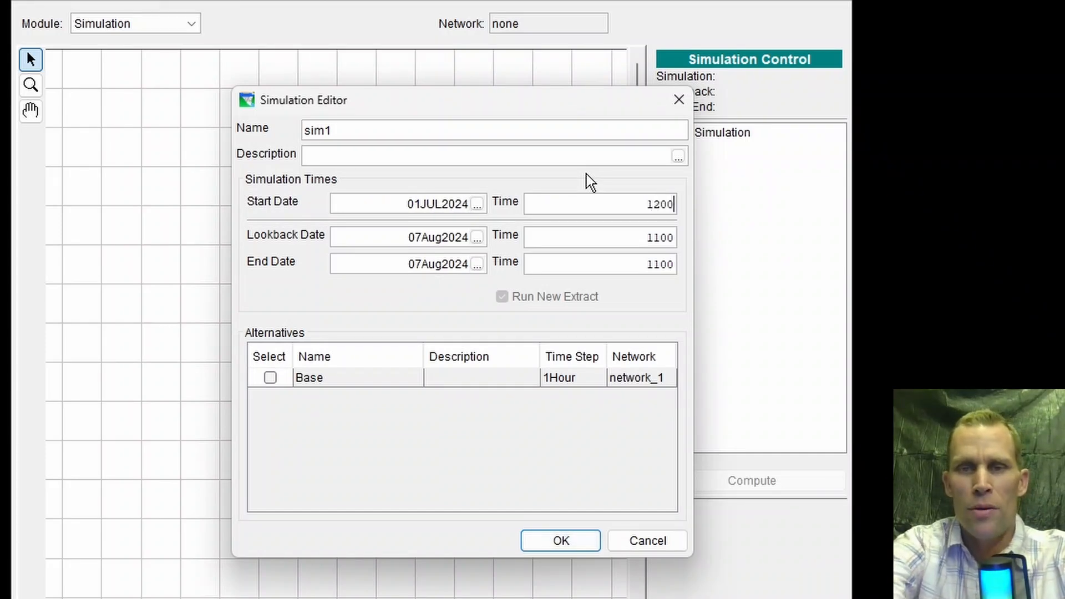
key("Tab")
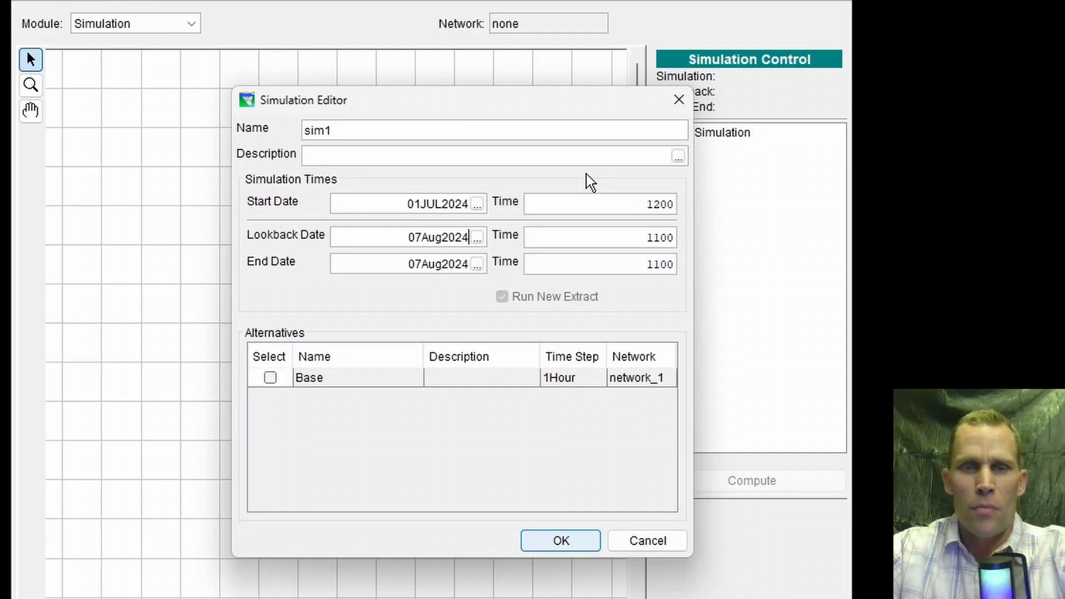
Step: Copy the start date 01JUL2024 into the lookback date and set the lookback time to 0100
left_click_drag(393, 203, 483, 210)
key("ctrl+c")
left_click_drag(407, 237, 507, 248)
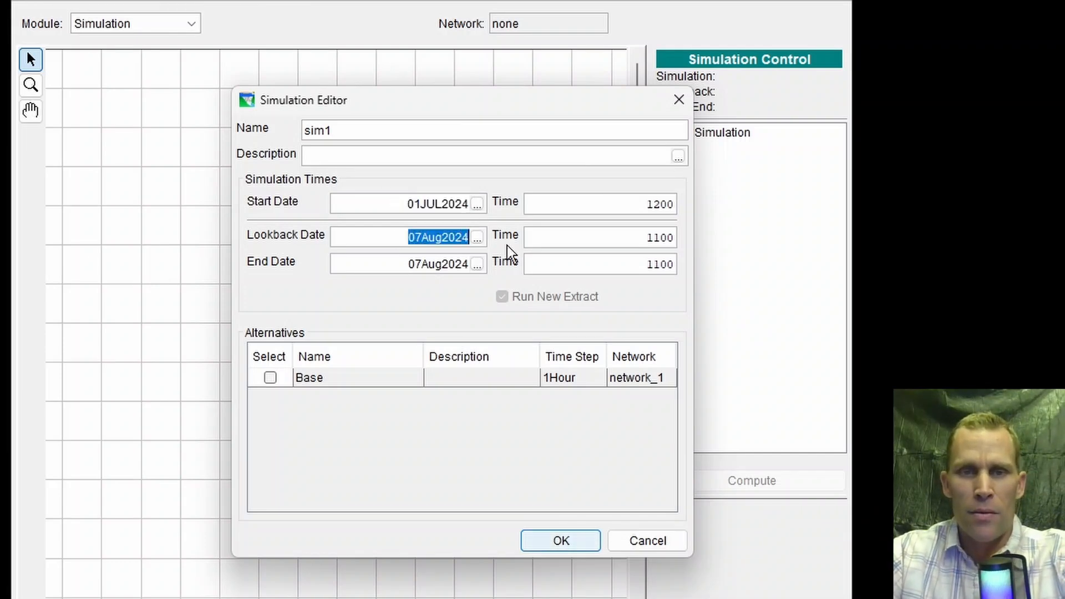
key("ctrl+v")
left_click(555, 239)
type("0100")
Step: Set the simulation's end date to 31JUL2024 and its end time to 2400
left_click_drag(391, 257, 473, 262)
key("ctrl+v")
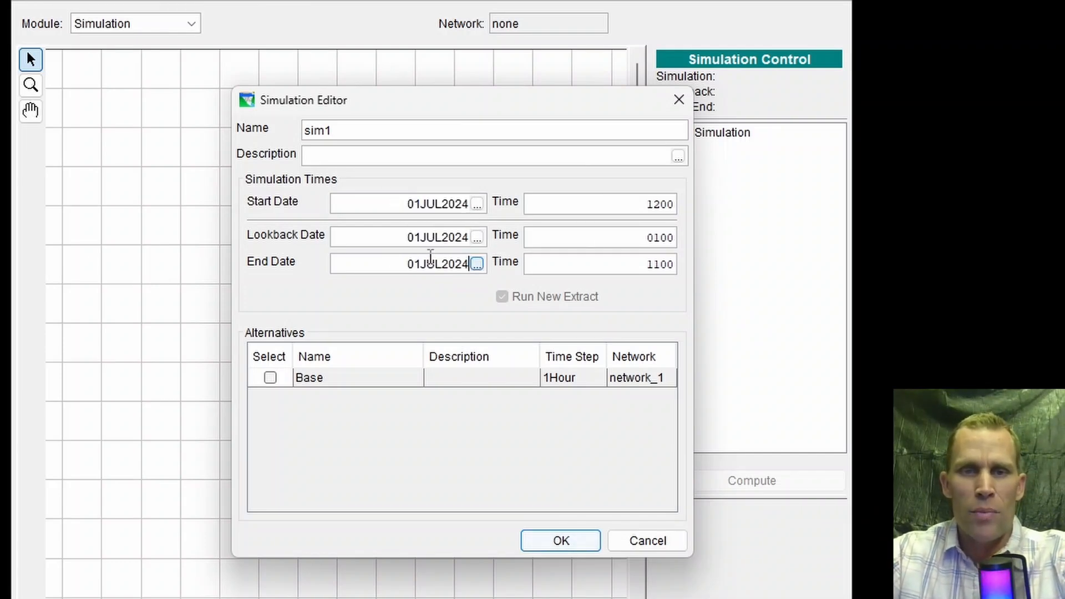
key("shift+Right")
key("shift+Right")
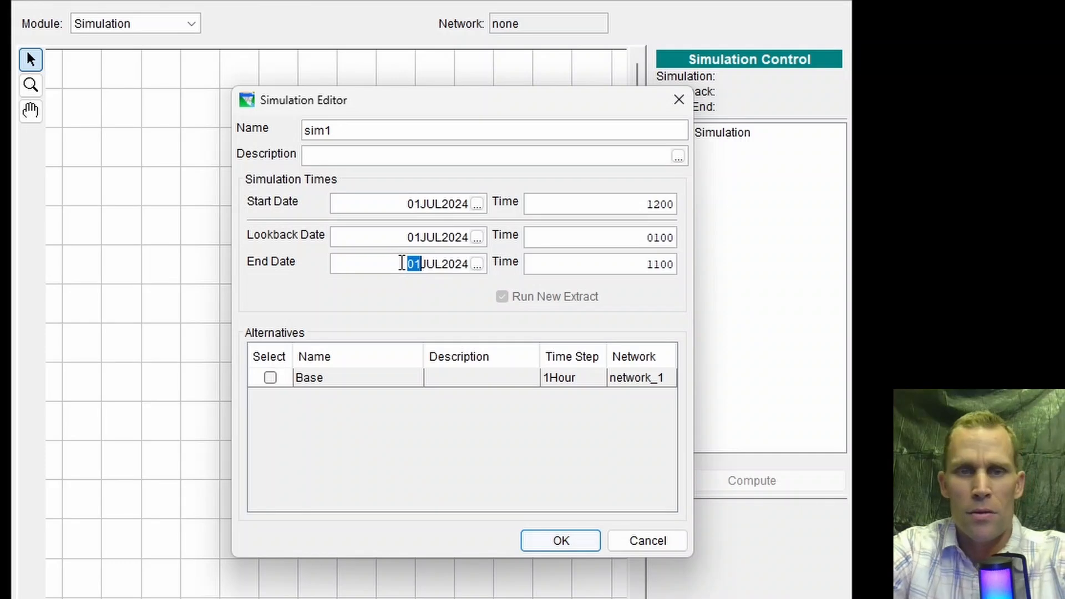
type("31")
key("Tab")
type("2400")
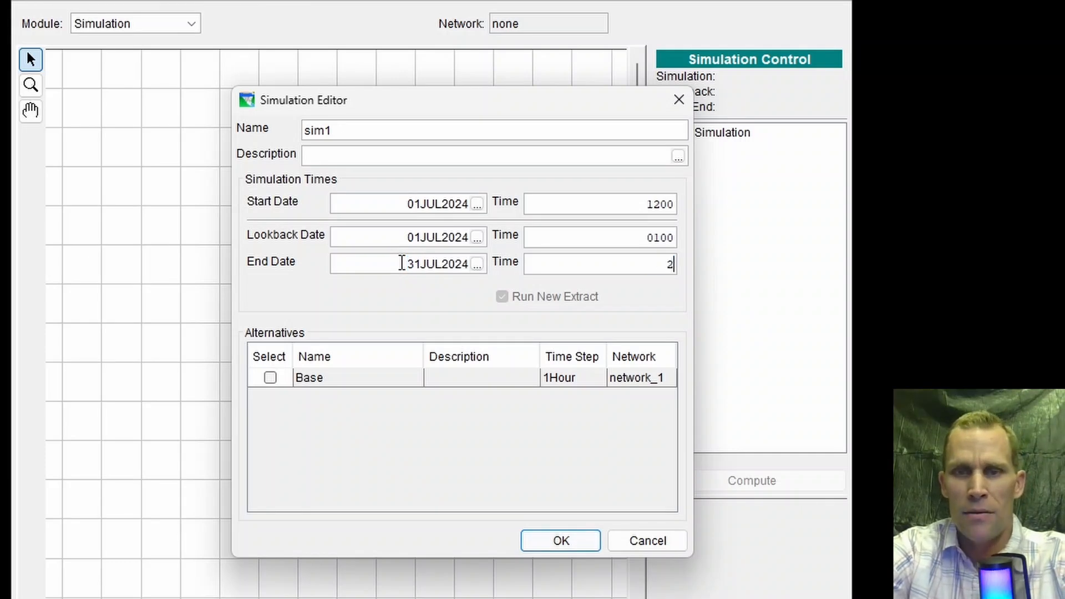
Step: Create the simulation with the Base alternative included and compute the Base run
left_click(270, 378)
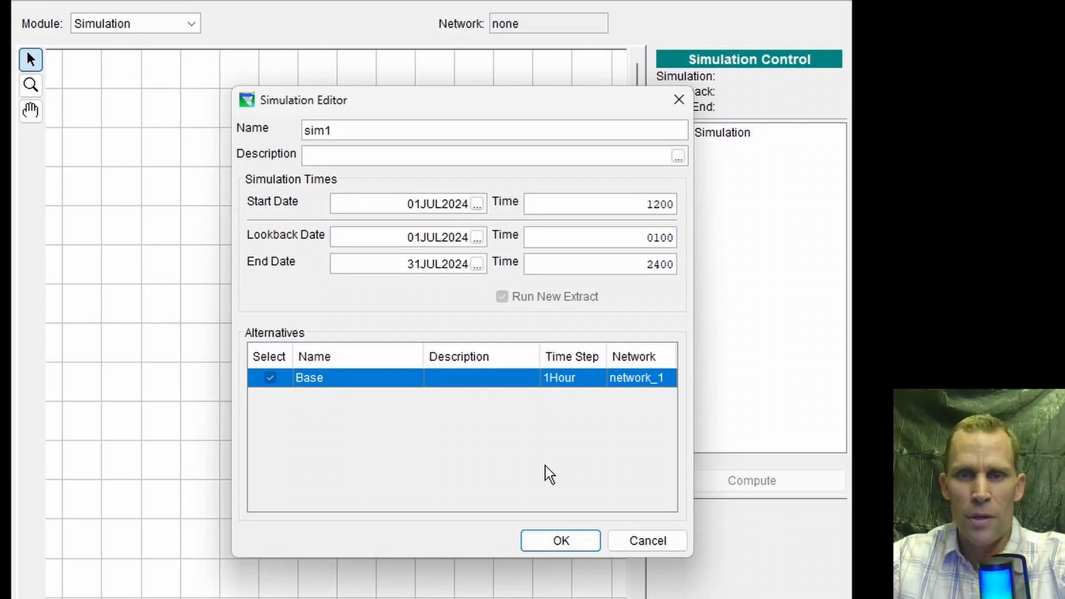
left_click(566, 540)
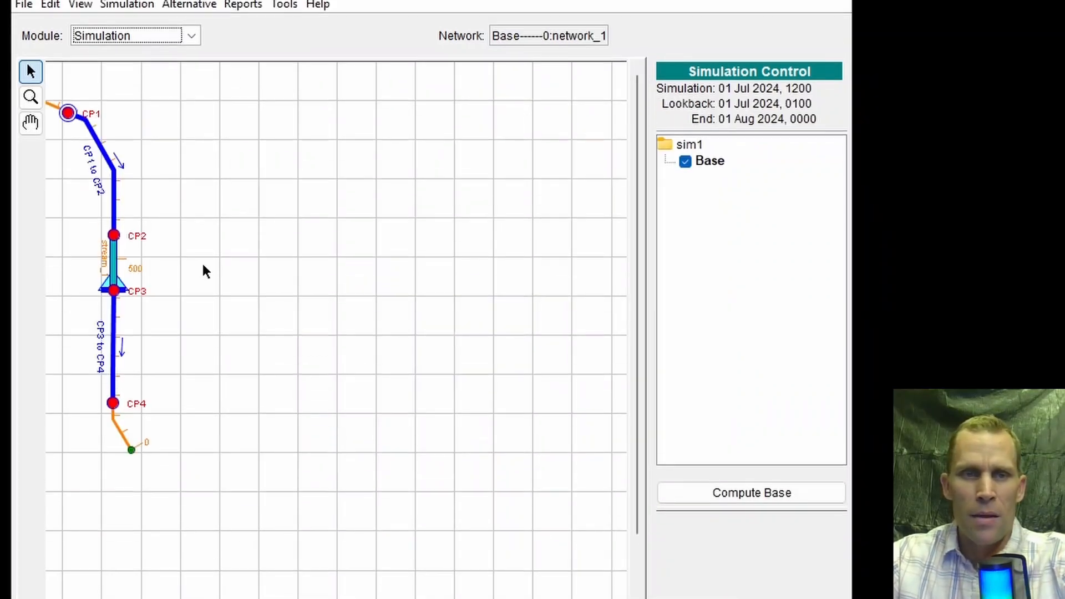
left_click(30, 166)
left_click_drag(219, 211, 311, 240)
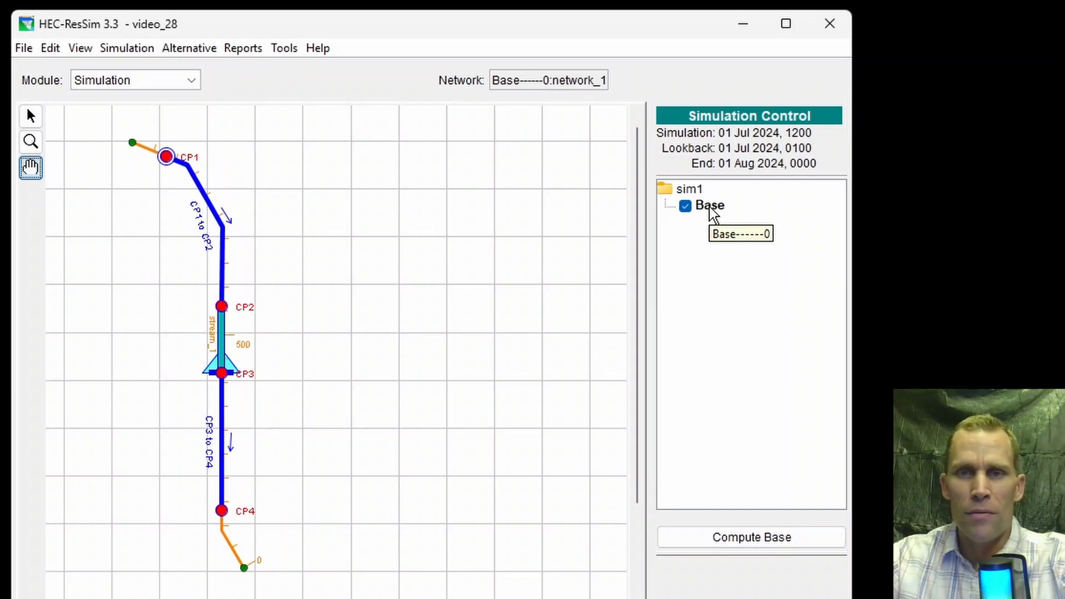
left_click(721, 537)
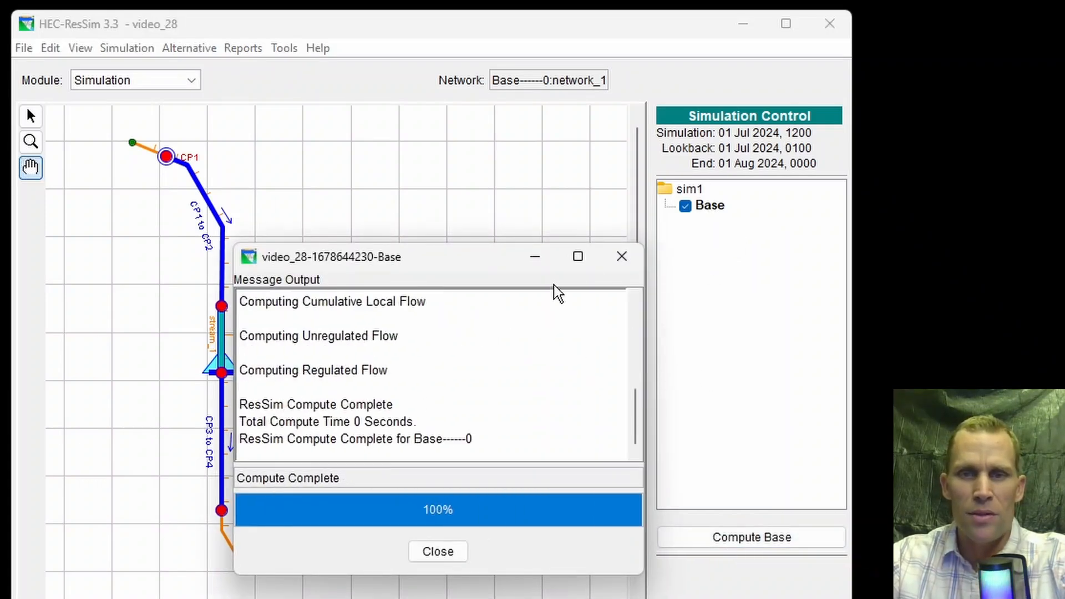
left_click(620, 258)
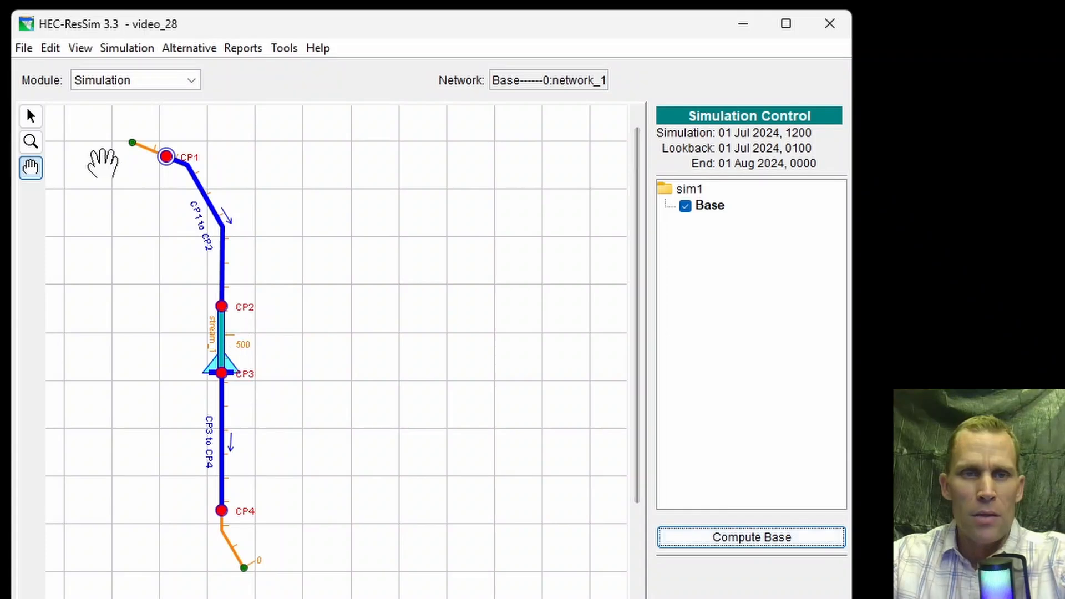
Step: Plot reservoir_1's Base results and highlight the flow and pool elevation curves one by one
left_click(31, 117)
right_click(226, 355)
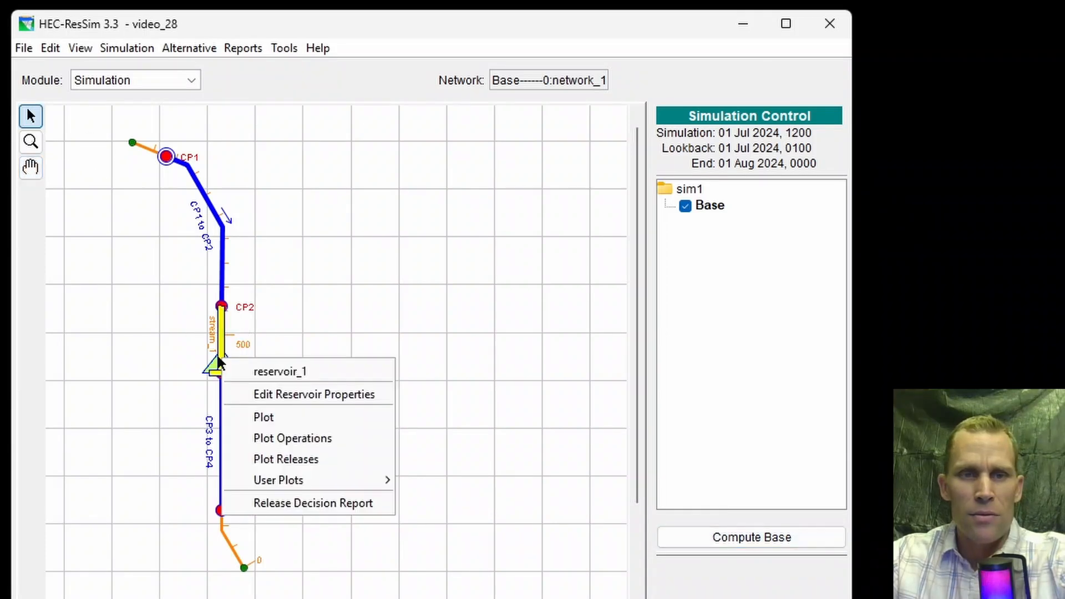
left_click(254, 417)
double_click(423, 179)
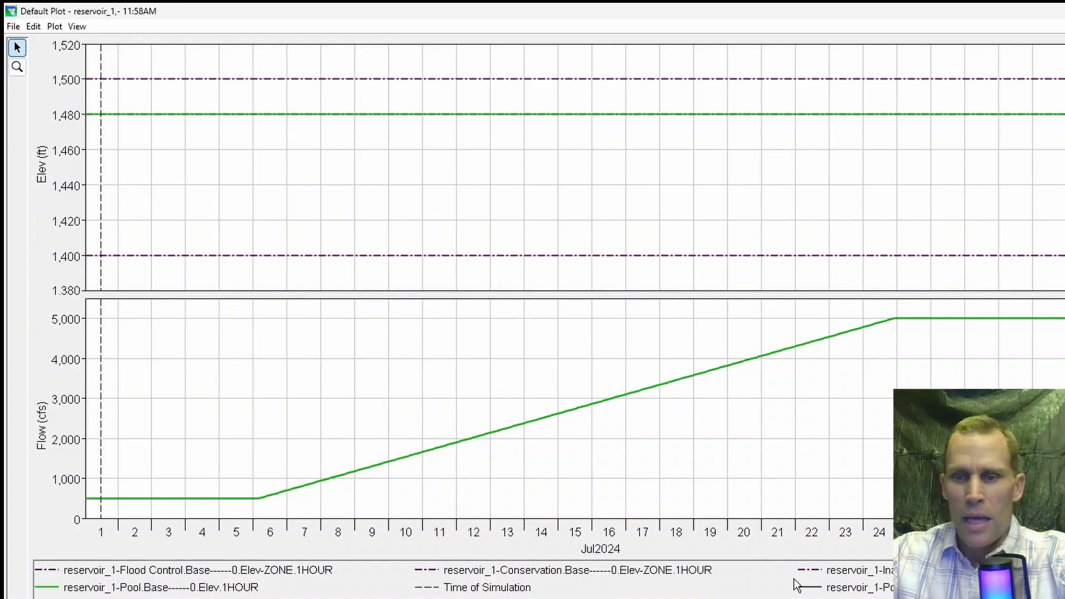
left_click(842, 590)
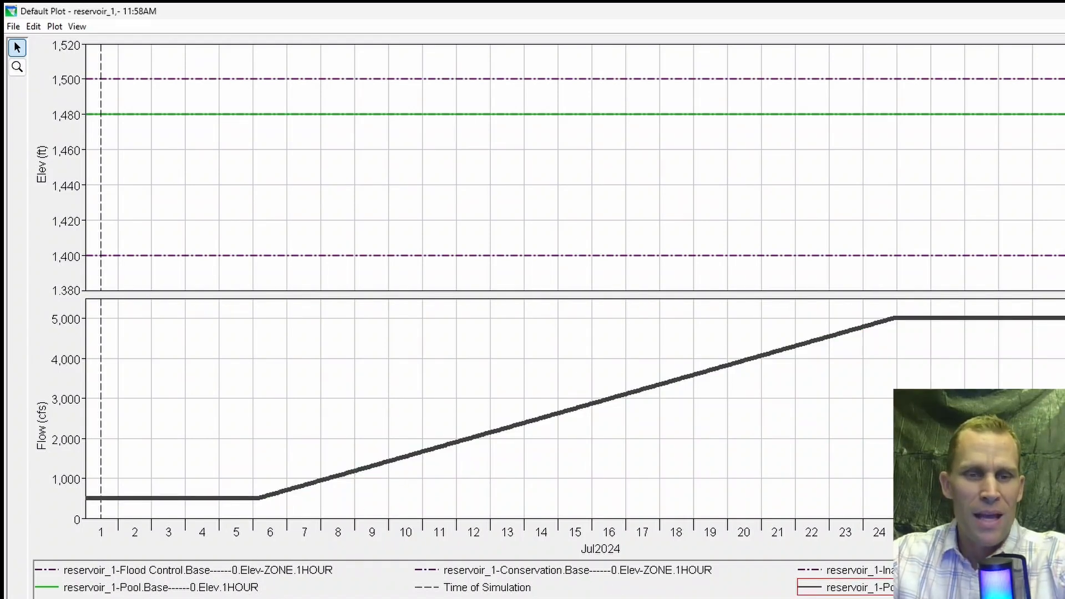
left_click(183, 598)
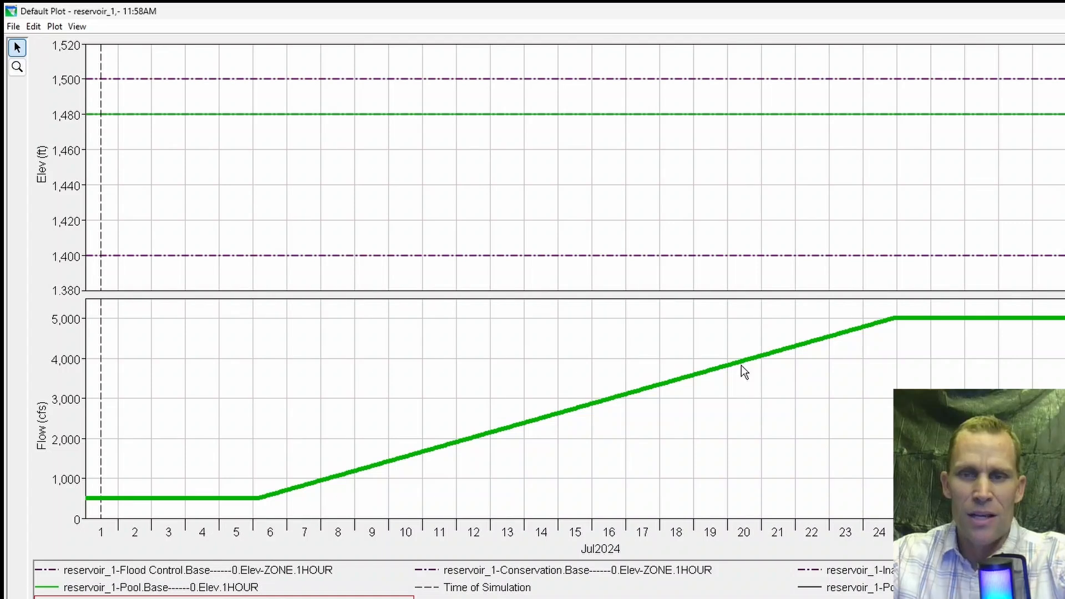
left_click(206, 588)
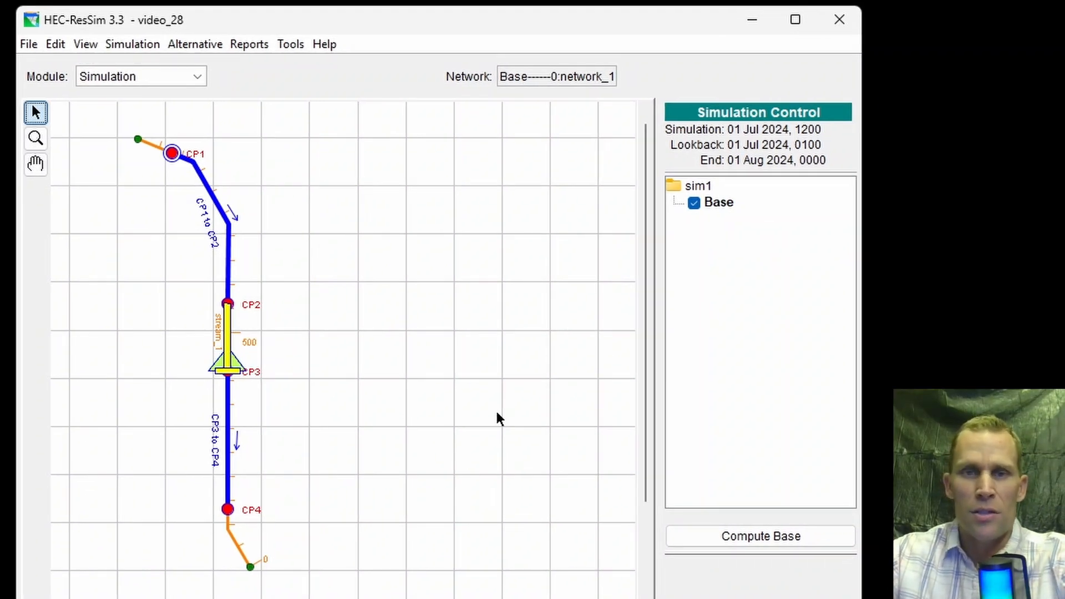
Step: Create a new trial of the Base run named "4 hr - interval"
left_click(721, 204)
right_click(722, 204)
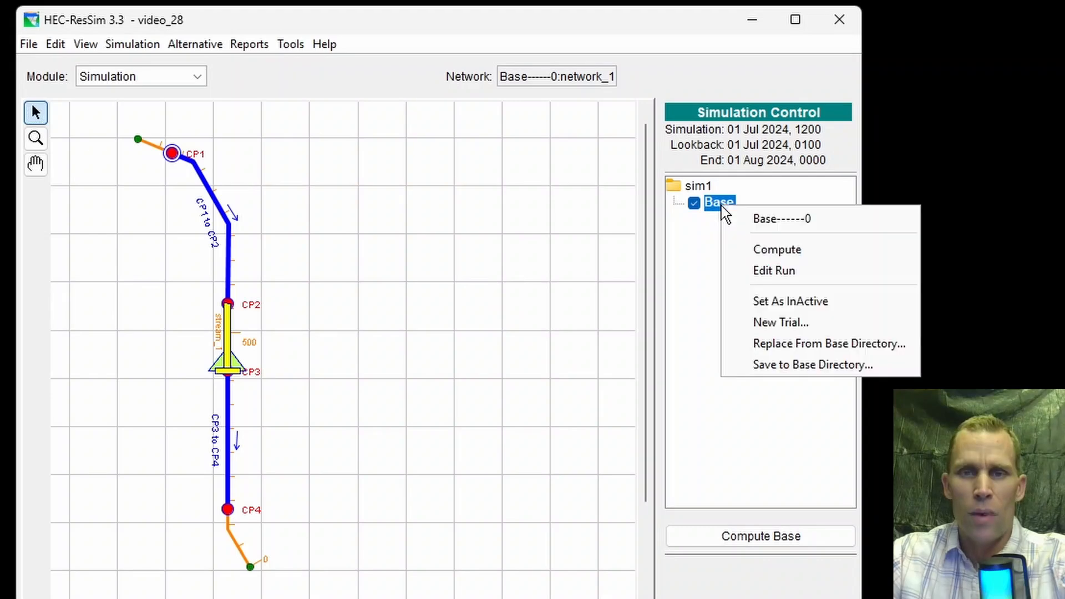
left_click(757, 324)
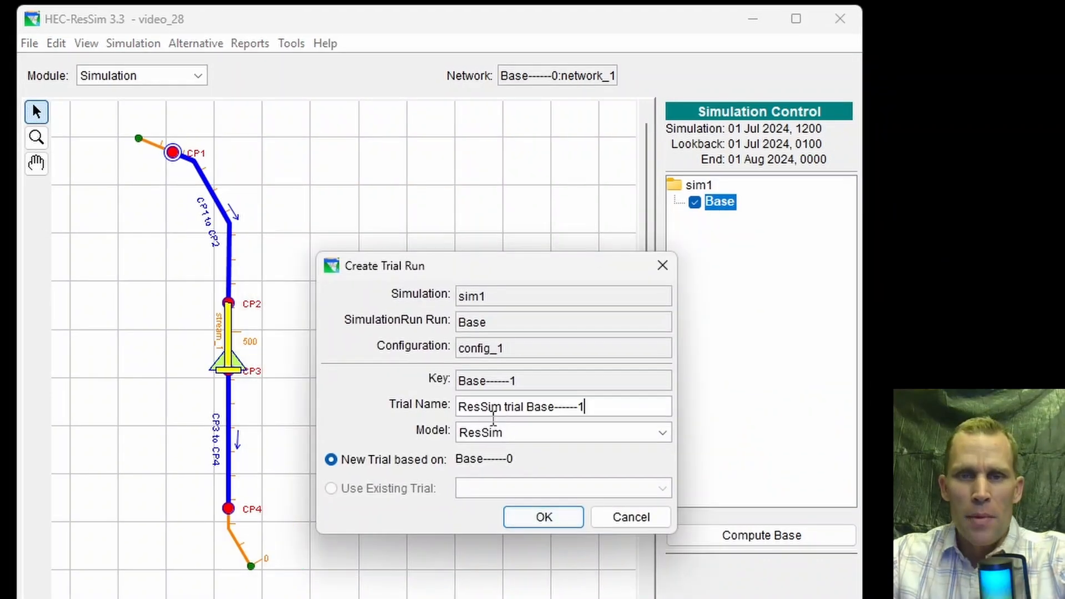
type("4 hr - interval")
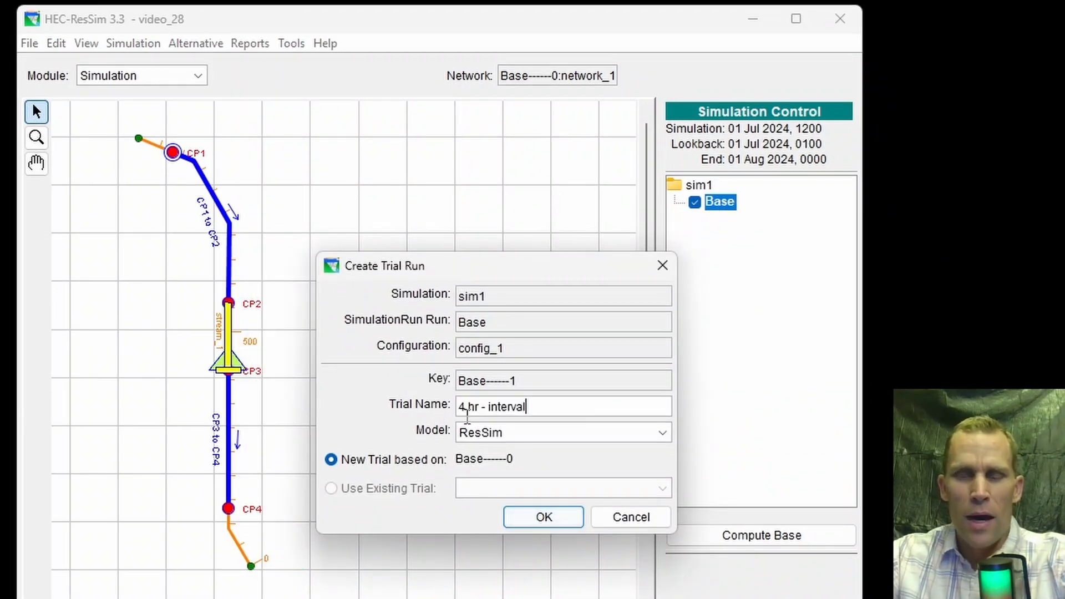
left_click(549, 517)
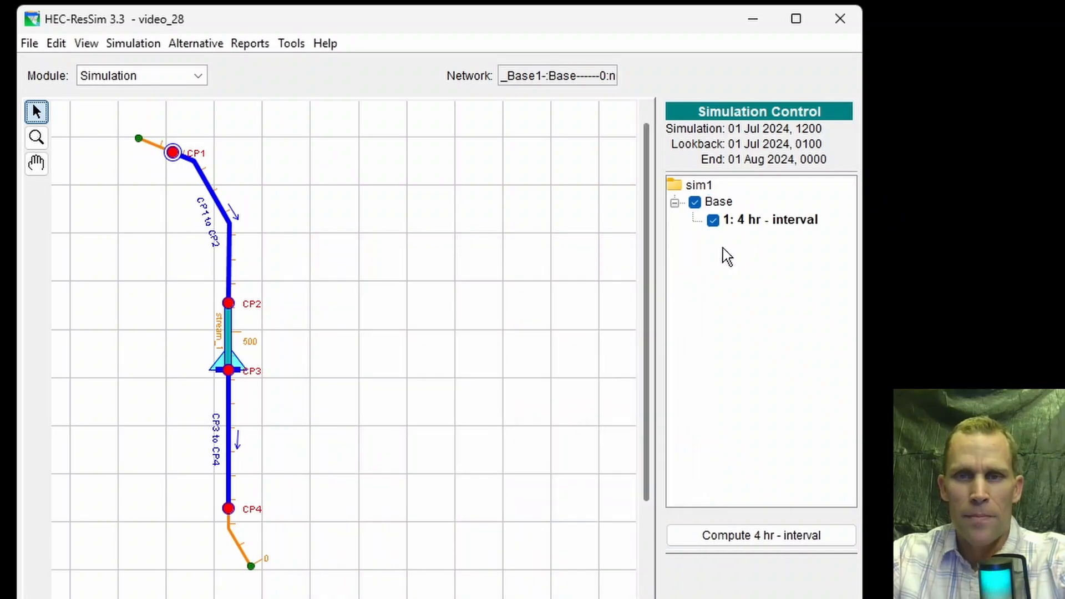
Step: Edit the "4 hr - interval" trial run and open its Reservoir Editor for reservoir_1
right_click(770, 224)
left_click(816, 287)
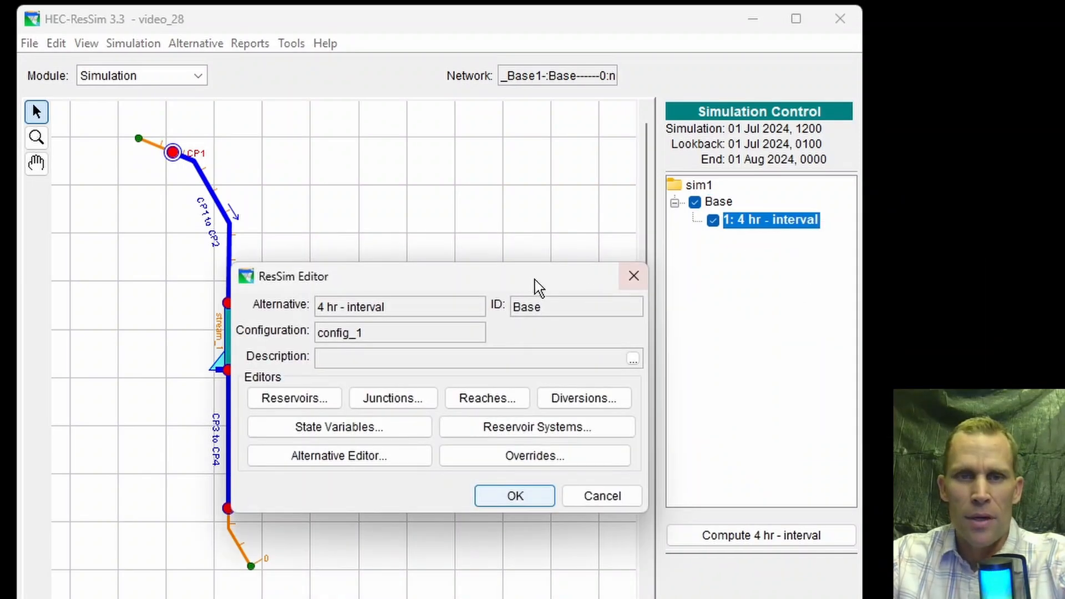
left_click(425, 442)
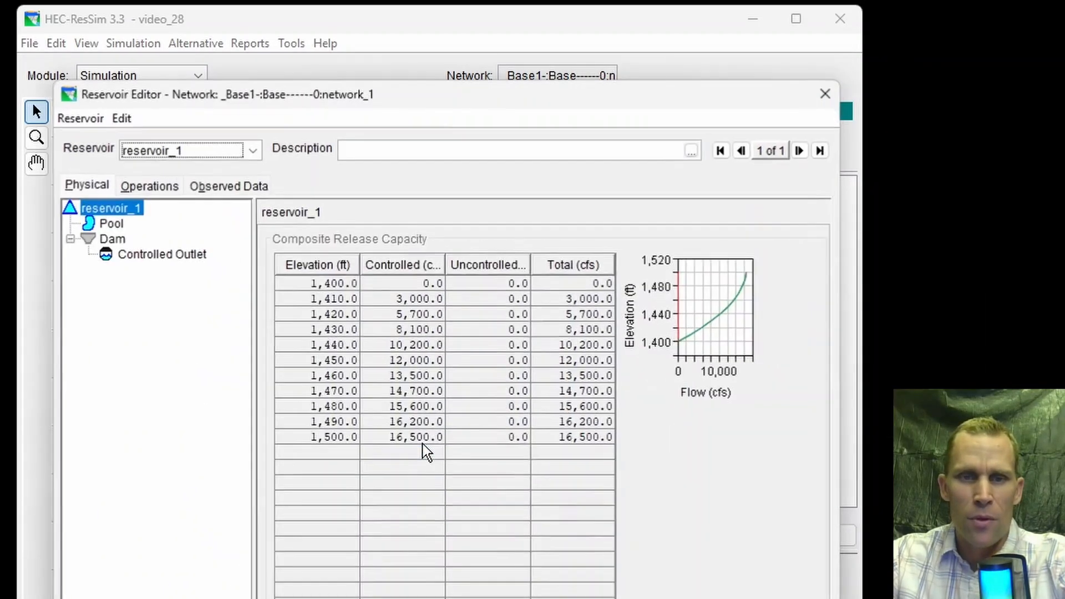
left_click_drag(331, 109, 572, 95)
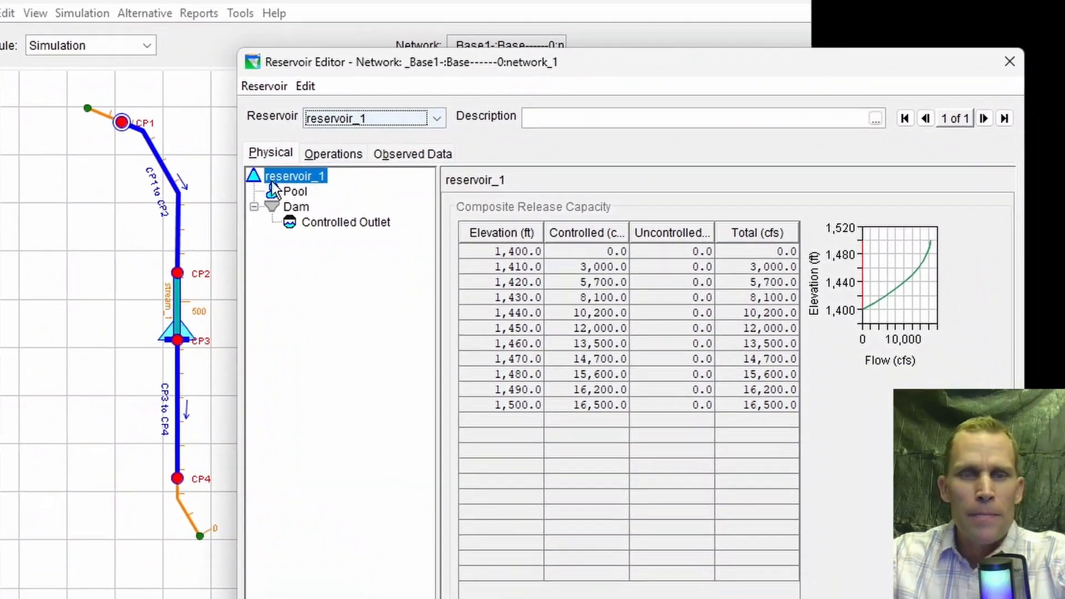
left_click(267, 155)
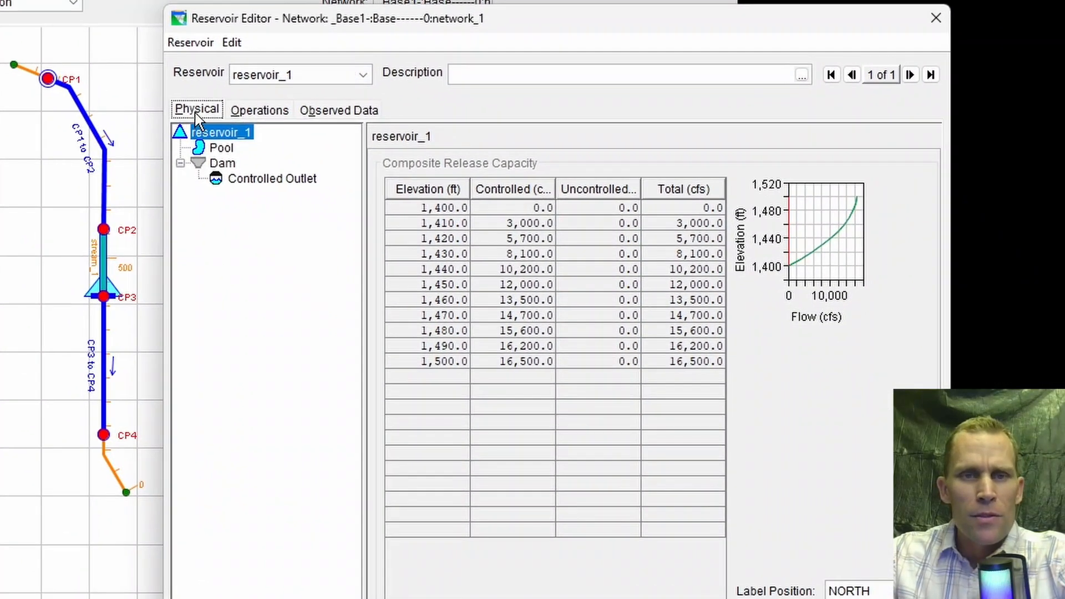
Step: Enable the decision interval for reservoir_1's operation_set_1 and set its interval option to Regular Interval
left_click(259, 111)
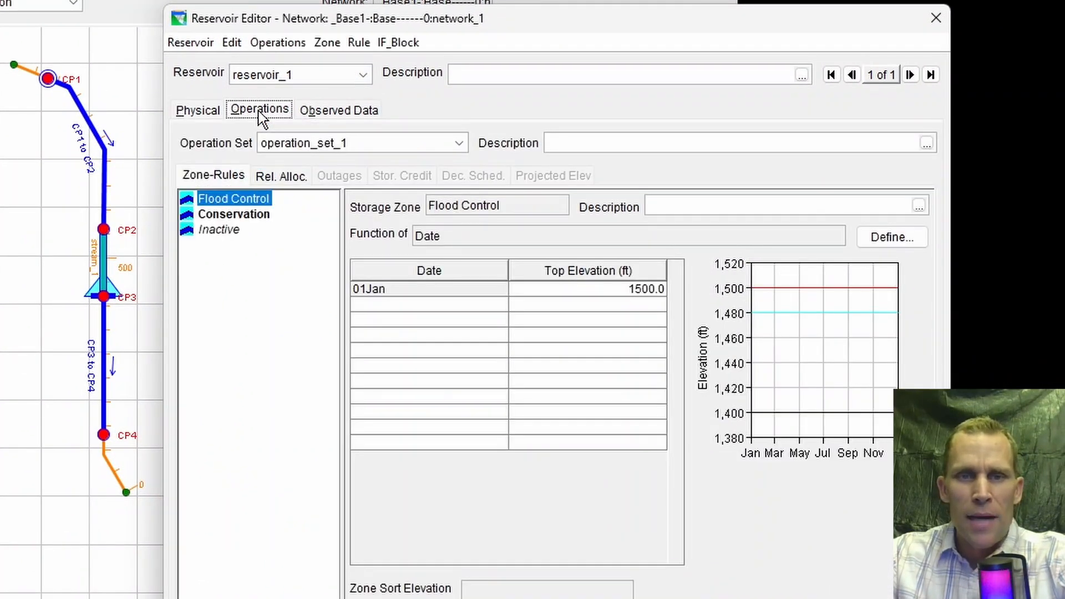
left_click(273, 45)
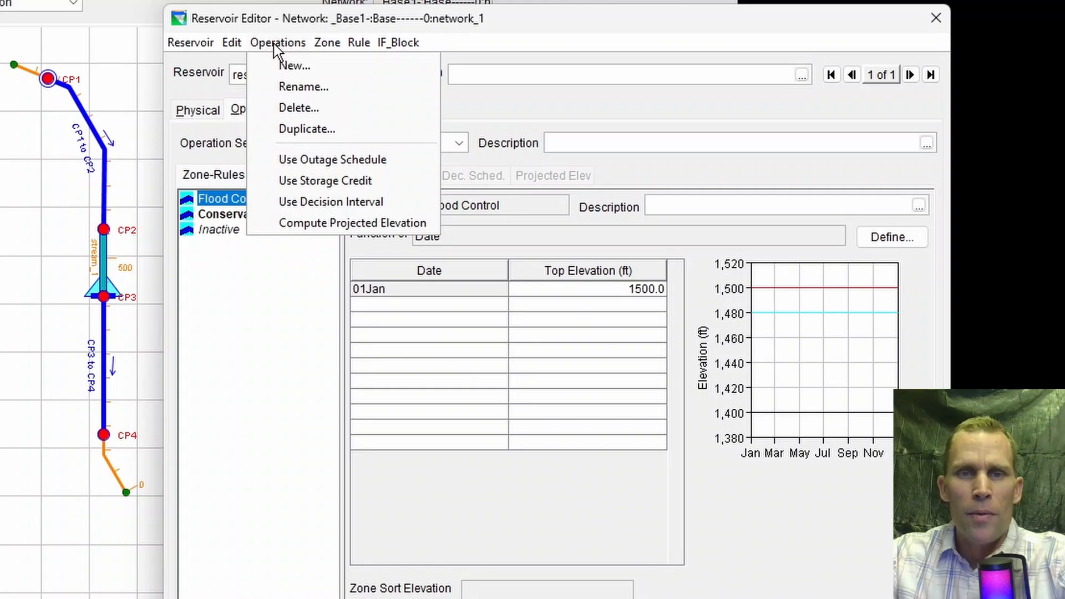
left_click(342, 202)
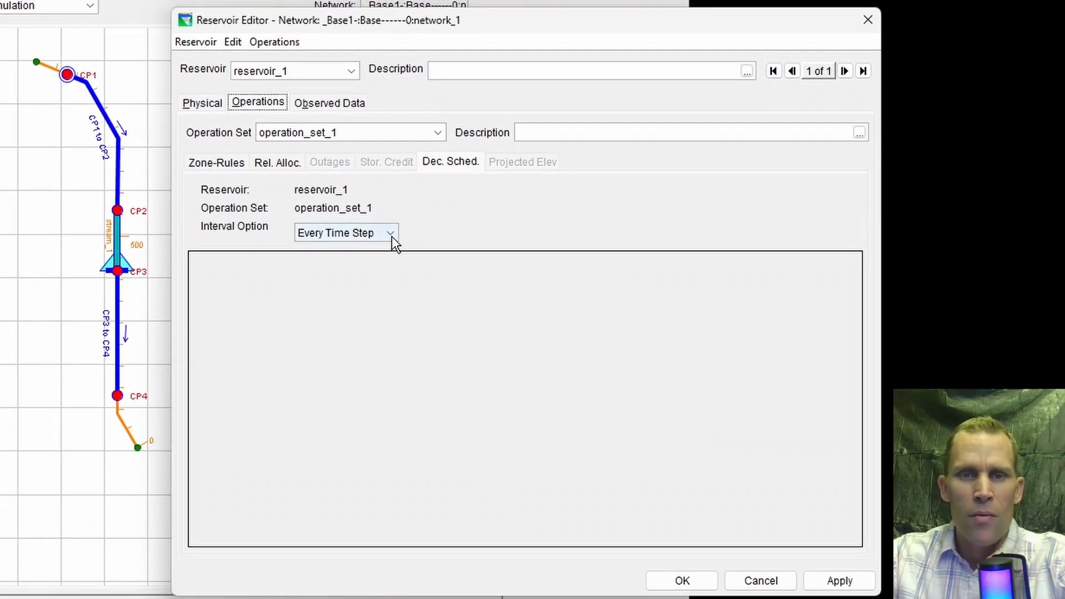
left_click(391, 233)
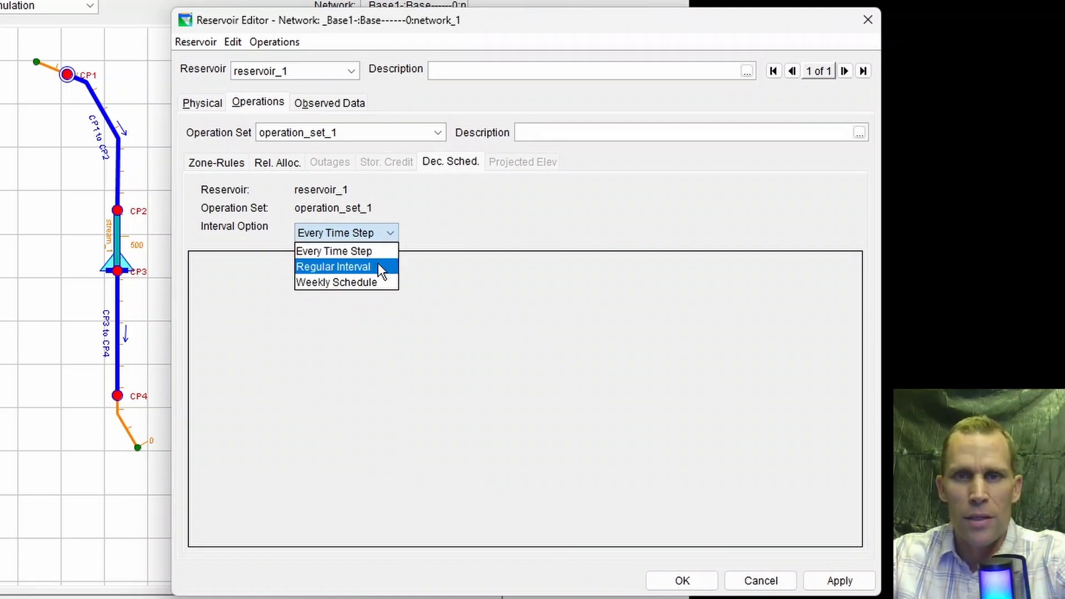
left_click(340, 268)
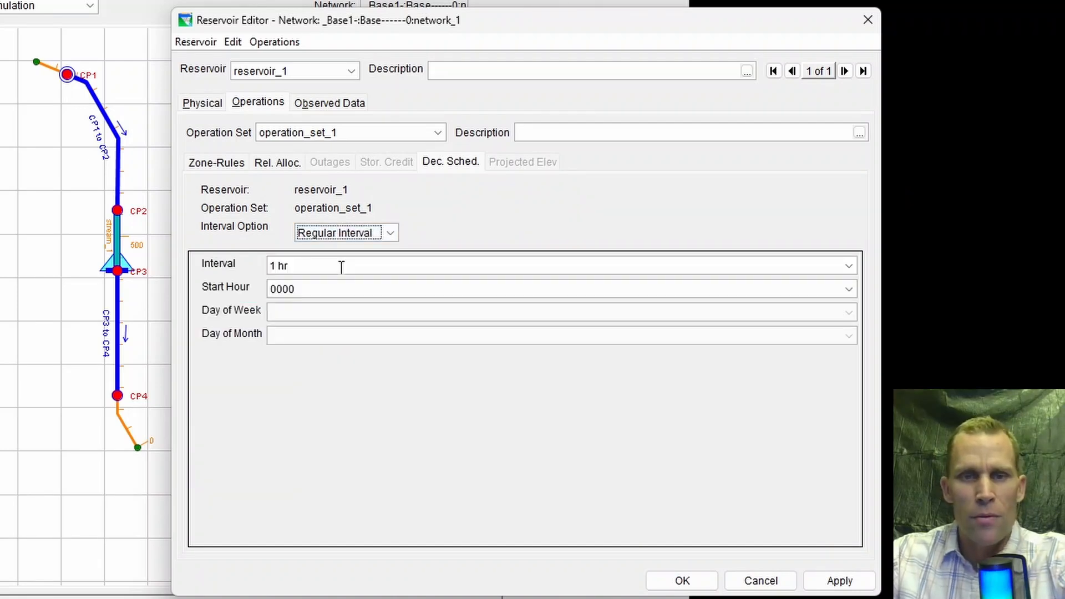
Step: Set the regular decision interval to 4 hr, apply it and close the Reservoir Editor
left_click(341, 266)
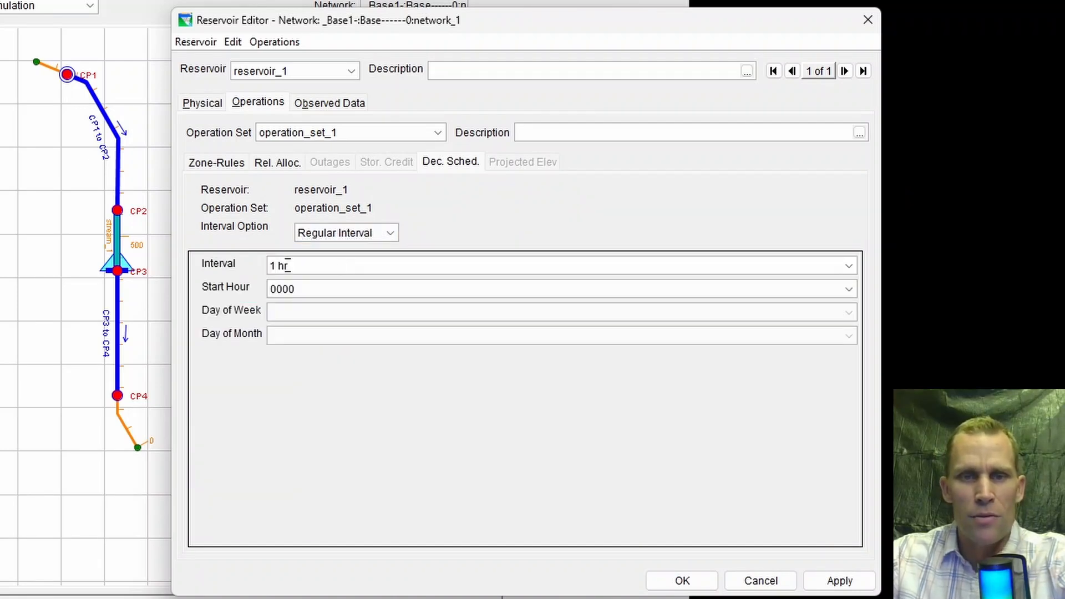
left_click(850, 268)
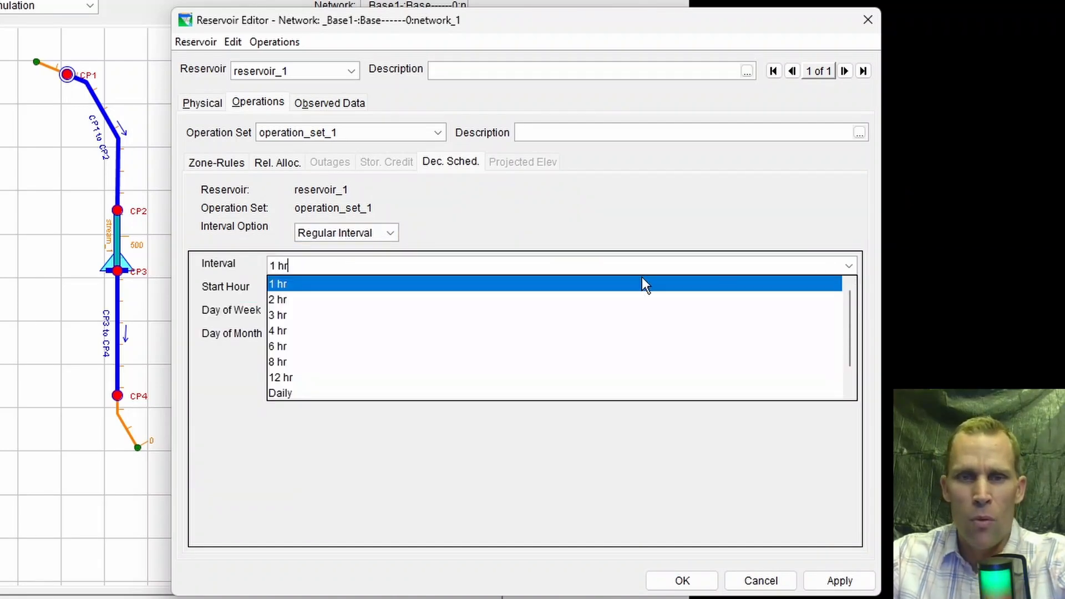
left_click(279, 331)
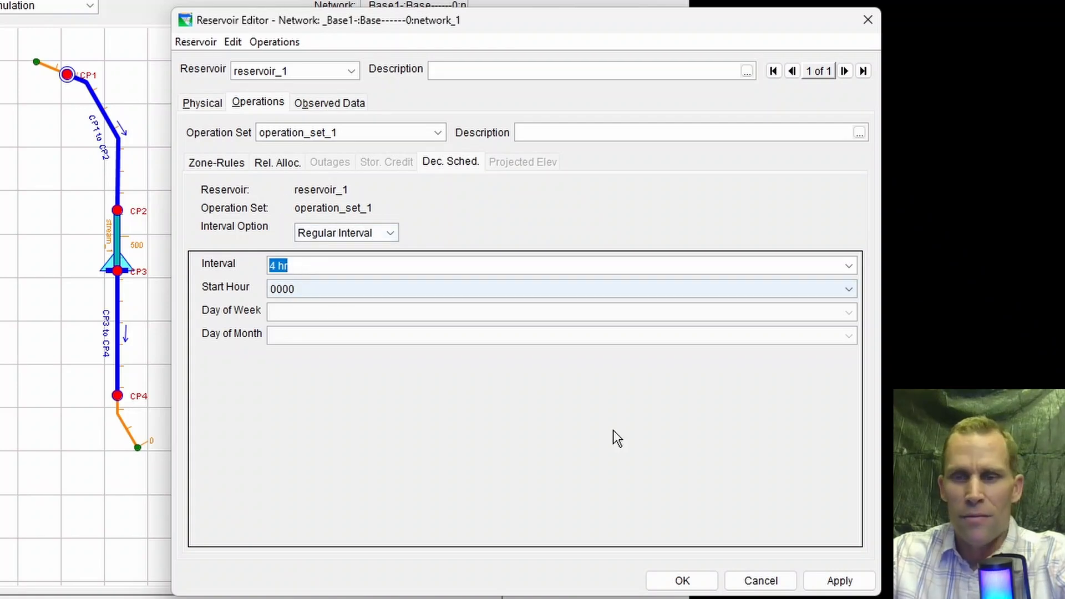
left_click(841, 581)
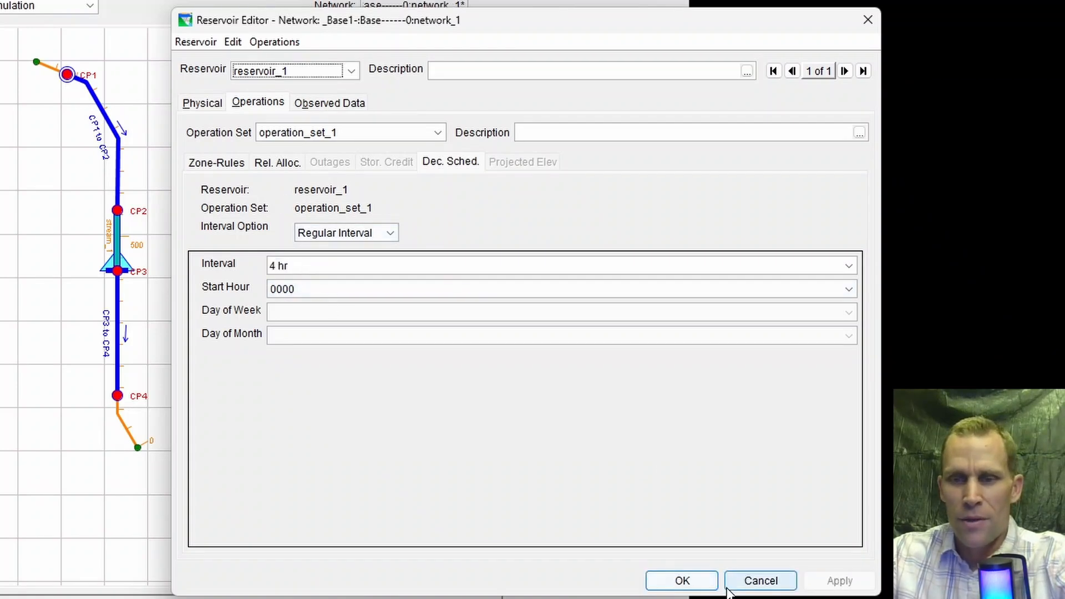
left_click(701, 581)
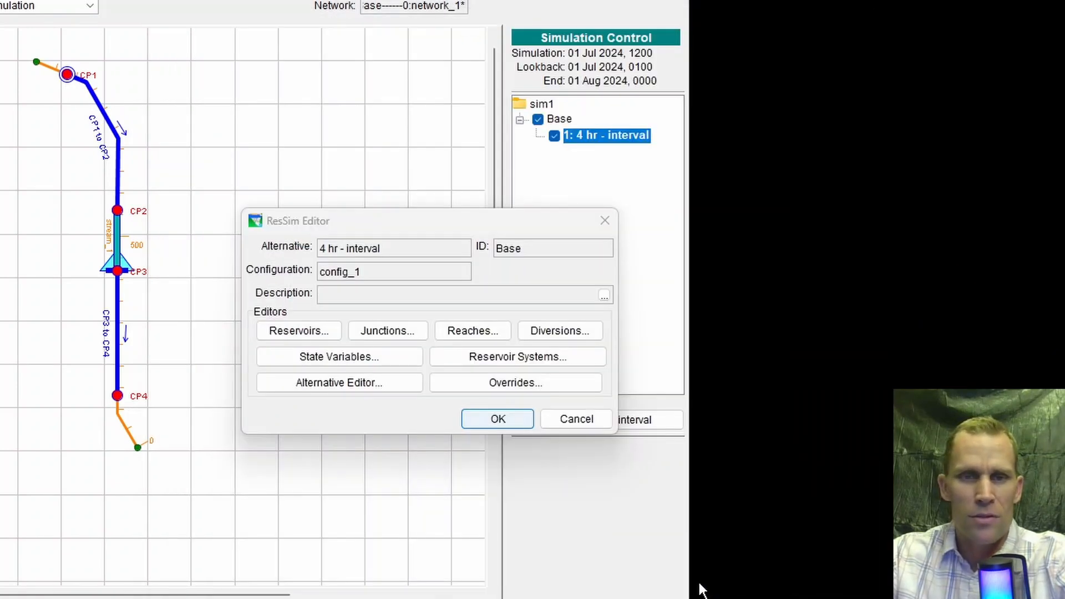
Step: Accept the edits to the "4 hr - interval" trial run and compute it
left_click(495, 422)
left_click(604, 425)
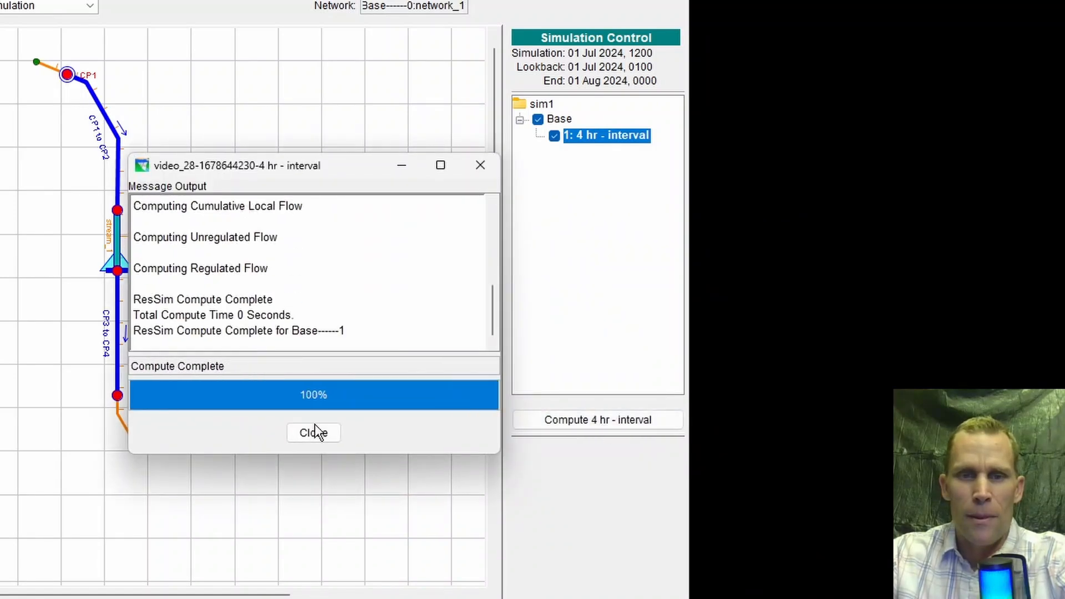
left_click(307, 433)
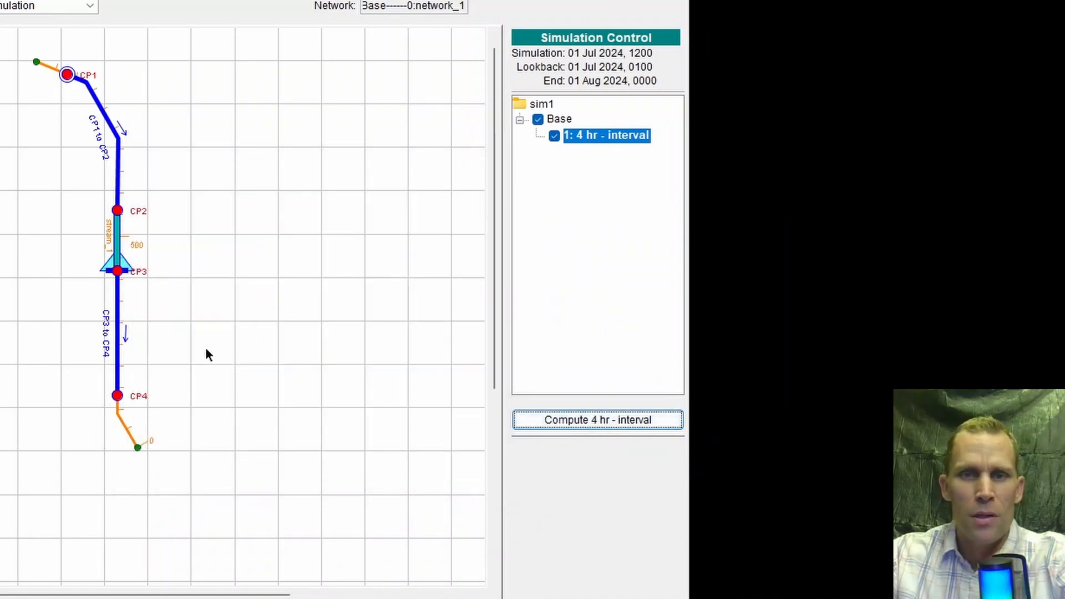
Step: Plot reservoir_1's results in an enlarged window and highlight the 4-hour trial's pool elevation and outflow curves
right_click(118, 254)
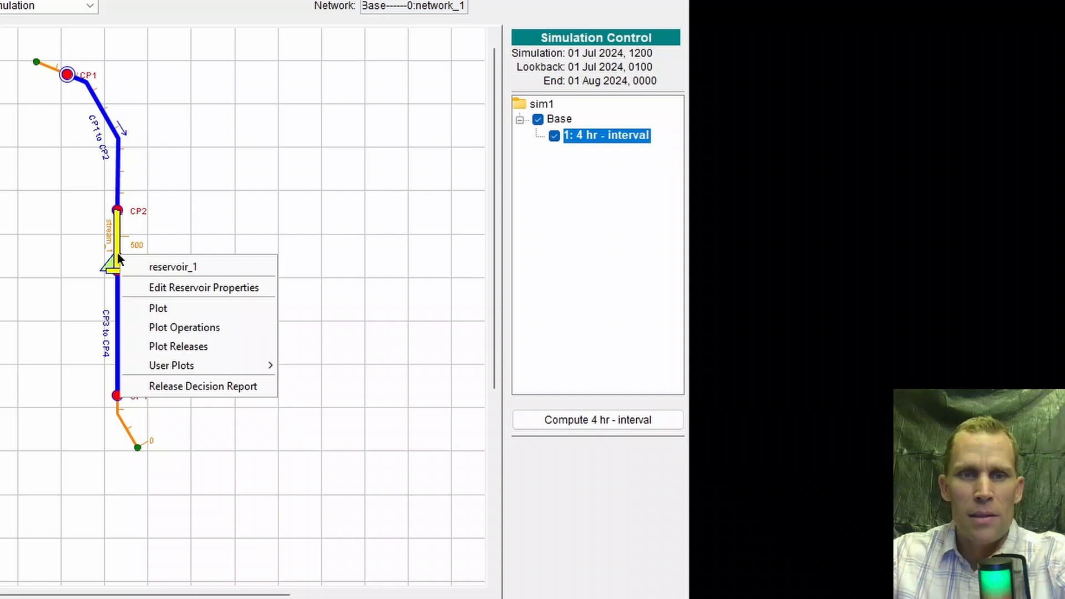
left_click(157, 308)
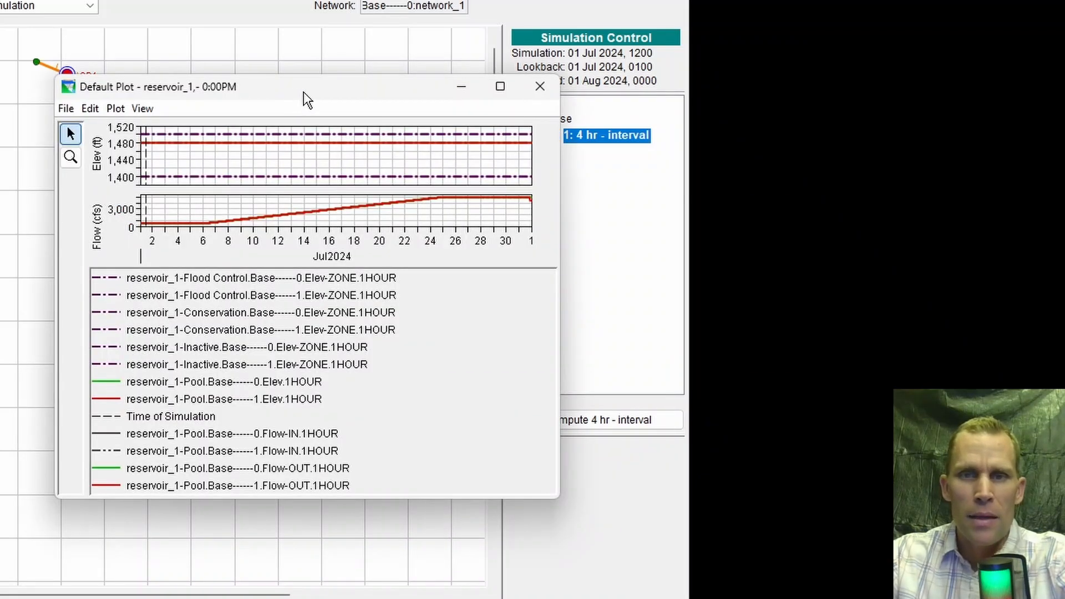
left_click_drag(304, 91, 255, 159)
double_click(255, 159)
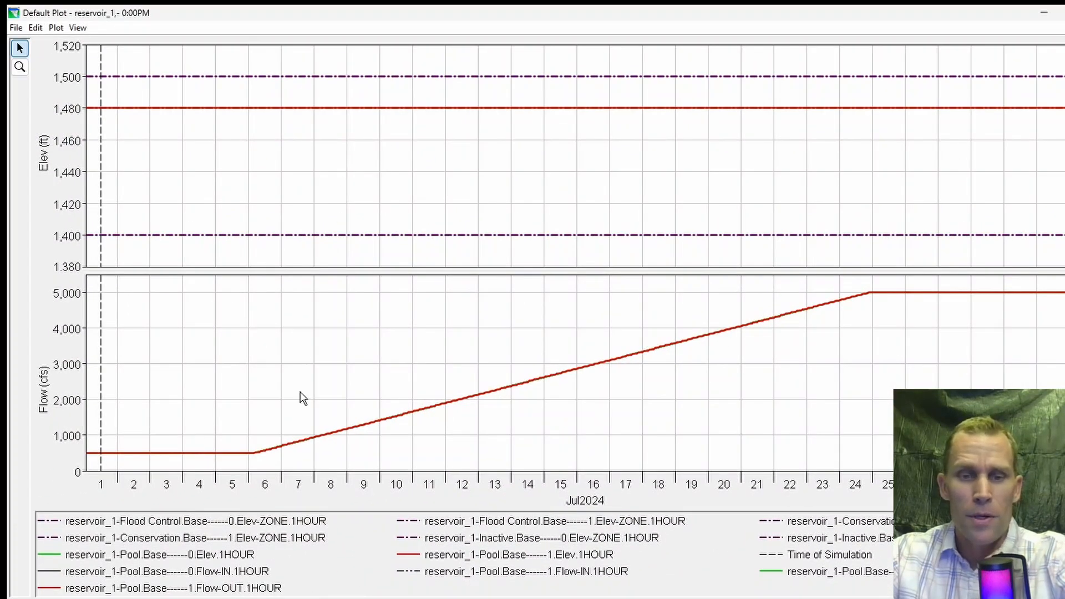
left_click(462, 555)
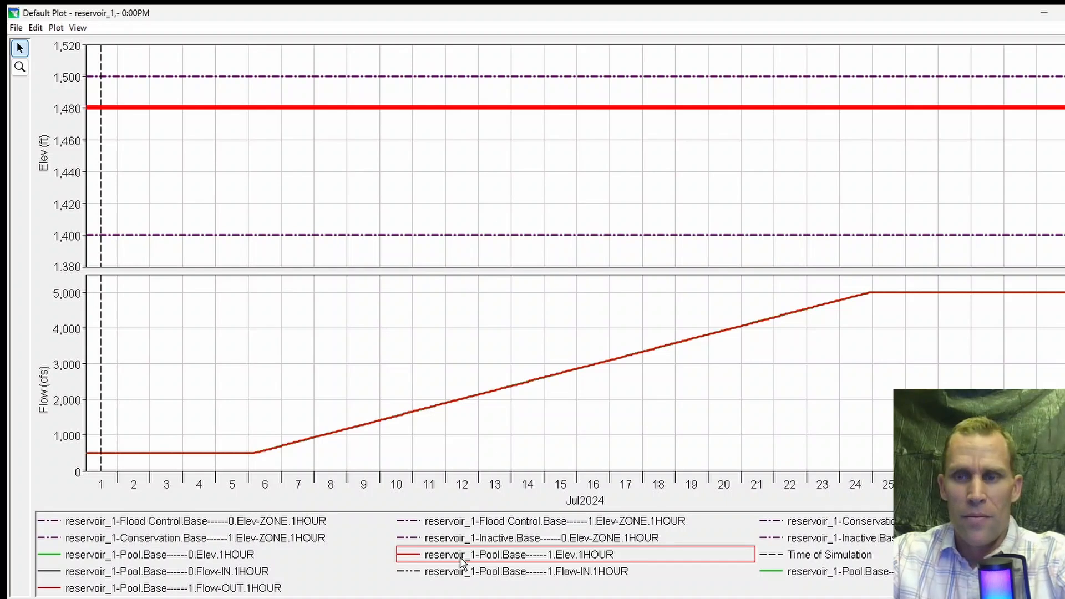
left_click(236, 589)
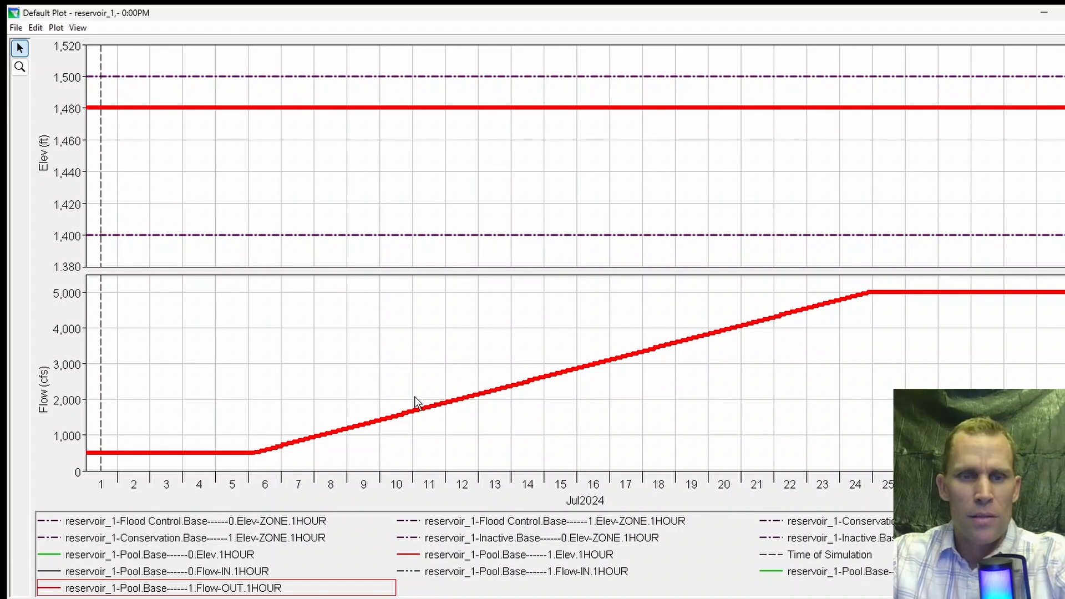
Step: Zoom in on the flow curves around 8 July 2024 to compare Base and trial outflows, and on the pool elevation near 1,480 ft
left_click(22, 69)
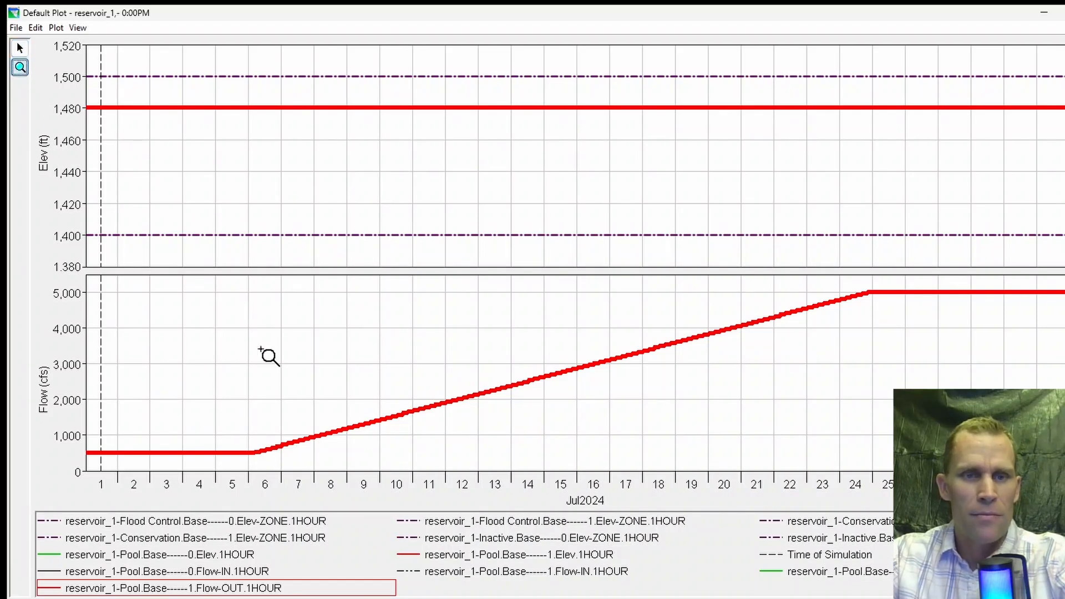
left_click_drag(307, 416, 398, 434)
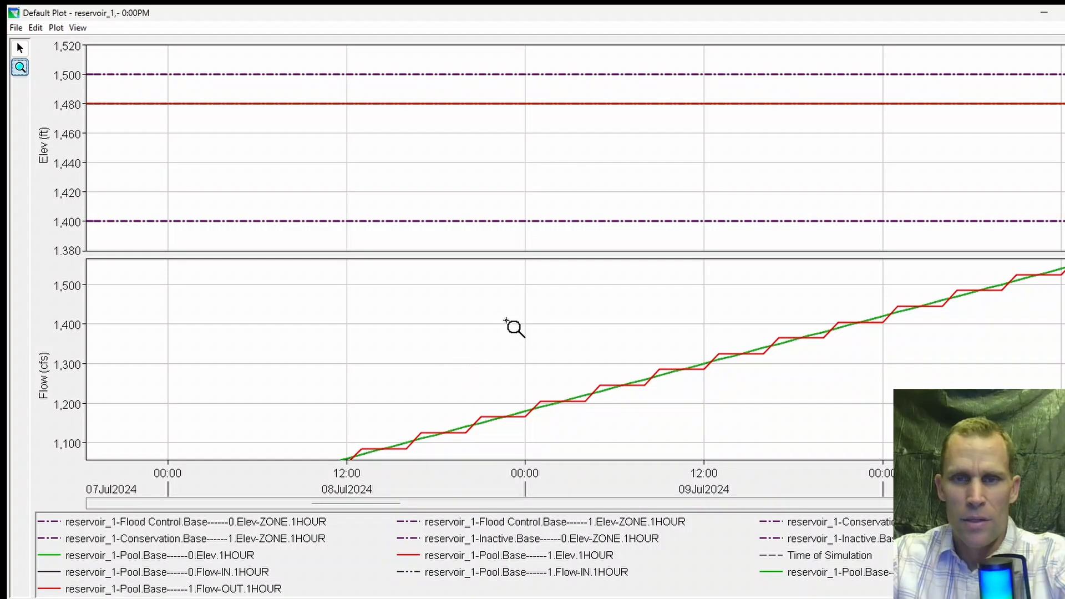
left_click_drag(507, 347, 851, 411)
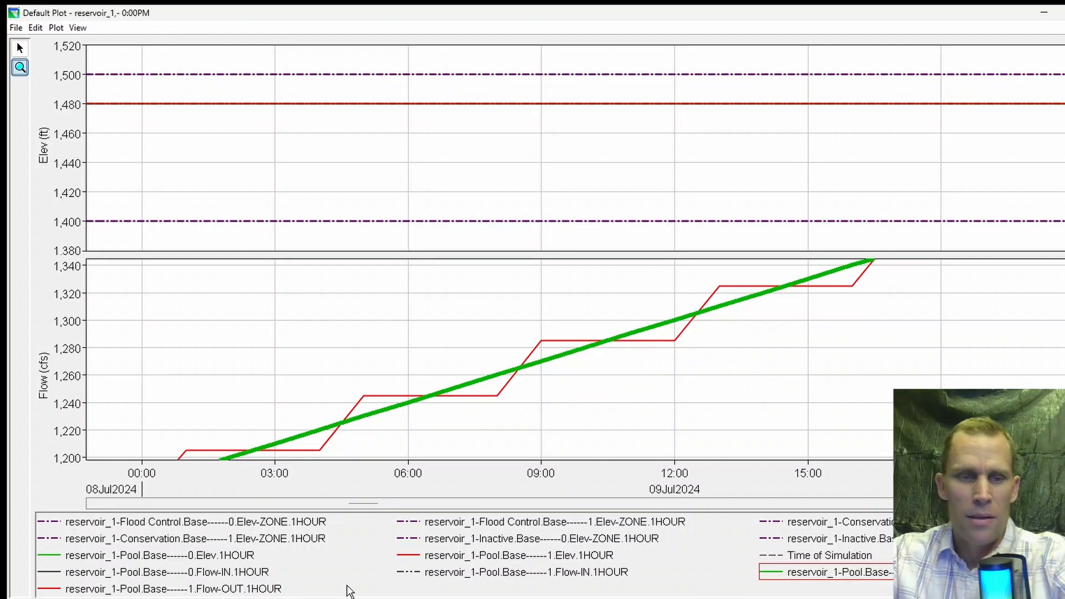
left_click(255, 587)
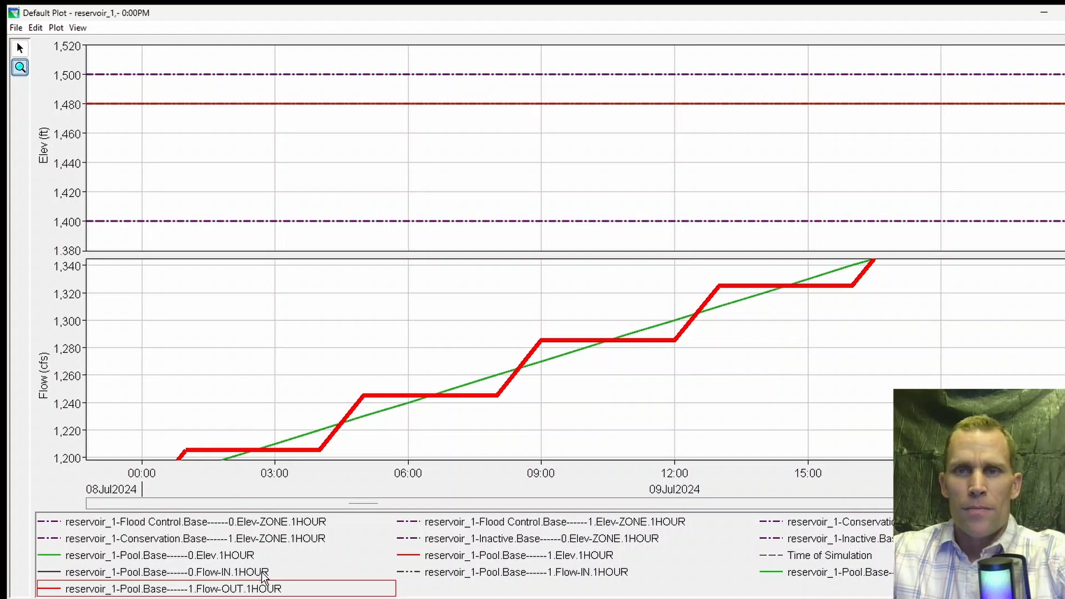
left_click_drag(158, 91, 863, 109)
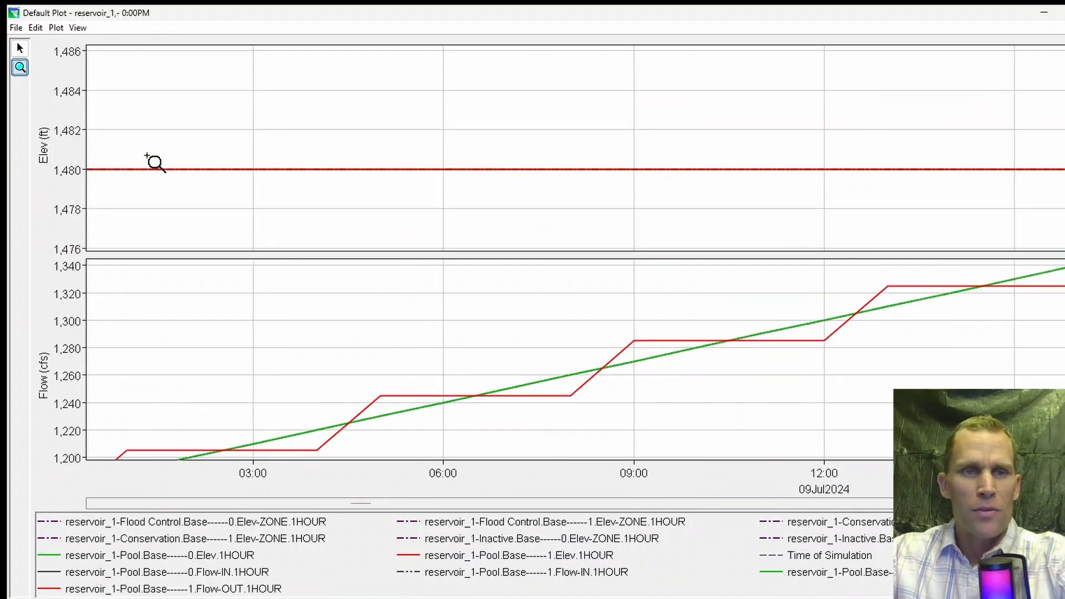
left_click_drag(148, 156, 1032, 182)
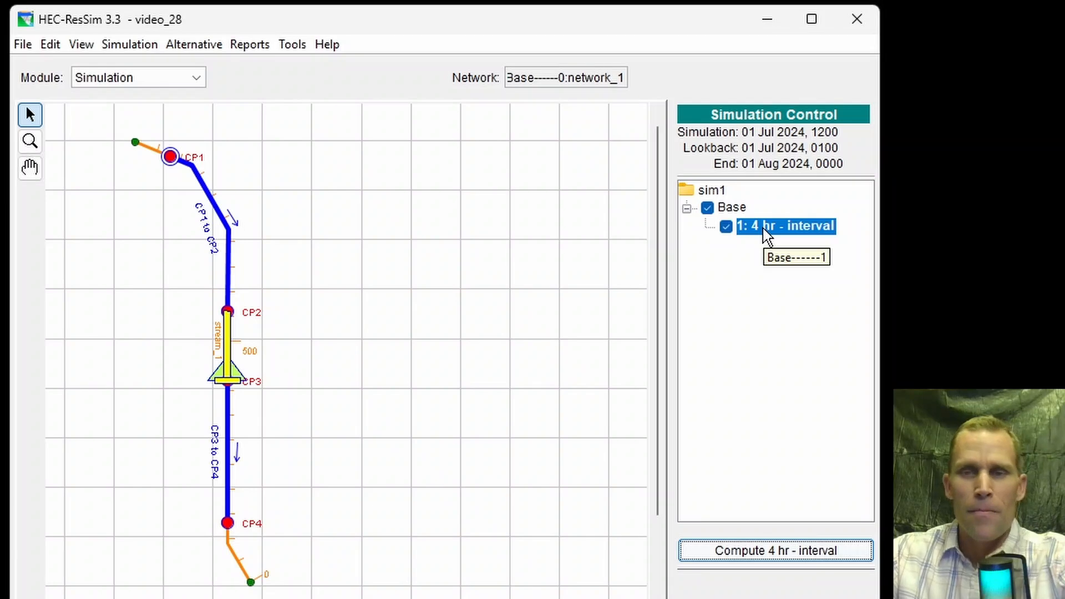
Step: Create a new trial based on the "4 hr - interval" trial and name it "8 hr - interval"
right_click(768, 235)
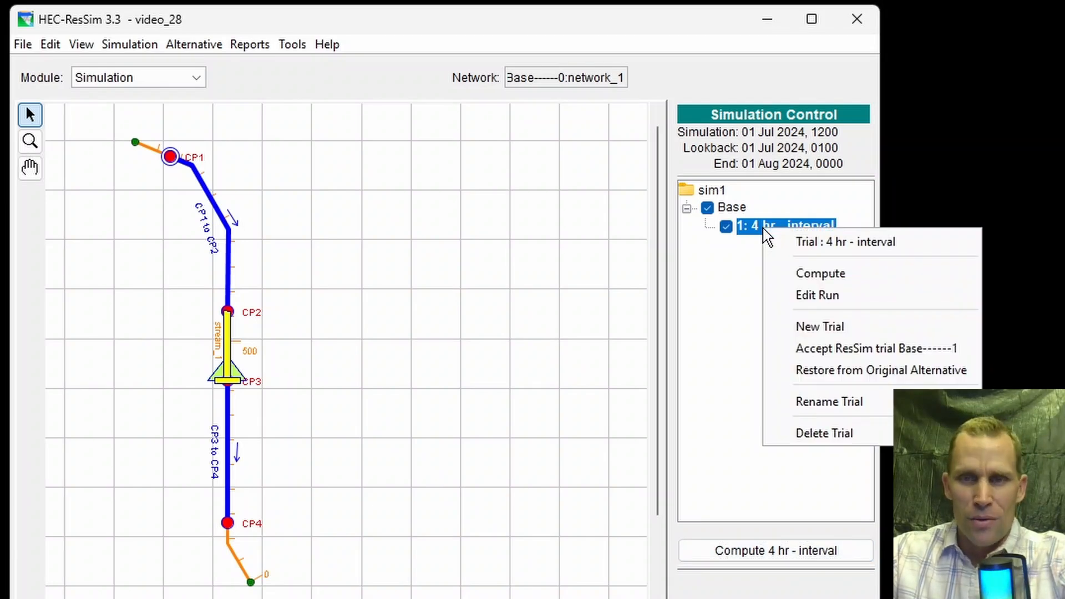
left_click(813, 332)
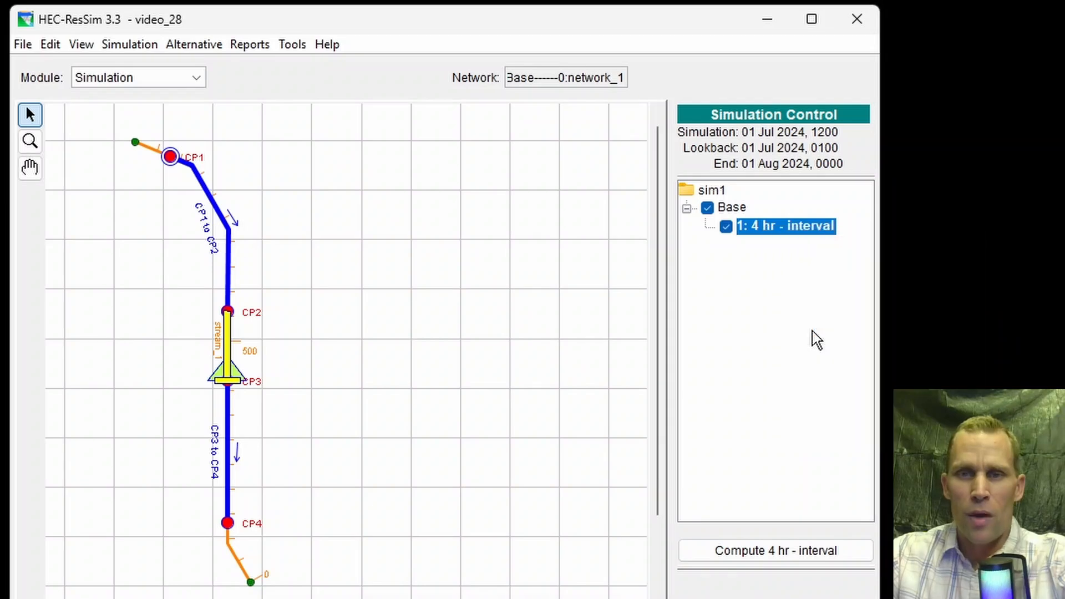
left_click_drag(496, 276, 592, 334)
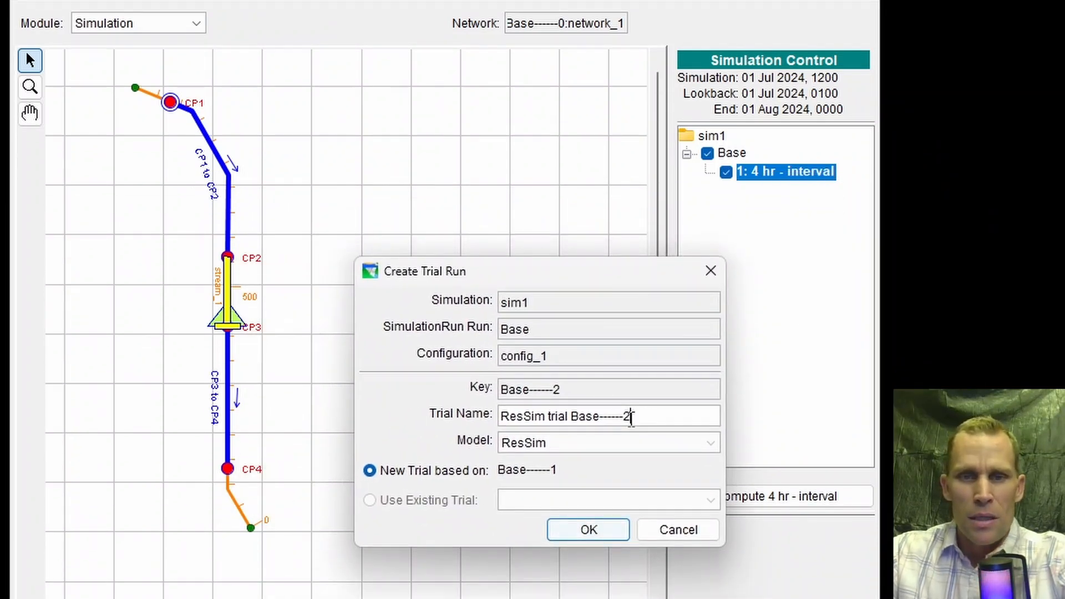
left_click_drag(631, 417, 366, 369)
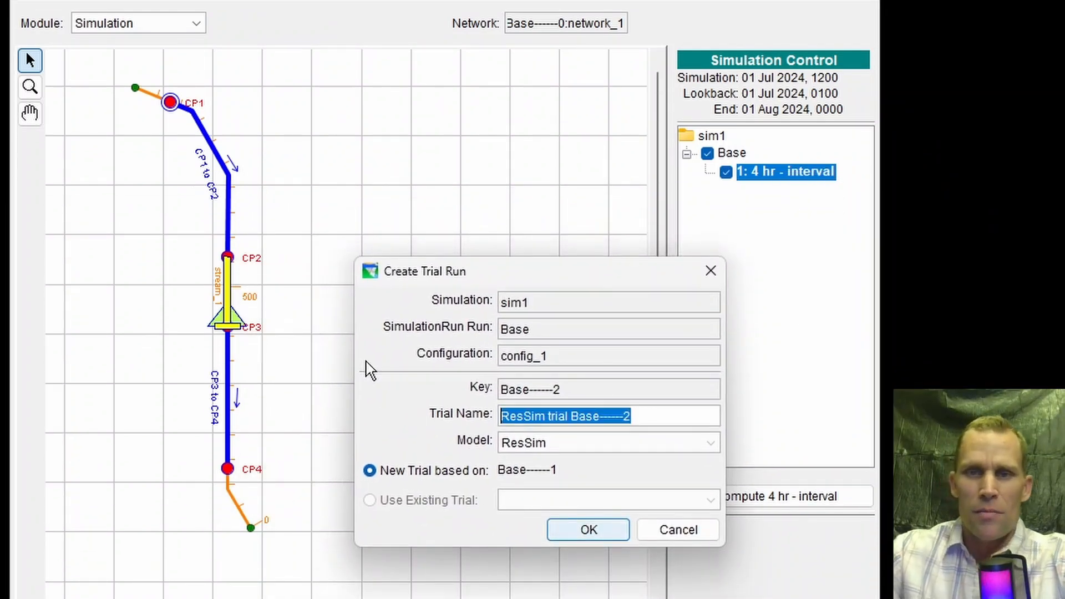
type("8 hr - interval")
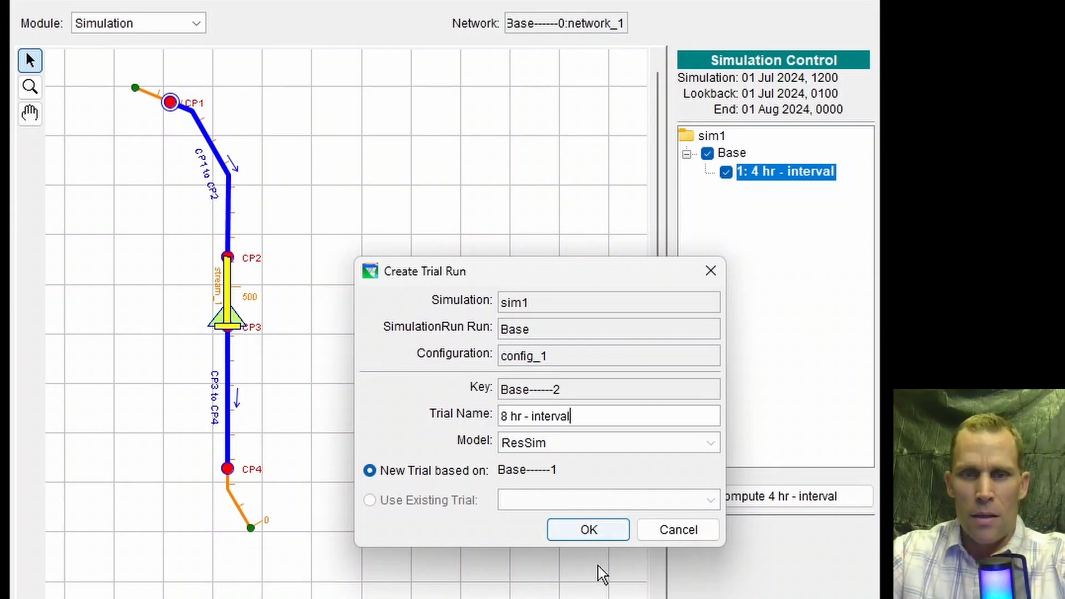
left_click(589, 529)
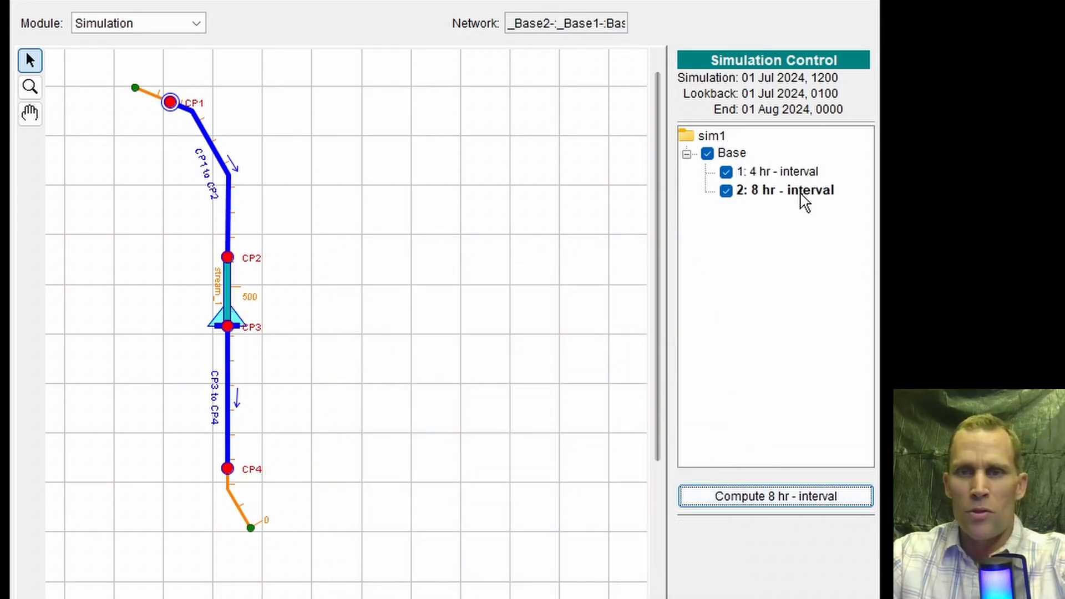
Step: Edit the "8 hr - interval" trial run and open its Reservoir Editor for reservoir_1
right_click(804, 202)
left_click(911, 259)
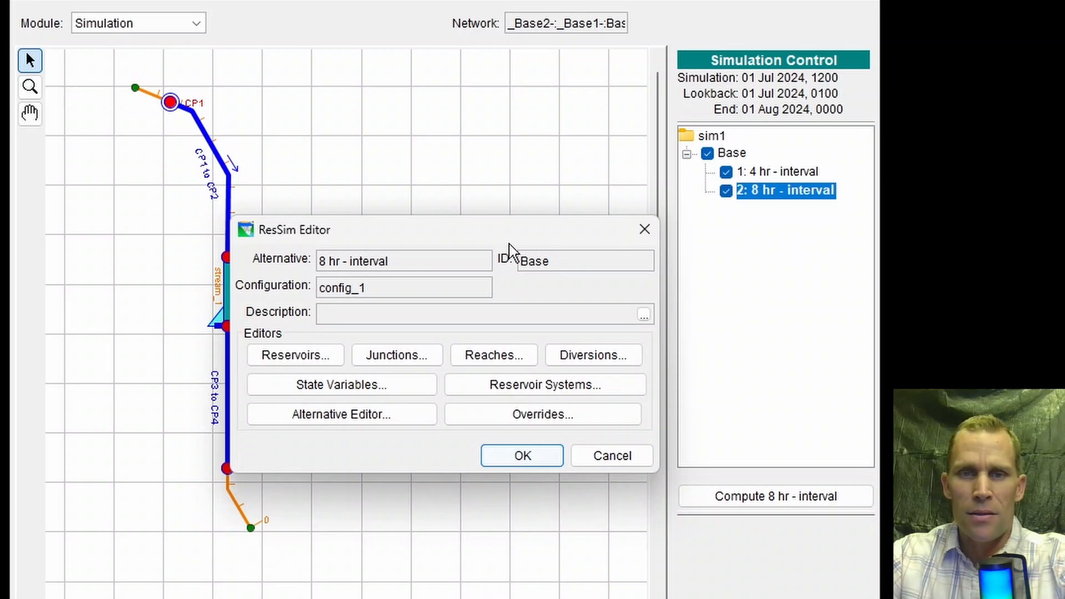
left_click_drag(509, 243, 660, 282)
left_click(456, 401)
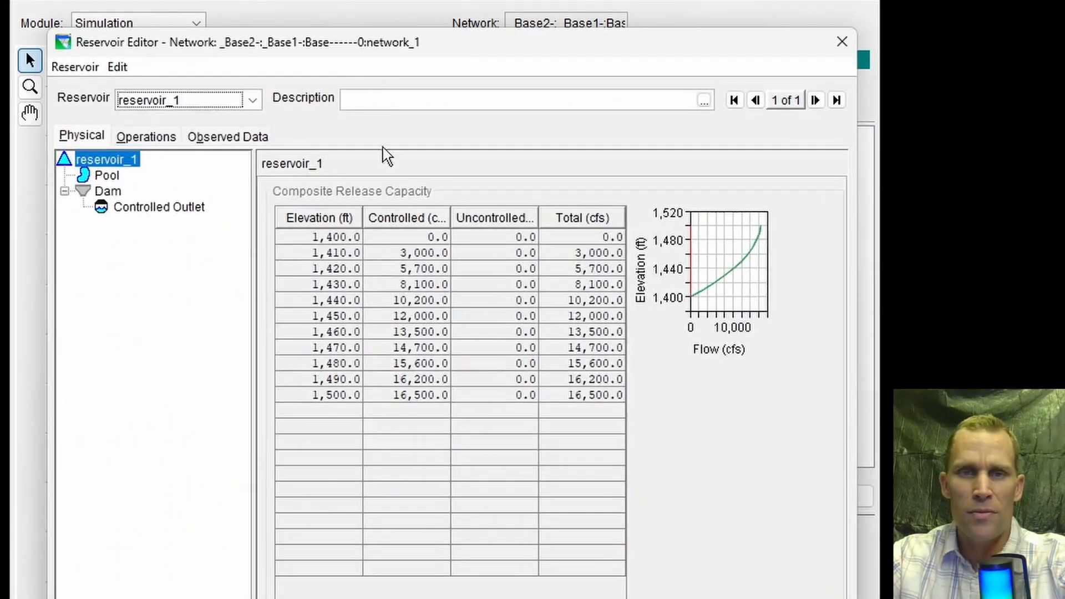
left_click_drag(369, 30, 633, 17)
Step: Set the decision schedule interval of reservoir_1's operation_set_1 to 8 hr and accept the reservoir changes
left_click(422, 124)
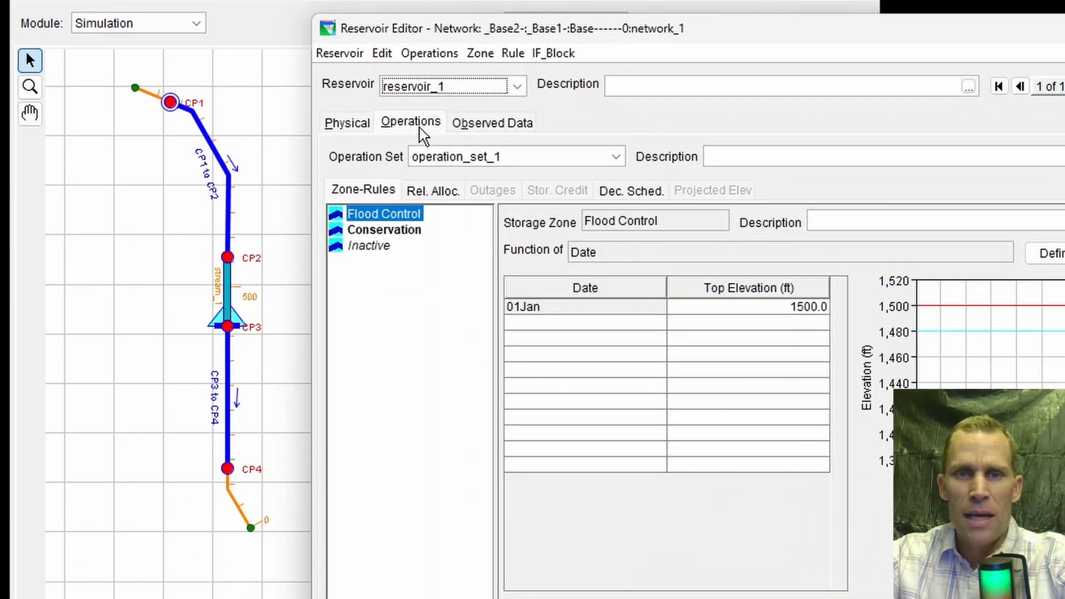
left_click(628, 193)
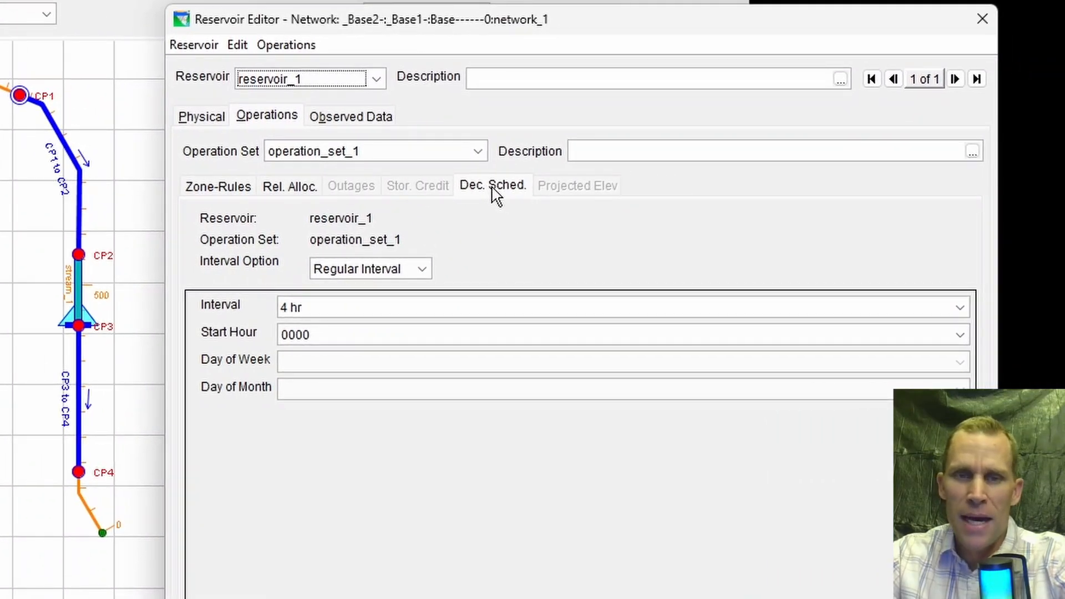
left_click(298, 305)
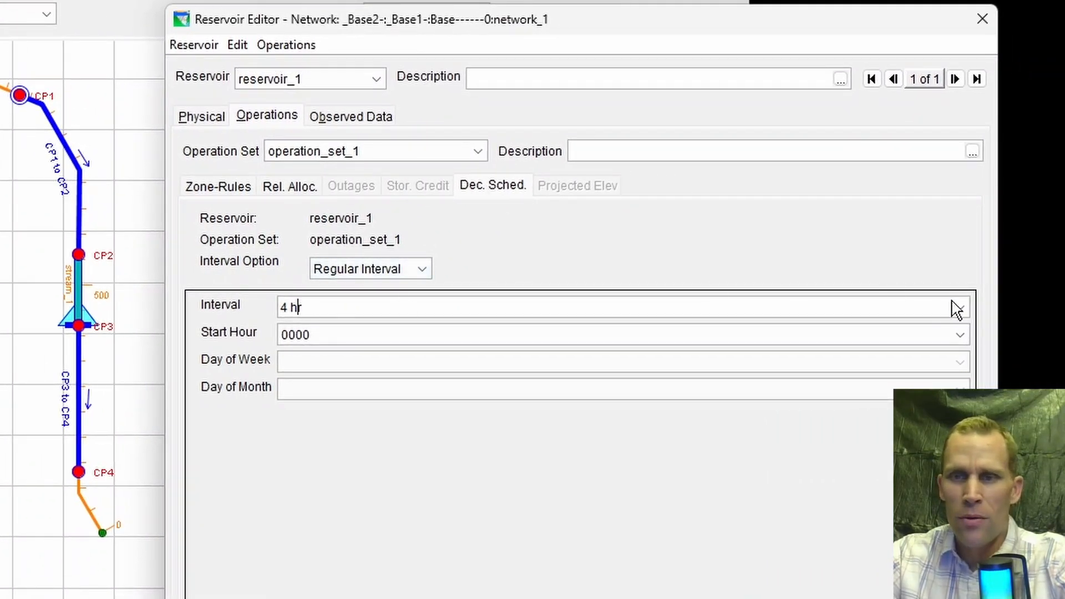
left_click(954, 307)
left_click(349, 366)
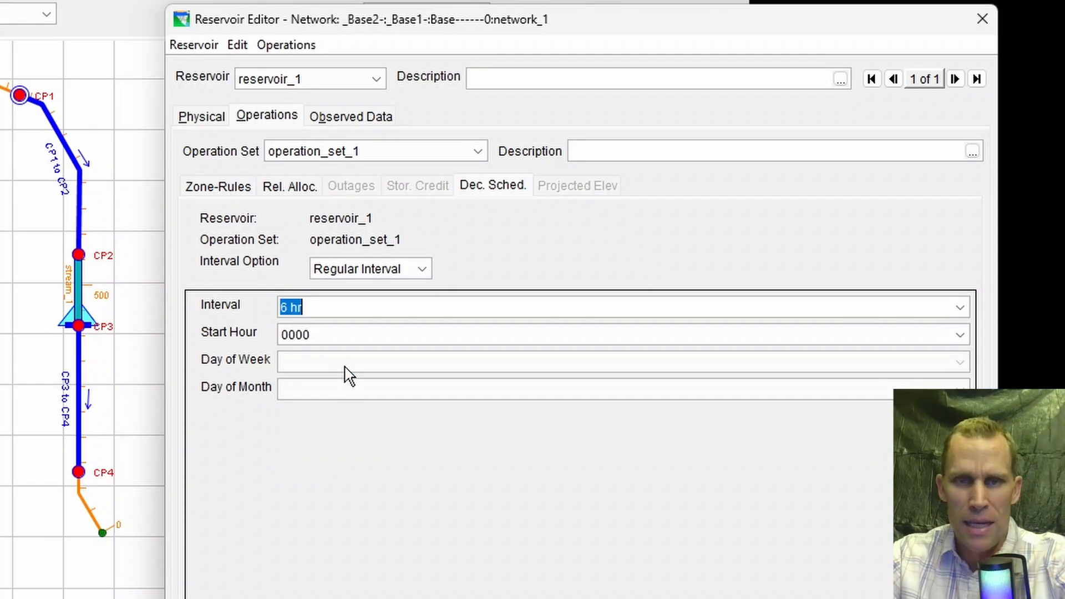
left_click(960, 308)
left_click(344, 384)
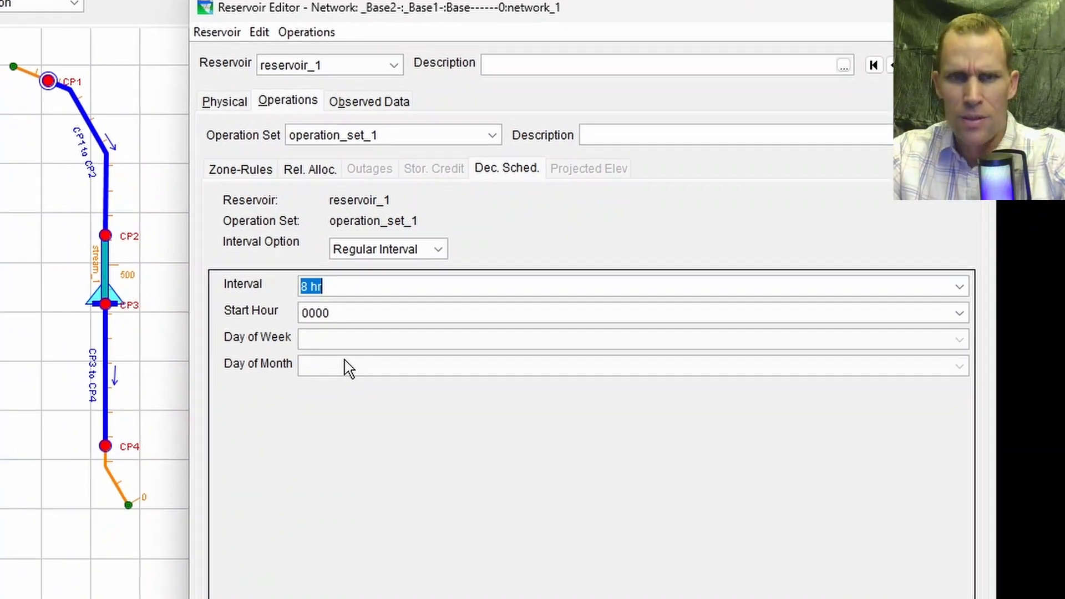
left_click(943, 582)
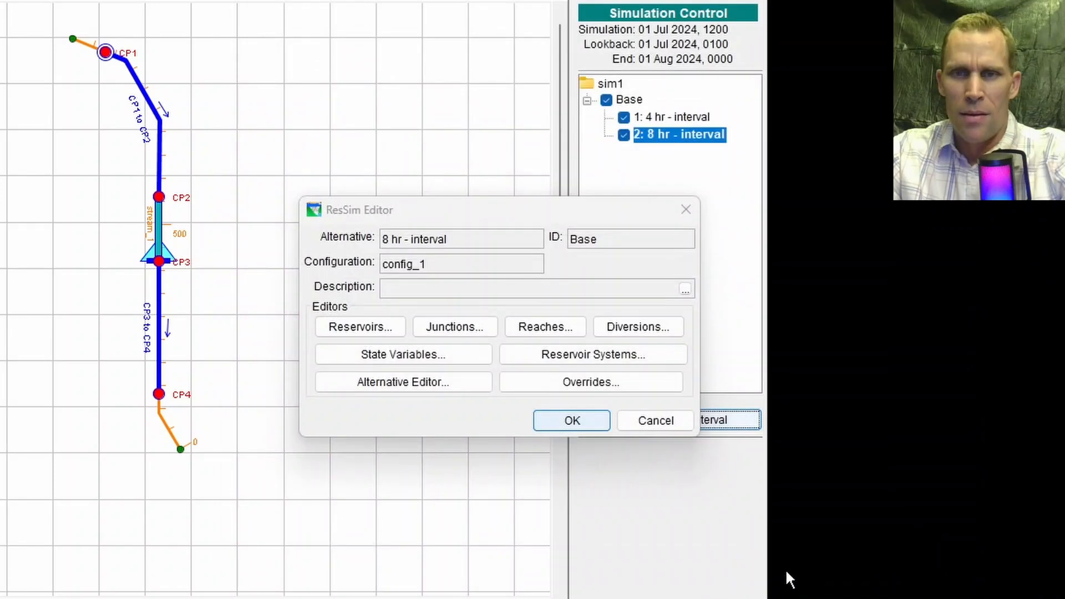
Step: Accept the "8 hr - interval" run edits, compute the trial and close its compute report
left_click(587, 422)
left_click(613, 422)
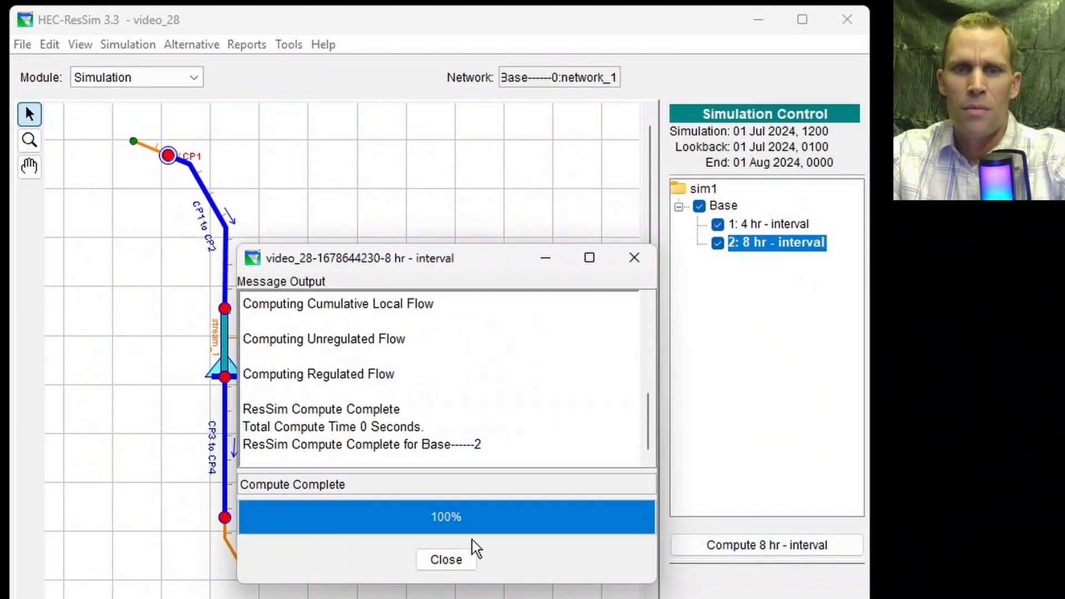
left_click(456, 564)
Step: Create a new trial based on the "8 hr - interval" trial and name it "12 hr - interval"
right_click(755, 251)
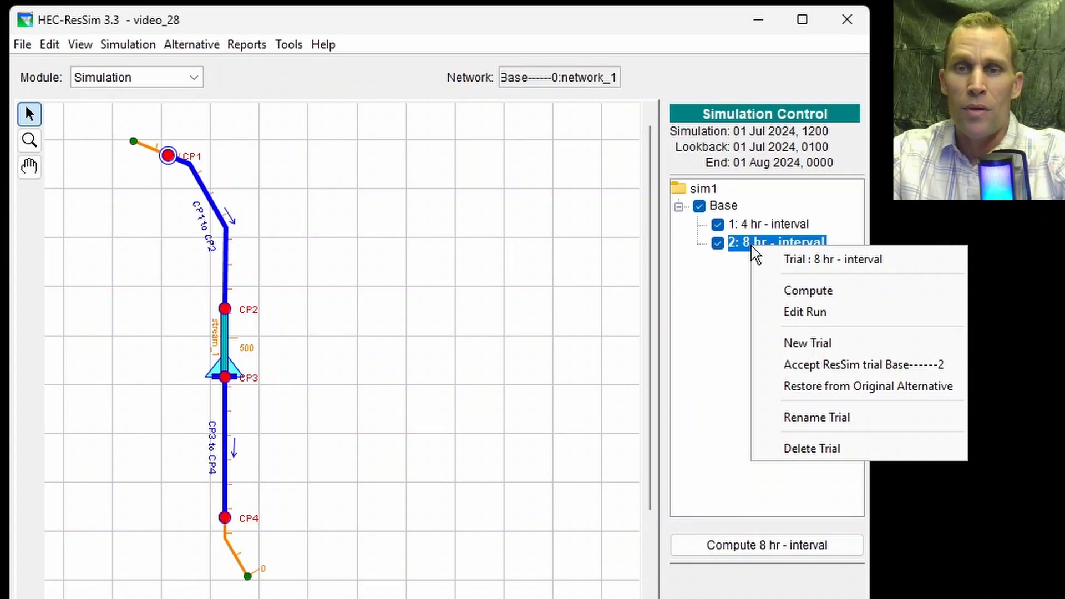
left_click(791, 345)
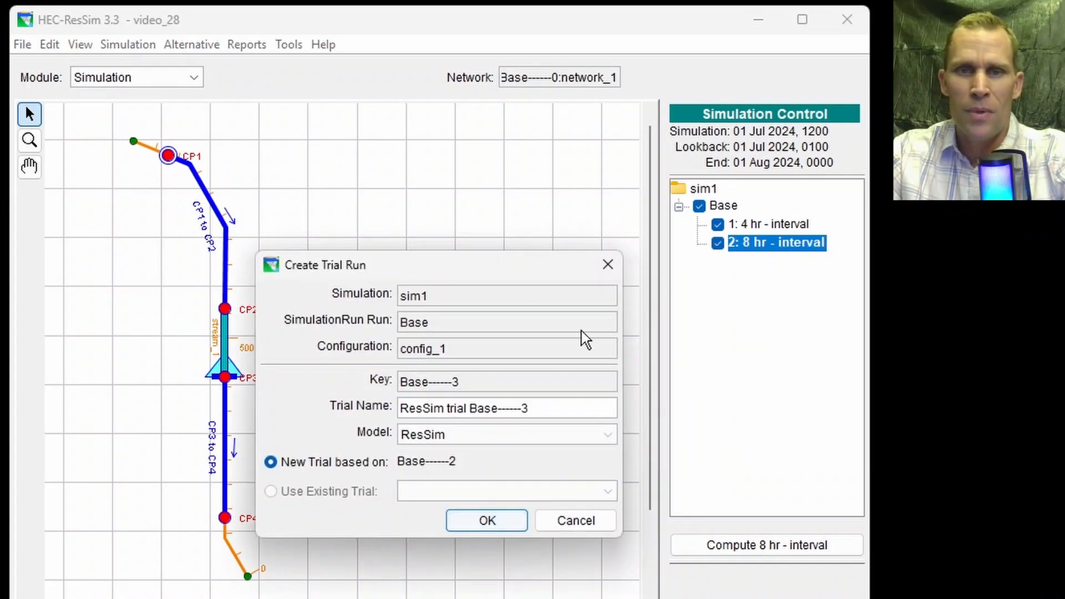
left_click_drag(523, 268, 636, 318)
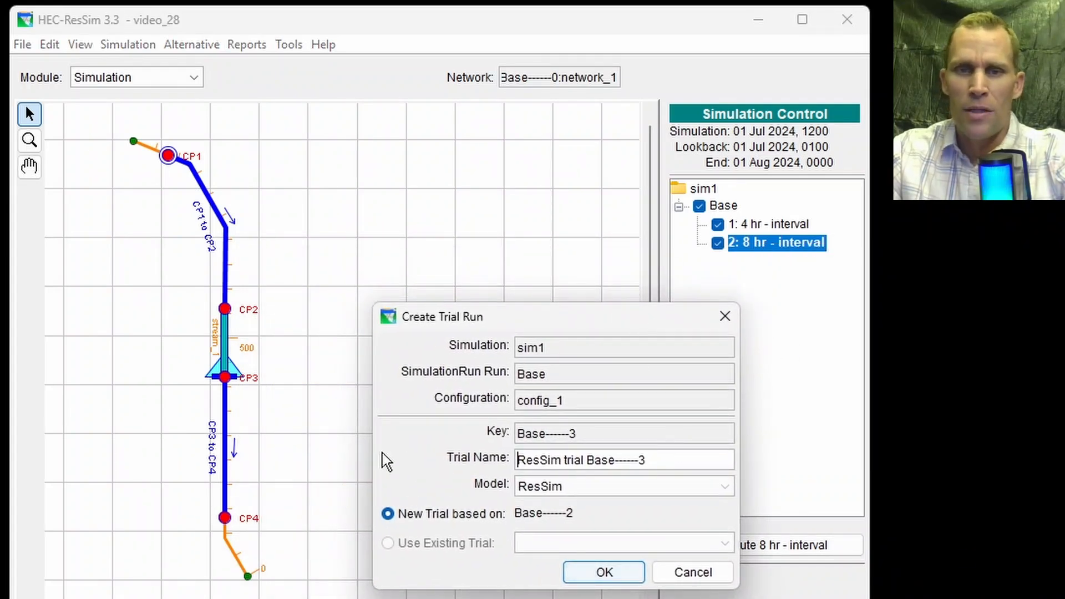
left_click_drag(679, 465, 368, 438)
type("12 h")
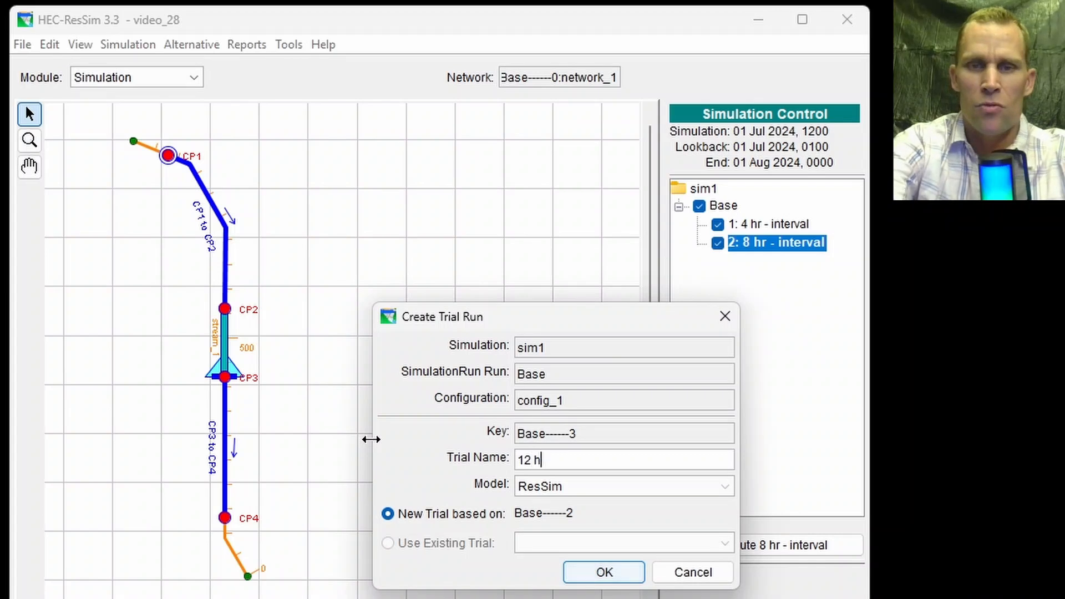
type("r - interval")
left_click(600, 574)
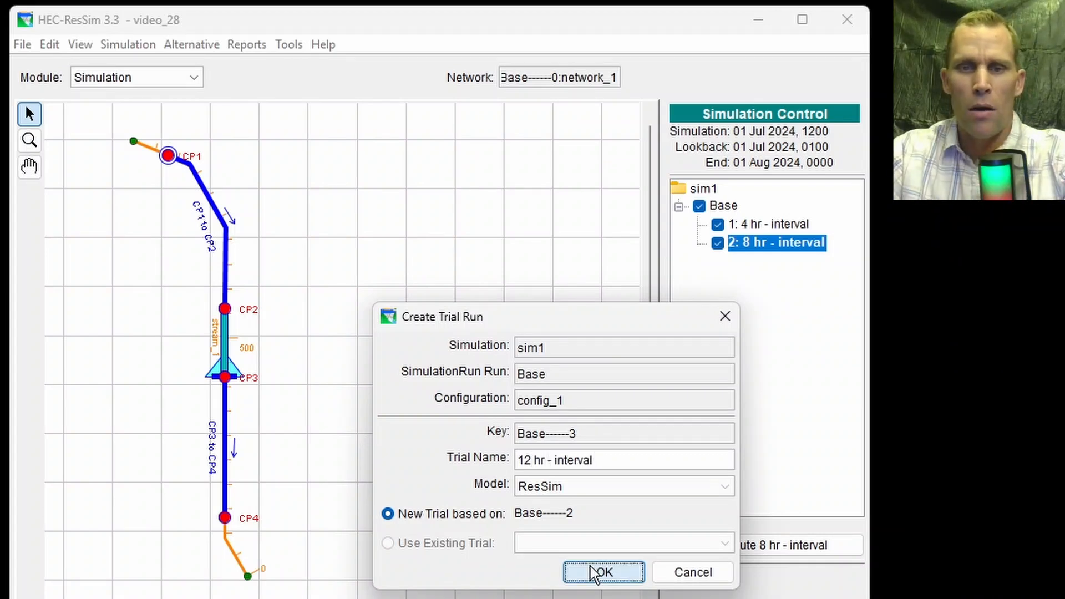
Step: Edit the "12 hr - interval" trial run and open its Reservoir Editor for reservoir_1
right_click(760, 276)
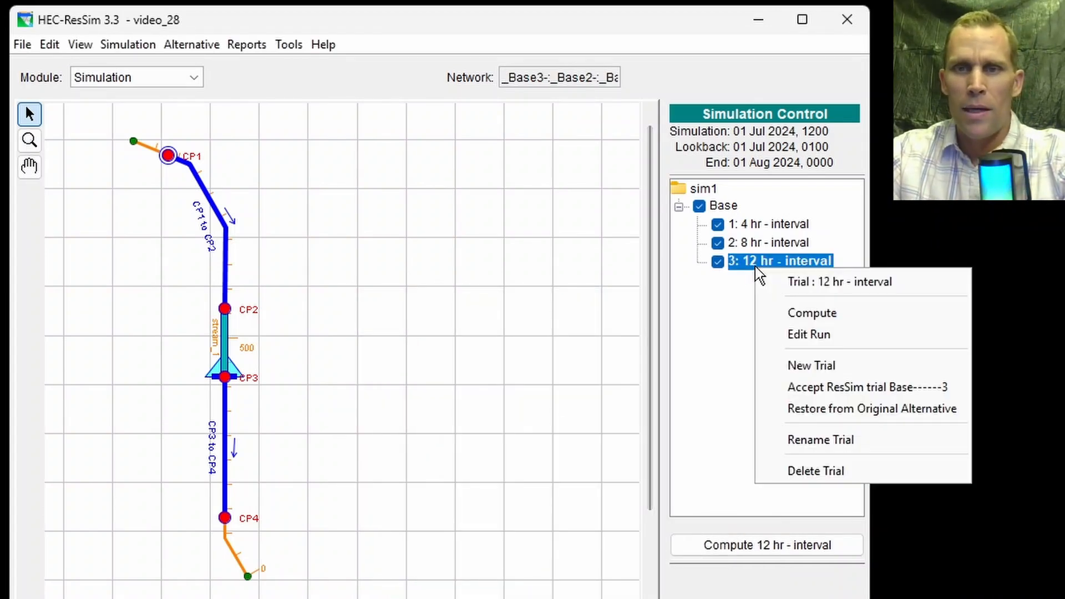
left_click(792, 334)
left_click_drag(584, 308, 649, 362)
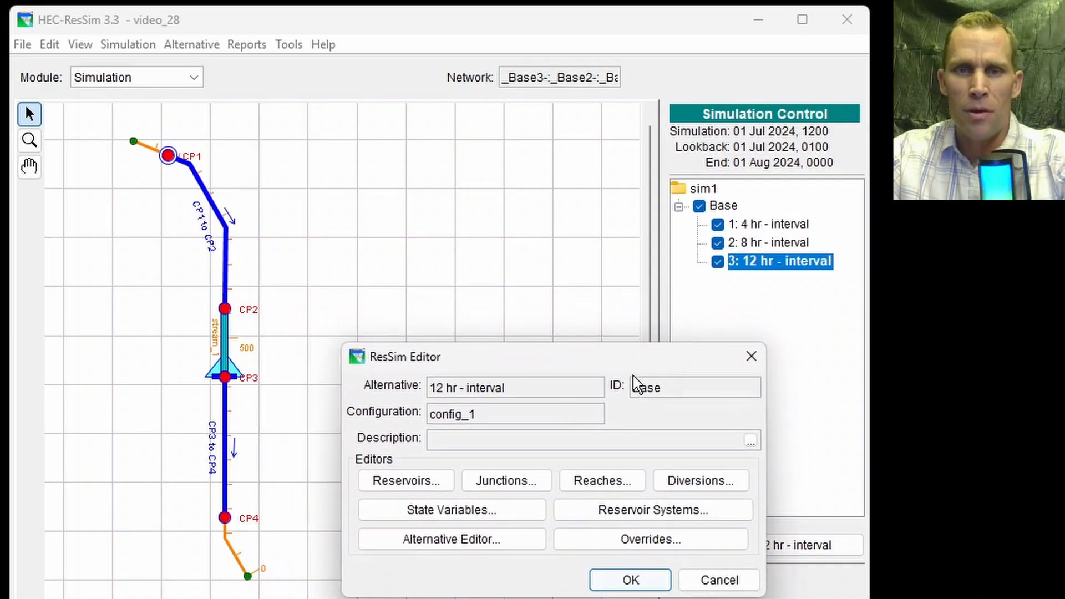
left_click_drag(520, 394, 420, 395)
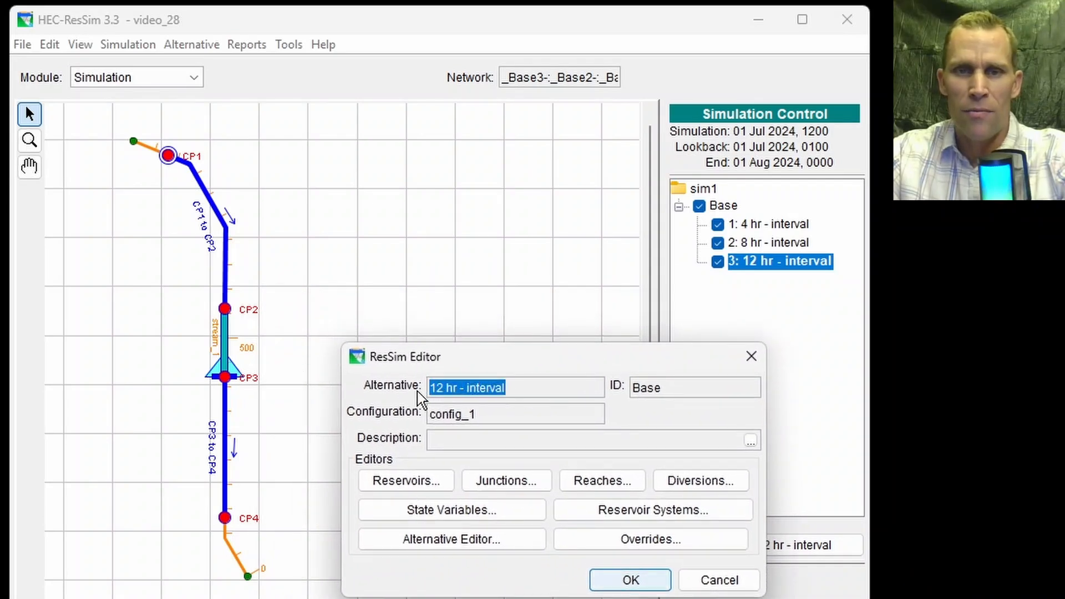
left_click(417, 481)
left_click_drag(326, 107, 569, 107)
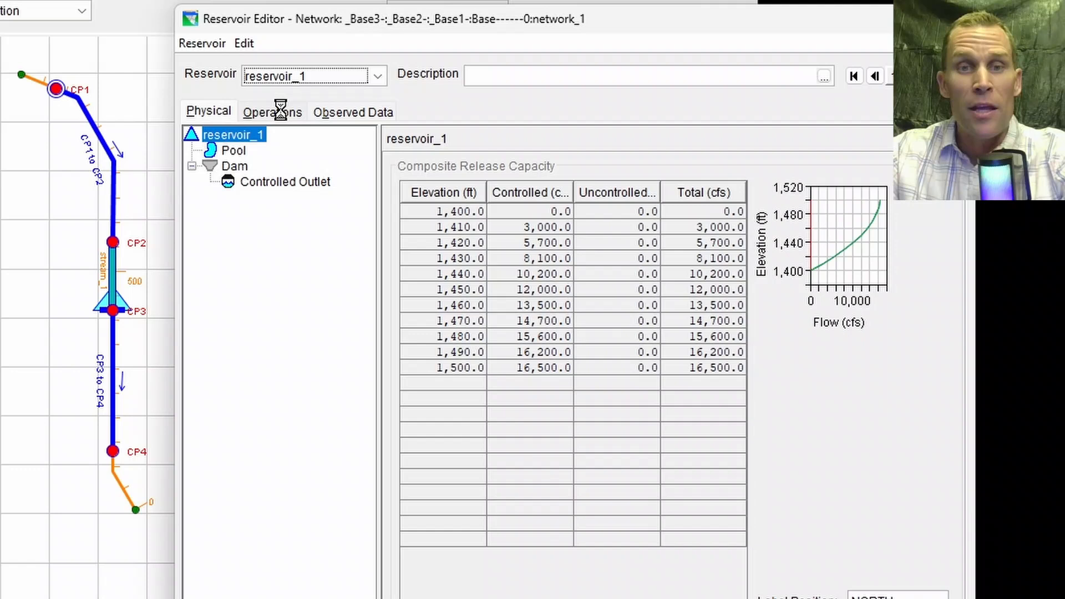
Step: Change reservoir_1's decision schedule in operation_set_1 to a regular 12 hr interval and accept the reservoir changes
left_click(387, 180)
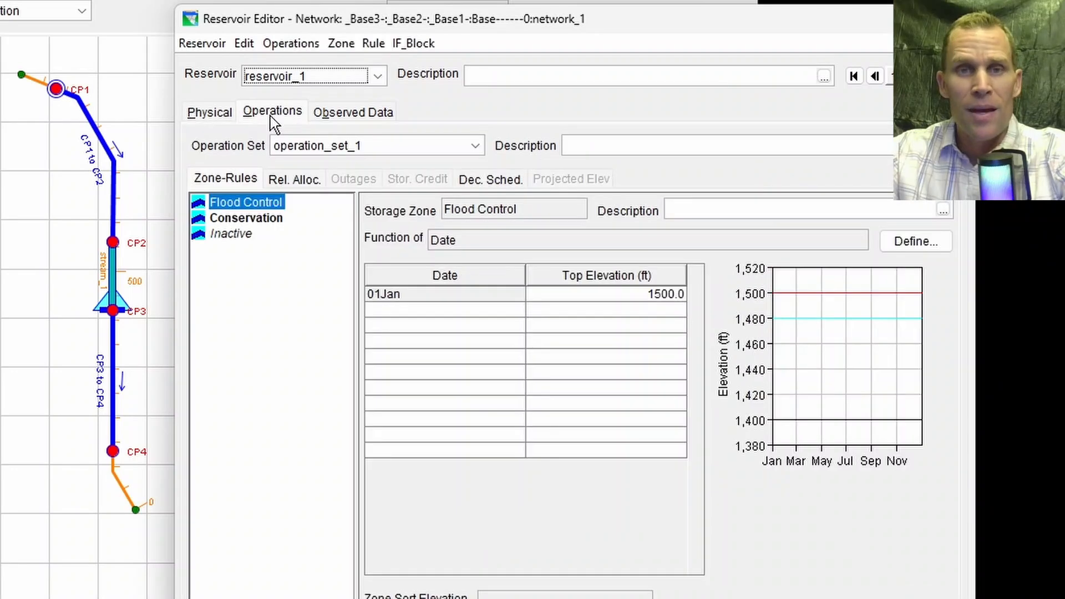
left_click(489, 180)
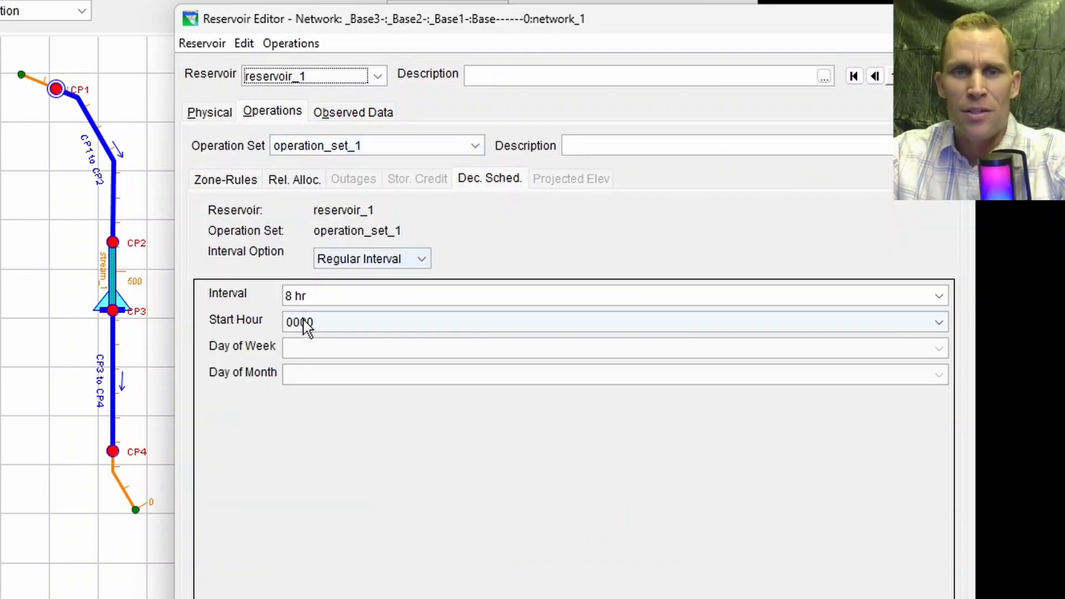
left_click(939, 296)
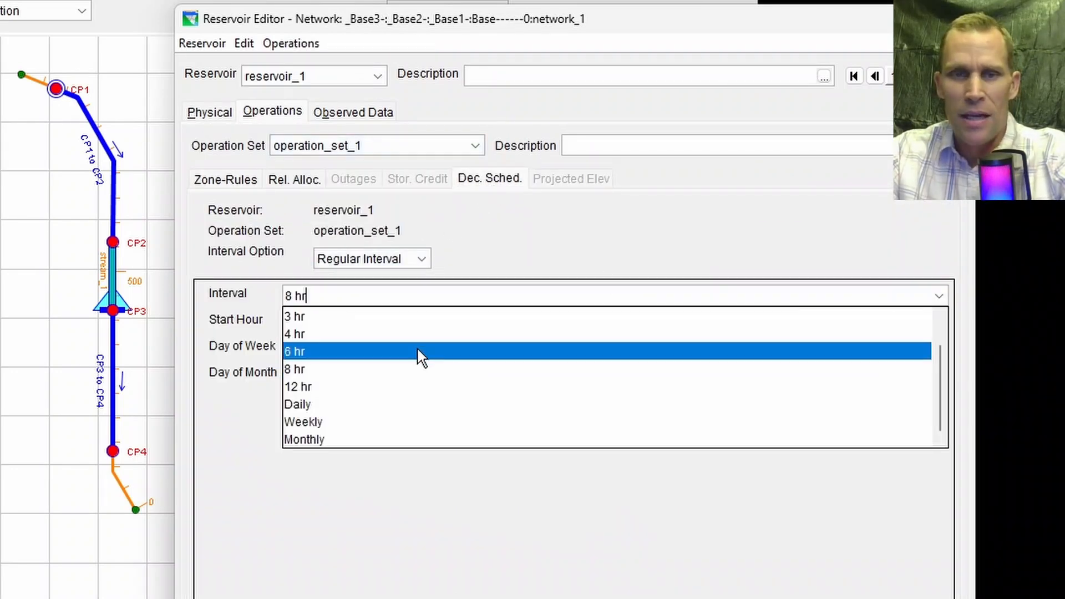
left_click(348, 384)
left_click(926, 598)
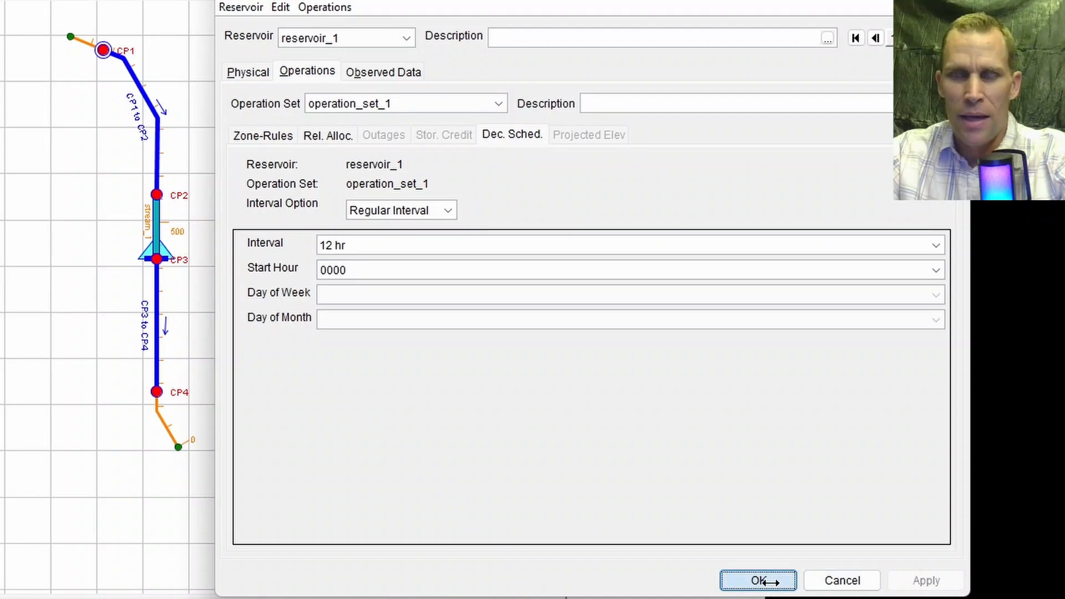
left_click(750, 598)
Step: Accept the "12 hr - interval" run edits, compute the trial and close its compute report
left_click(554, 471)
left_click(646, 439)
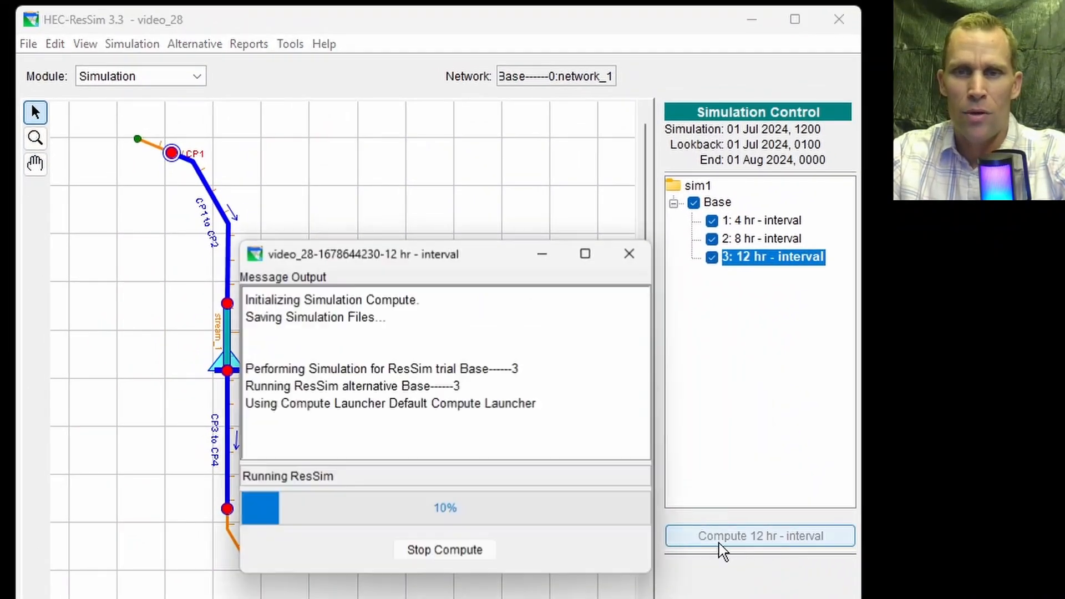
left_click(444, 551)
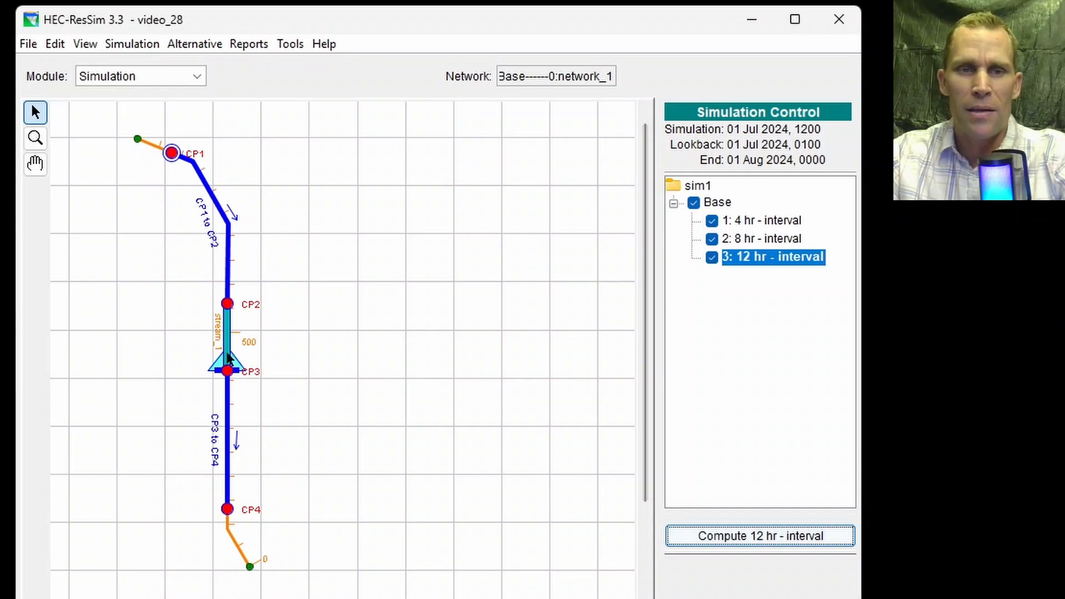
Step: Plot reservoir_1's results in an enlarged window and zoom in on the curves from about 5 to 8 July 2024
right_click(241, 367)
left_click(270, 413)
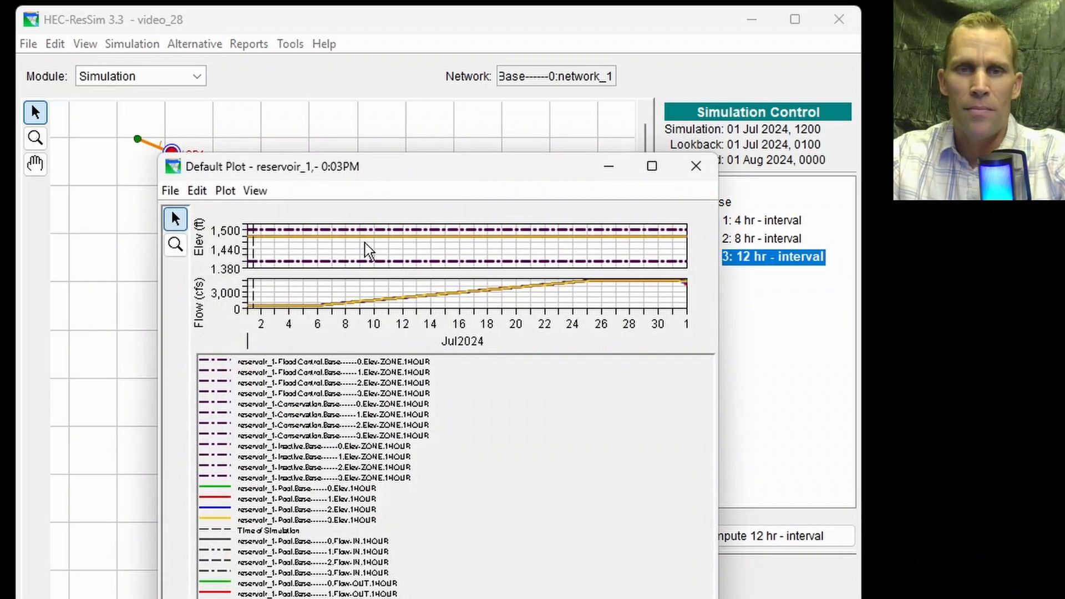
left_click_drag(469, 182, 471, 1)
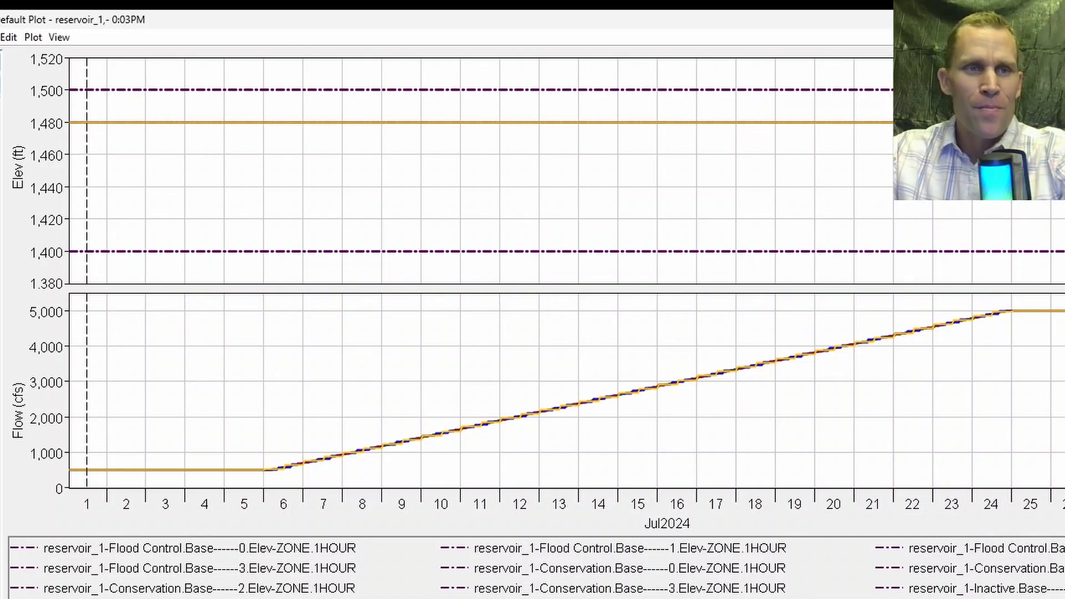
left_click_drag(293, 409, 515, 443)
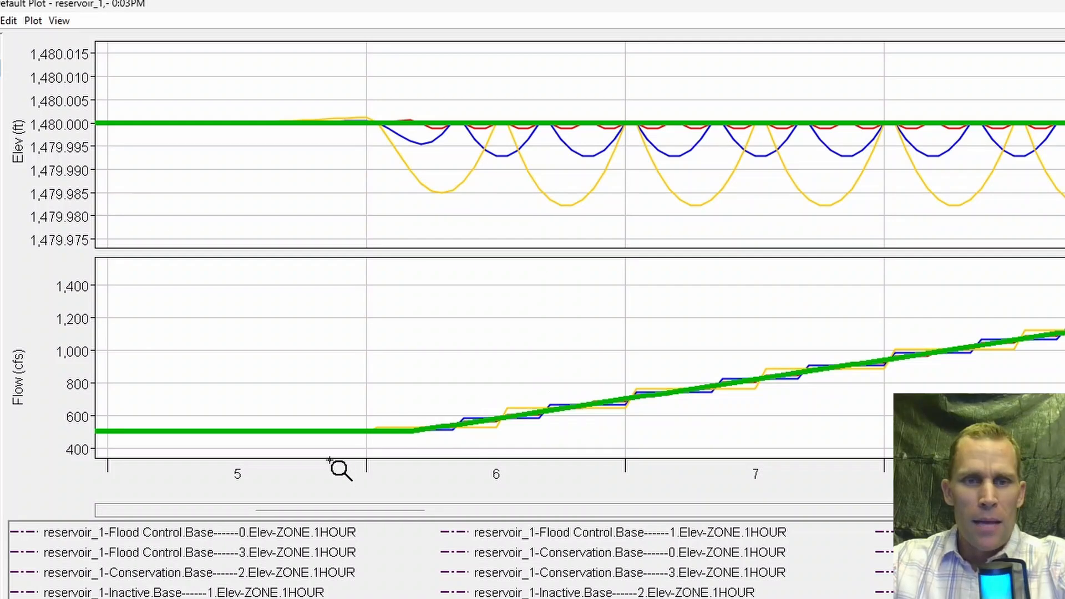
Step: Compare the Base, 8-hour and 12-hour pool elevation and outflow curves of reservoir_1 between 5 and 8 July 2024
mouse_move(328, 435)
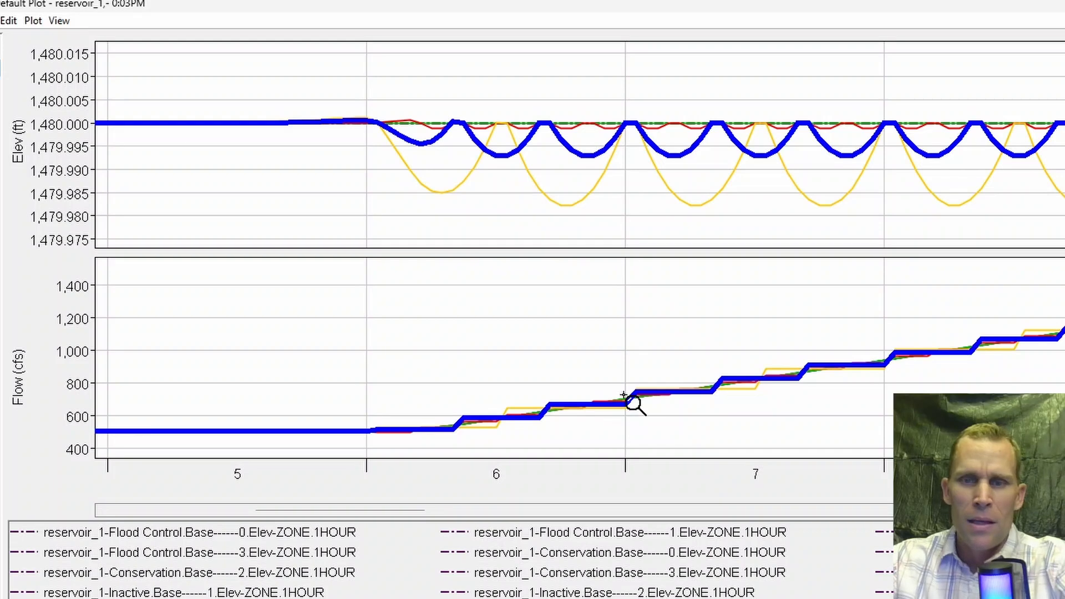
mouse_move(632, 402)
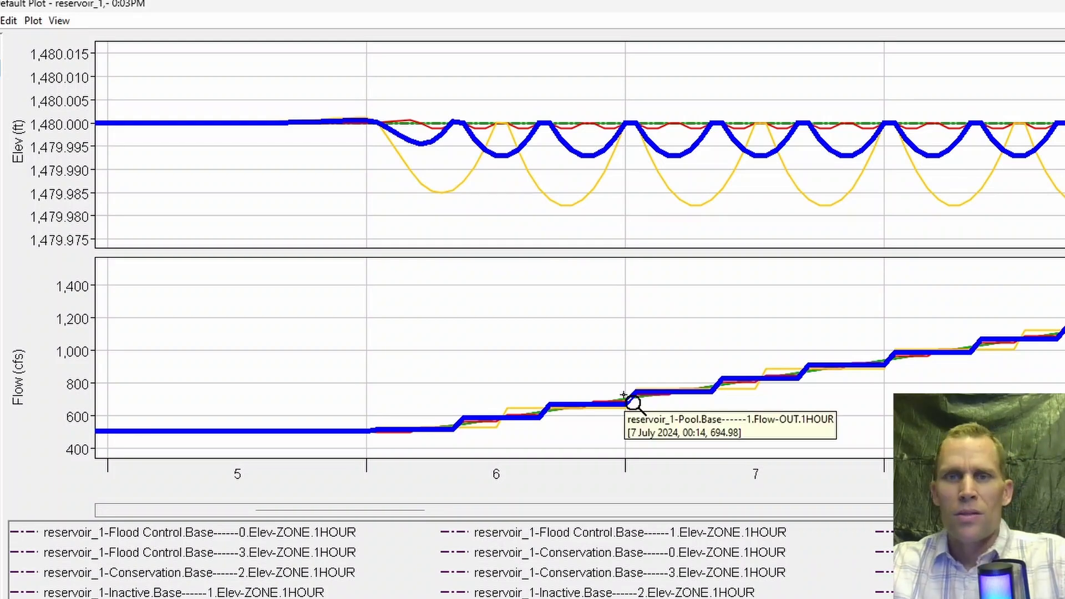
mouse_move(869, 139)
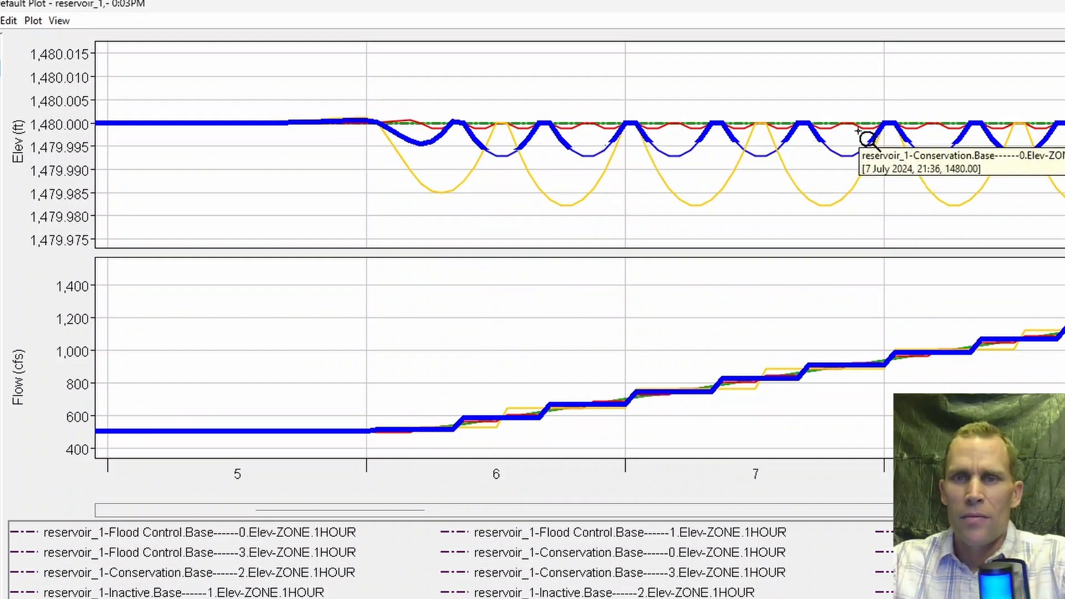
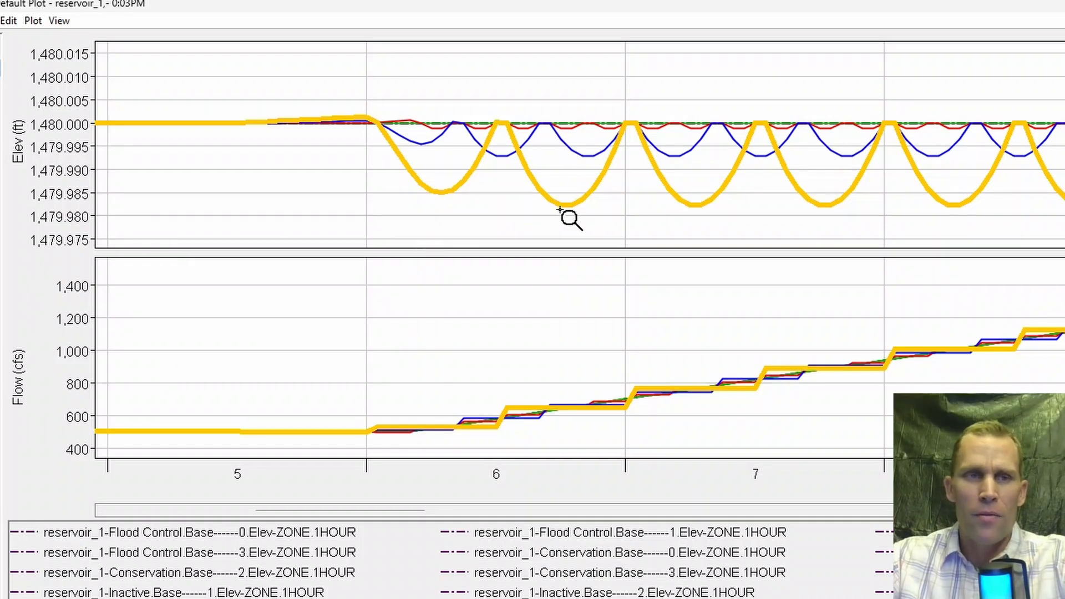
mouse_move(560, 210)
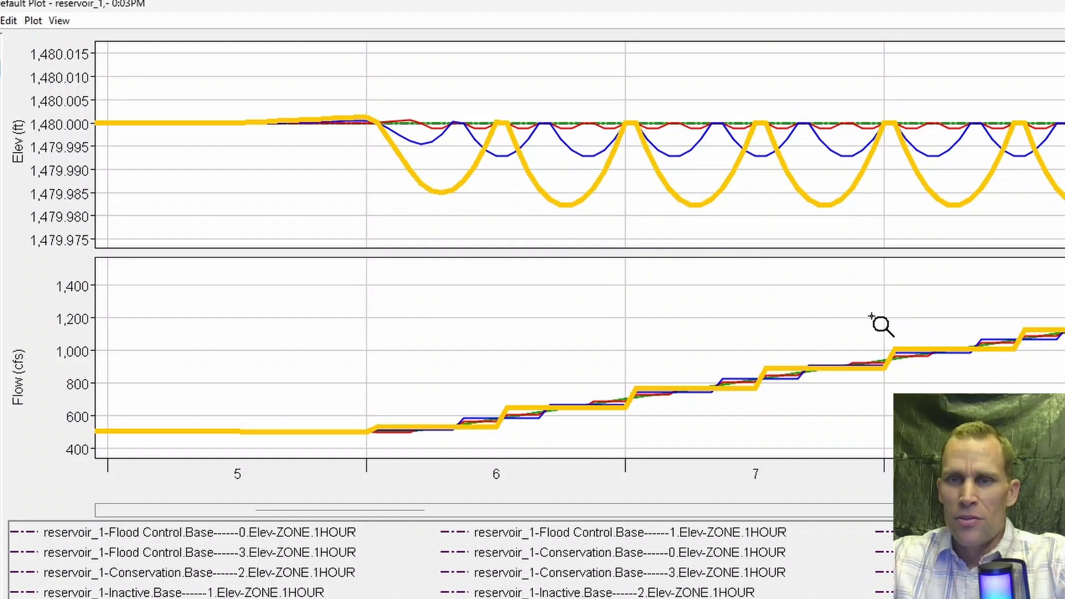
Step: Zoom in on 8 July 2024 and highlight the Base and 12-hour trial outflow curves to examine release decision times
left_click_drag(865, 314, 1062, 365)
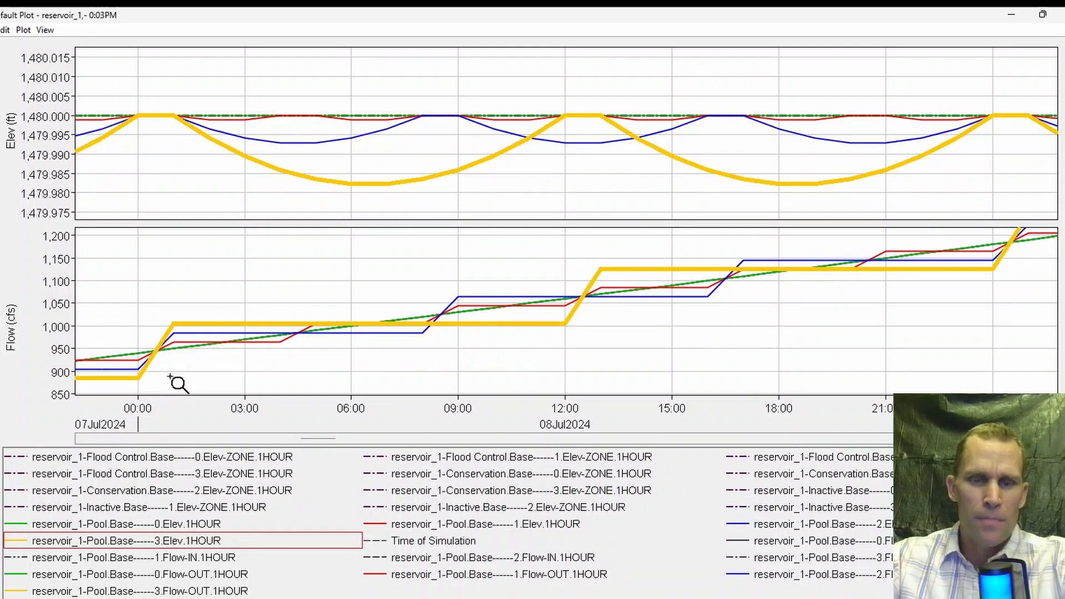
left_click(78, 577)
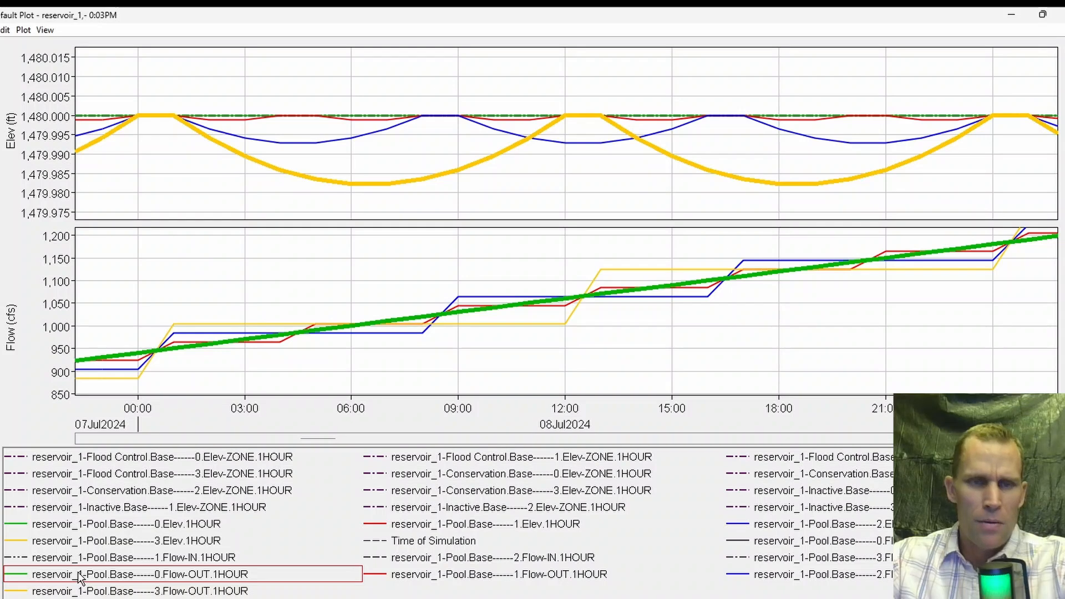
left_click(86, 593)
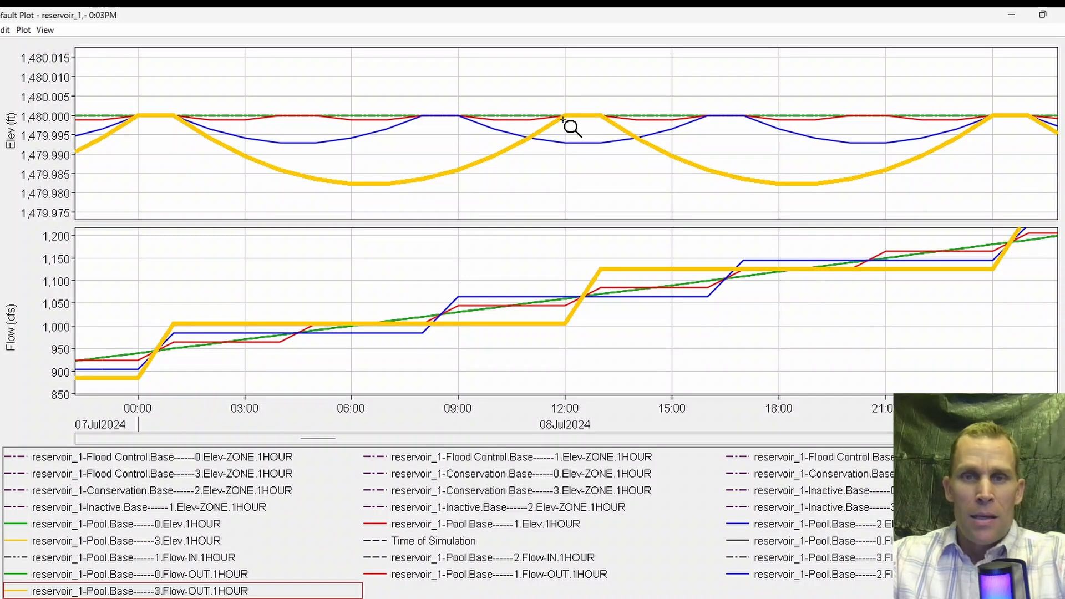
mouse_move(563, 117)
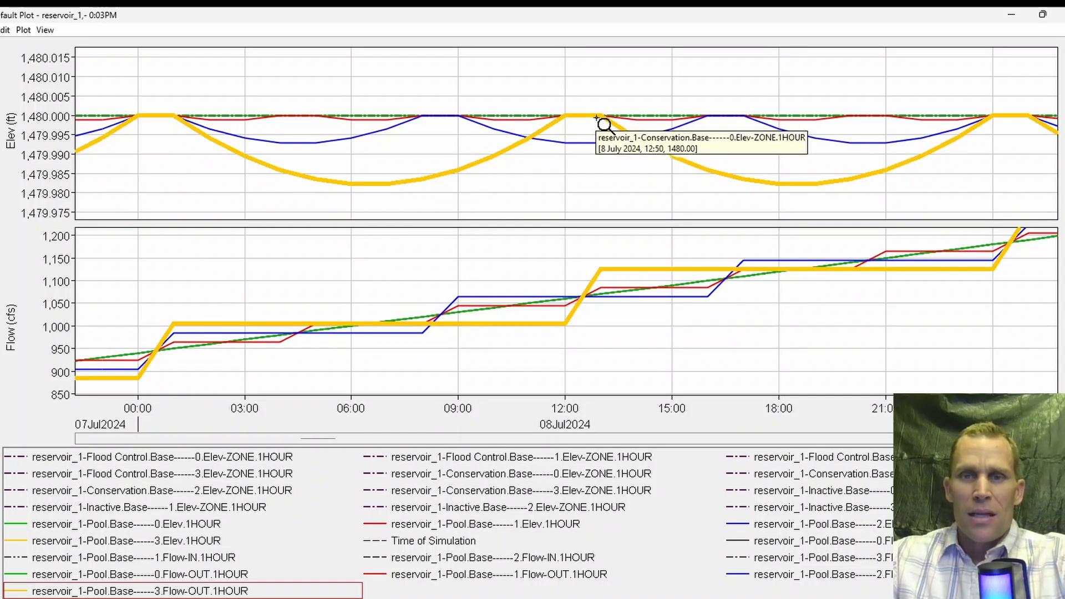
mouse_move(591, 293)
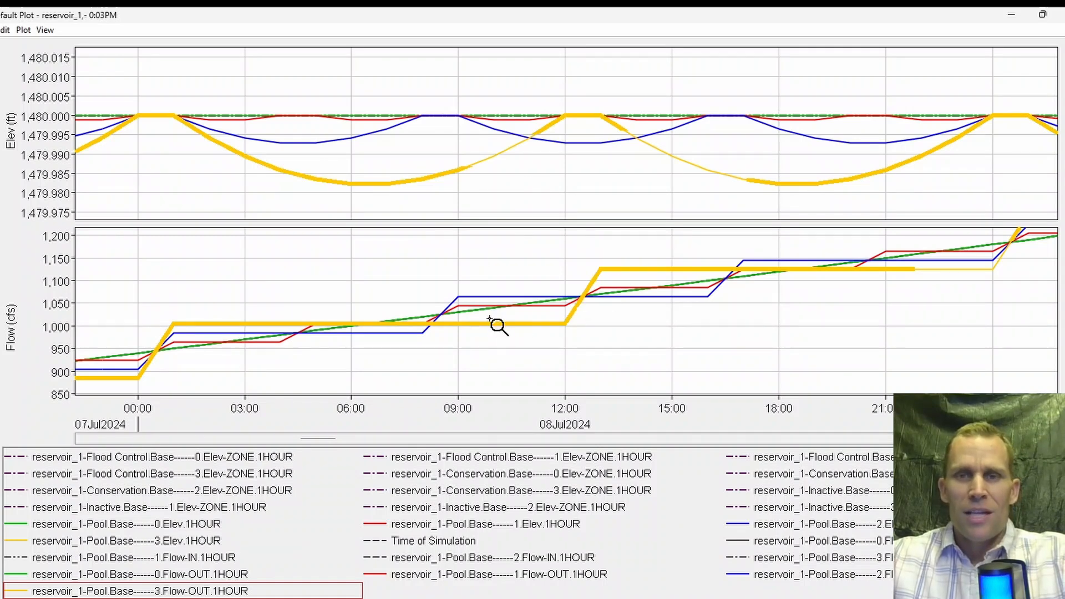
Step: Create a new trial named "6,12,18 - M-F" based on the 12 hr - interval trial
mouse_move(498, 328)
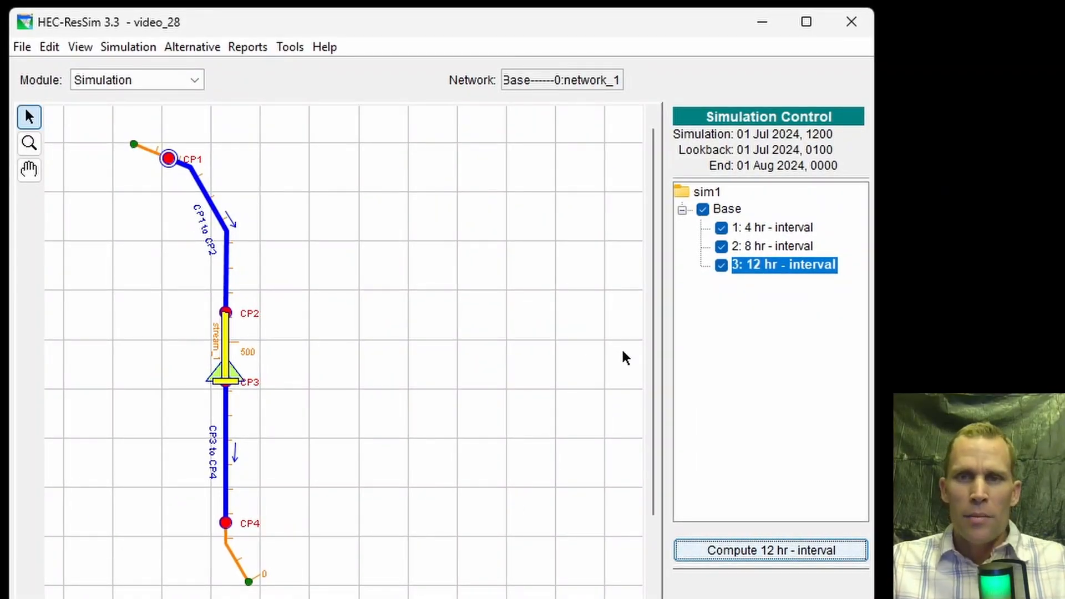
right_click(763, 275)
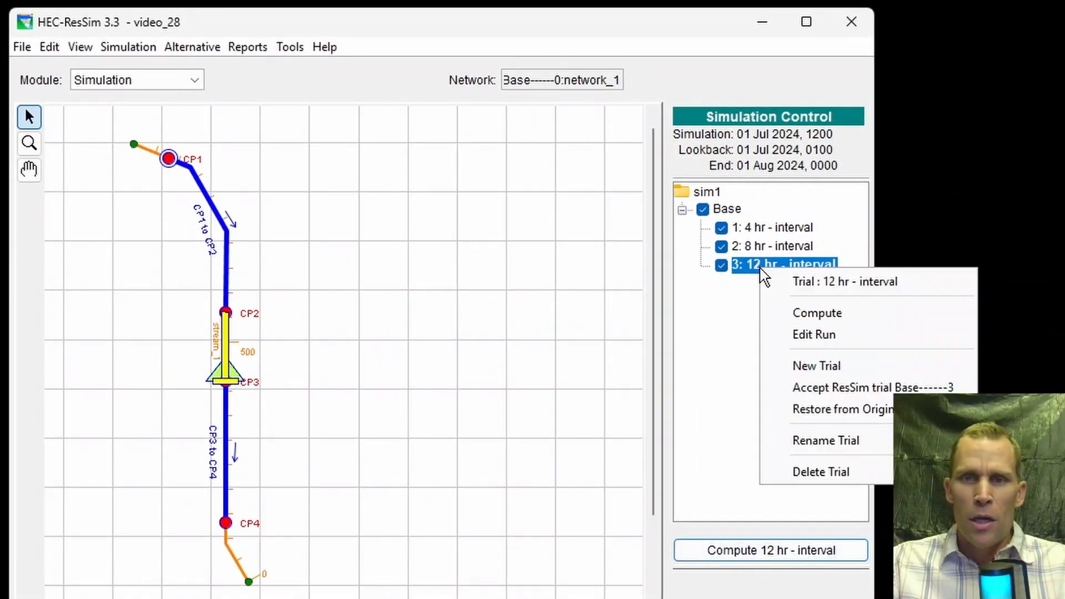
left_click(815, 367)
left_click_drag(499, 278, 584, 334)
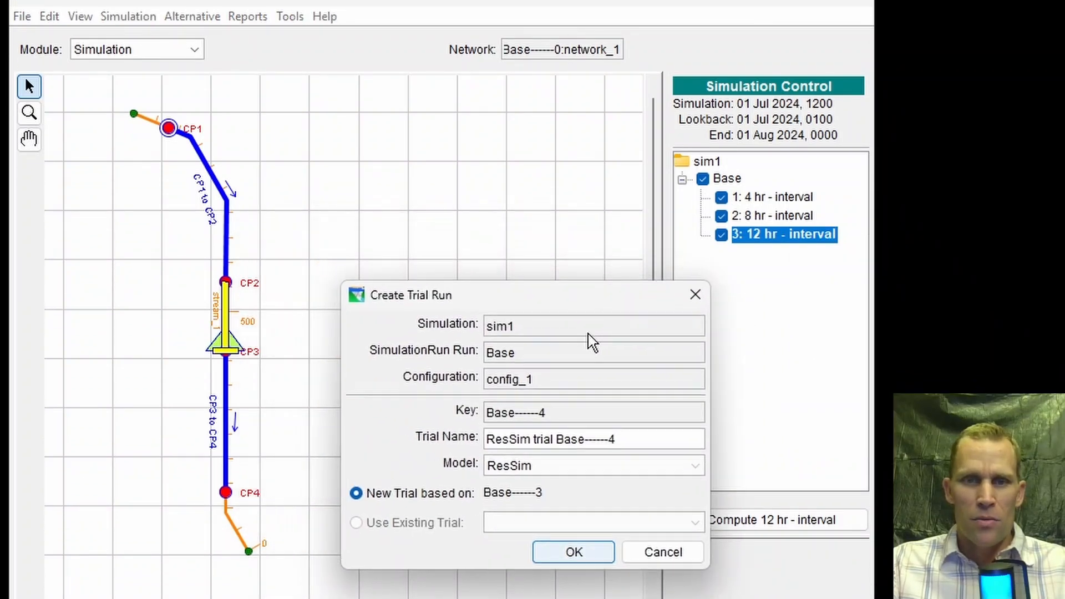
left_click_drag(633, 440, 447, 444)
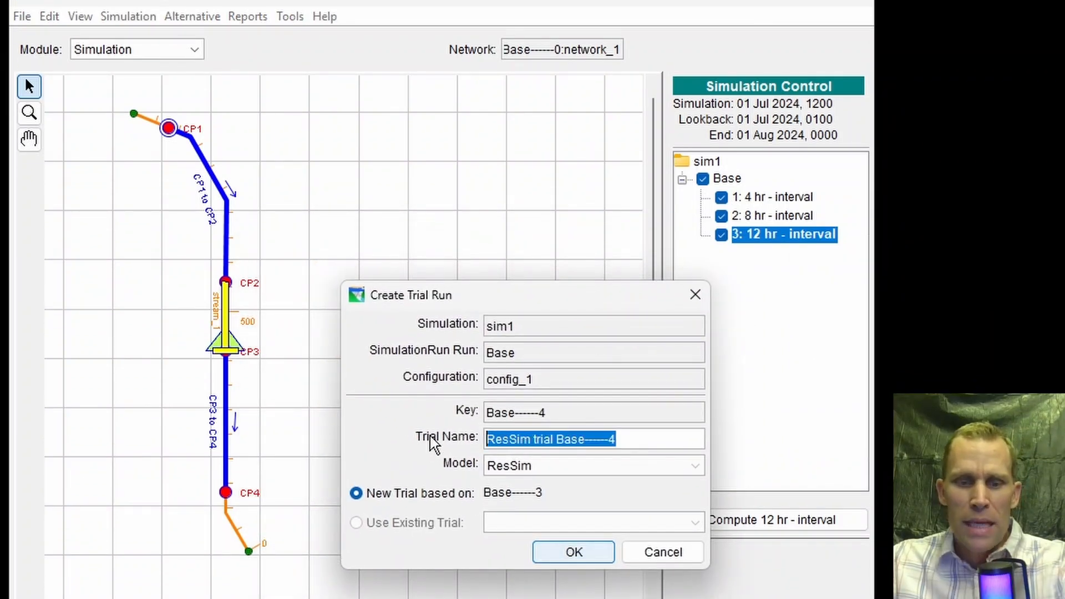
type("6,12,18 - M-F")
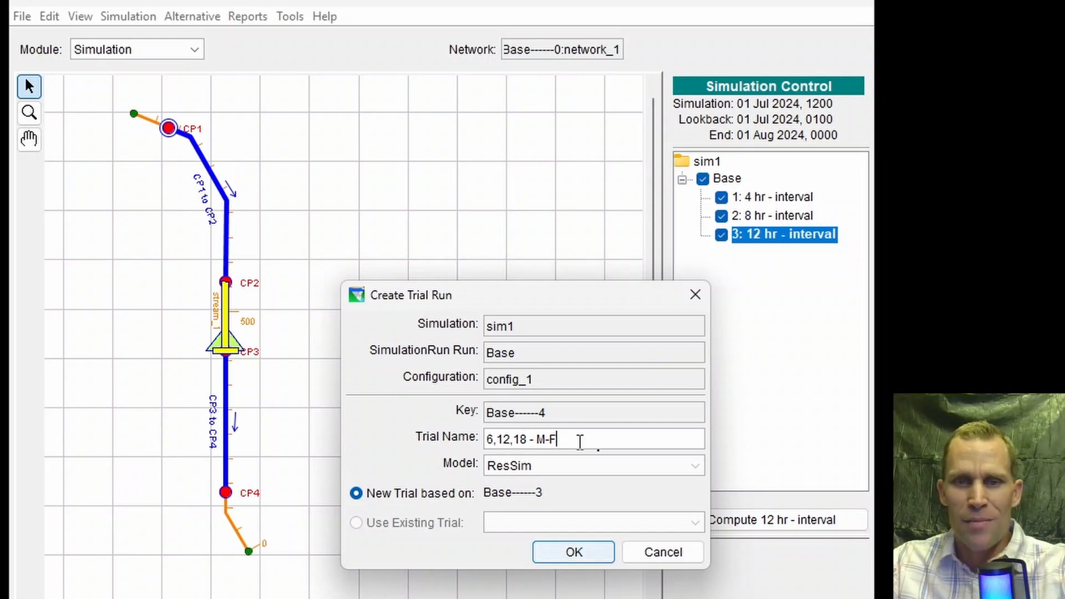
left_click(577, 553)
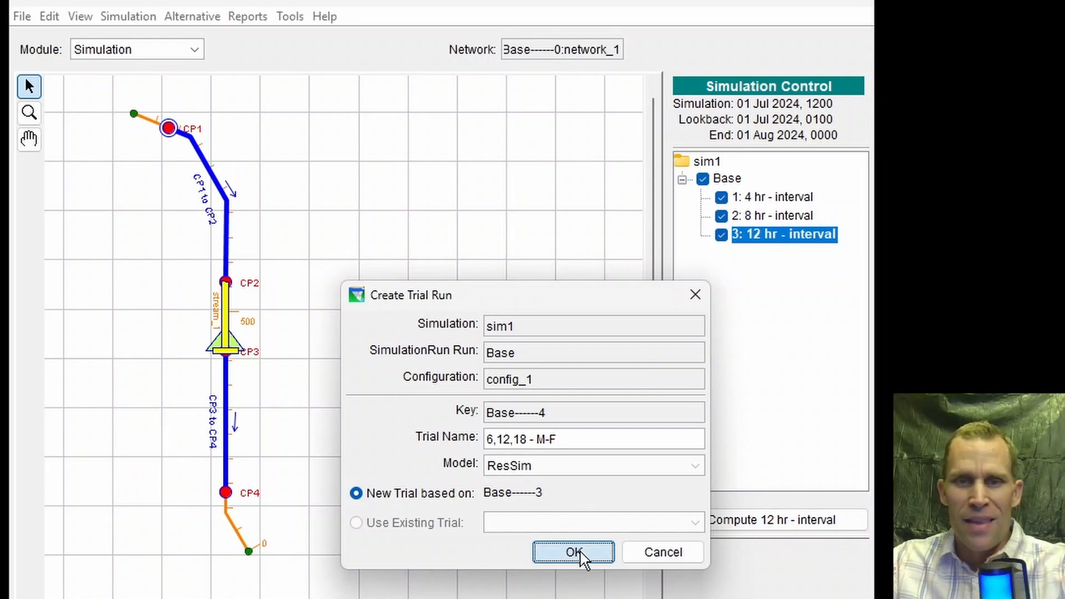
Step: Edit the 6,12,18 - M-F run and change the decision schedule of reservoir_1 to the Weekly Schedule interval option
right_click(769, 259)
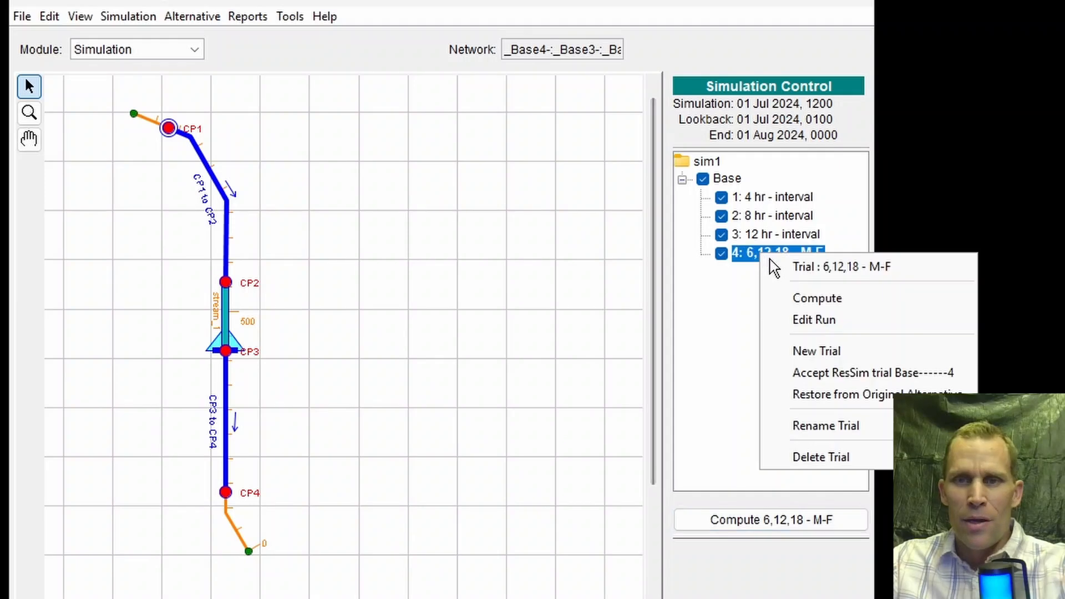
left_click(807, 323)
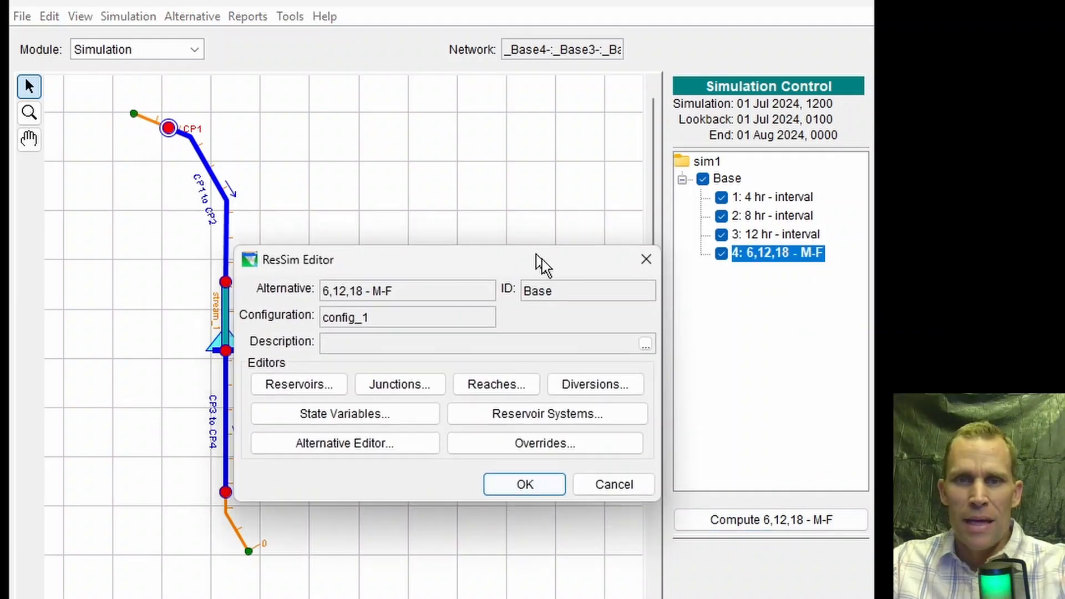
left_click_drag(541, 266, 685, 352)
left_click(469, 476)
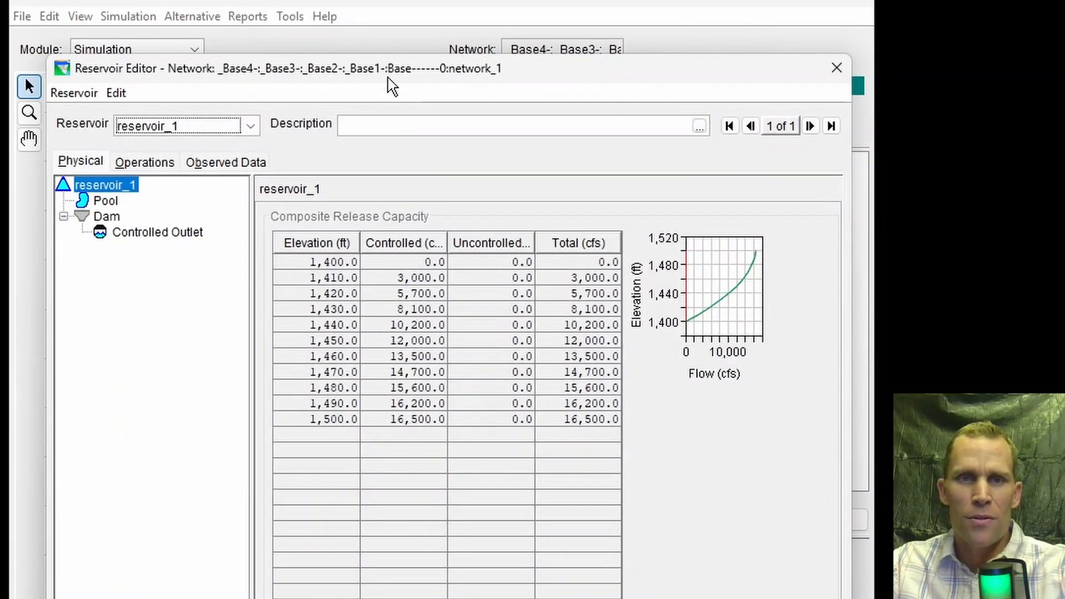
left_click_drag(389, 78, 673, 42)
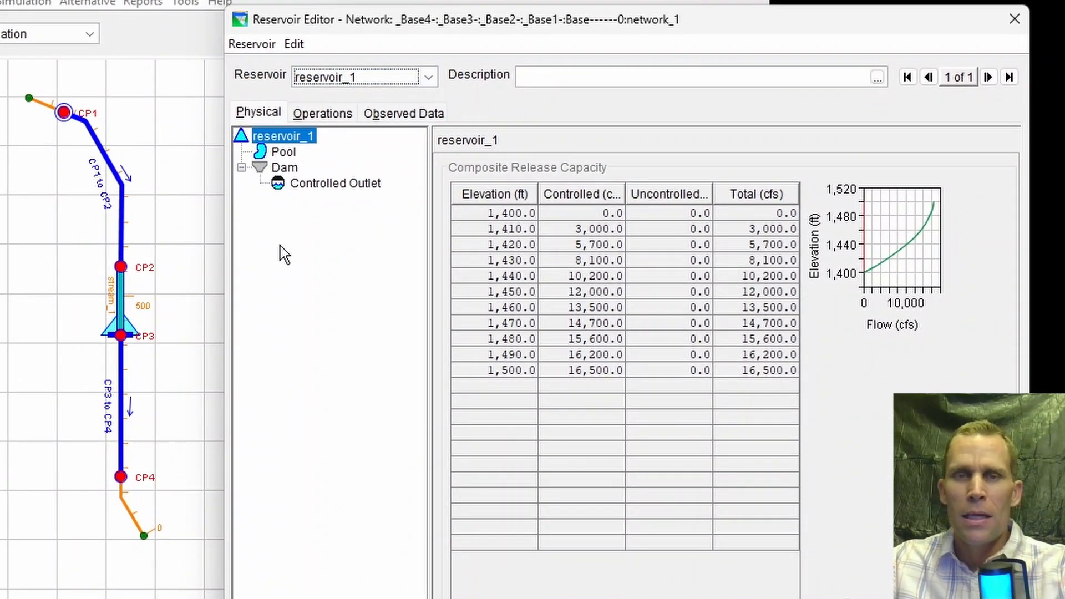
left_click(332, 115)
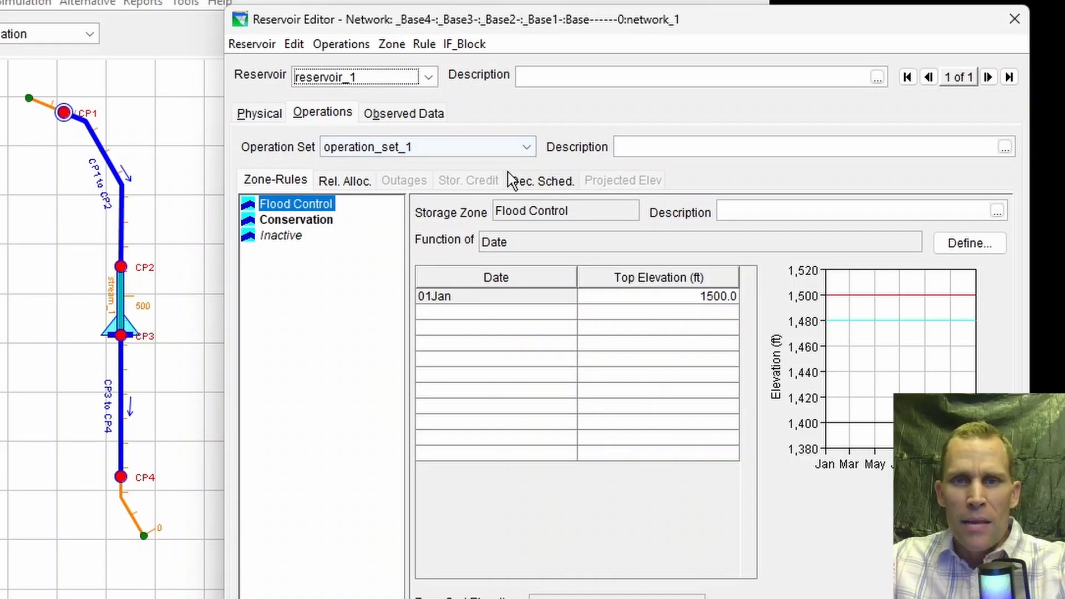
left_click(536, 184)
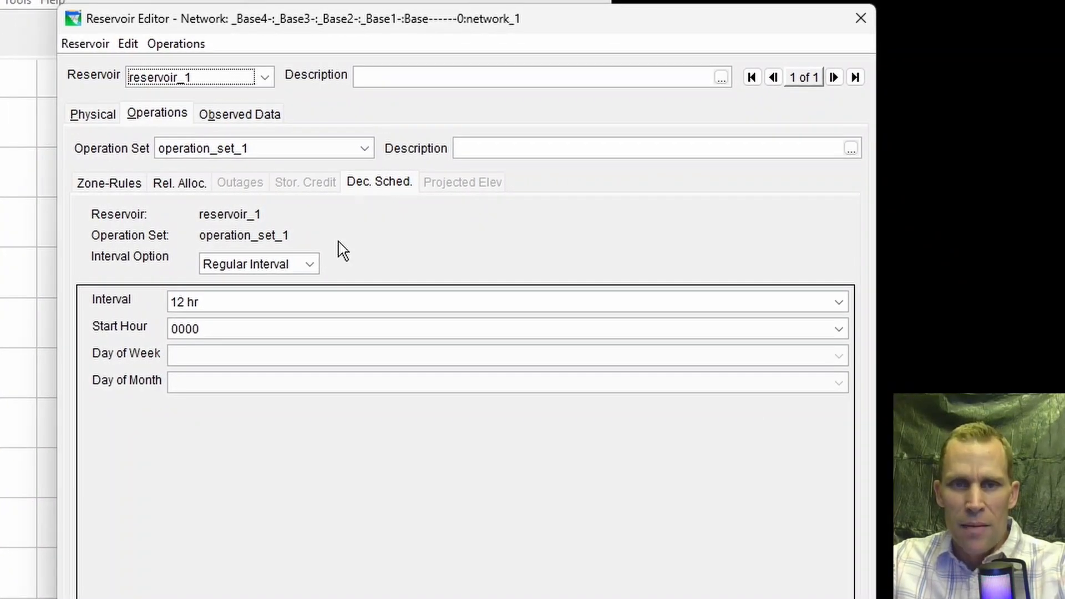
left_click(308, 266)
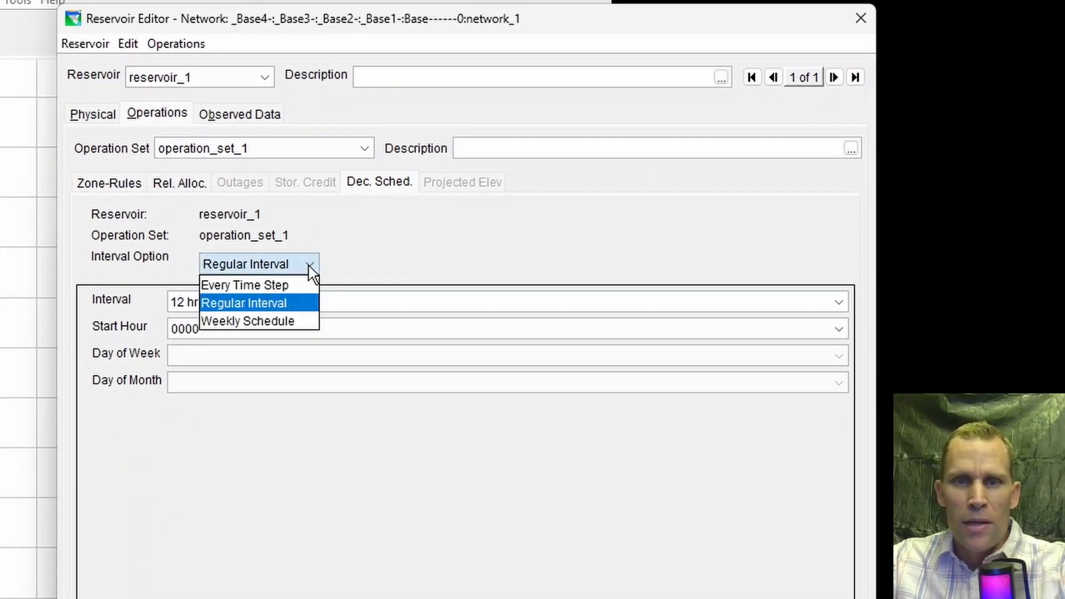
left_click(271, 324)
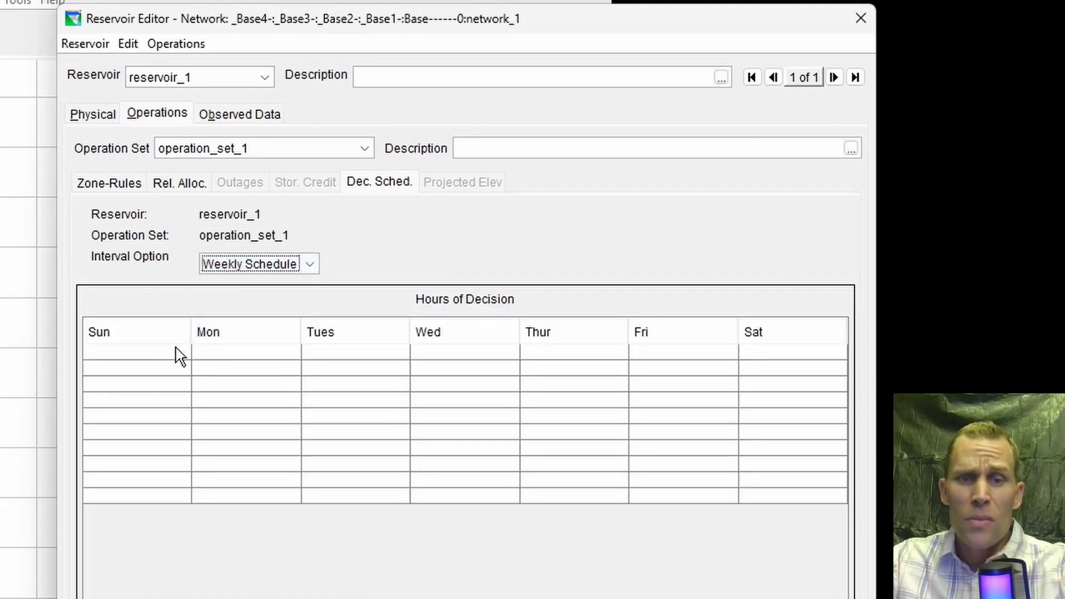
Step: Enter 1200 as the first decision hour for every day from Sunday through Saturday
left_click(153, 358)
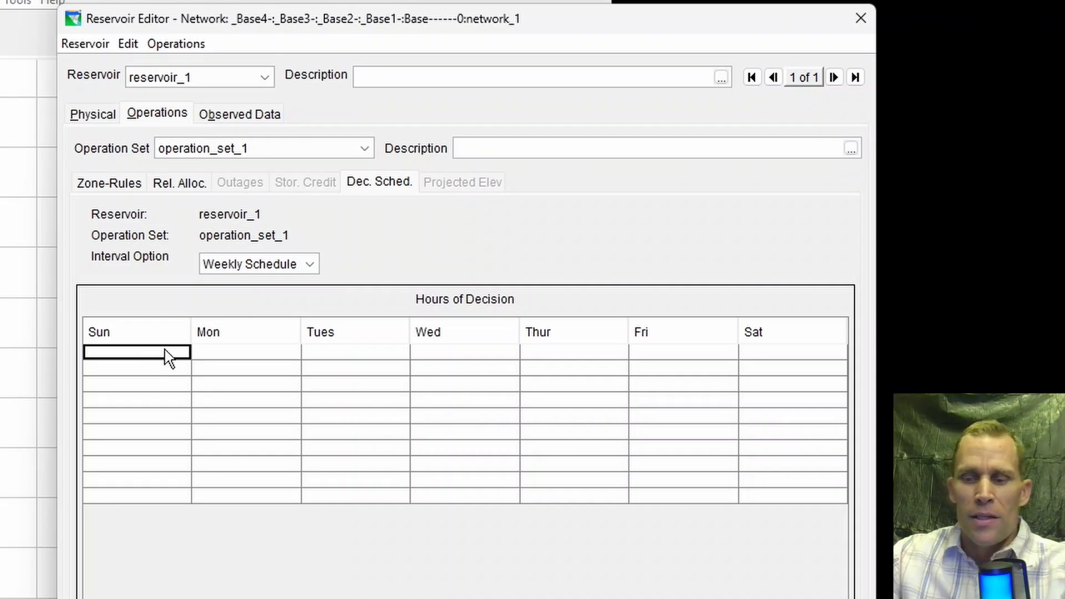
double_click(167, 353)
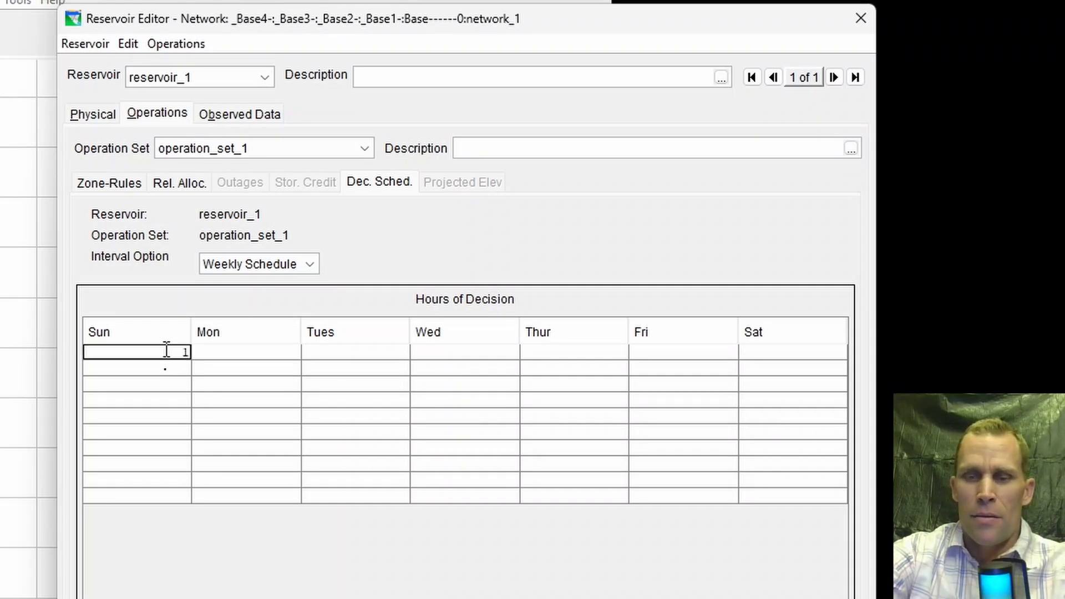
type("1200")
key("Return")
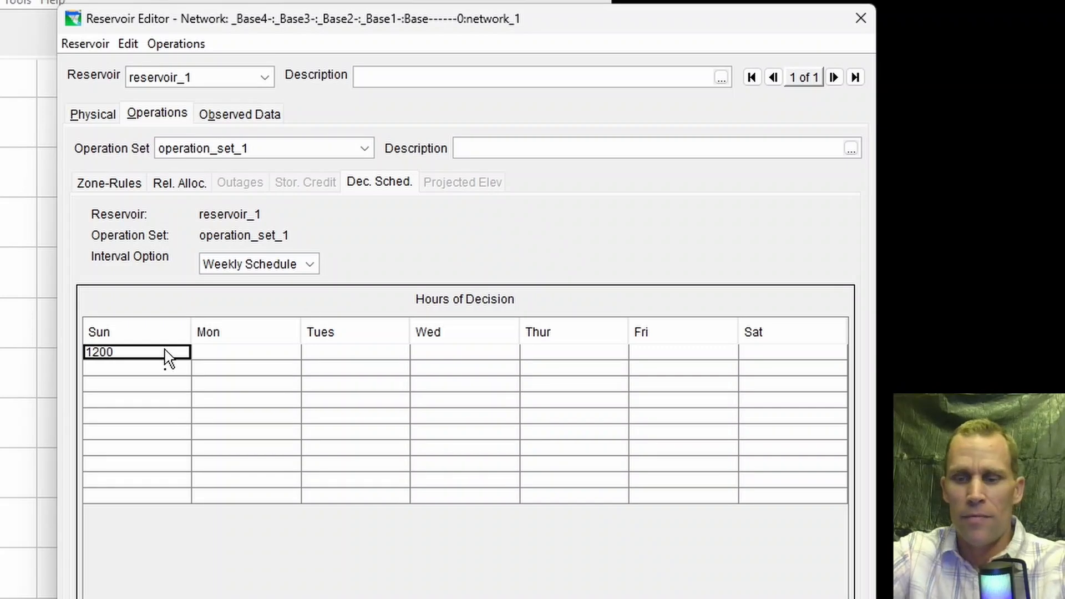
key("Tab")
type("1200")
key("Tab")
type("1200")
key("Tab")
type("1200")
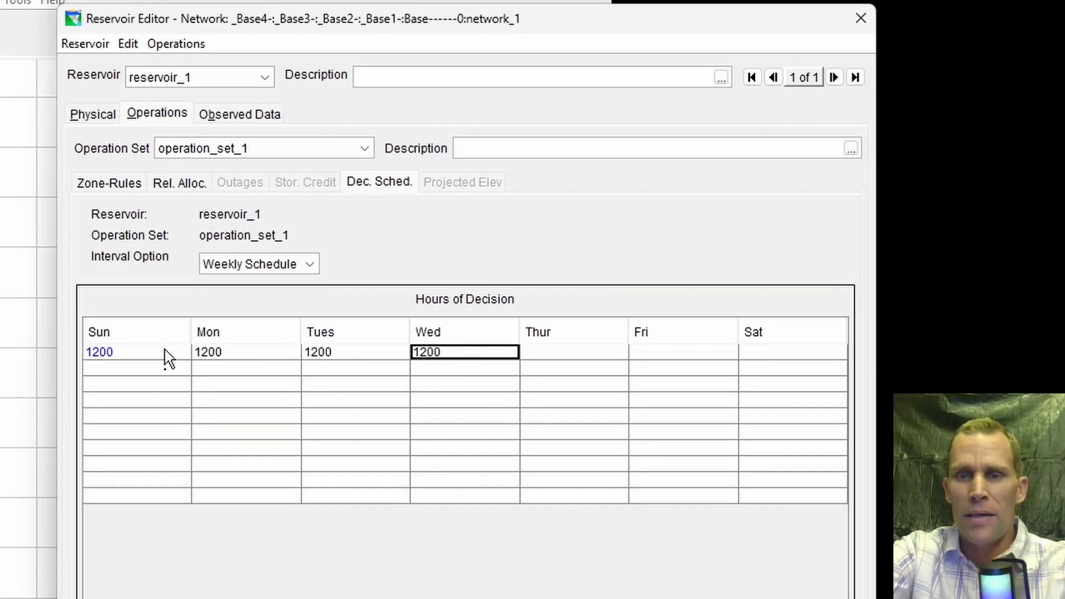
key("Tab")
type("1200")
key("Tab")
type("1200")
key("Tab")
type("1200")
key("Return")
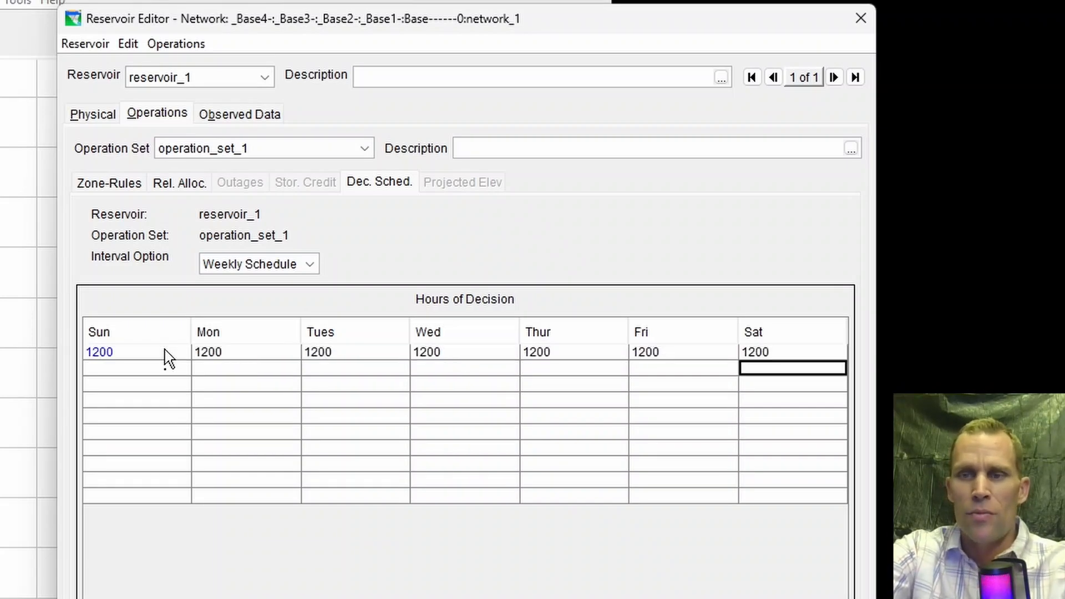
key("Left")
key("Left")
key("Left")
key("Left")
key("Left")
key("Left")
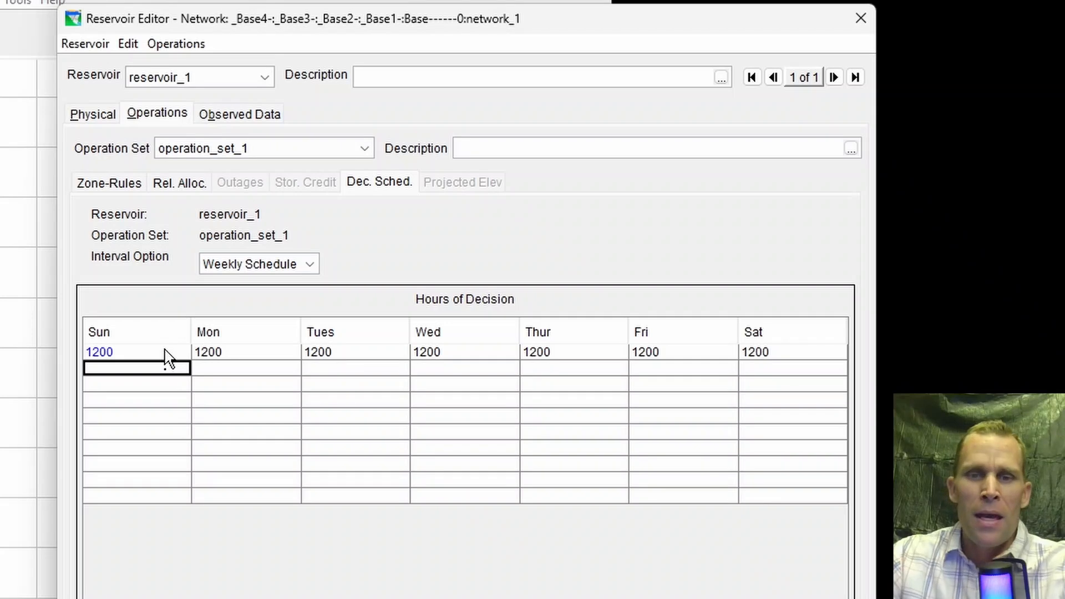
Step: Set Monday's decision hours to 0600, 1200 and 1800
left_click(203, 355)
type("00")
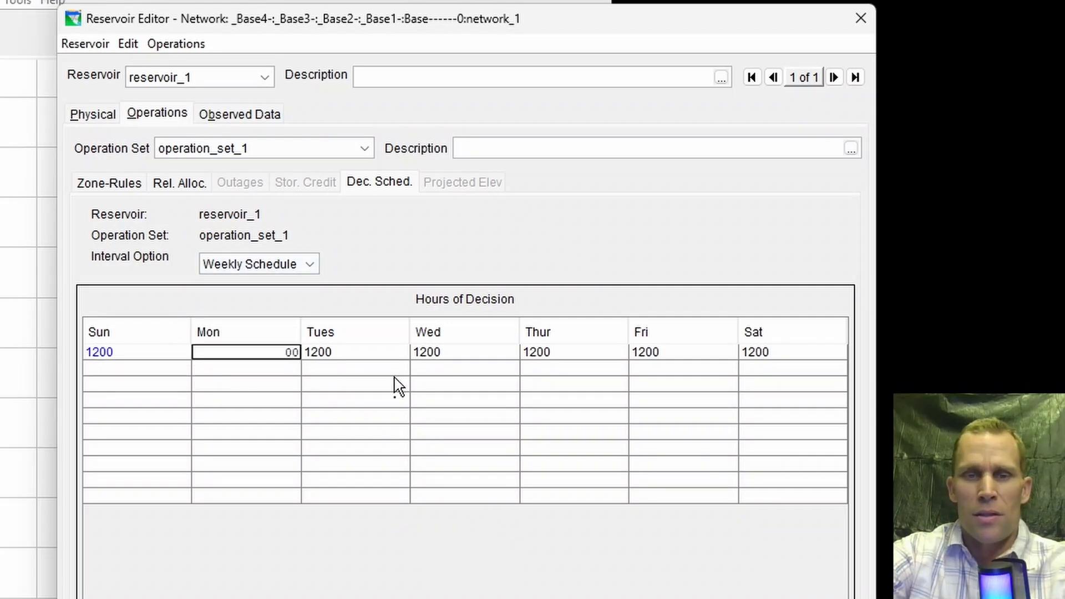
key("Return")
type("1200")
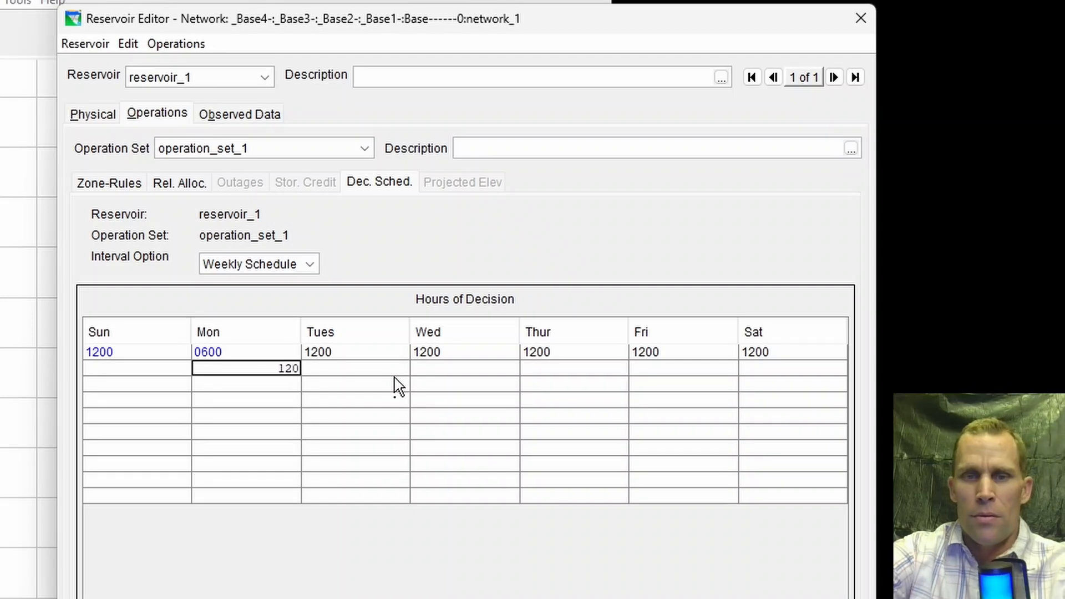
key("Tab")
key("Left")
key("Down")
type("1800")
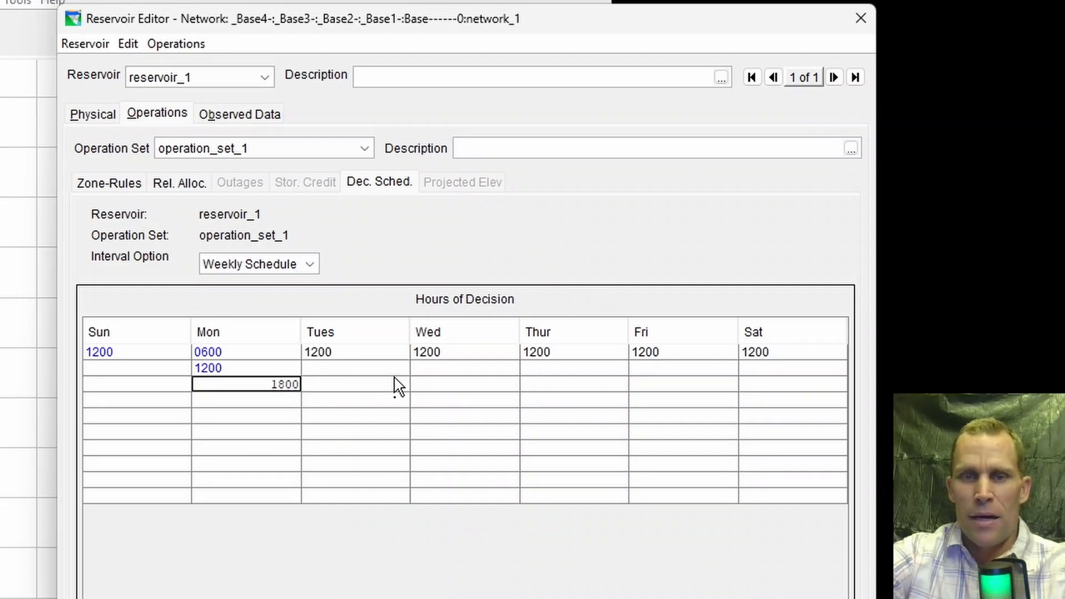
key("Tab")
key("Left")
key("Up")
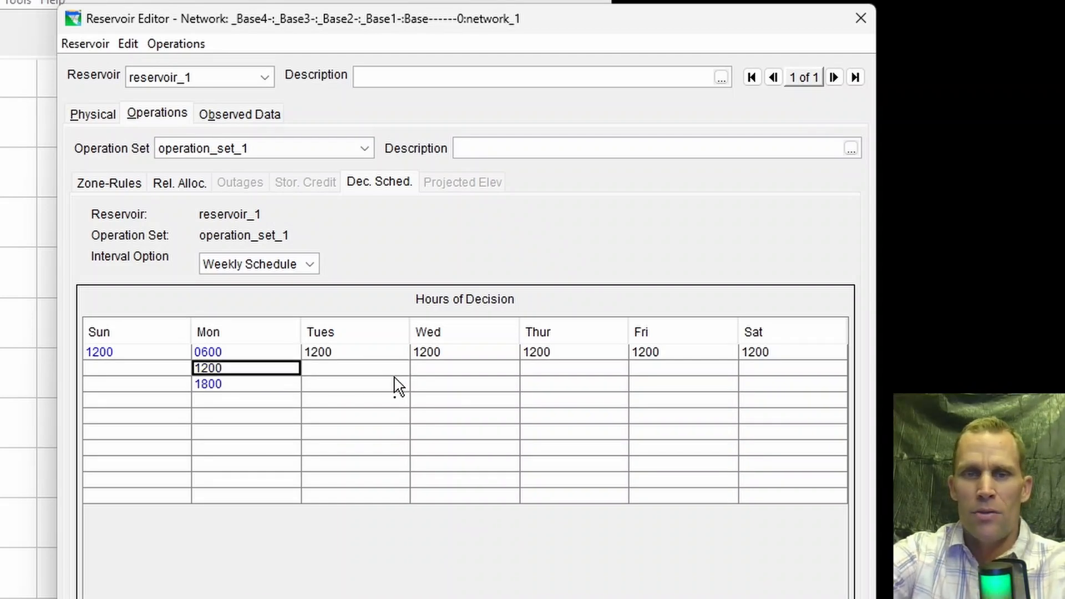
Step: Enter 0600 as the first decision hour for Tuesday, Wednesday and Friday, and 1200 as the second hour for Tuesday through Friday
key("Up")
key("Right")
type("0600")
key("Right")
type("0600")
key("ctrl+Right")
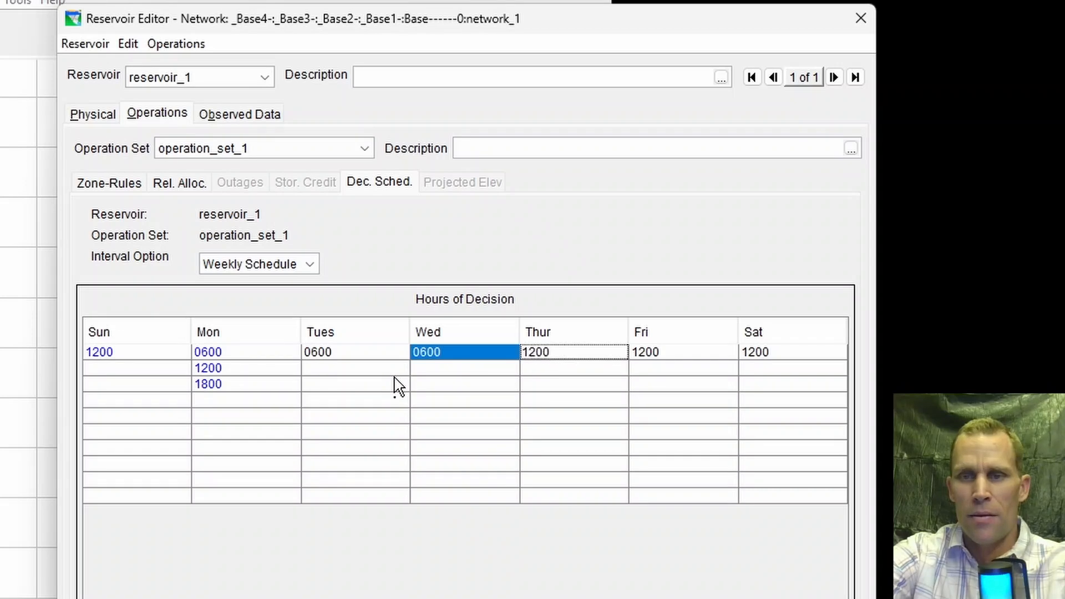
type("1200")
key("Right")
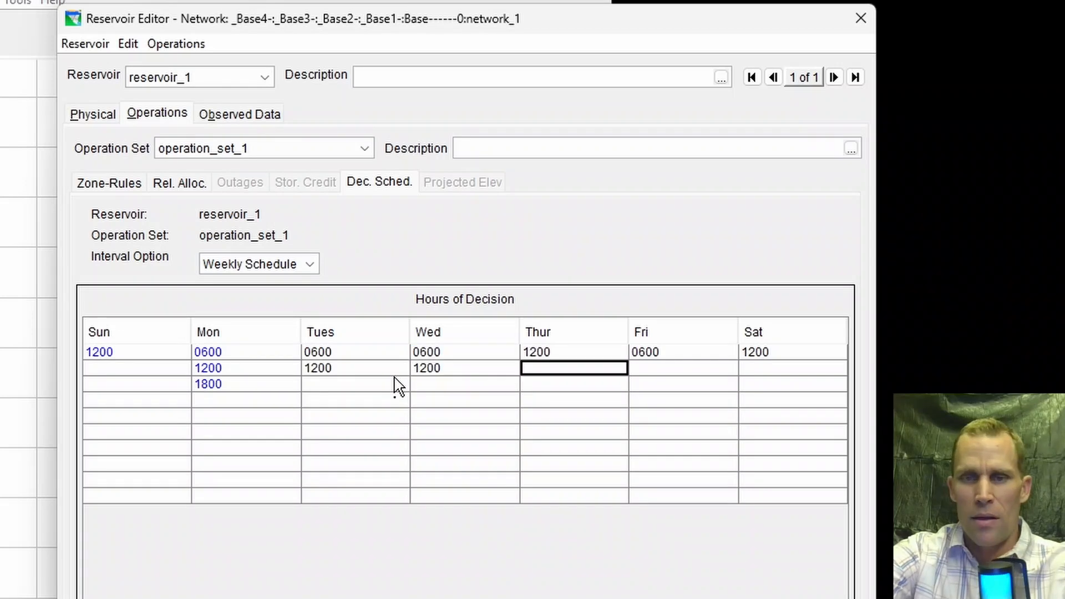
type("1200")
key("Right")
type("1200")
Step: Copy Monday's third decision hour, 1800, to Tuesday through Friday
key("Down")
key("Left")
key("Left")
key("Left")
key("Left")
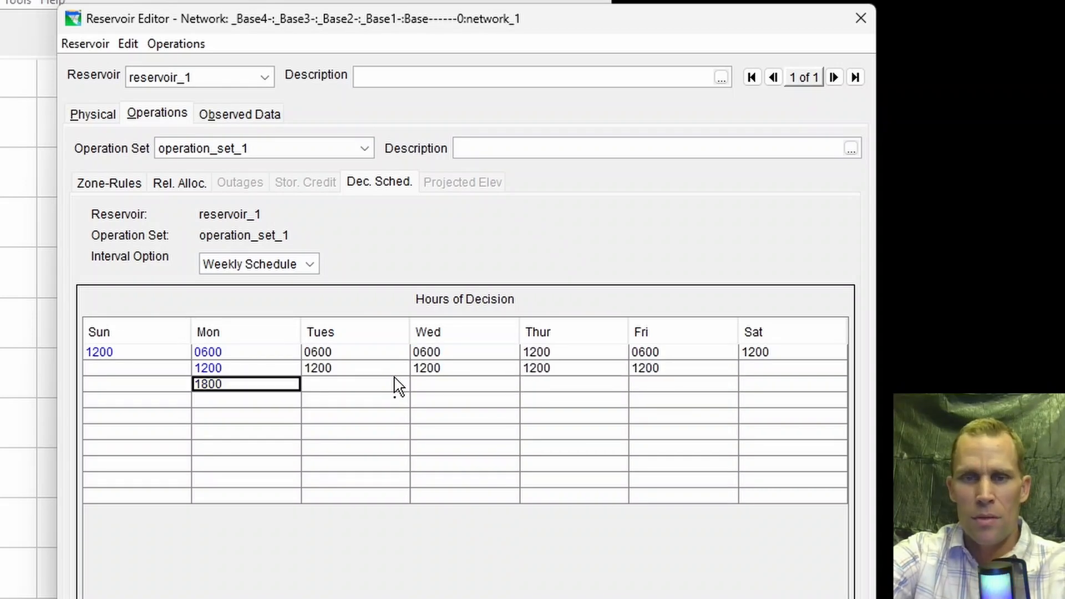
key("Left")
key("Right")
key("ctrl+c")
key("Right")
key("ctrl+v")
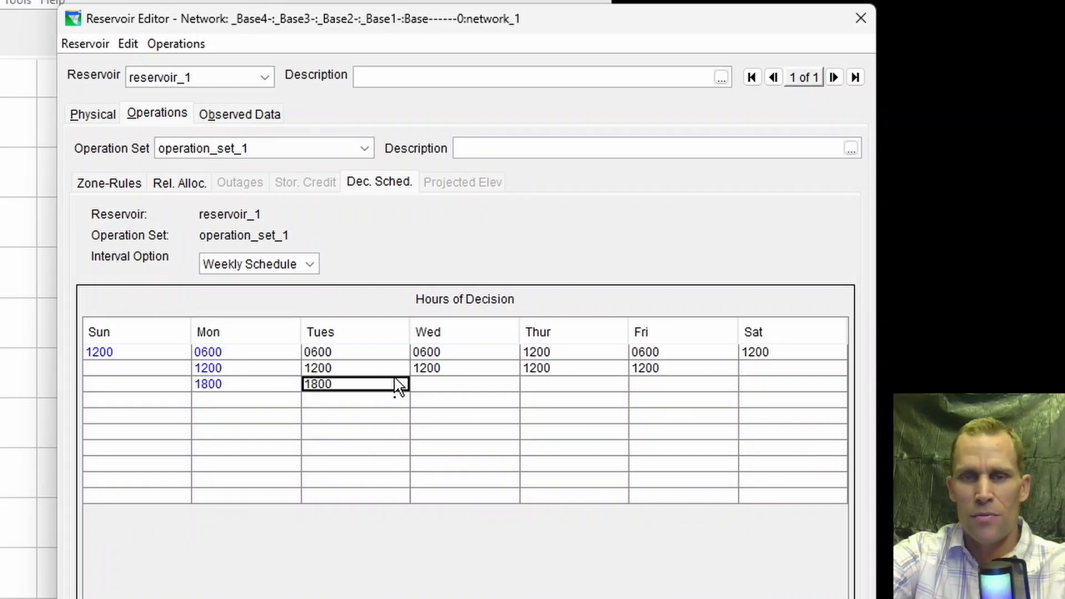
key("Right")
key("ctrl+v")
key("Right")
key("Right")
key("ctrl+v")
key("Left")
key("ctrl+v")
key("Left")
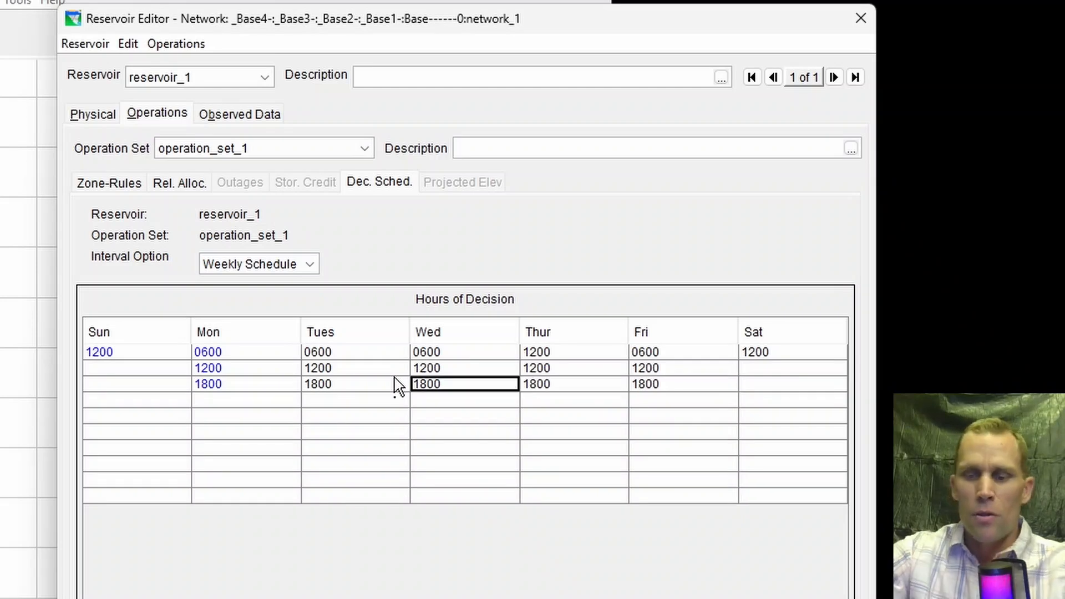
Step: Clear the decision hours entered for Sunday and Saturday
key("Up")
key("Left")
key("Left")
key("Up")
key("Delete")
key("Right")
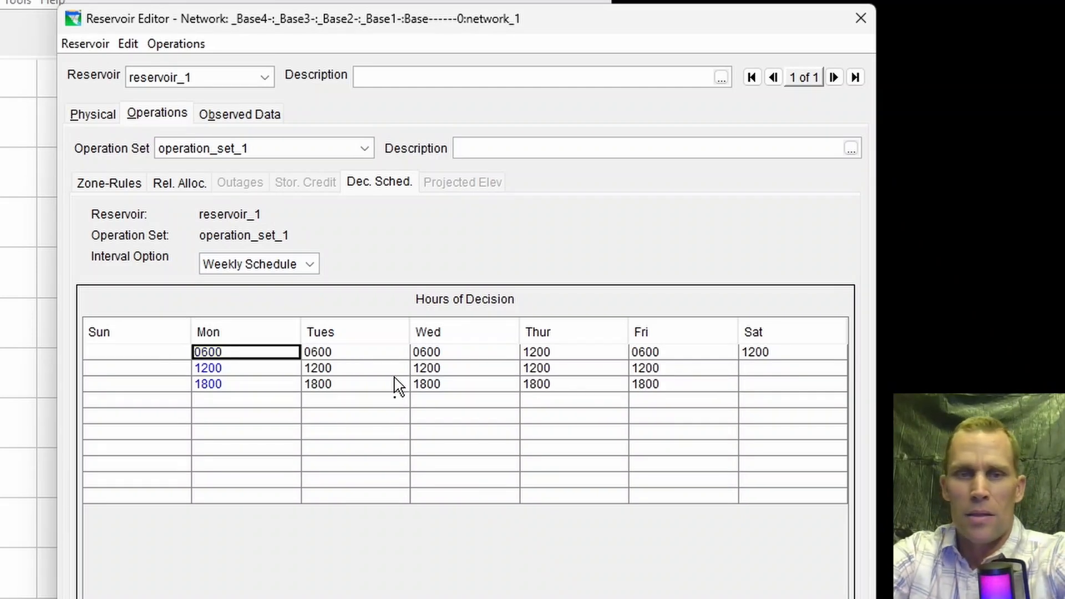
key("Right")
key("Right")
key("Right")
key("Right")
key("Right")
key("Delete")
key("Left")
key("Left")
key("Left")
key("Left")
key("Left")
key("Left")
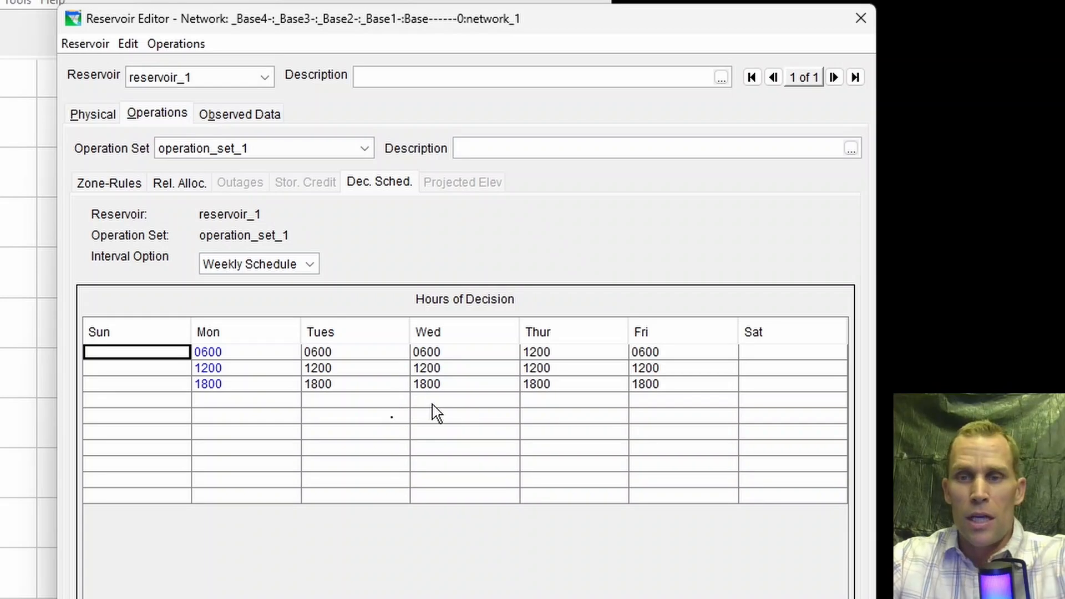
Step: Correct Thursday's first decision hour to 0600
left_click(672, 354)
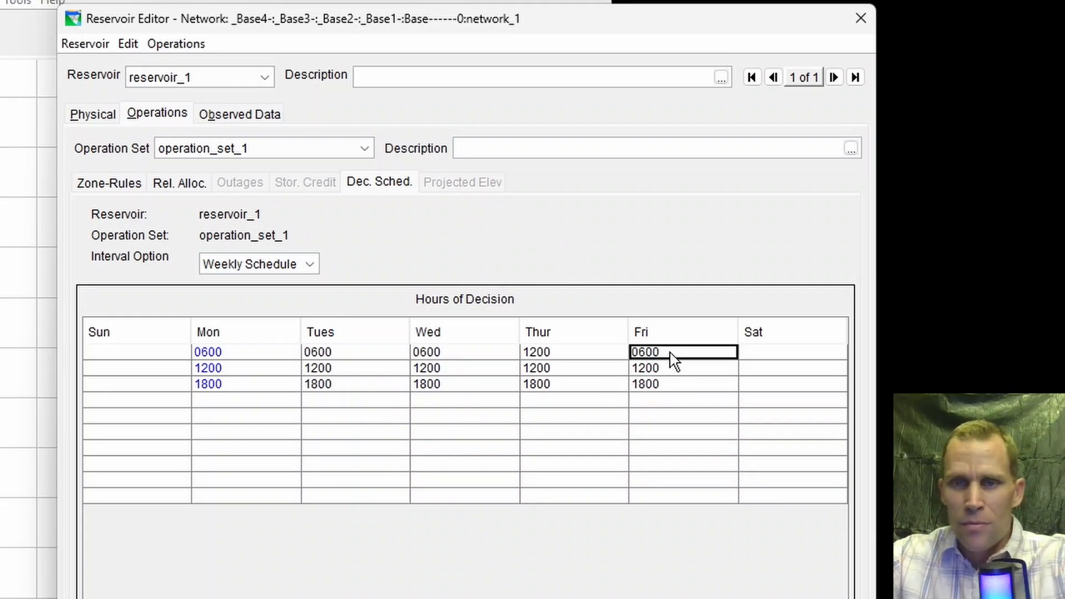
key("Left")
key("Left")
key("Left")
key("Left")
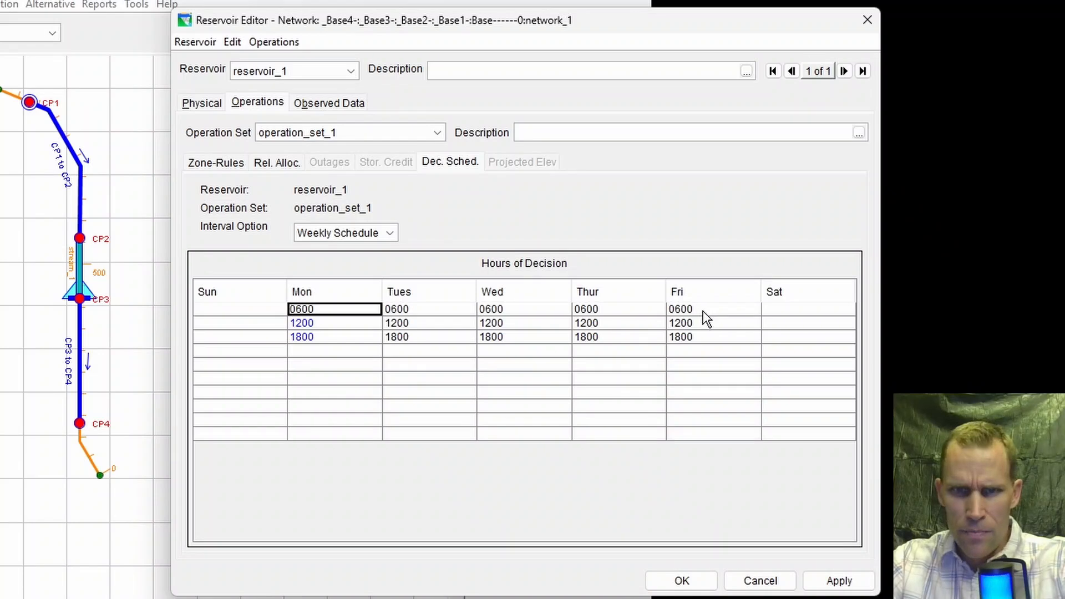
Step: Try to apply the Monday-to-Friday weekly decision schedule and return to the hours table
left_click(837, 579)
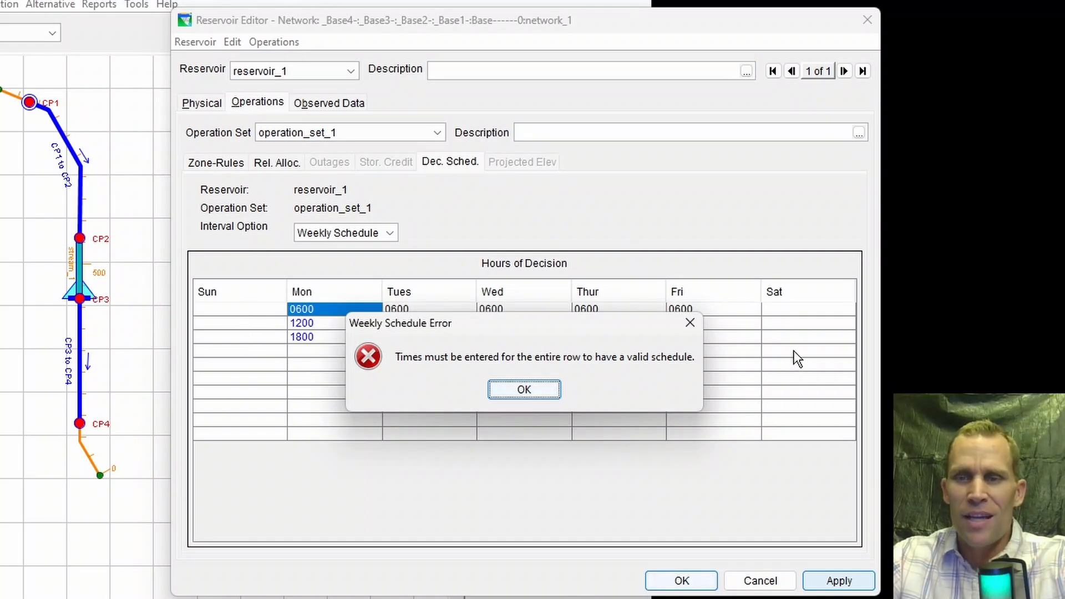
left_click(525, 390)
left_click(295, 328)
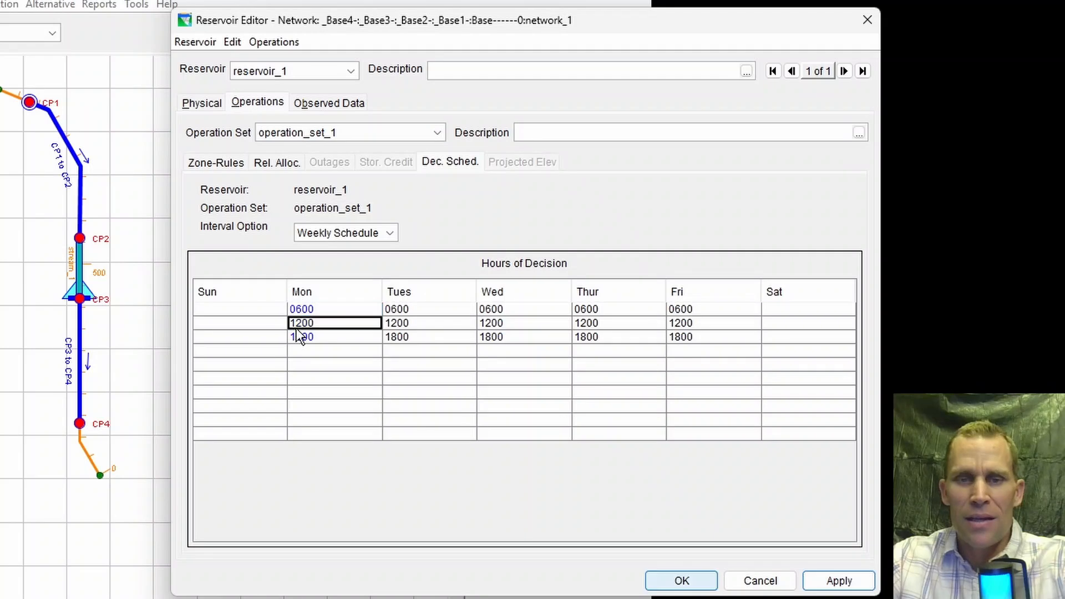
Step: Enter 1200 for each of Sunday's first three decision hours in the weekly schedule
key("Left")
key("Up")
type("1200")
key("Return")
key("ctrl+v")
key("Down")
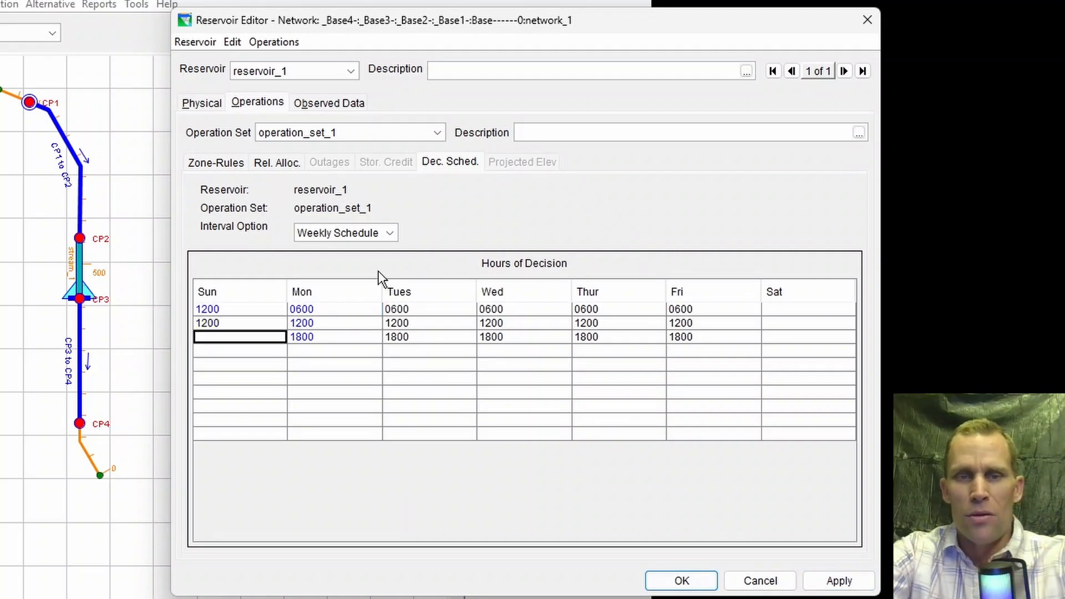
key("ctrl+v")
Step: Copy the 1200 decision hour into Saturday's first three rows of the weekly schedule
key("Right")
key("Up")
key("Up")
key("Right")
key("Right")
key("Right")
key("Right")
key("Right")
key("ctrl+v")
key("Down")
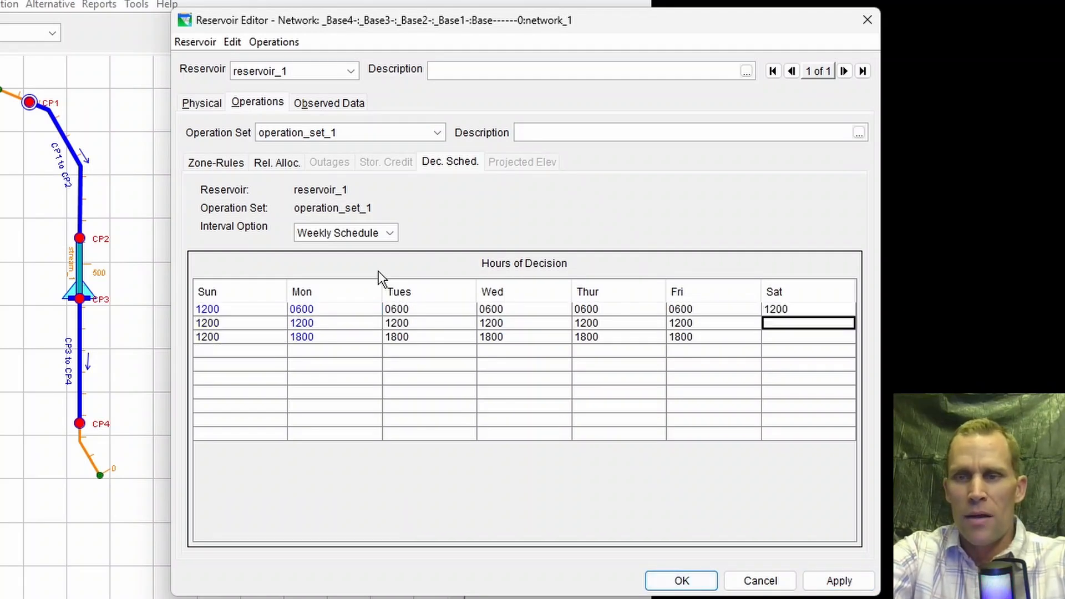
key("ctrl+v")
key("Down")
key("ctrl+v")
key("Down")
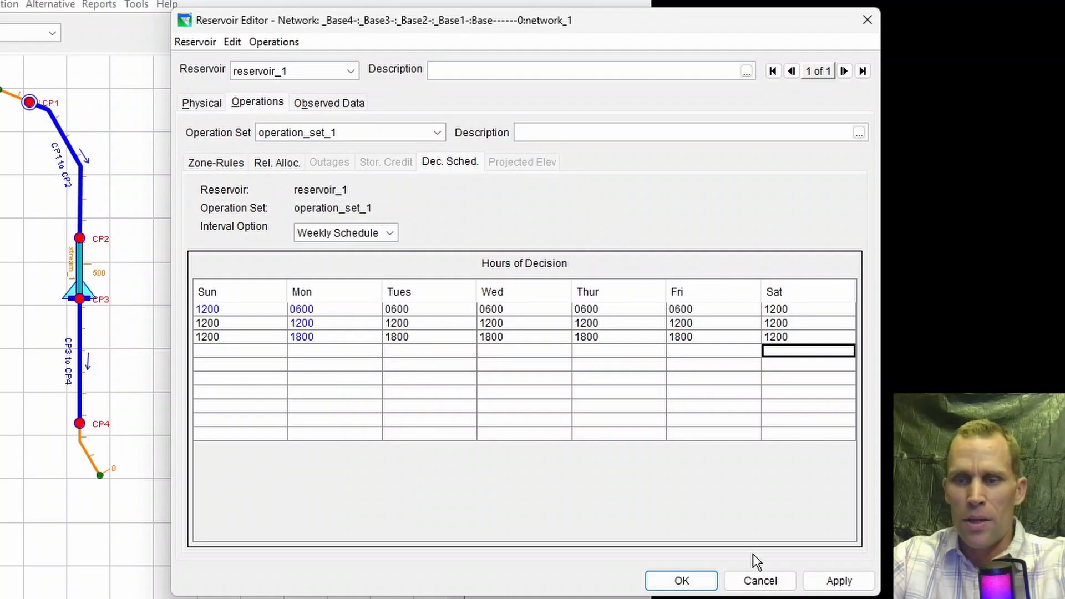
Step: Apply the seven-day decision schedule to reservoir_1 and compute the 6,12,18 - M-F trial
left_click(835, 581)
left_click(682, 581)
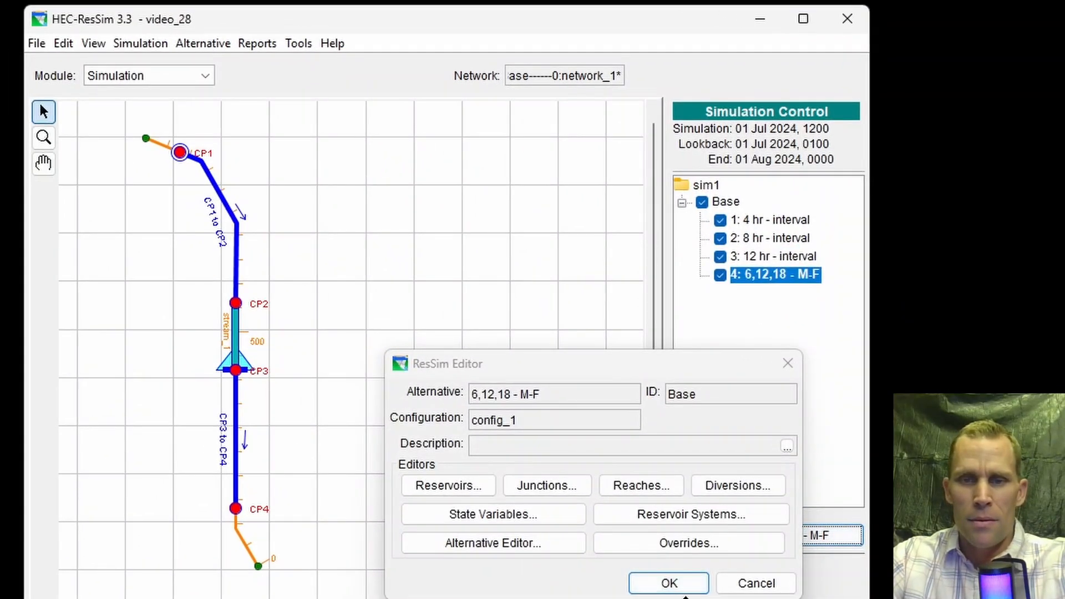
left_click(673, 582)
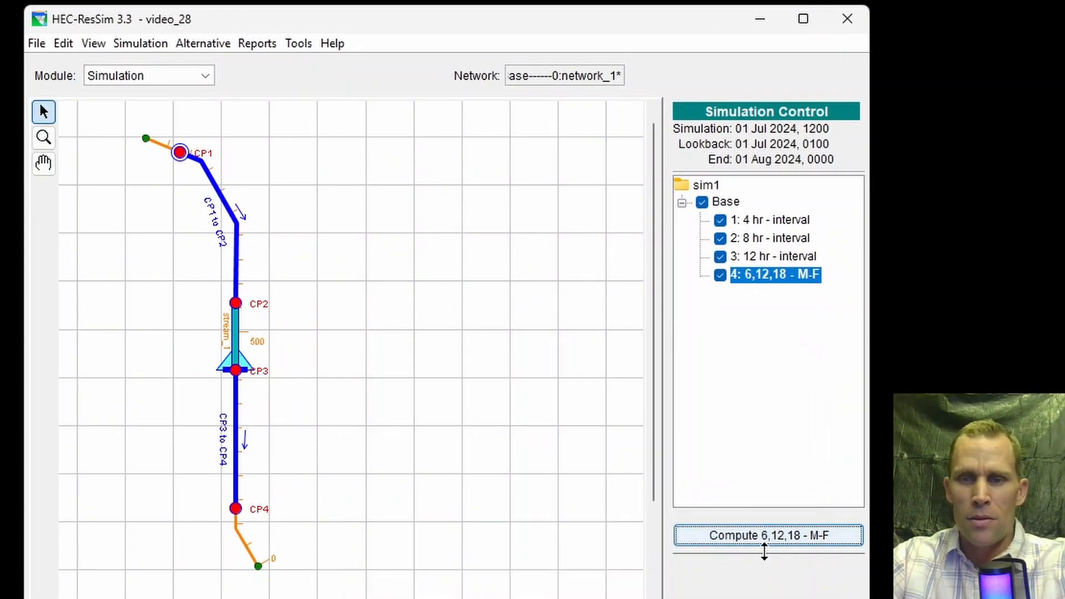
left_click(760, 537)
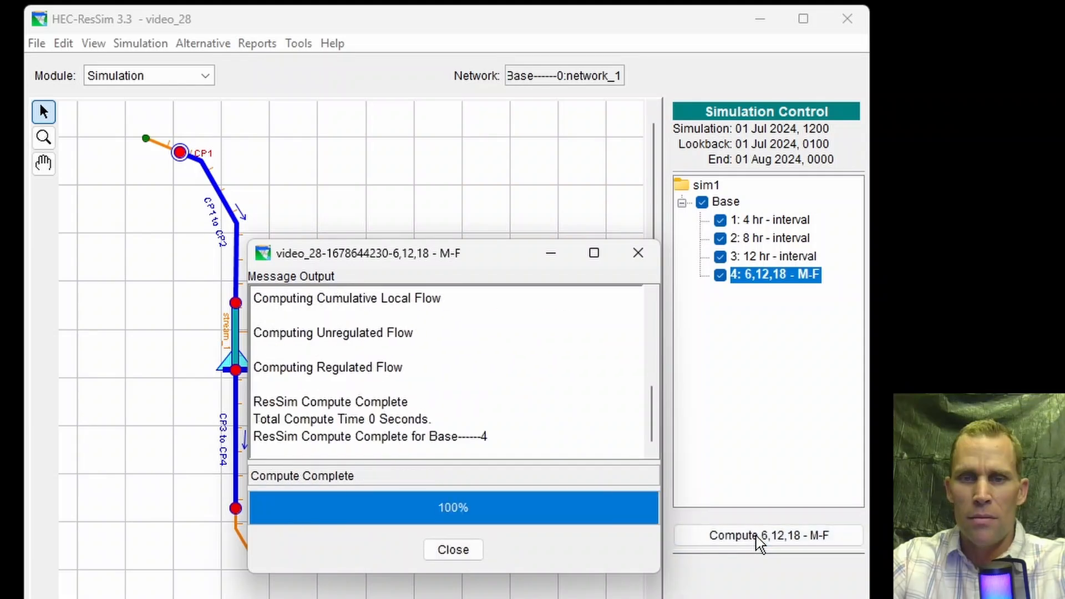
left_click(453, 550)
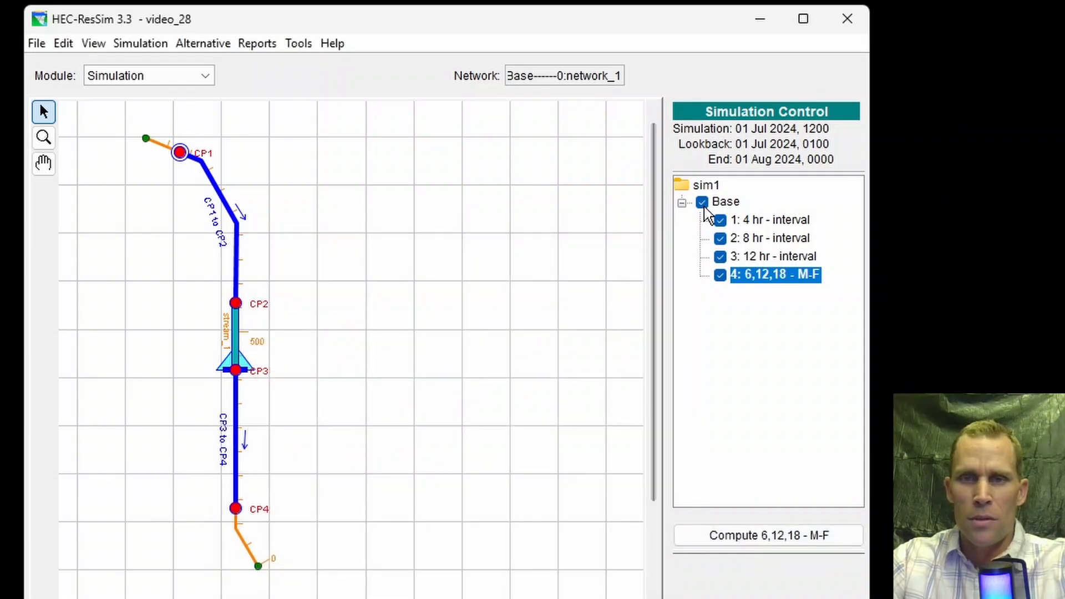
Step: Leave only the 6,12,18 - M-F trial selected for display and open the default plot of reservoir_1
left_click(716, 202)
left_click(720, 220)
left_click(720, 238)
left_click(720, 257)
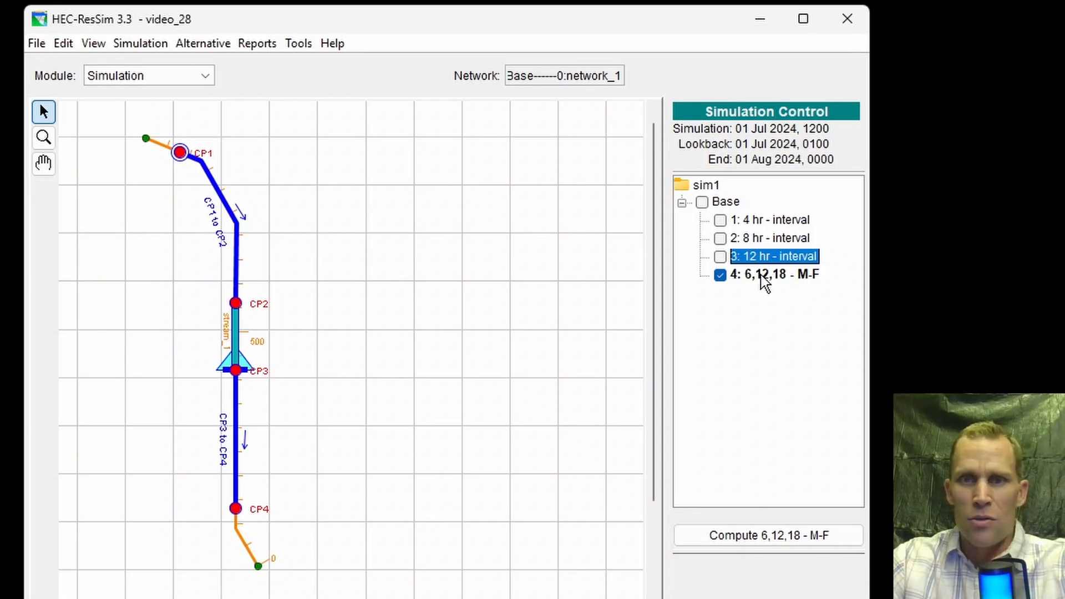
right_click(255, 373)
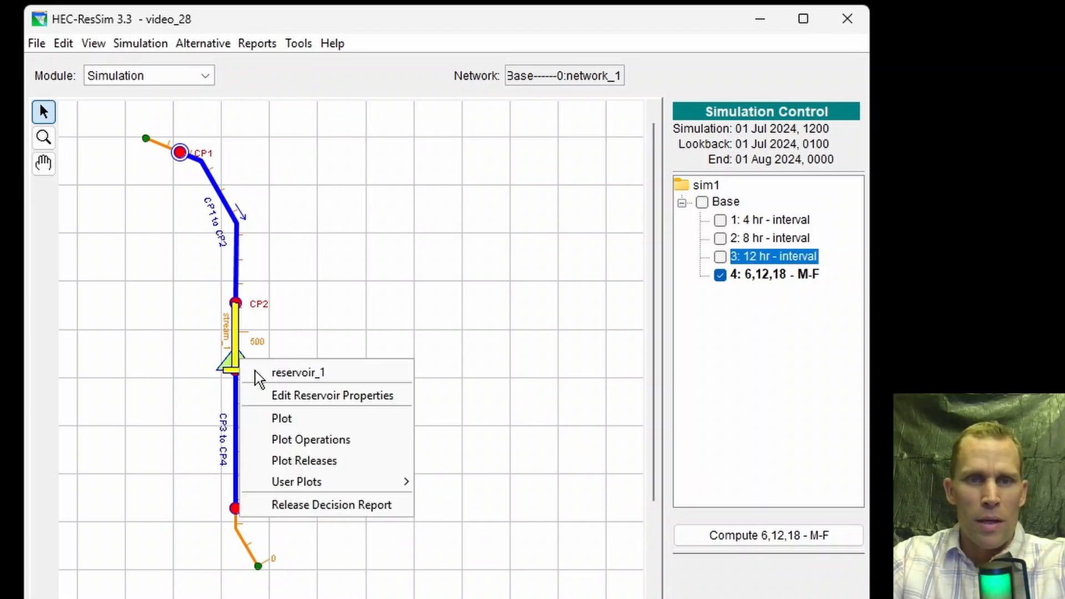
left_click(284, 424)
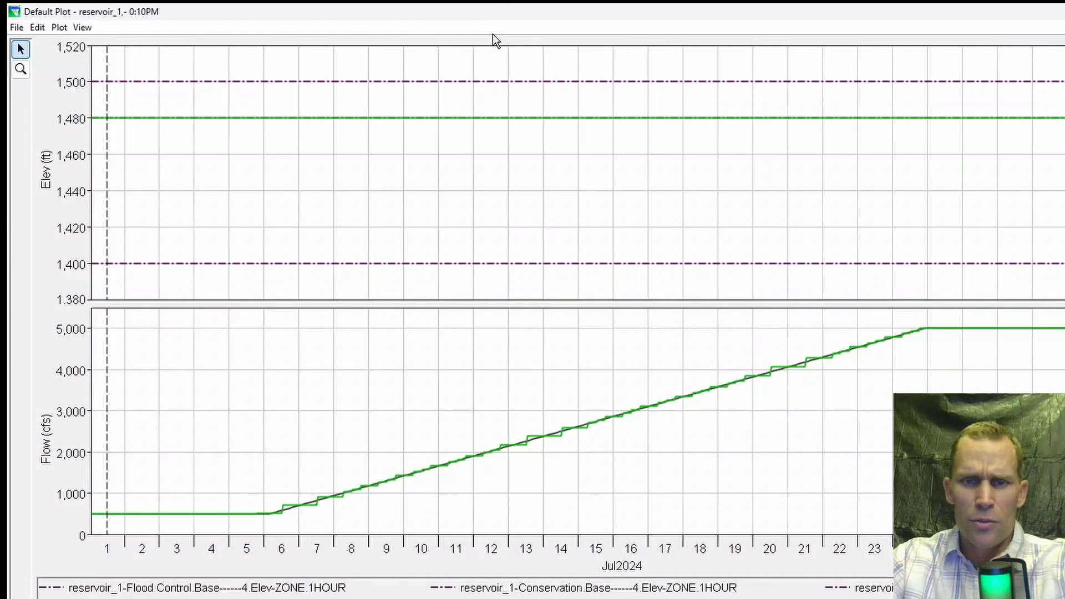
Step: Zoom in on the flow graph around 11 to 13 July and examine the release steps through 15 July
left_click(21, 69)
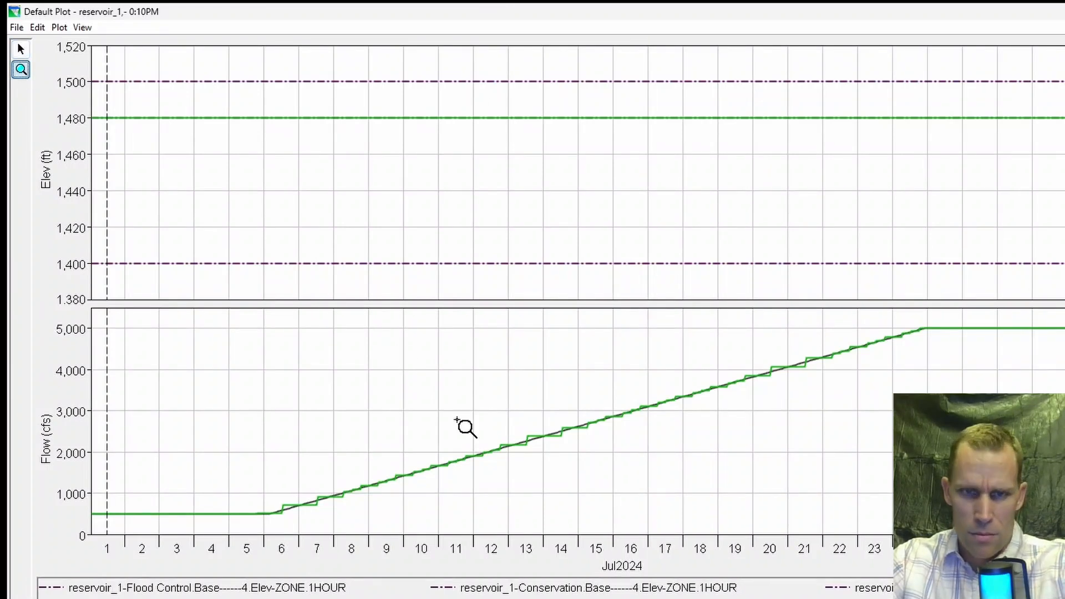
left_click_drag(459, 422, 593, 466)
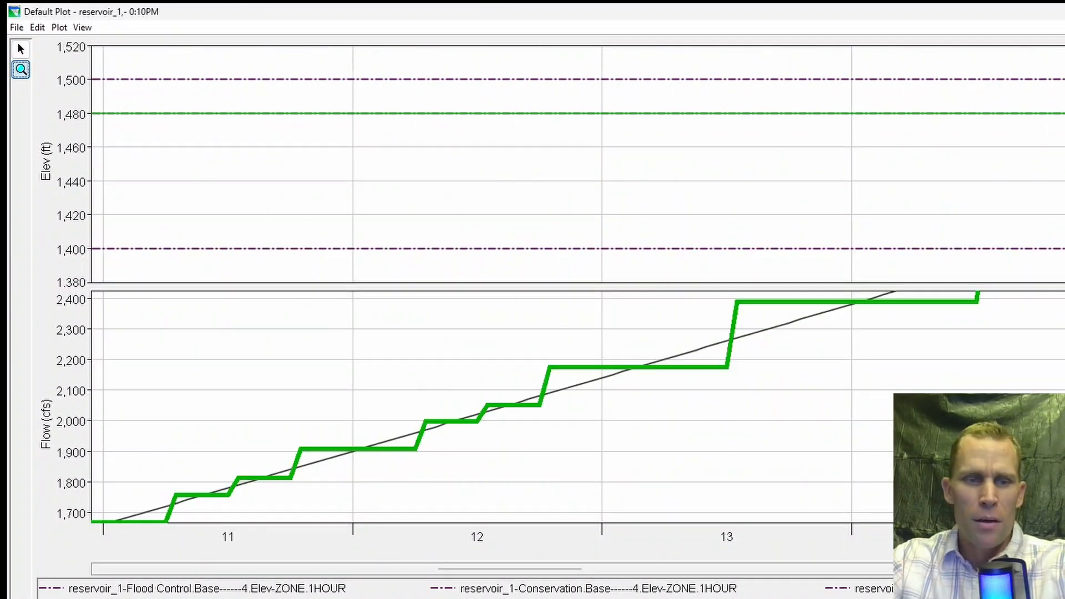
left_click(283, 598)
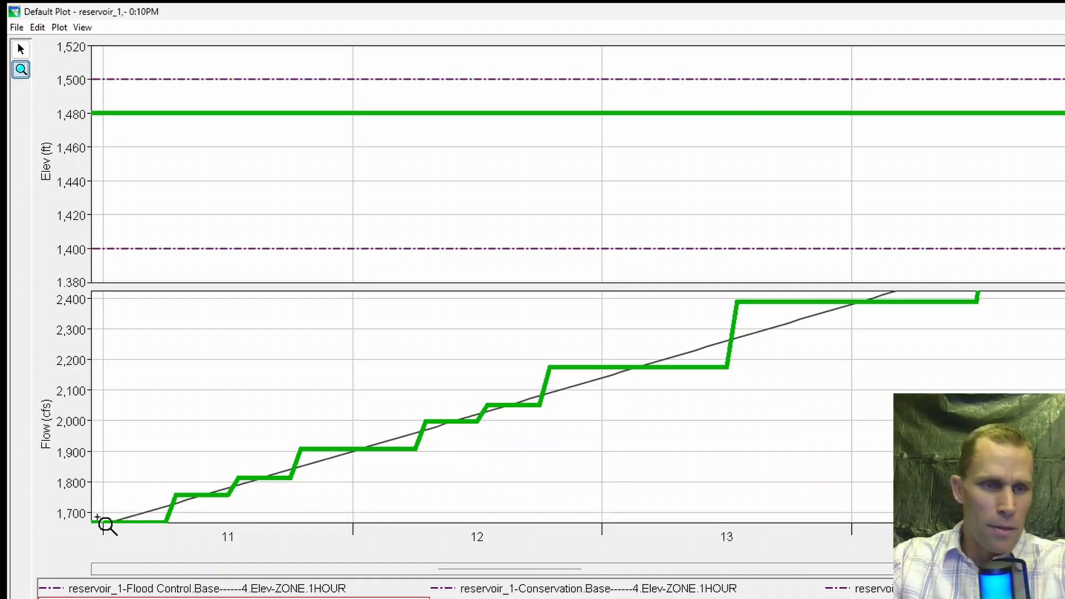
mouse_move(177, 494)
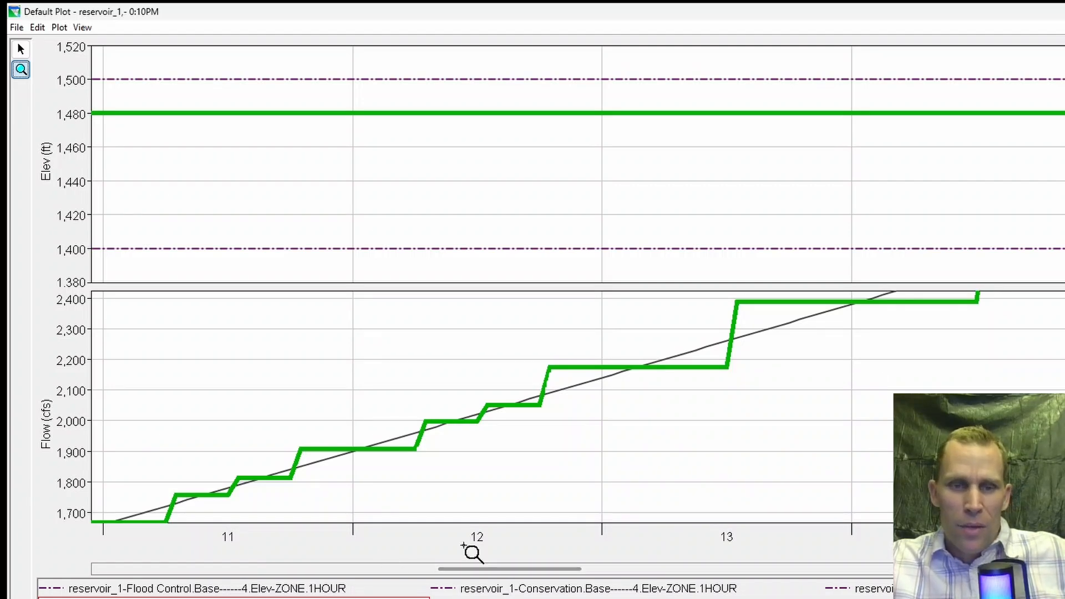
left_click_drag(477, 570, 557, 569)
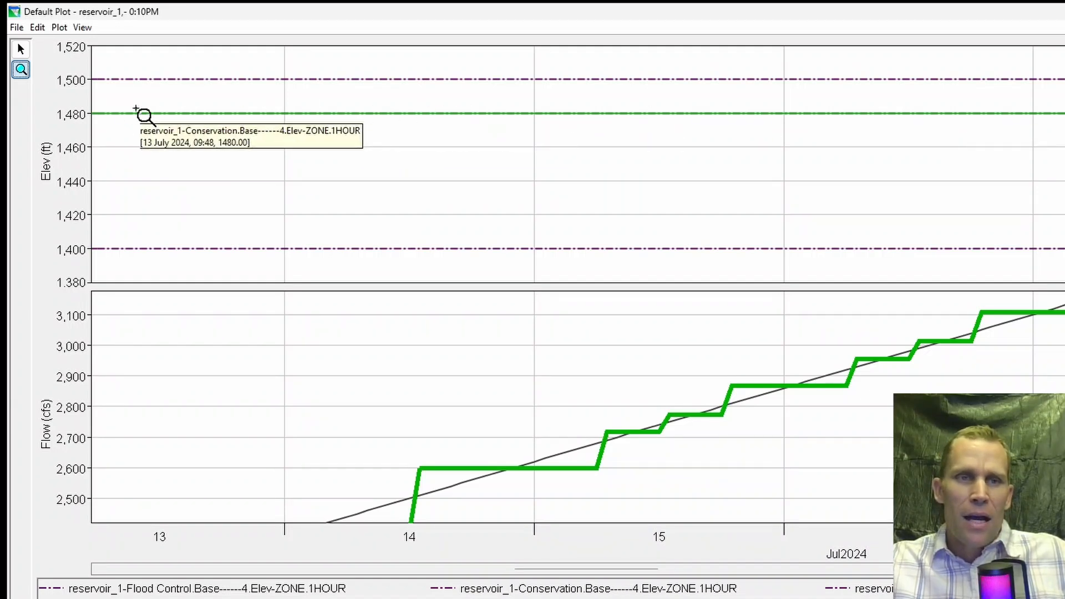
Step: Zoom in on the elevation graph around 1,480 ft and examine pool fluctuations across weekend and weekday decision periods
left_click_drag(97, 108, 1062, 120)
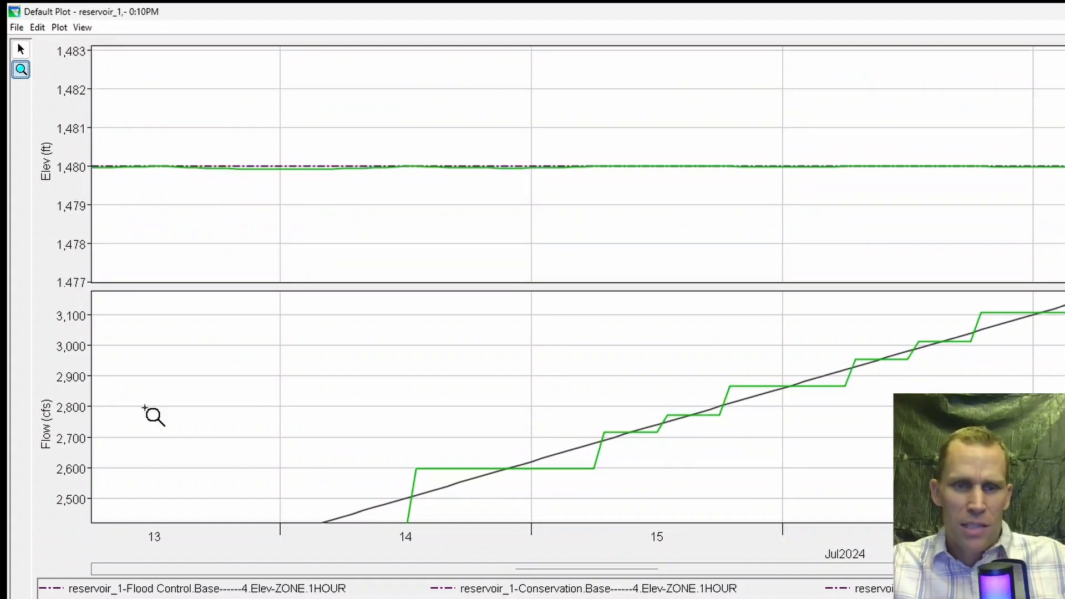
left_click_drag(105, 164, 1063, 169)
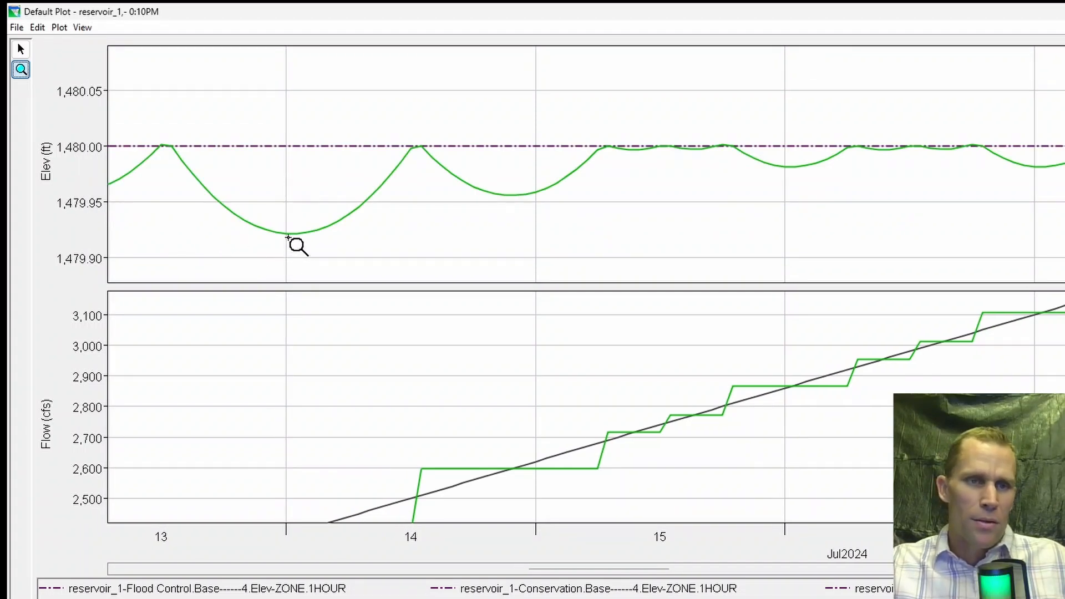
mouse_move(288, 237)
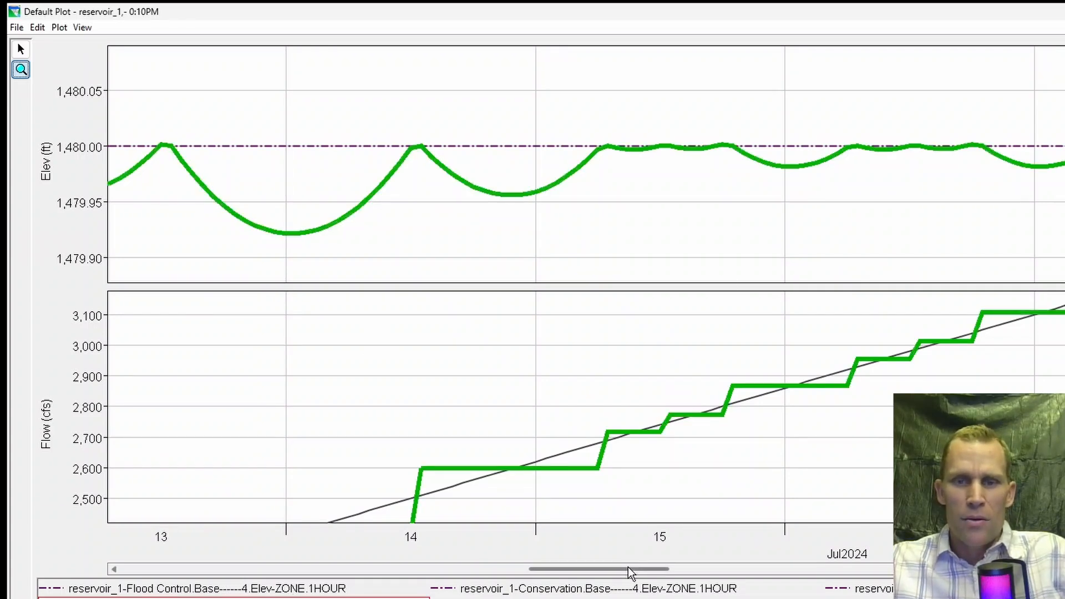
left_click_drag(629, 567, 585, 579)
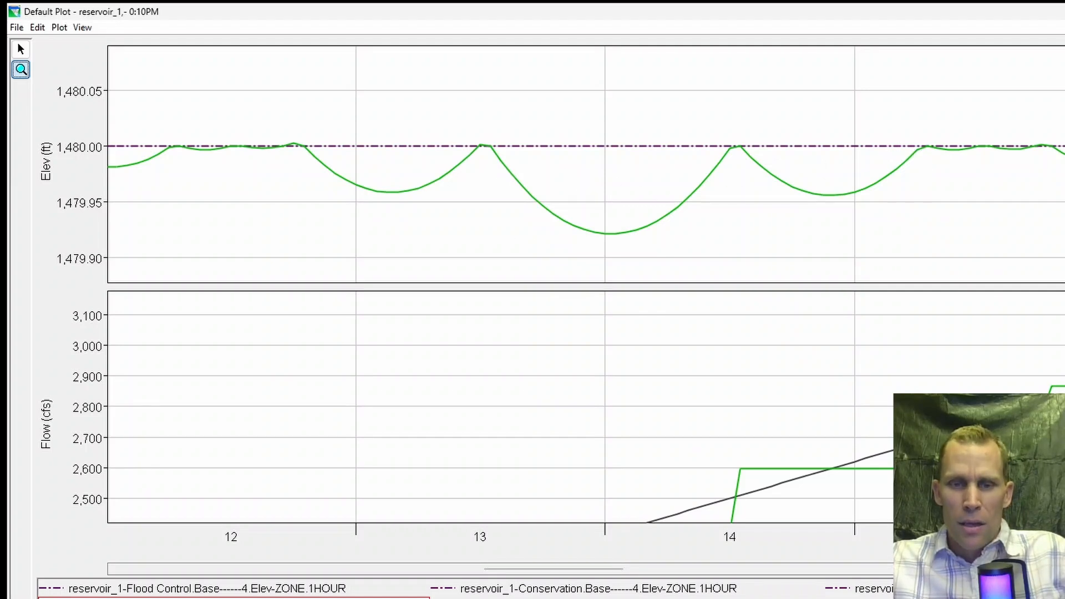
left_click_drag(584, 568, 486, 576)
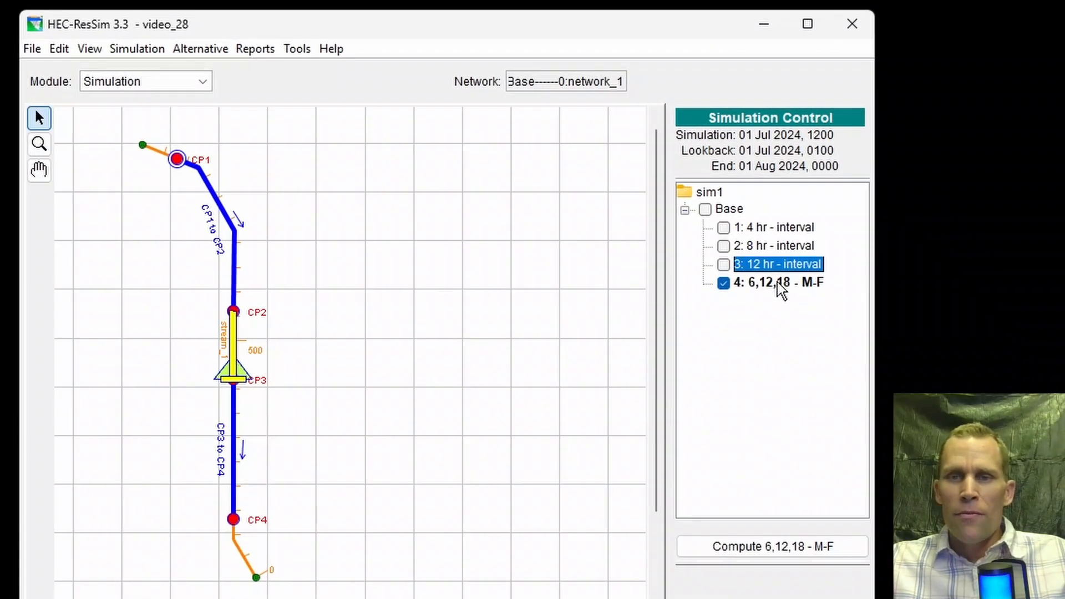
Step: Review reservoir_1's weekly decision schedule in the 6,12,18 - M-F trial, then close the Reservoir Editor
right_click(727, 238)
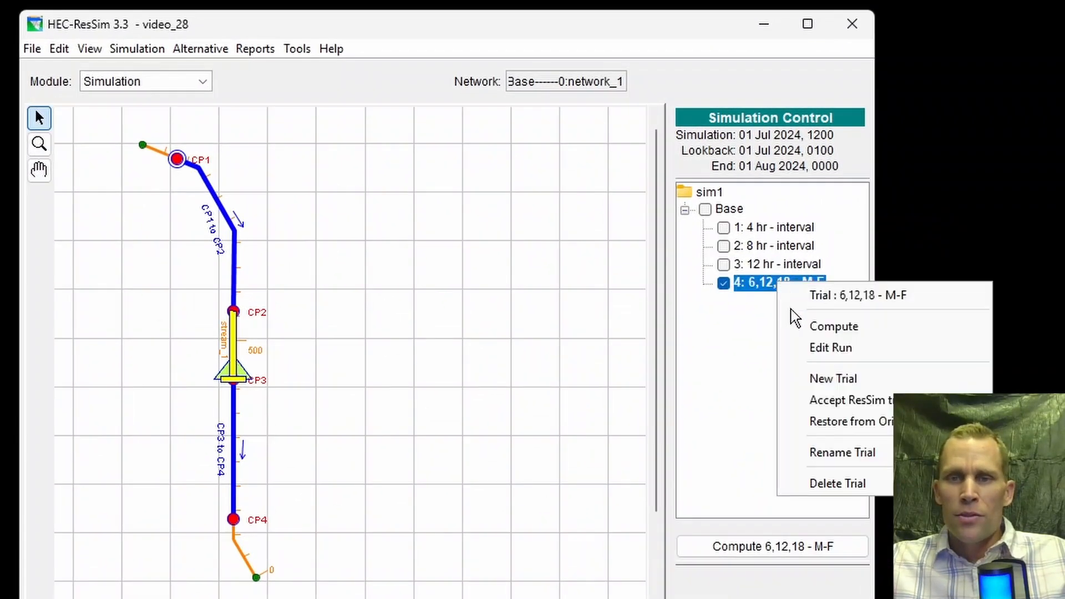
left_click(818, 350)
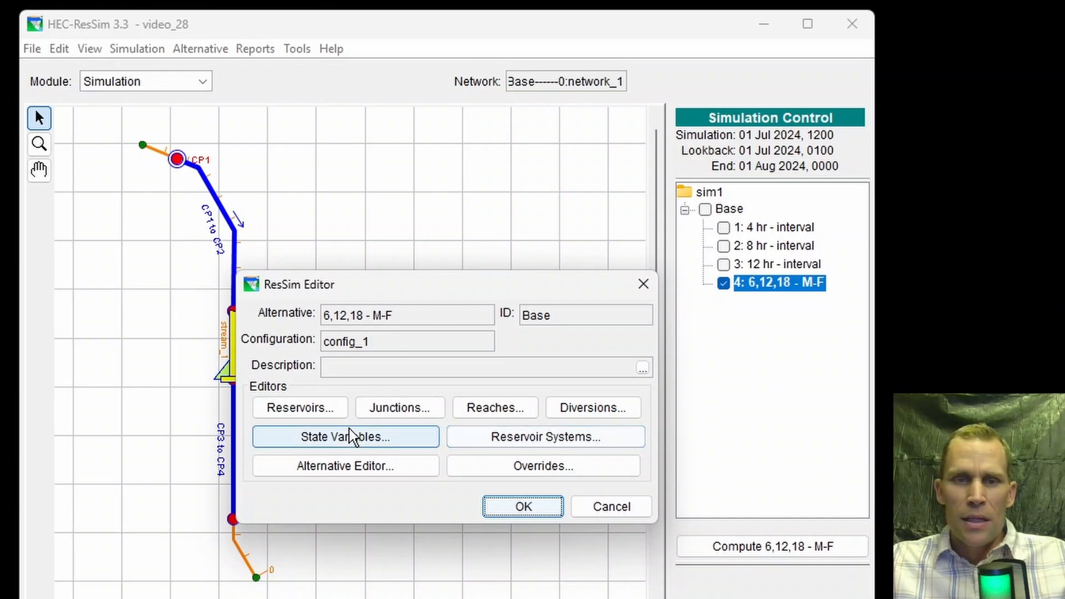
left_click(301, 407)
left_click(376, 146)
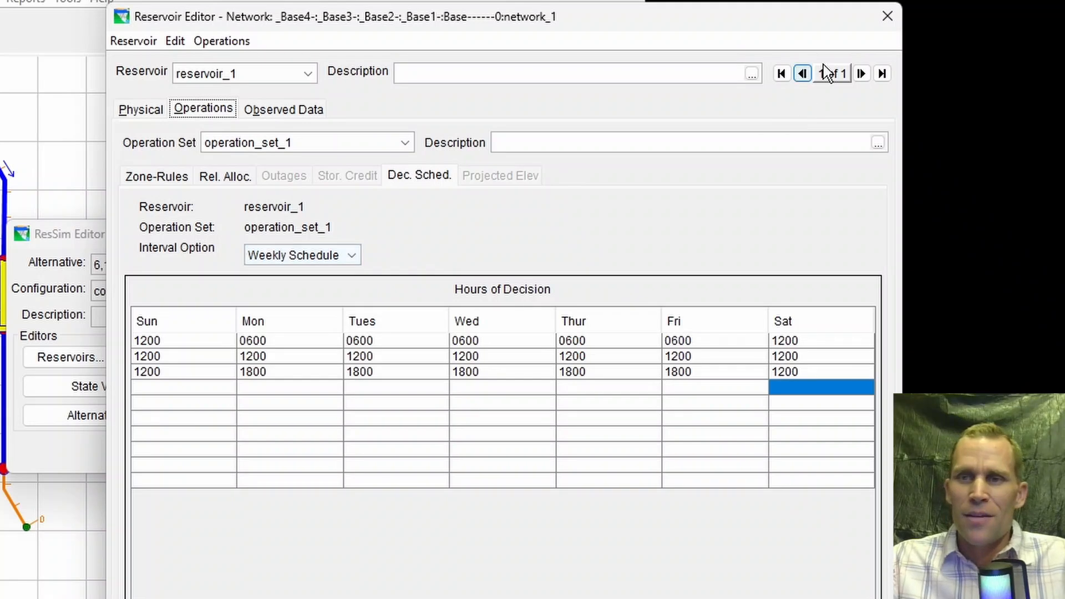
left_click(888, 18)
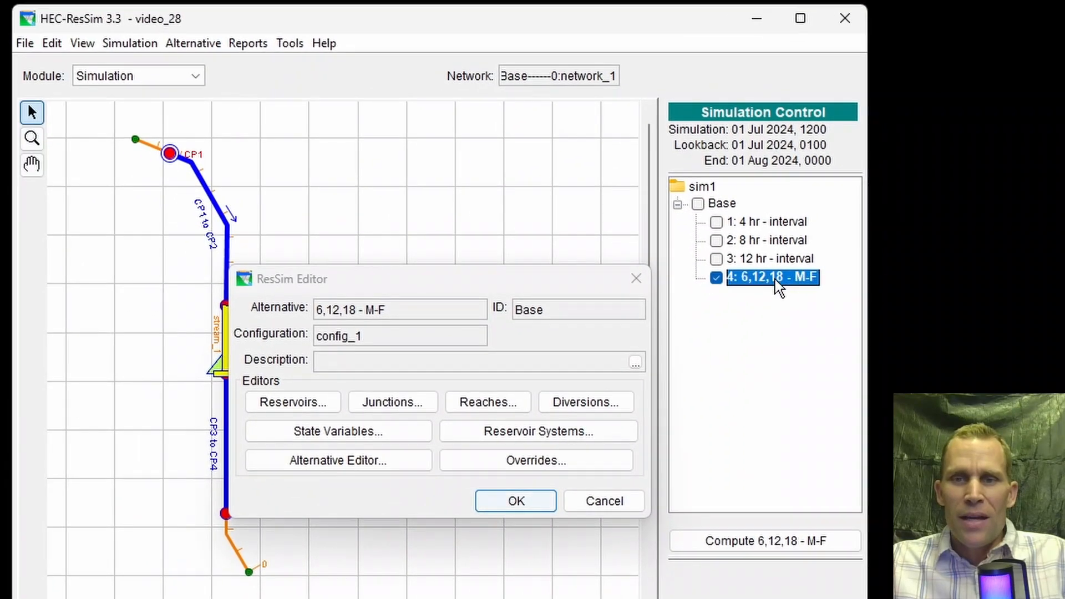
Step: Reopen the 6,12,18 - M-F trial for editing and bring up reservoir_1's decision schedule in operation_set_1
right_click(543, 236)
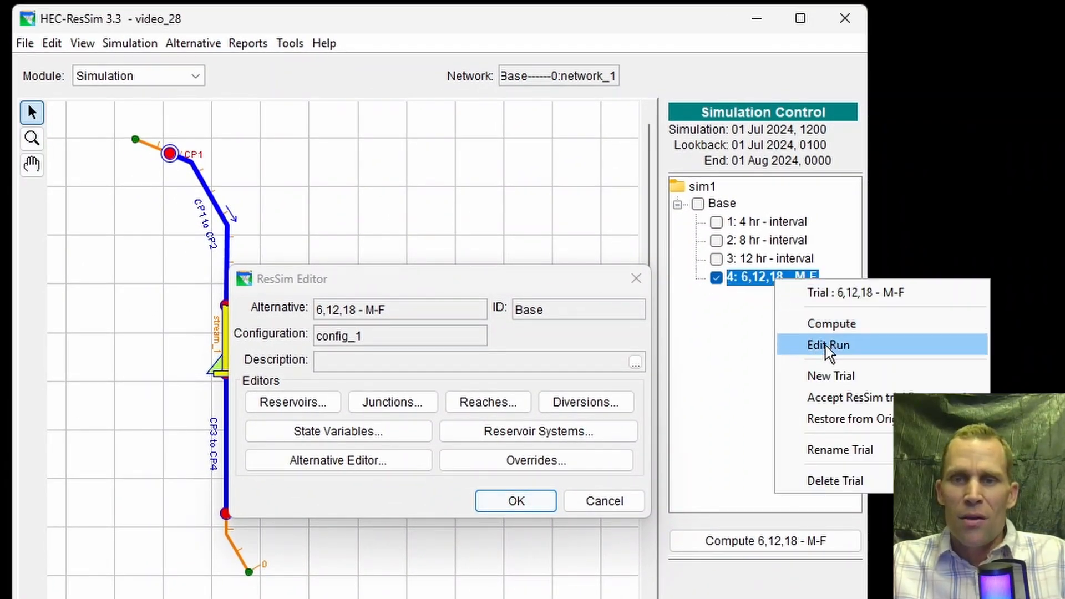
left_click(632, 275)
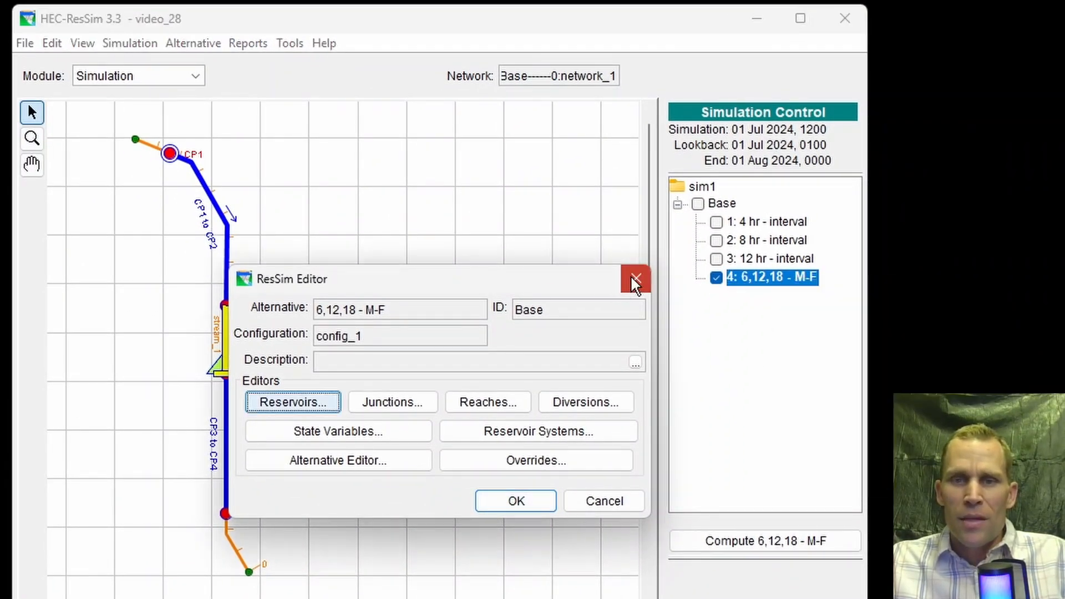
left_click(635, 278)
right_click(747, 279)
left_click(775, 338)
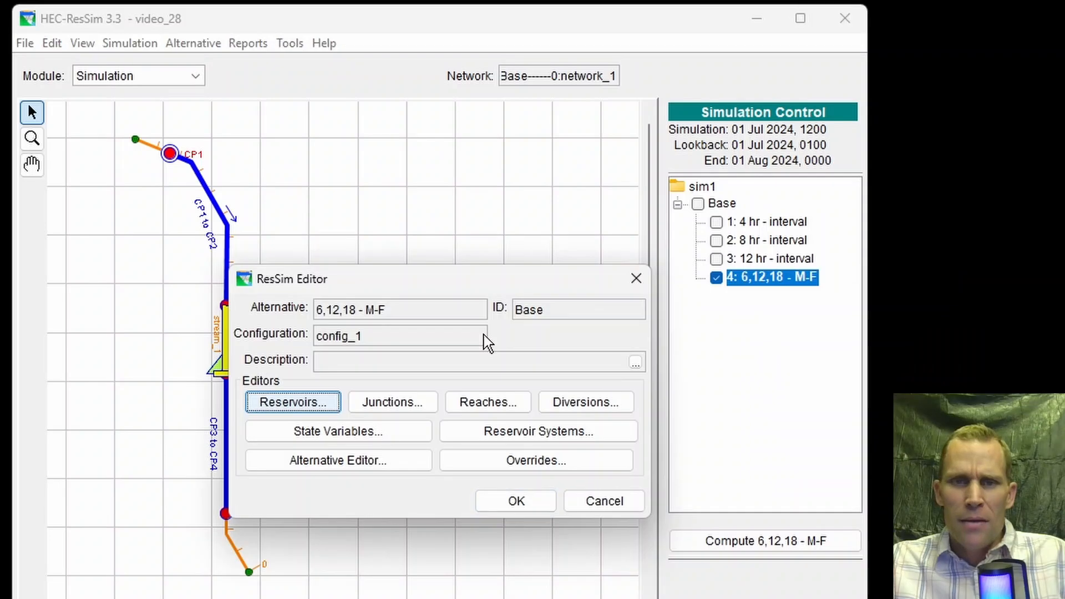
left_click(385, 434)
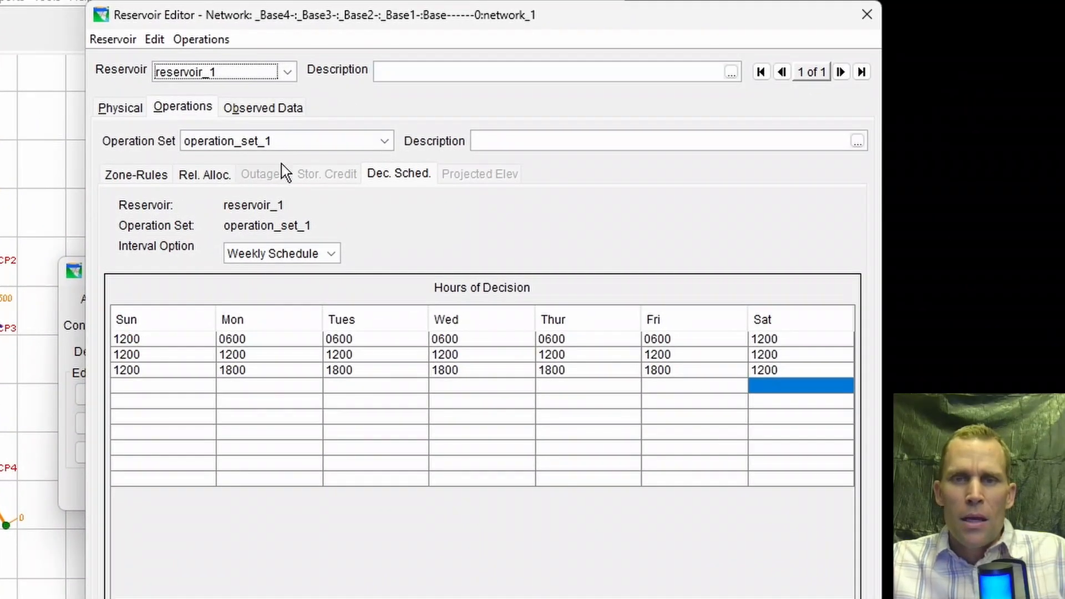
left_click(397, 176)
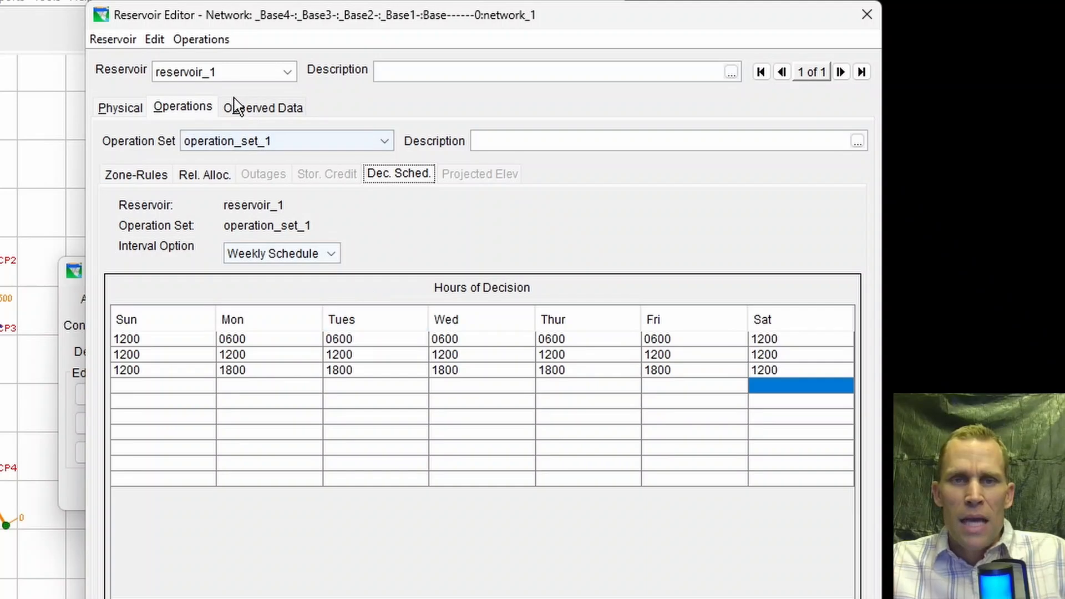
Step: Enable projected elevation computation with a 6-hour projection window, and use the projected elevation to determine the operation zone
left_click(198, 41)
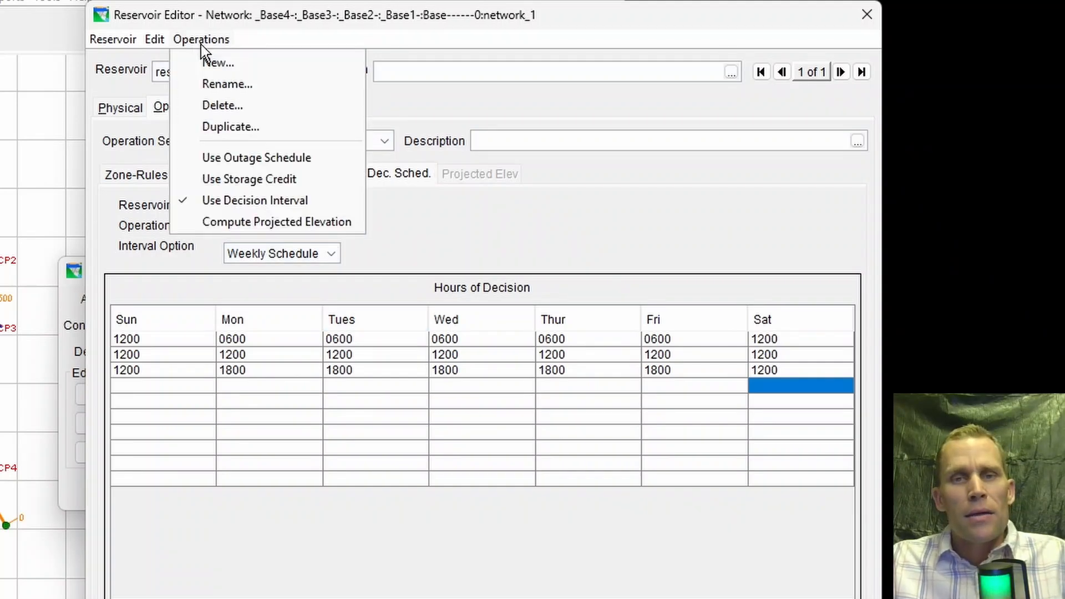
left_click(257, 223)
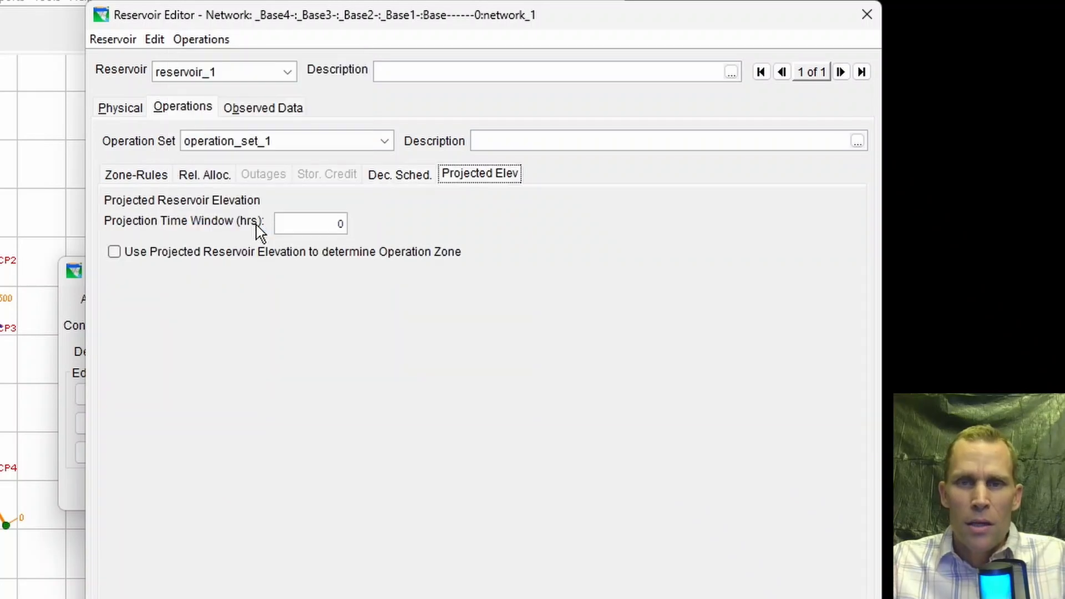
left_click(293, 225)
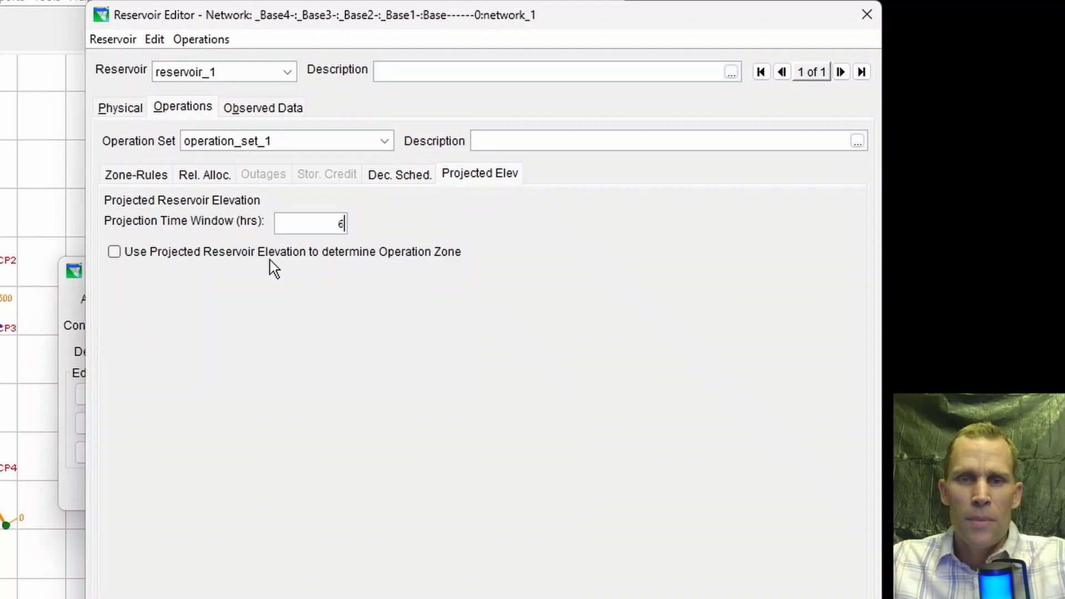
left_click(113, 253)
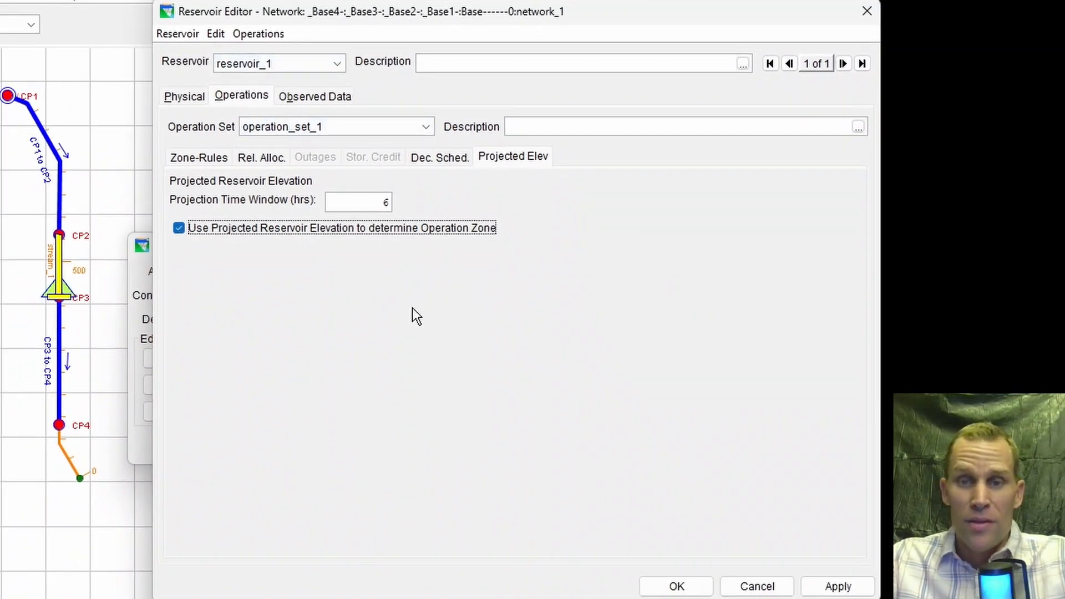
Step: Apply the projected elevation settings, close the reservoir and trial editors, and compute the 6,12,18 - M-F trial
left_click(838, 579)
left_click(724, 587)
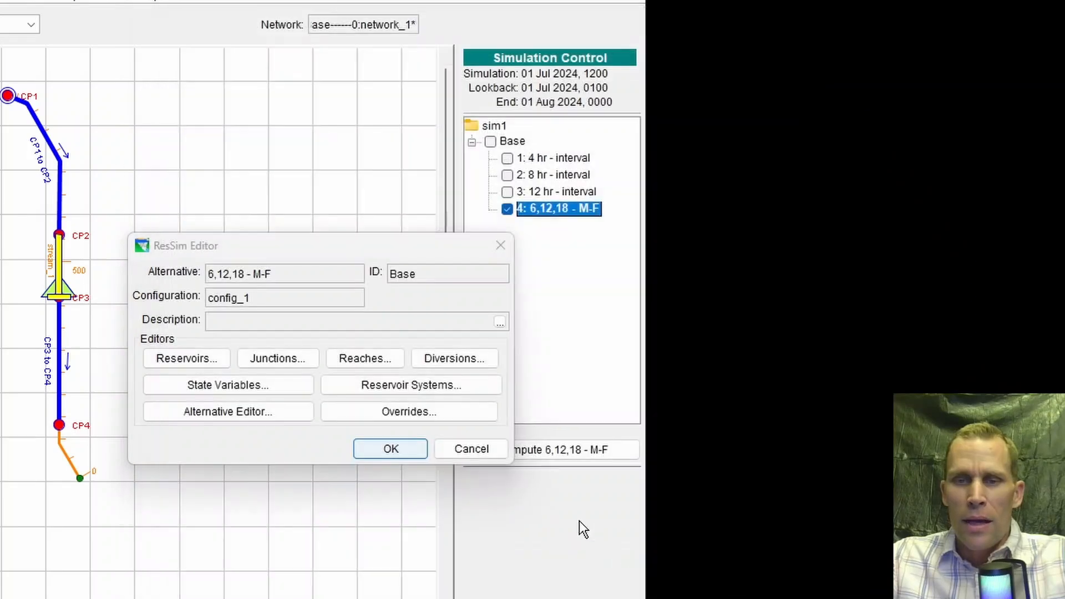
left_click(501, 245)
left_click(527, 449)
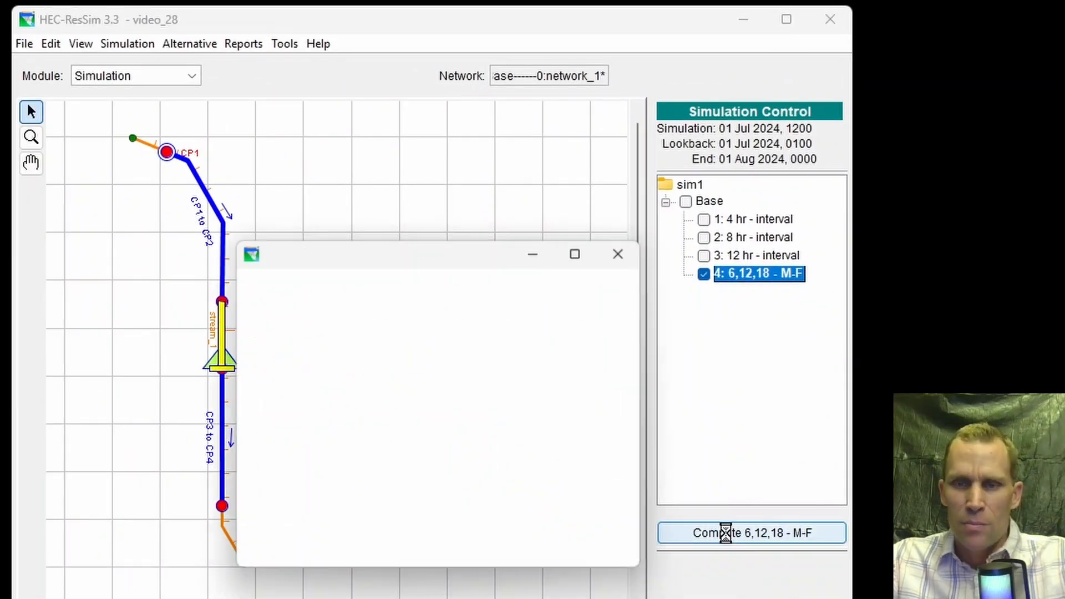
left_click(433, 551)
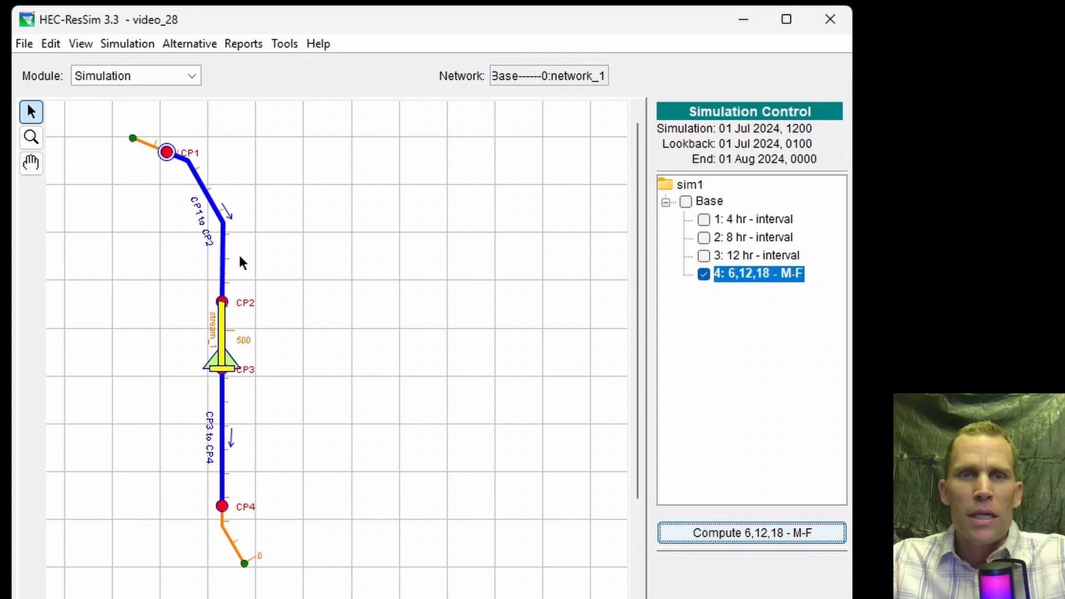
Step: Open the simulation results in HEC-DSSVue and filter the records to part F BASE------4
left_click(241, 44)
mouse_move(276, 49)
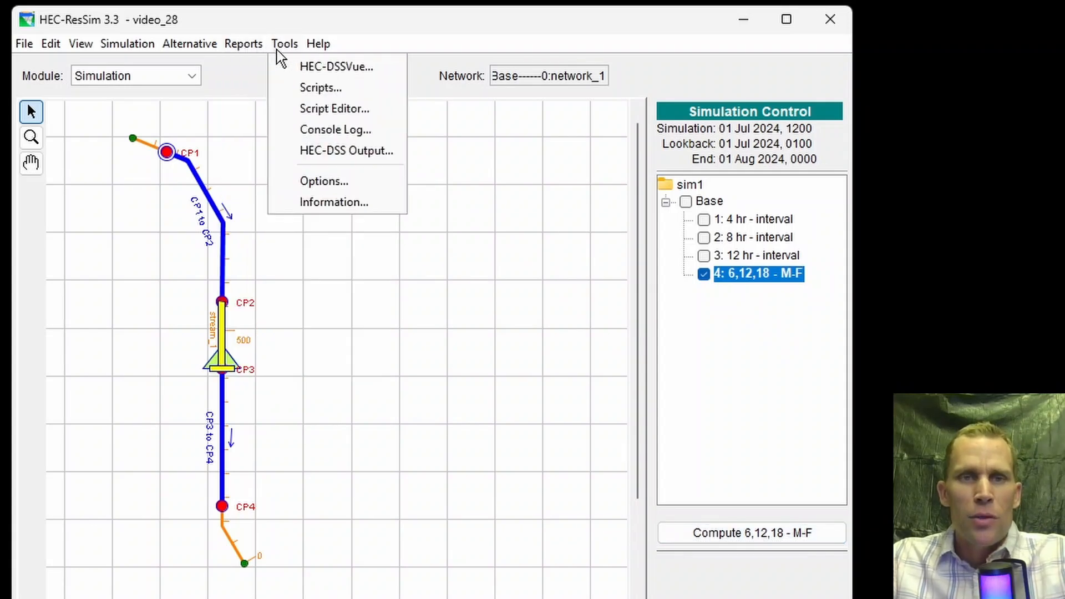
left_click(308, 68)
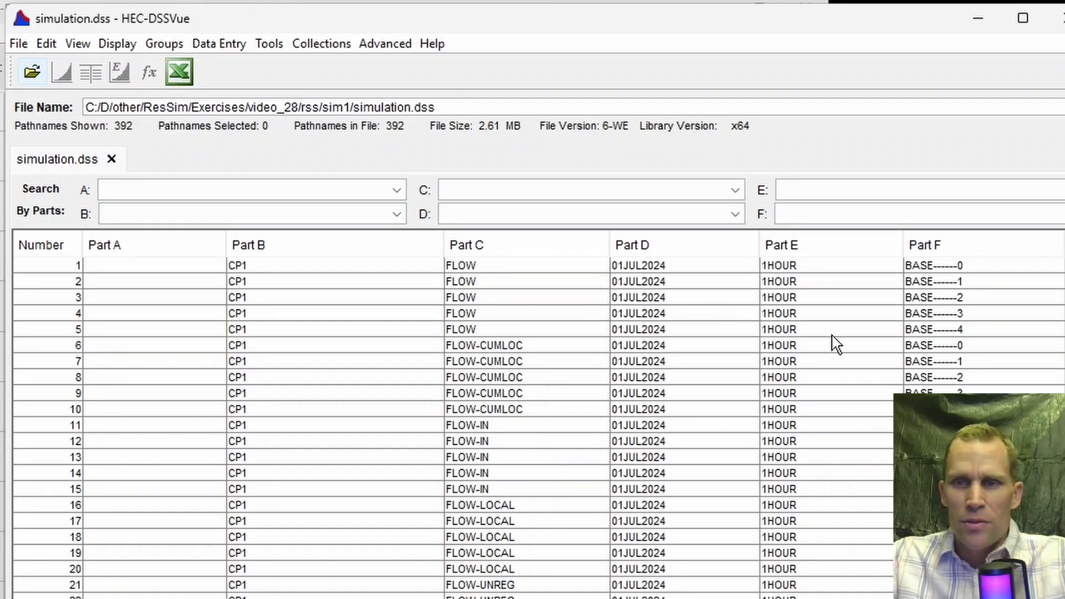
left_click(915, 331)
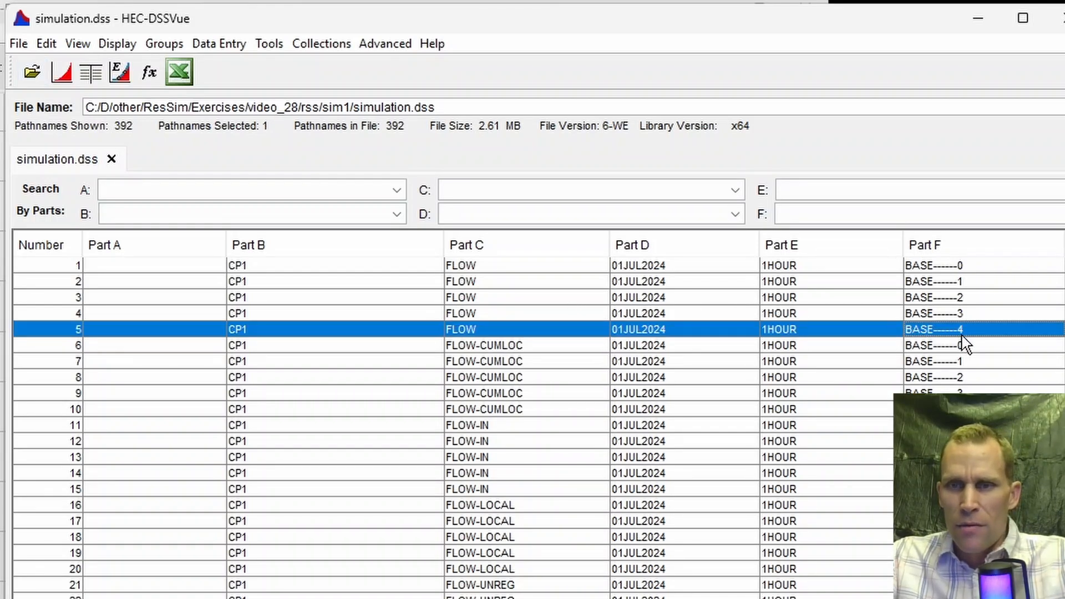
left_click(897, 218)
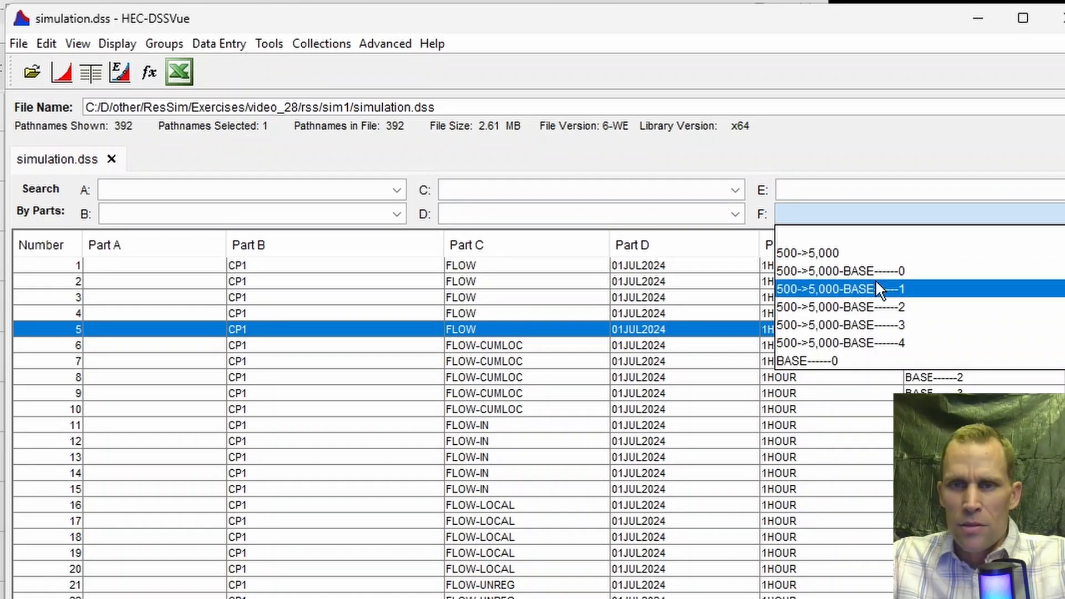
scroll(876, 280, "down", 1)
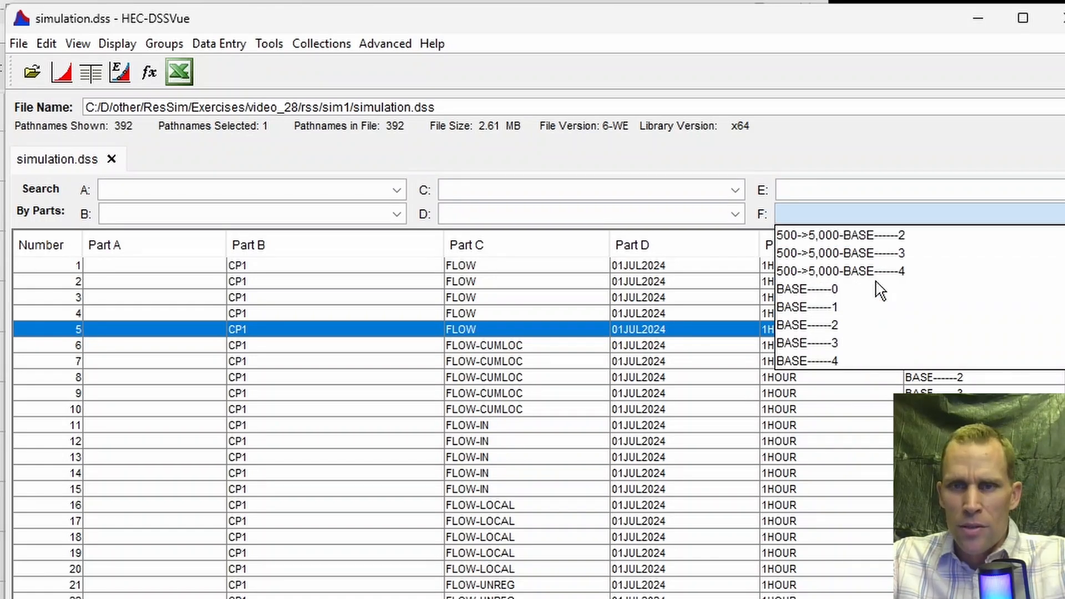
left_click(829, 360)
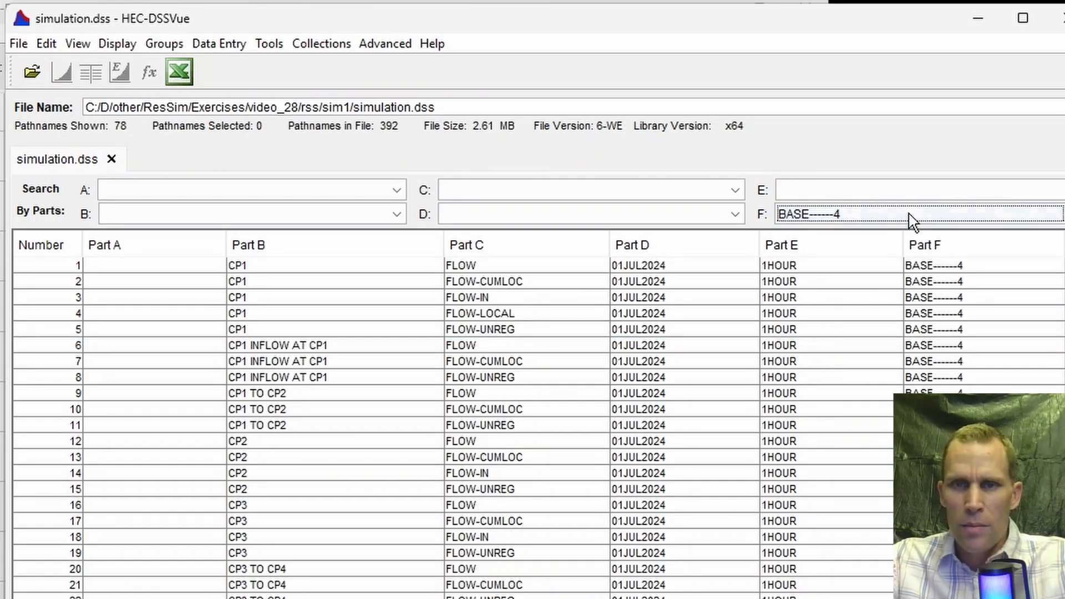
Step: Duplicate the RESERVOIR_1 ELEV-PROJECTED and RESERVOIR_1-POOL ELEV records together, using CUSTOM1 as the new part F
scroll(501, 413, "down", 6)
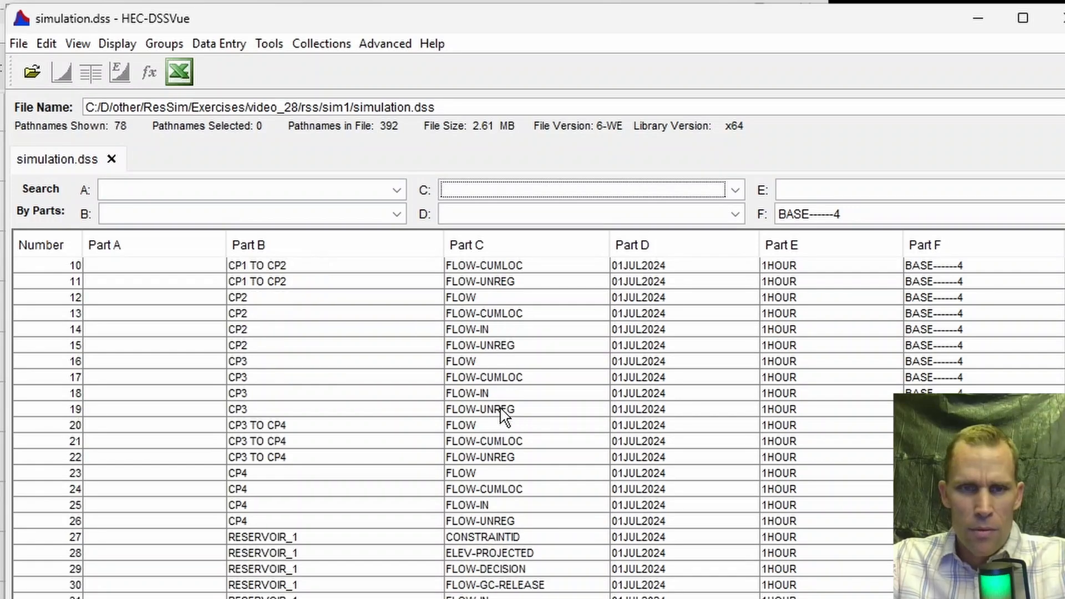
left_click(500, 411)
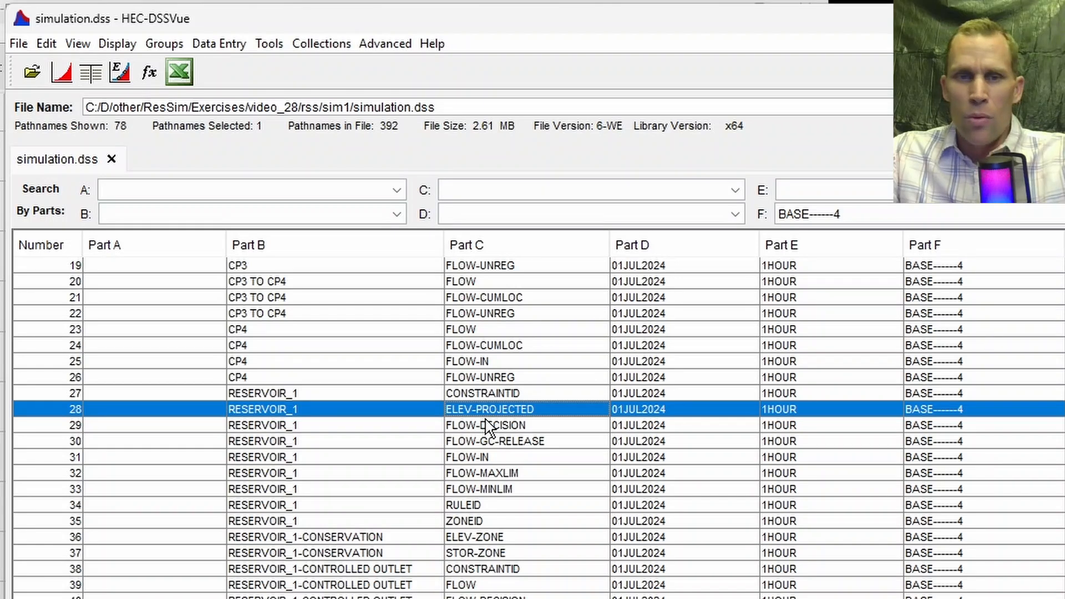
scroll(489, 430, "down", 6)
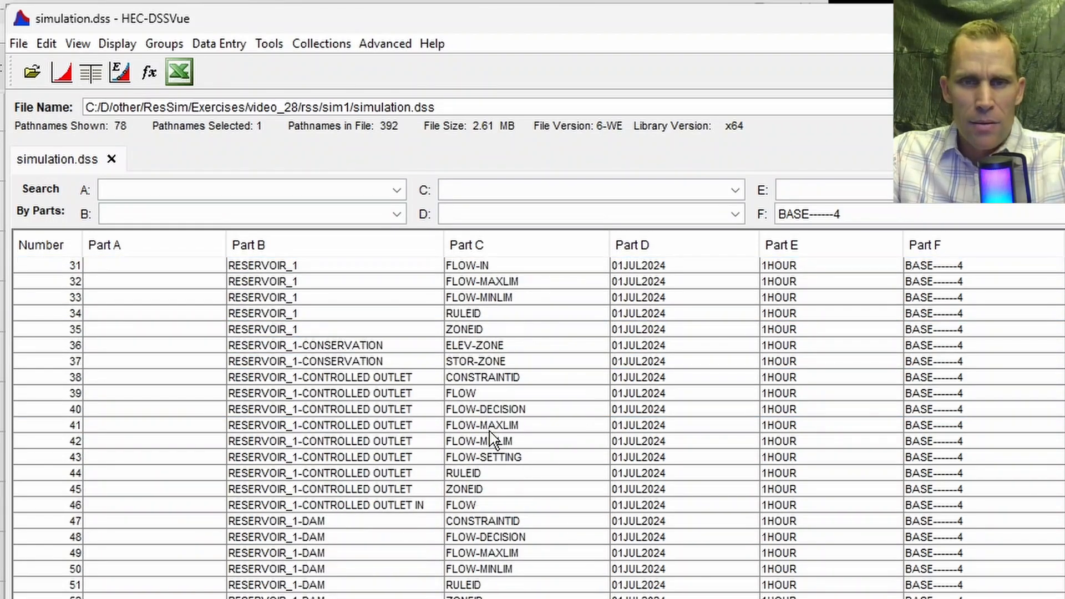
scroll(491, 438, "down", 1)
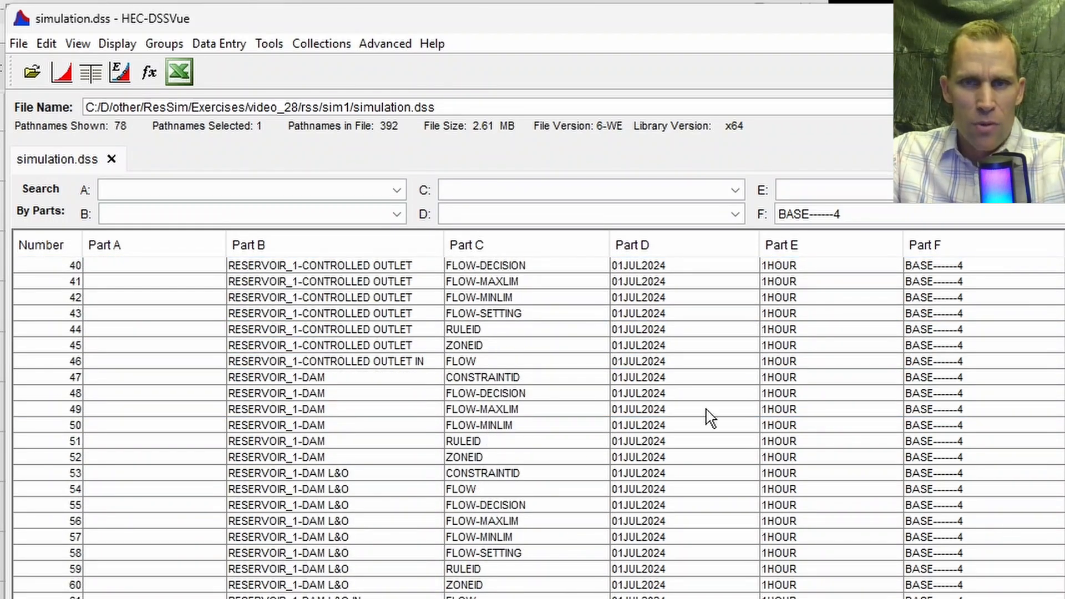
scroll(444, 511, "down", 4)
scroll(465, 517, "down", 2)
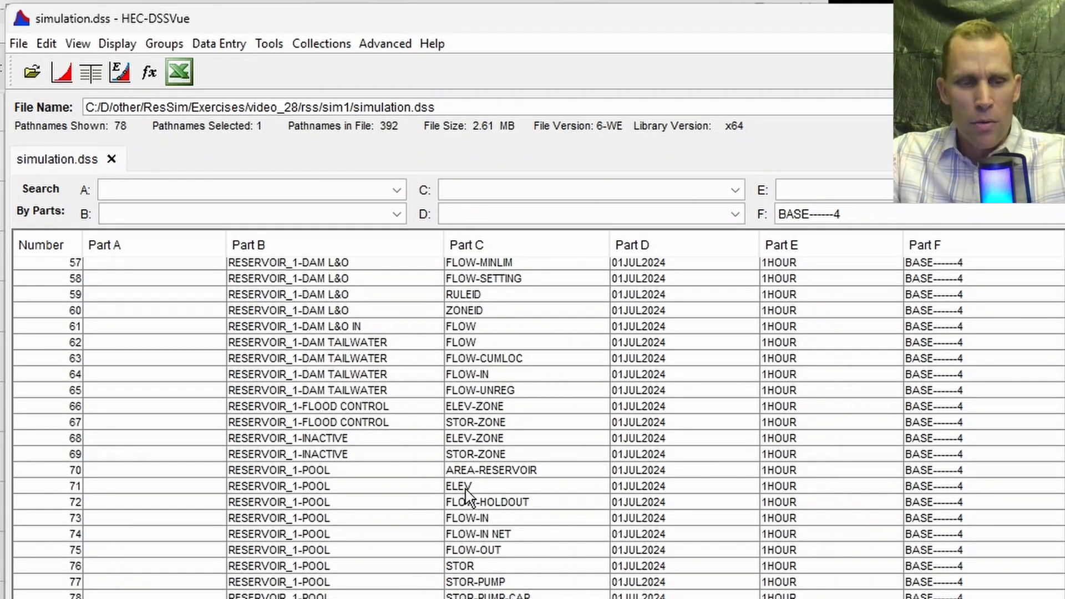
left_click(466, 489, "ctrl")
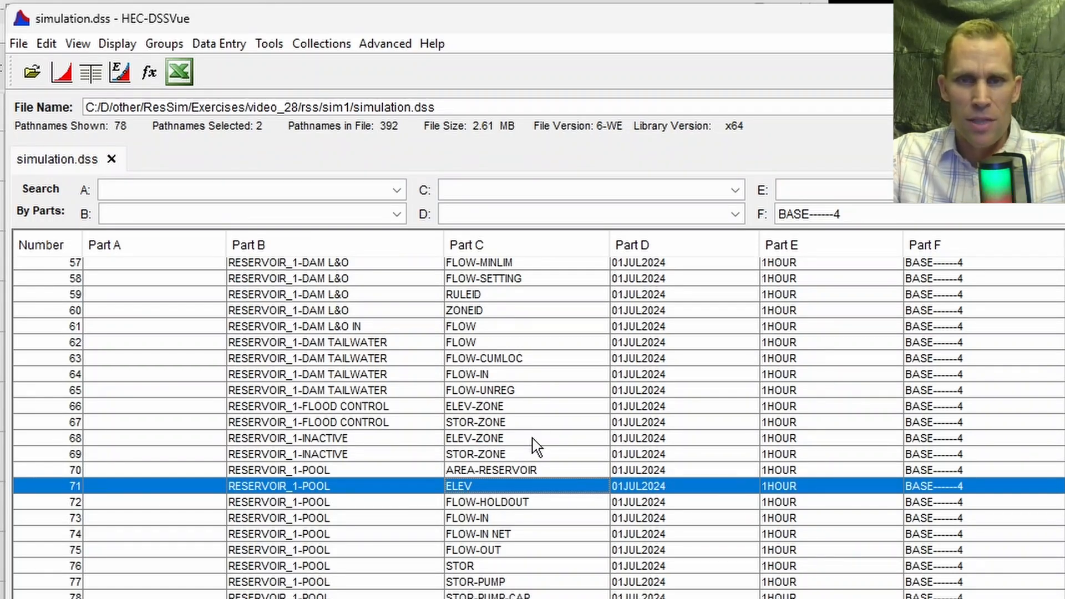
scroll(534, 439, "up", 11)
scroll(534, 443, "up", 1)
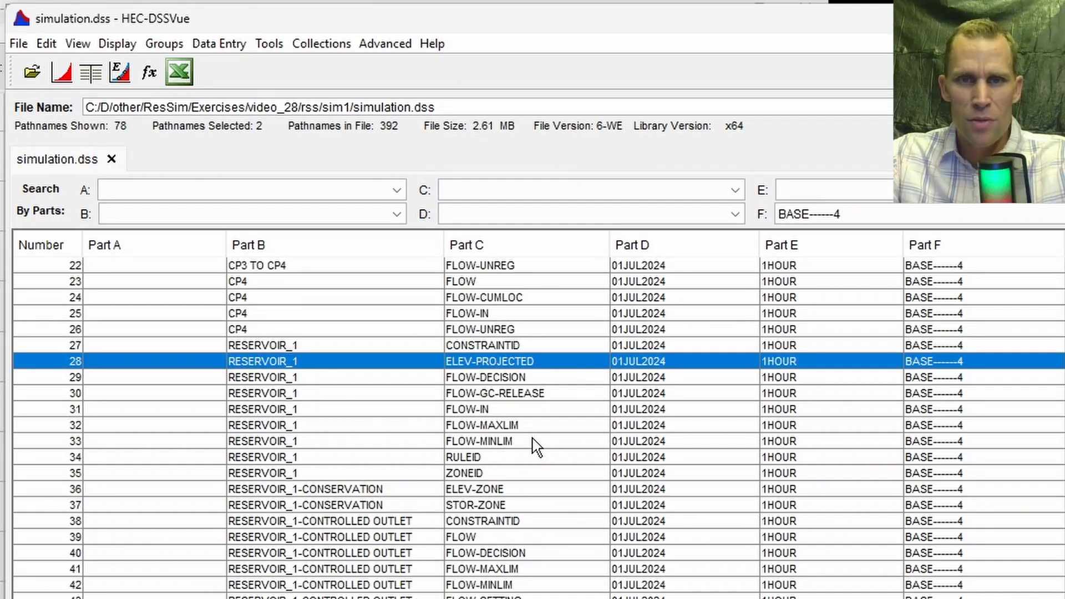
scroll(533, 444, "down", 12)
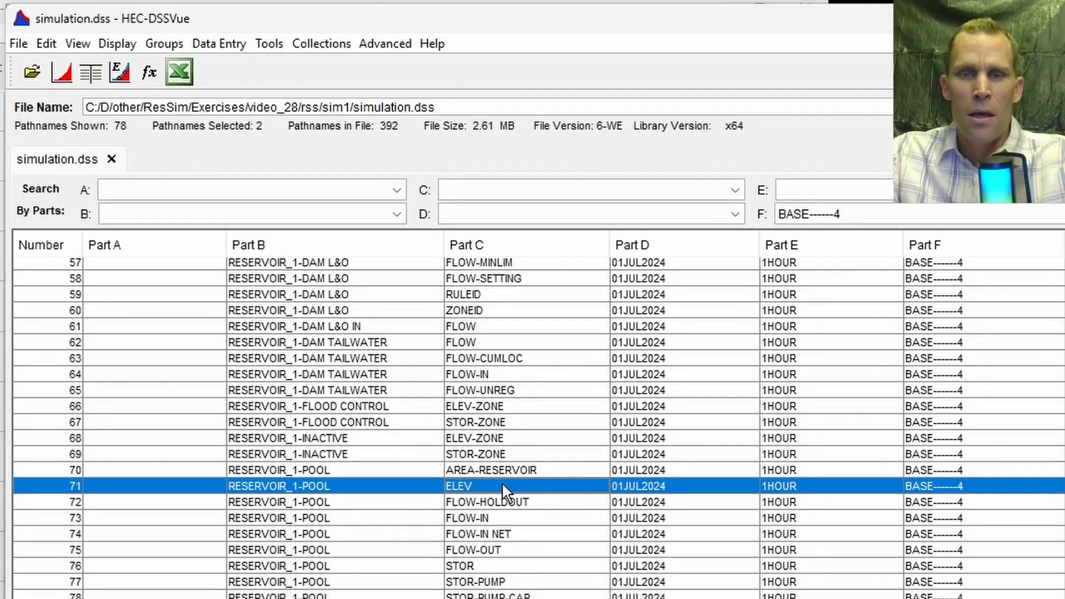
right_click(501, 484)
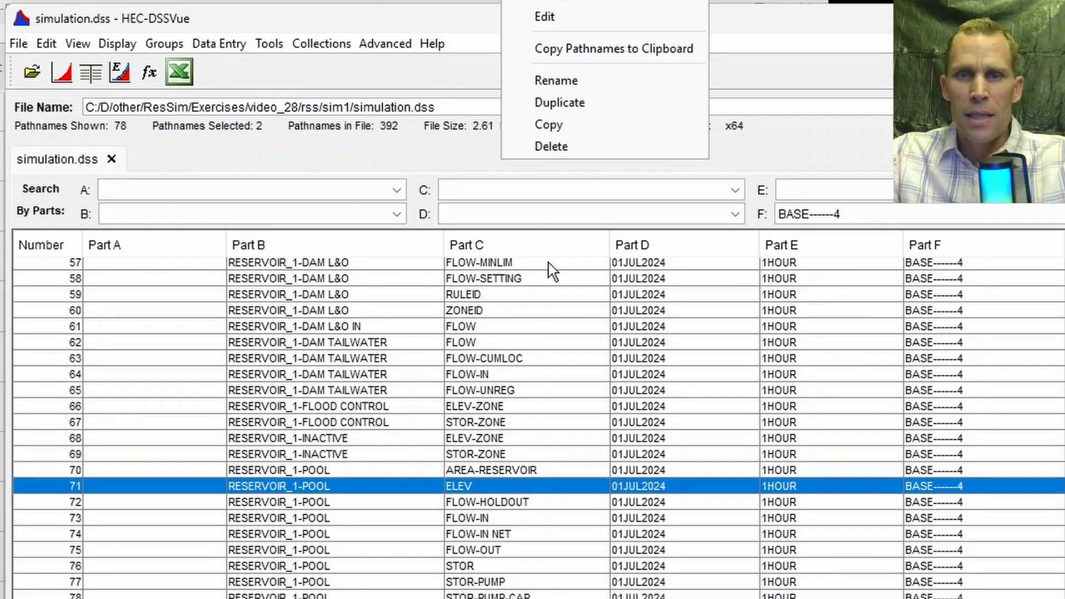
left_click(559, 103)
triple_click(760, 447)
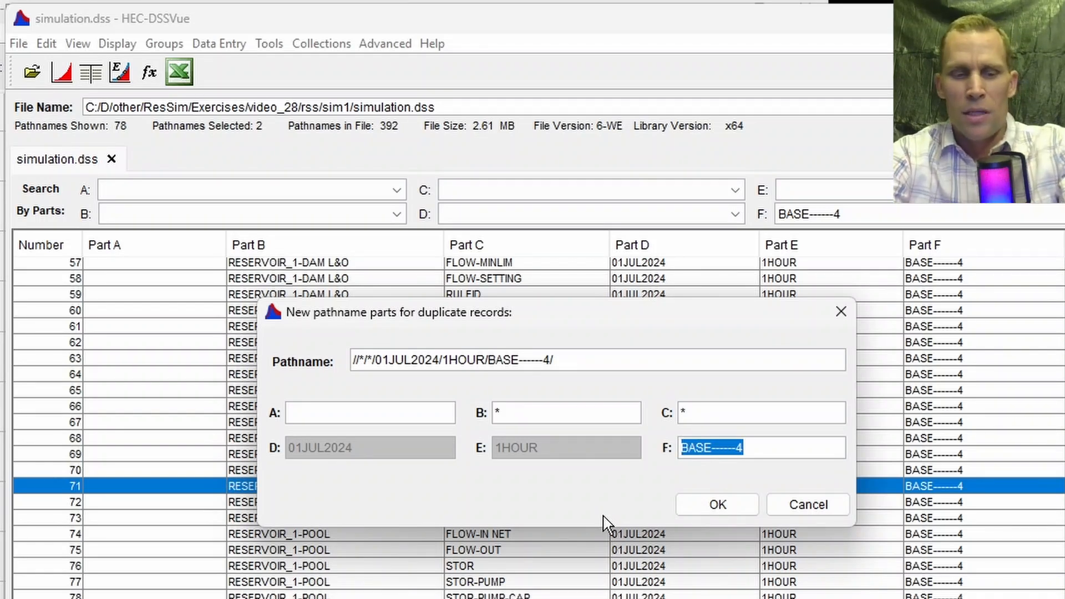
type("CUSTOM1")
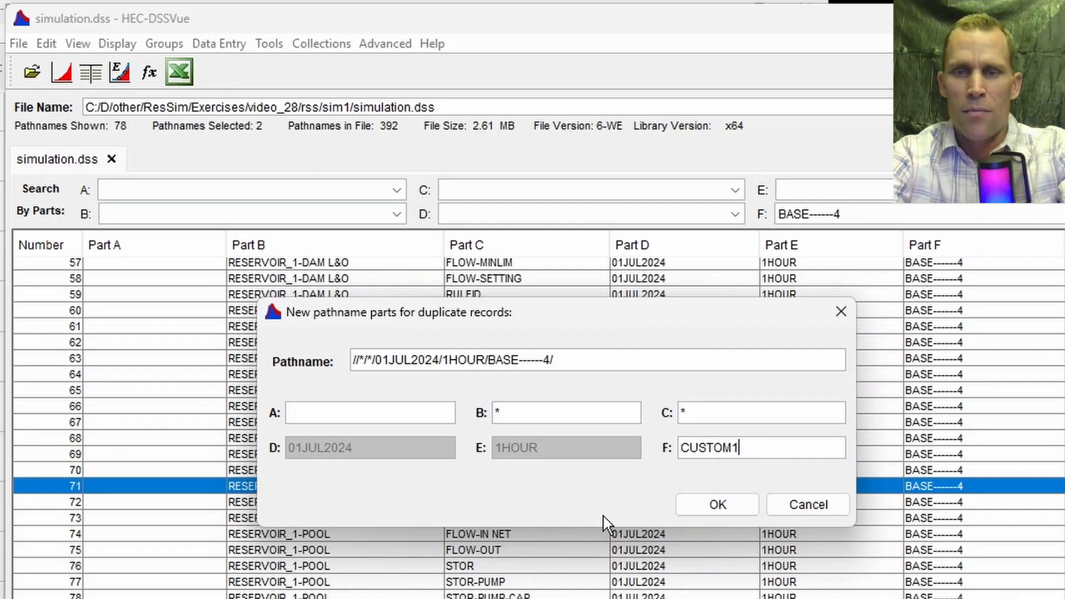
left_click(716, 506)
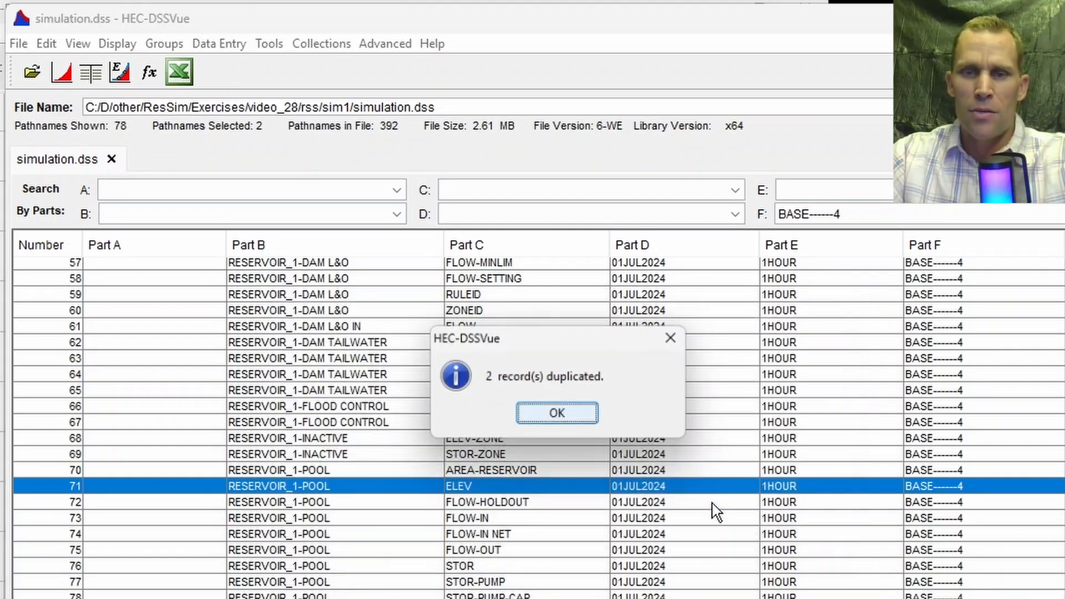
left_click(559, 415)
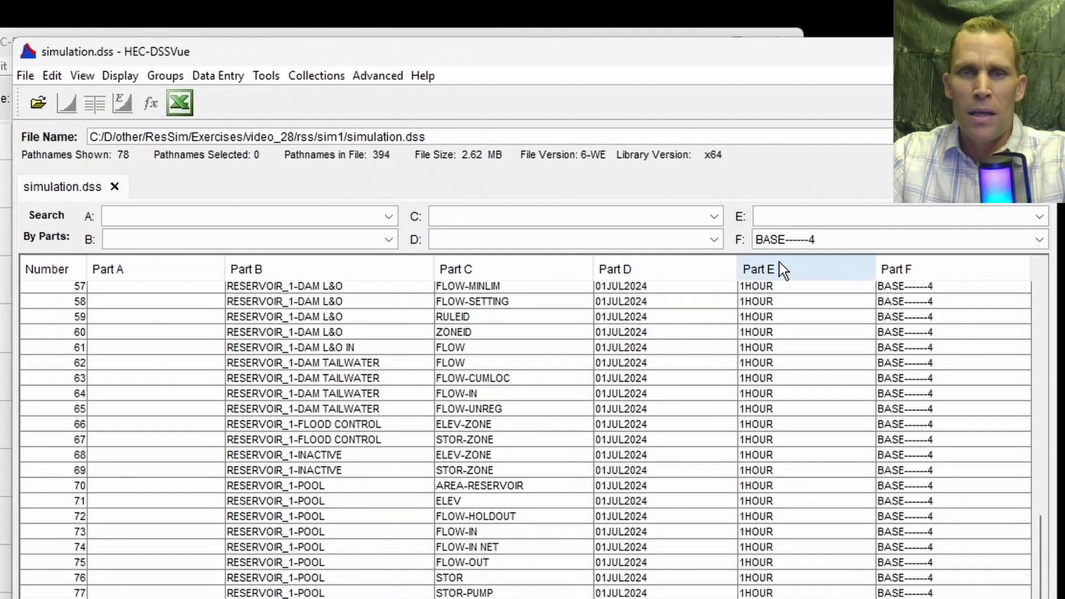
Step: Clear the BASE------4 filter and filter the records to part F CUSTOM1
left_click(826, 238)
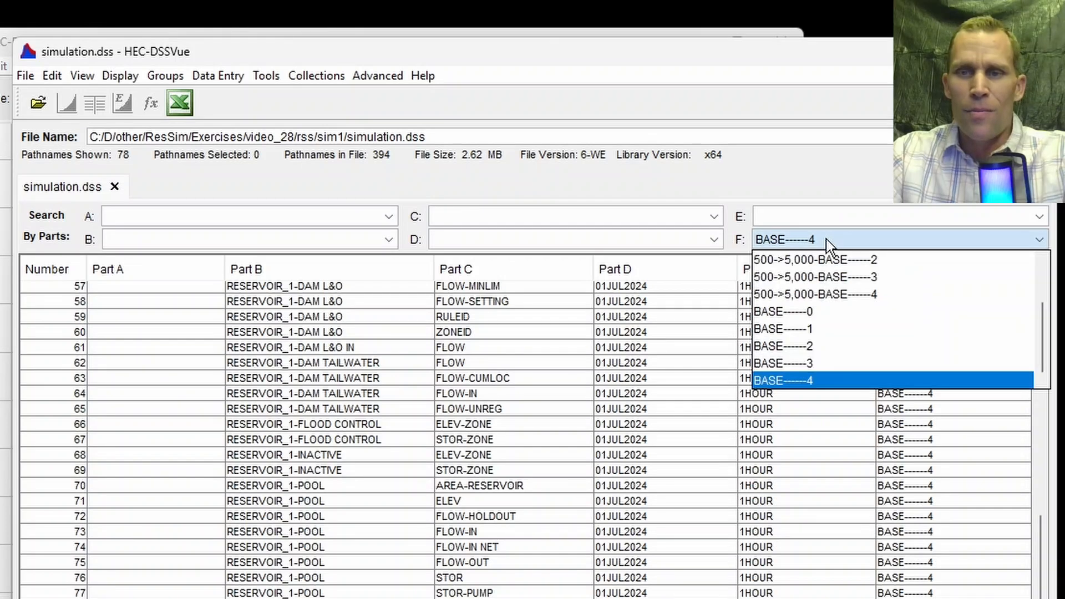
scroll(825, 288, "up", 1)
scroll(825, 289, "down", 1)
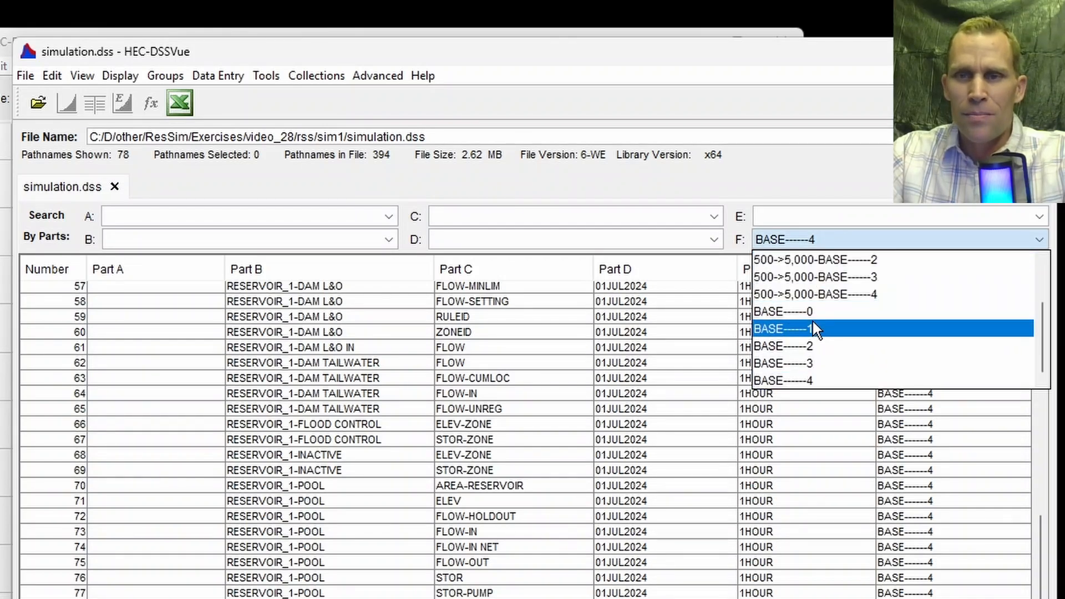
scroll(814, 321, "up", 2)
left_click(799, 261)
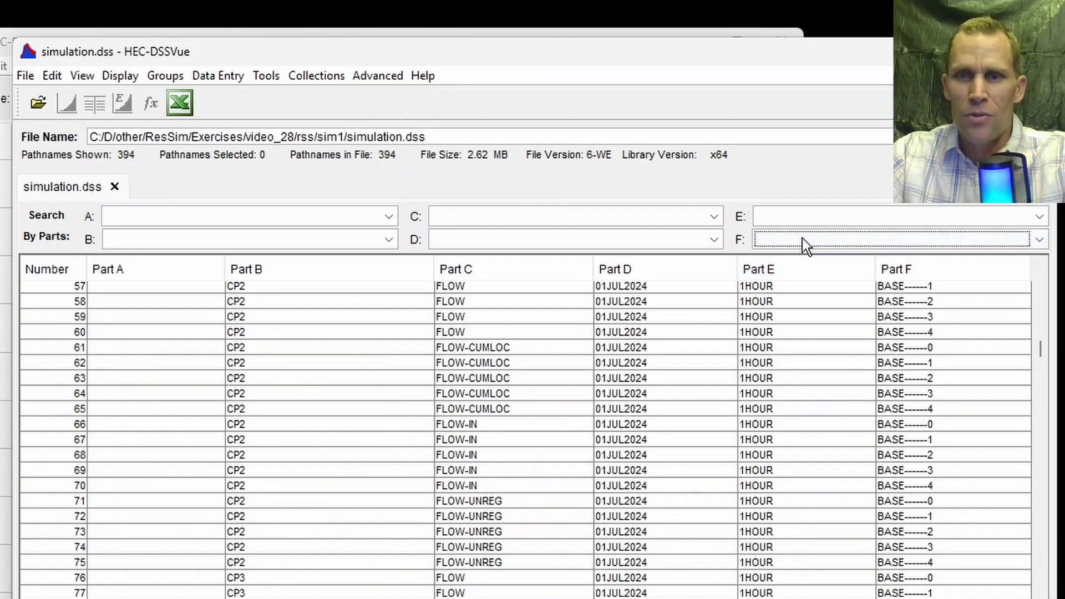
left_click(795, 242)
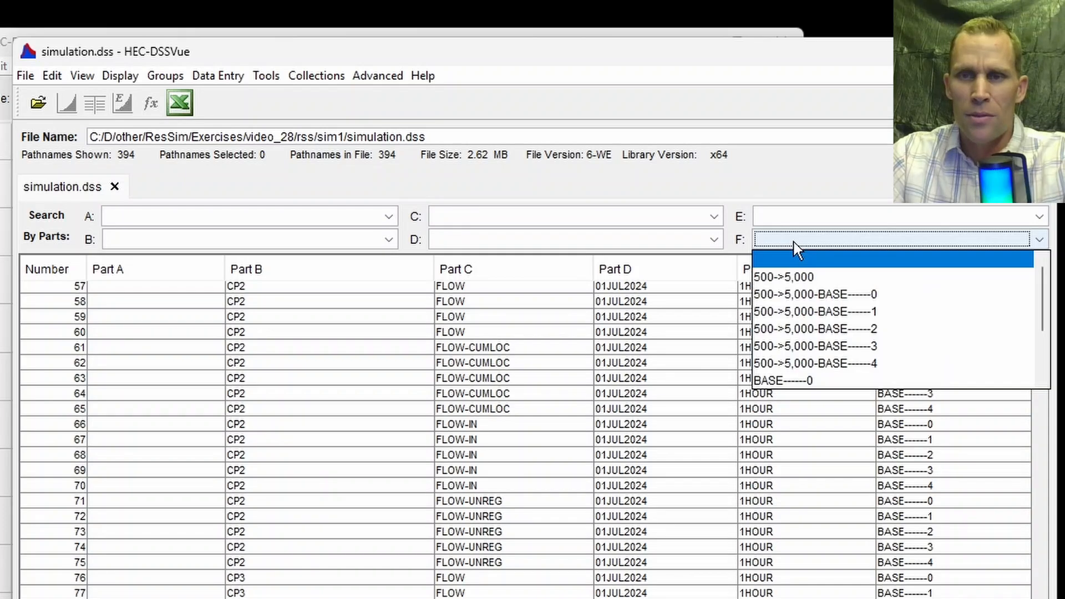
scroll(821, 310, "down", 2)
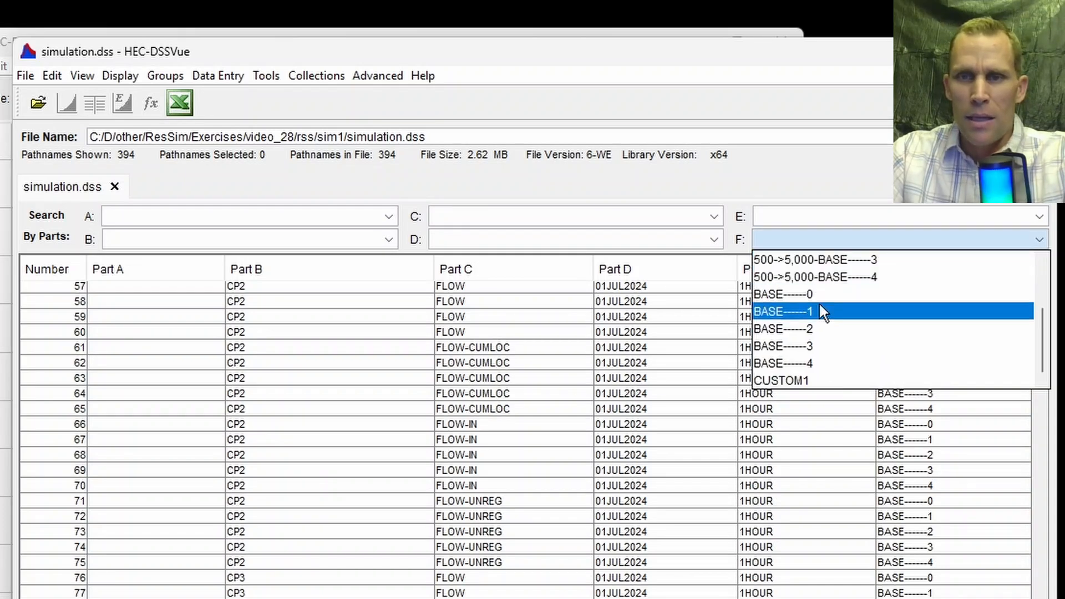
left_click(800, 380)
Step: Plot the CUSTOM1 ELEV-PROJECTED and ELEV records together and enlarge the fluctuating portion from about 4 July onward
left_click(481, 289)
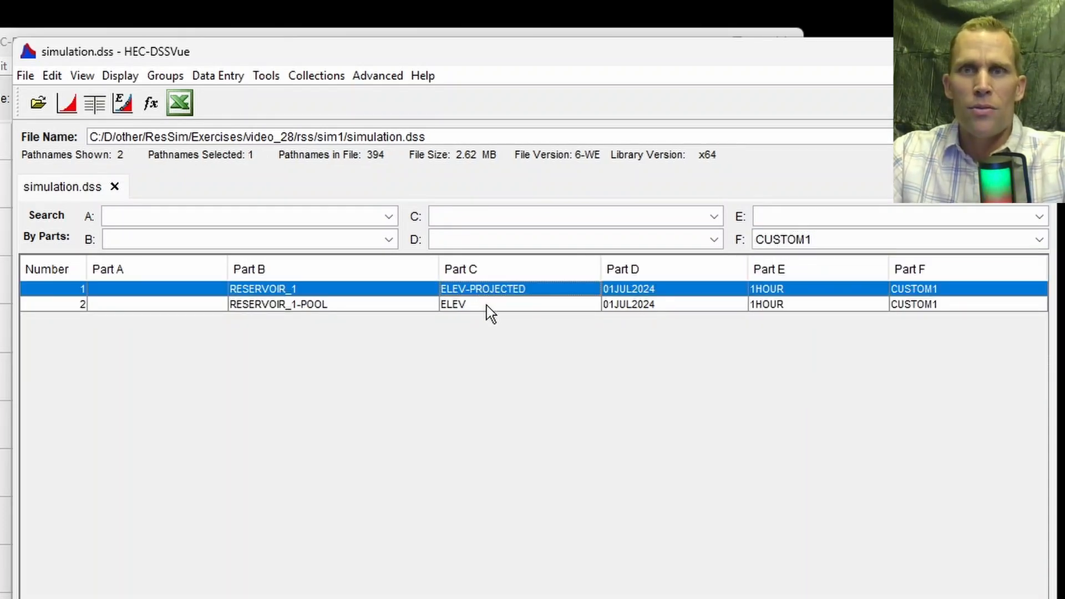
left_click(478, 305, "shift")
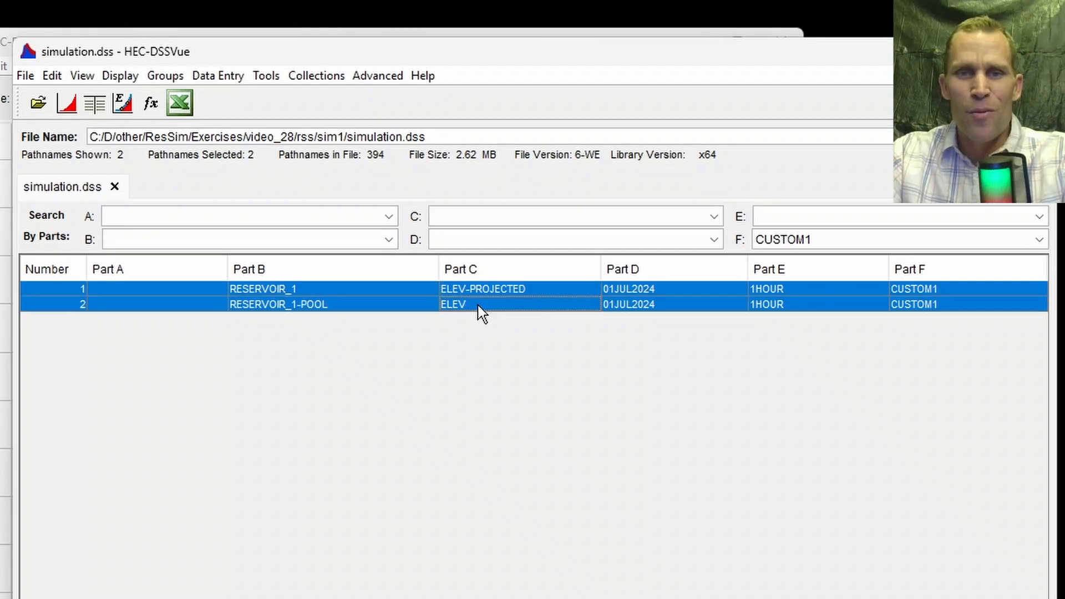
left_click(70, 105)
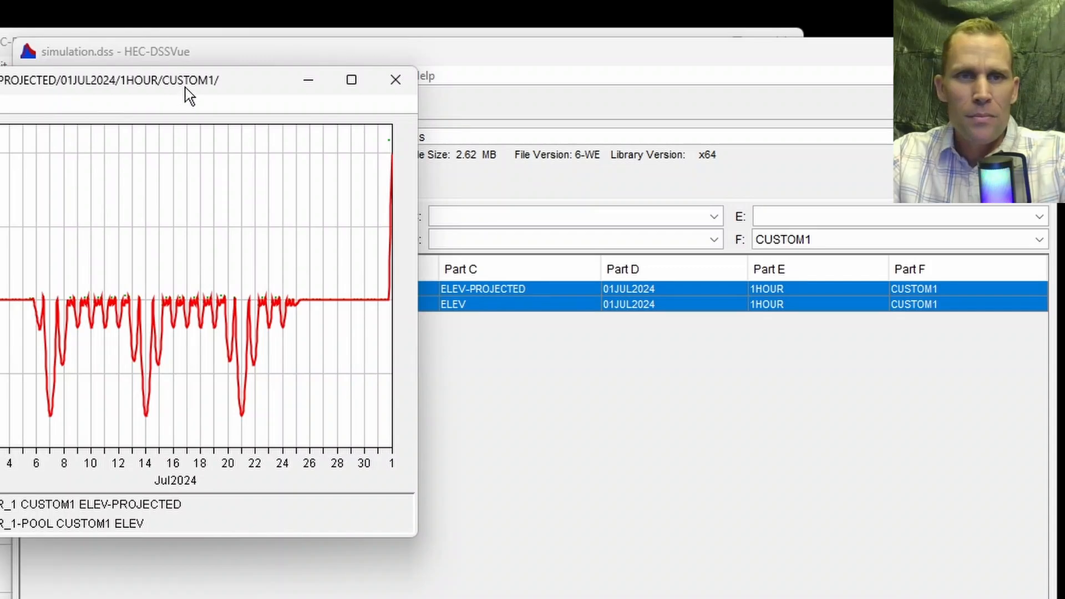
left_click_drag(189, 82, 530, 1)
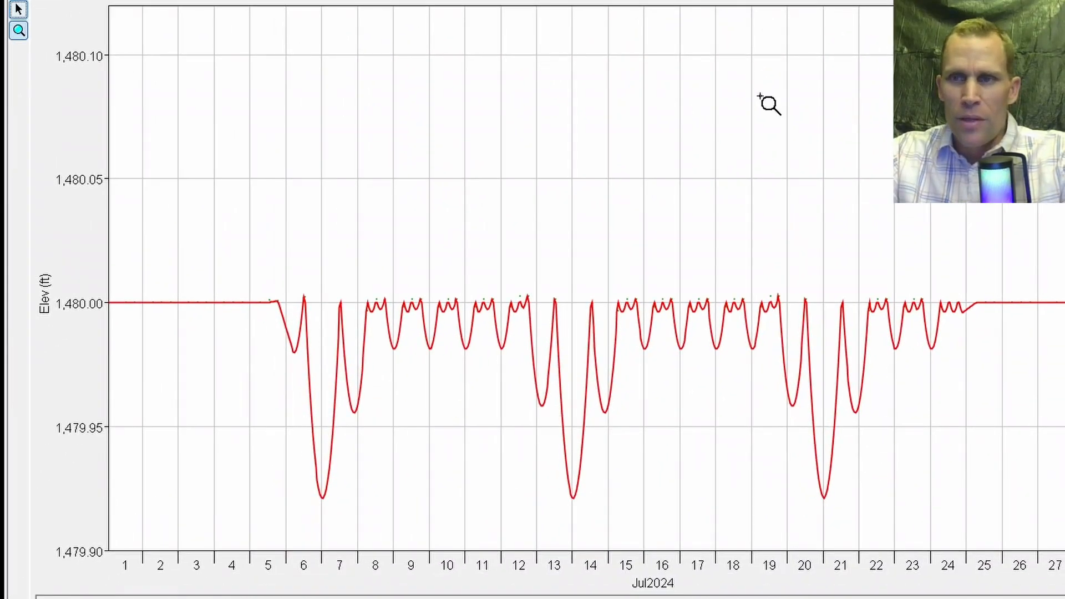
left_click_drag(220, 273, 1000, 525)
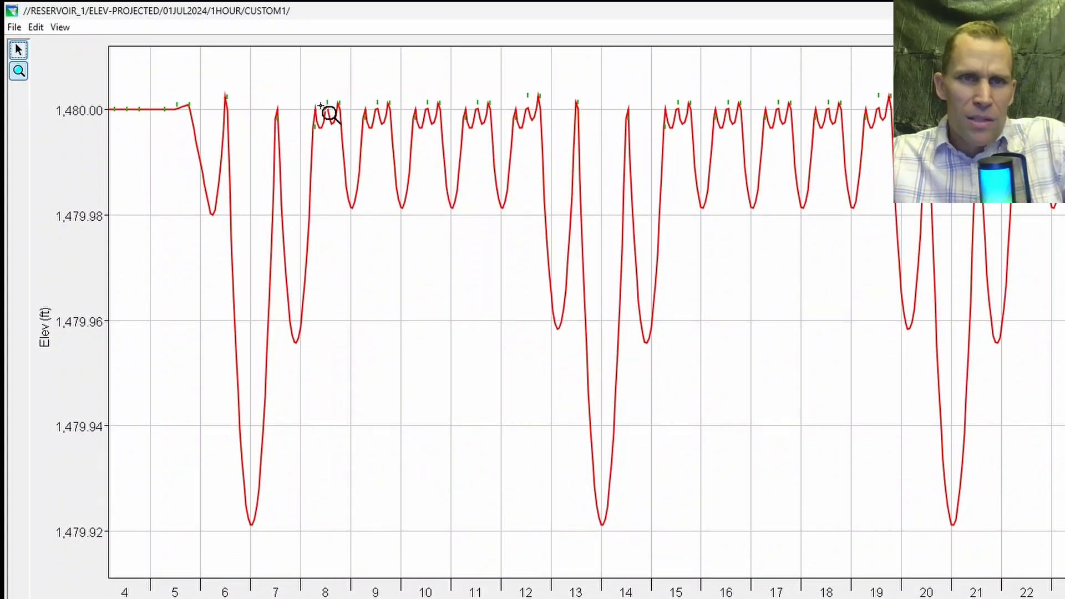
Step: Turn on point symbols for the RESERVOIR_1 CUSTOM1 ELEV-PROJECTED curve in the plot properties and apply the change
left_click(60, 27)
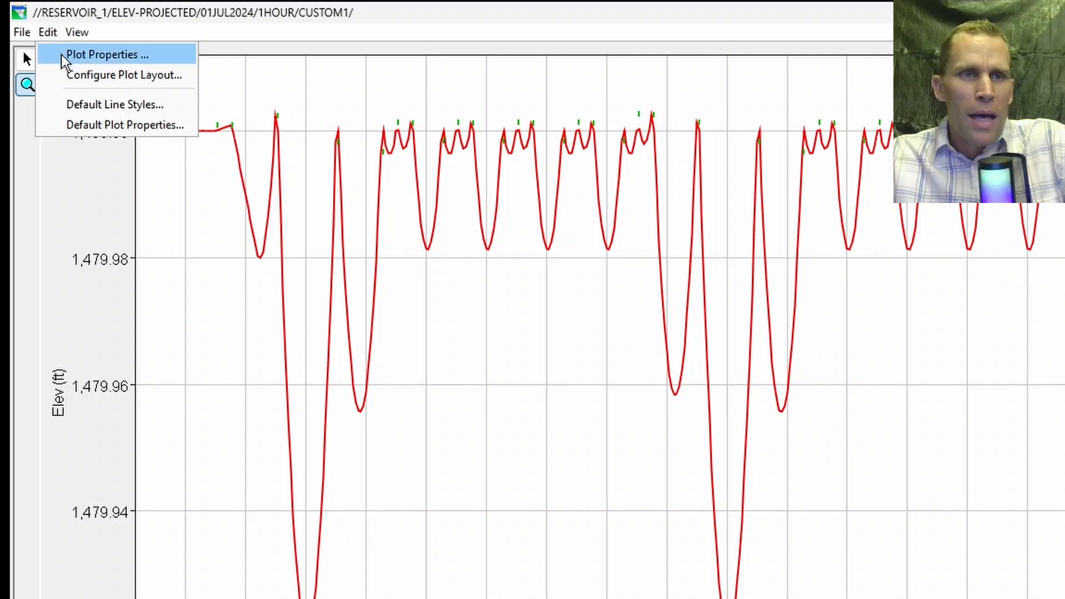
left_click(81, 56)
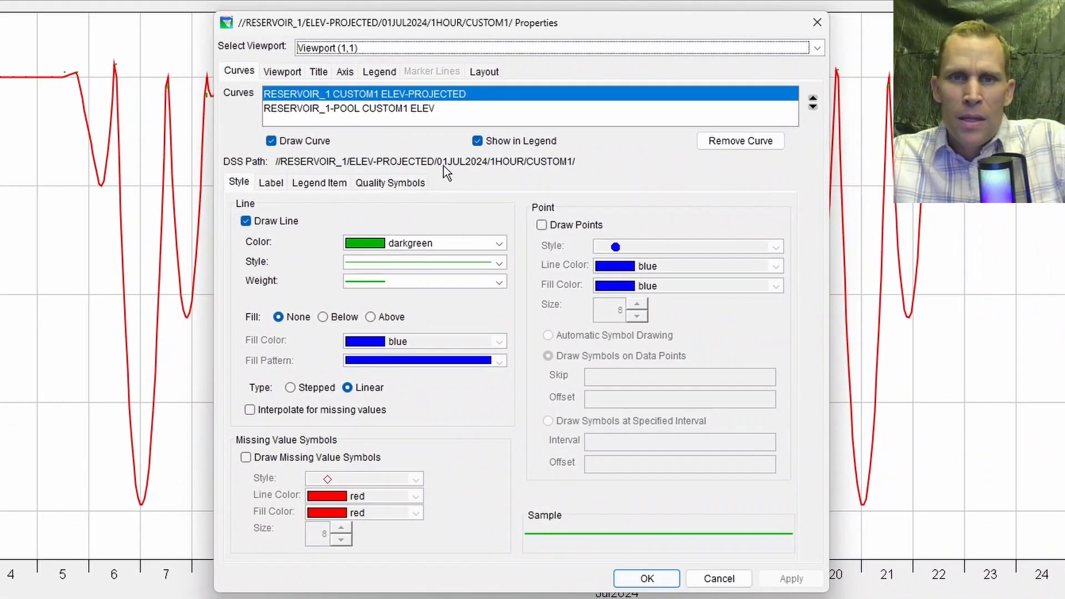
left_click(380, 106)
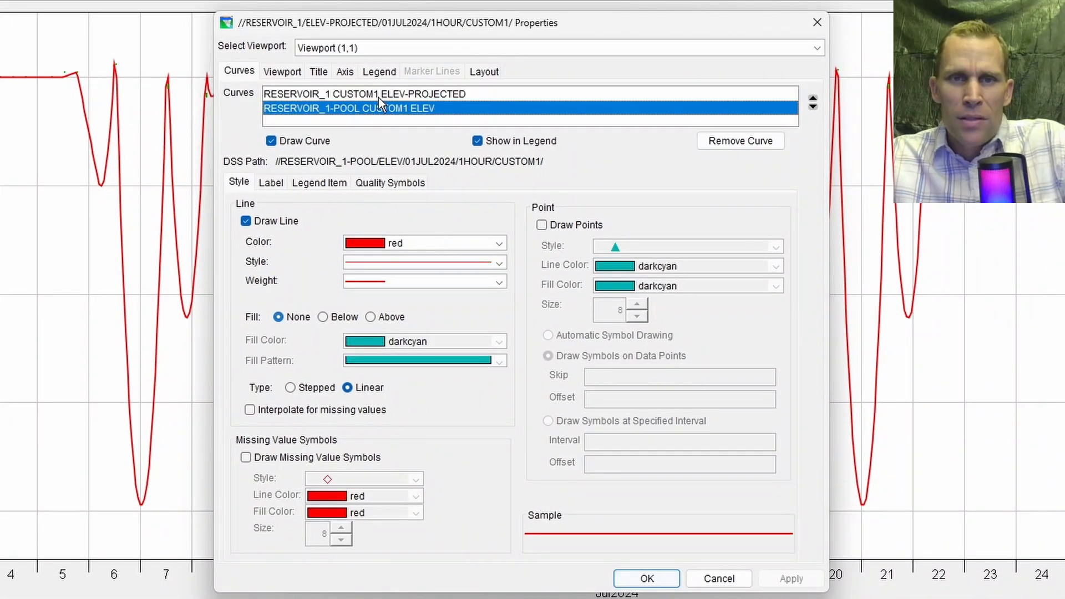
left_click(378, 95)
left_click(542, 225)
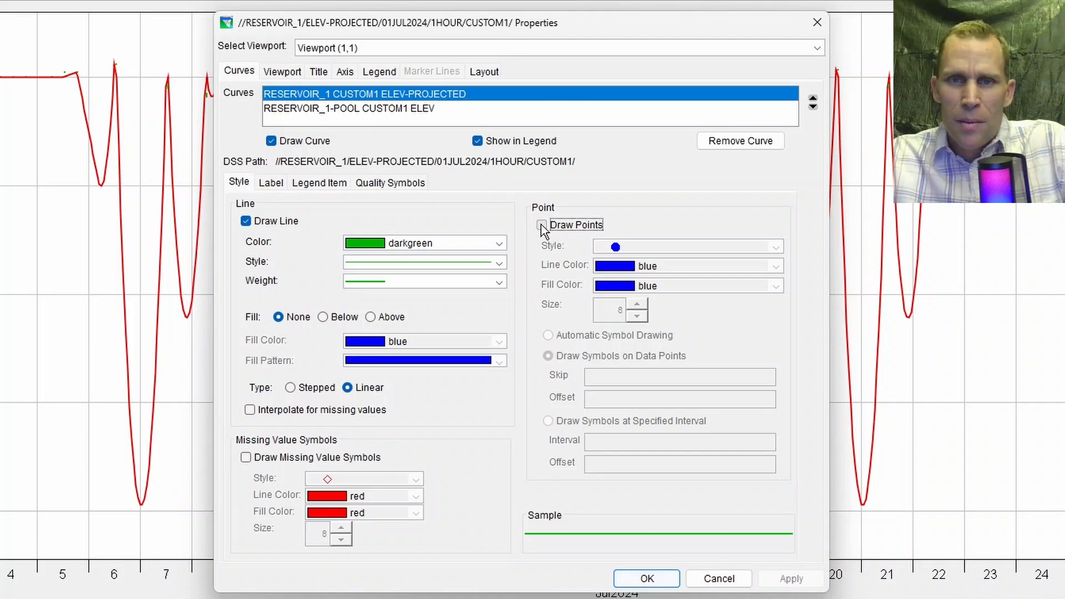
left_click(802, 580)
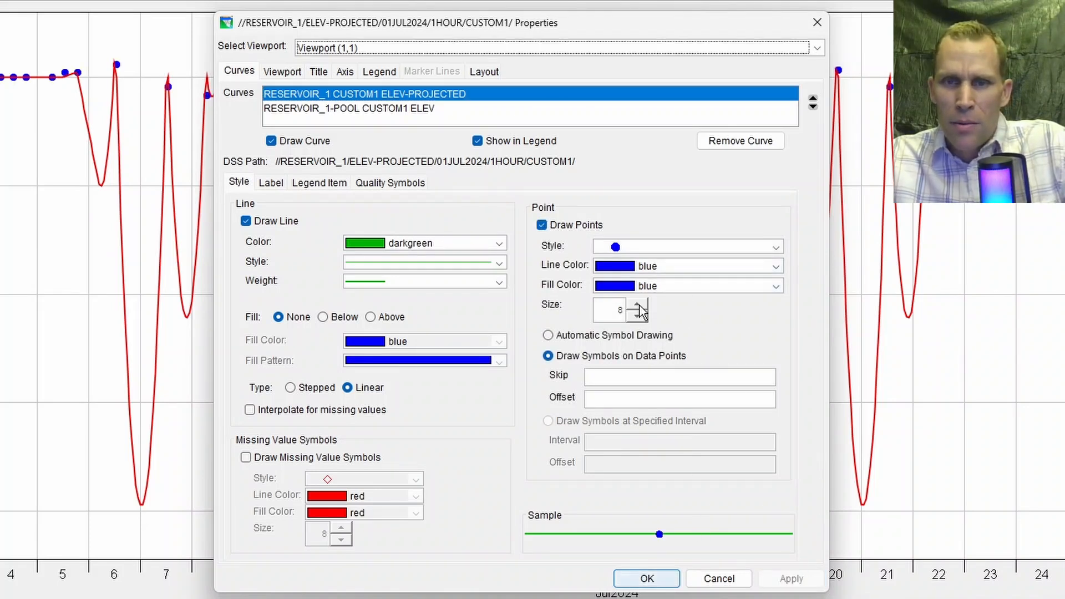
Step: Set the ELEV-PROJECTED curve's point size to 14, apply it, and close the plot properties
left_click(638, 306)
left_click(638, 306)
left_click(638, 306)
left_click(638, 306)
left_click(638, 305)
left_click(638, 305)
left_click(792, 579)
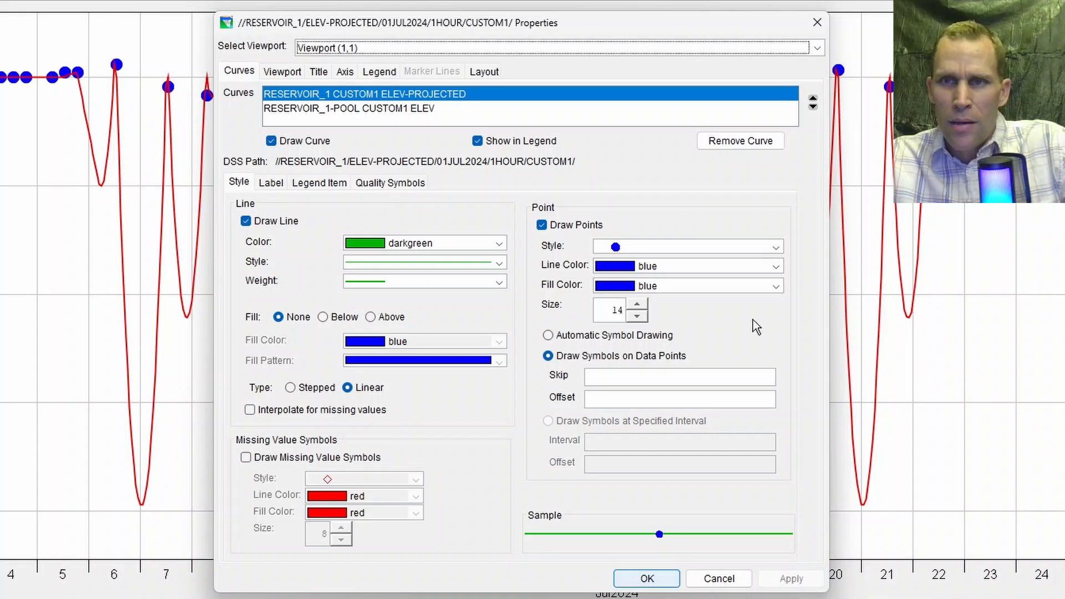
left_click(655, 579)
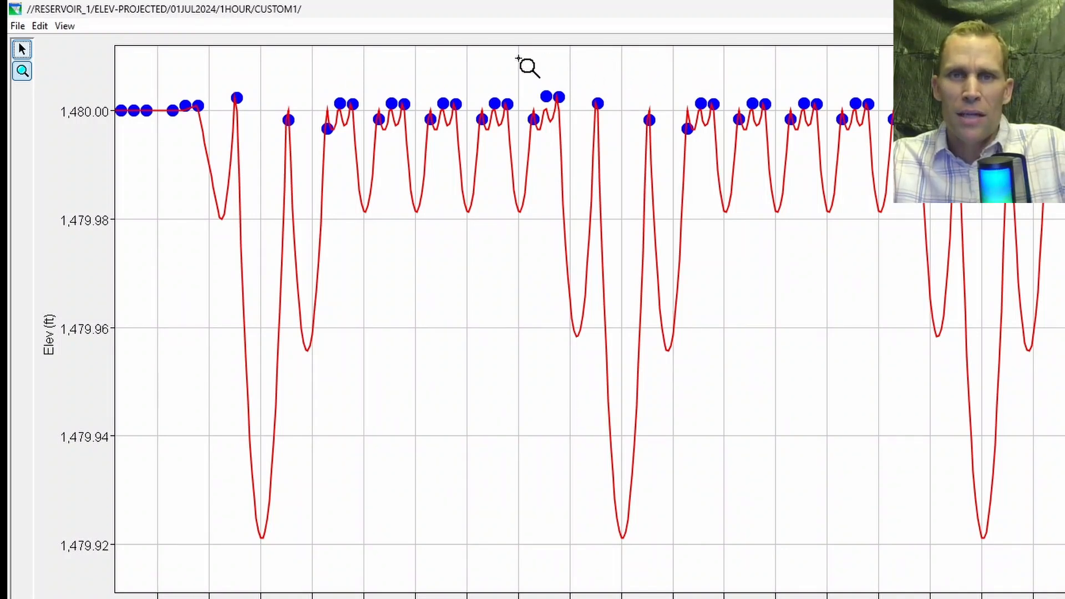
Step: Zoom in on the projected elevation points and pool elevation peaks around 1,480 ft
left_click_drag(566, 58, 850, 173)
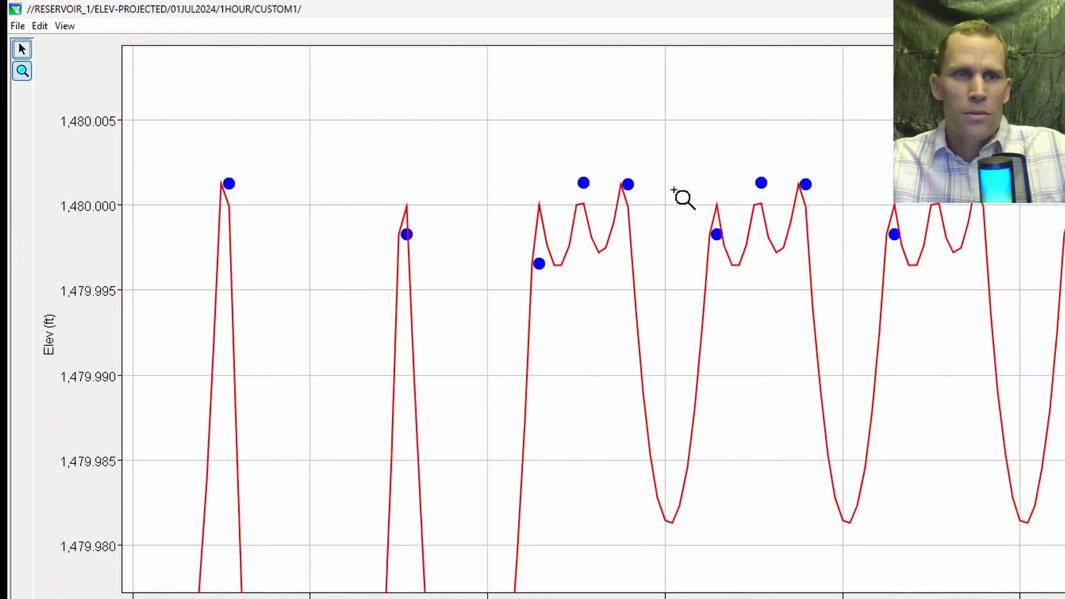